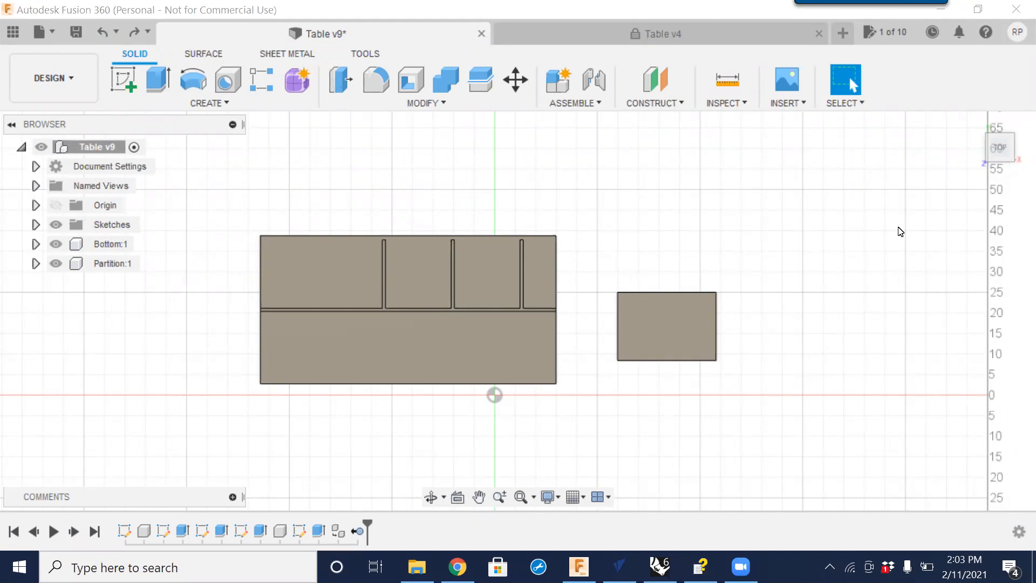
Select the Bottom and Partition components in turn to identify each body.
left_click(110, 247)
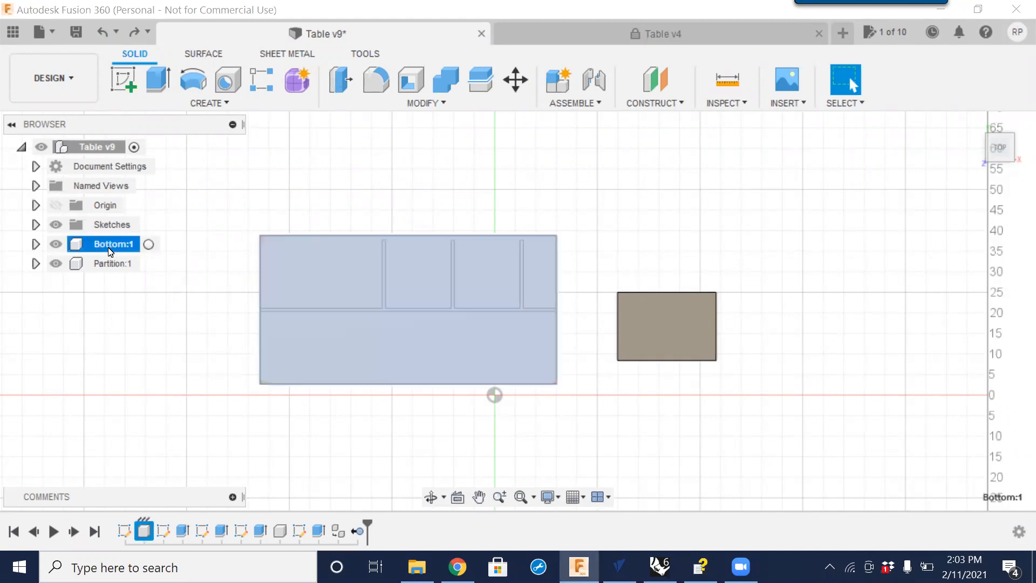
left_click(116, 266)
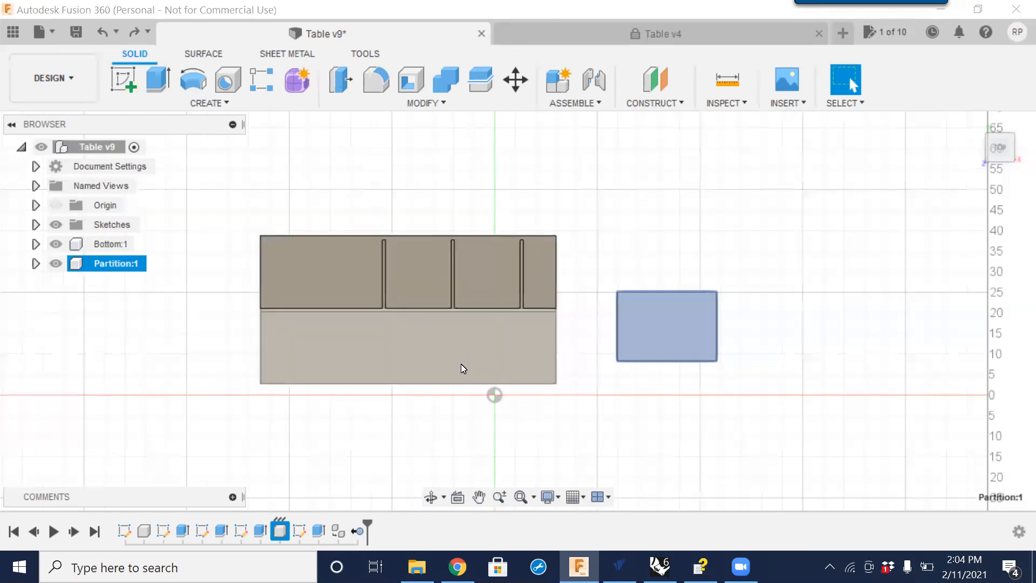
left_click(109, 247)
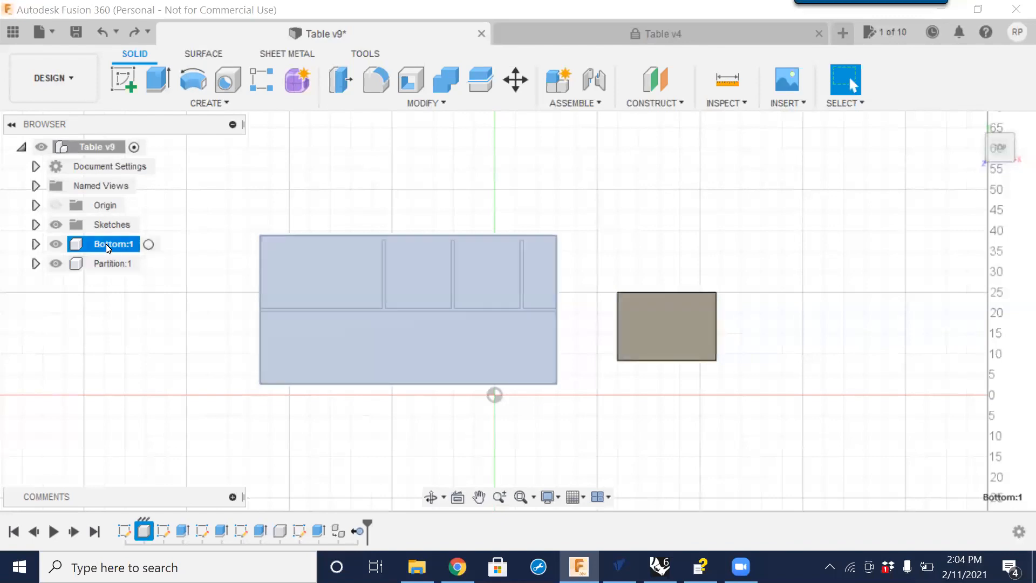
left_click(116, 263)
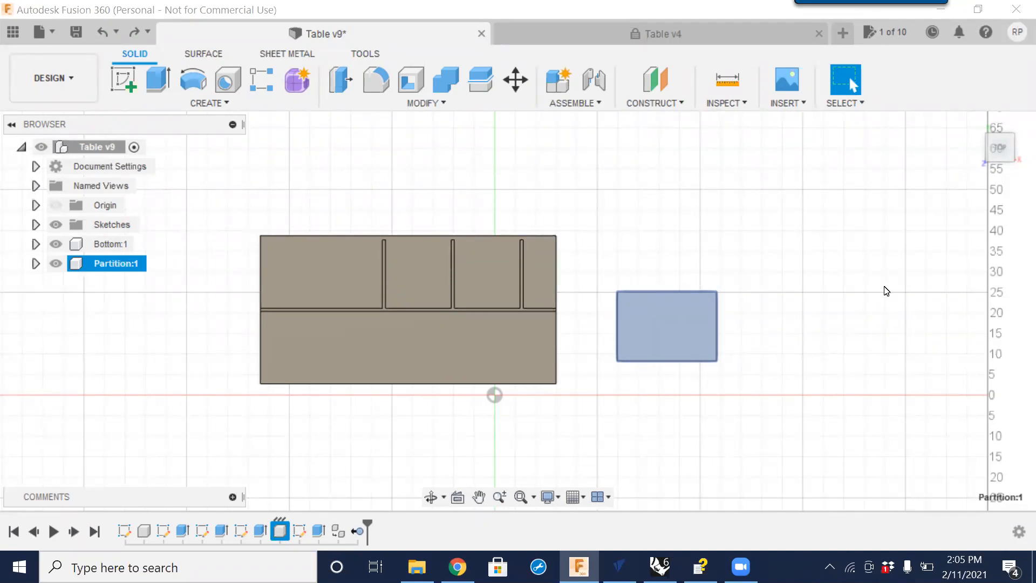
left_click(433, 103)
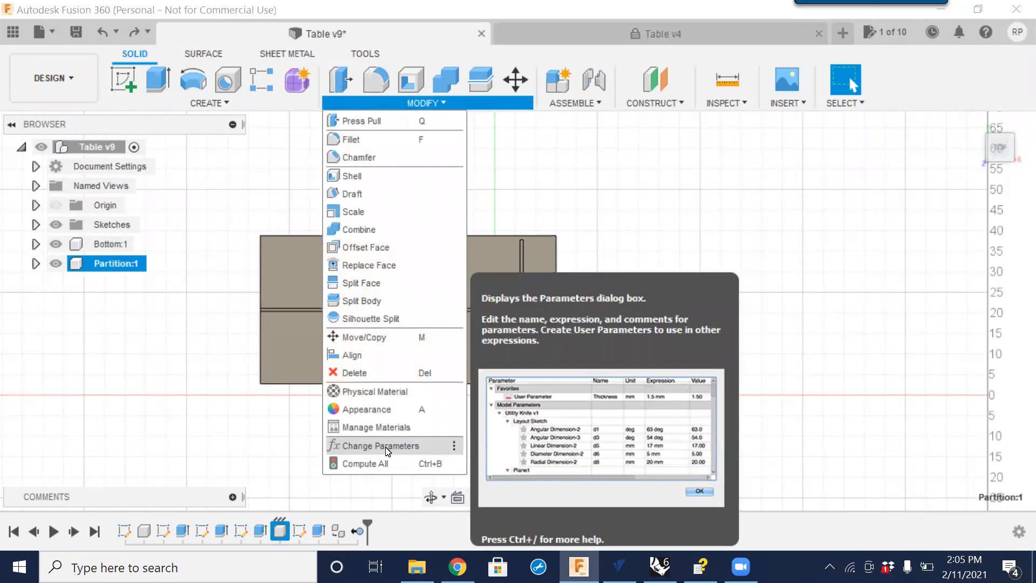
left_click(296, 435)
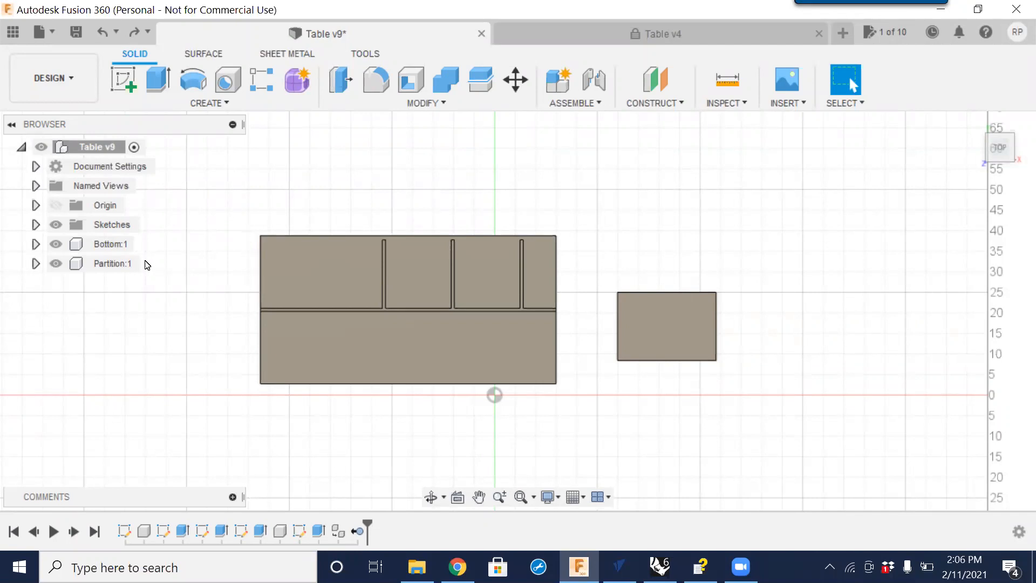
Ground the Bottom component so it stays fixed in place.
left_click(112, 246)
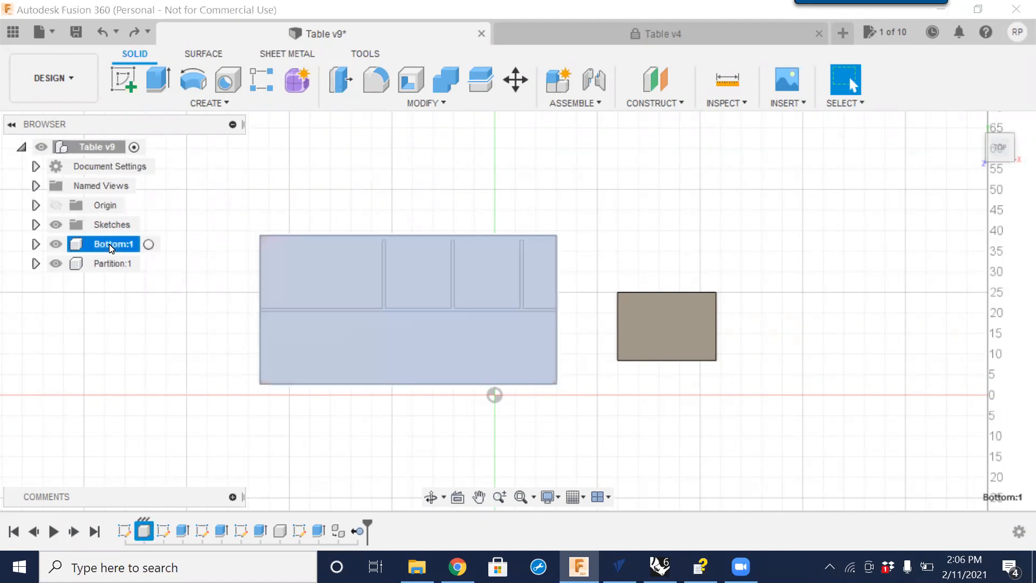
right_click(110, 248)
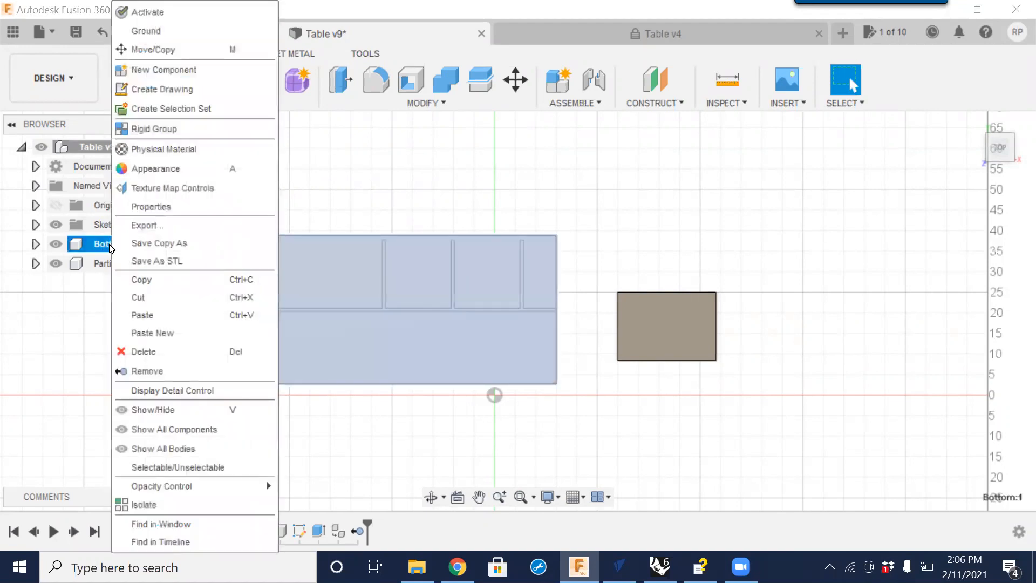
left_click(103, 248)
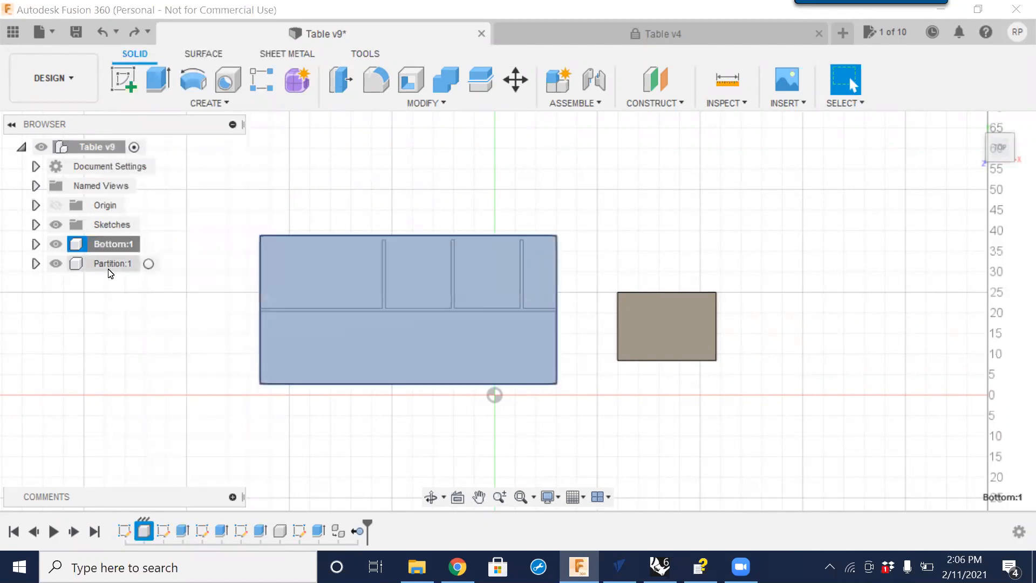
right_click(113, 247)
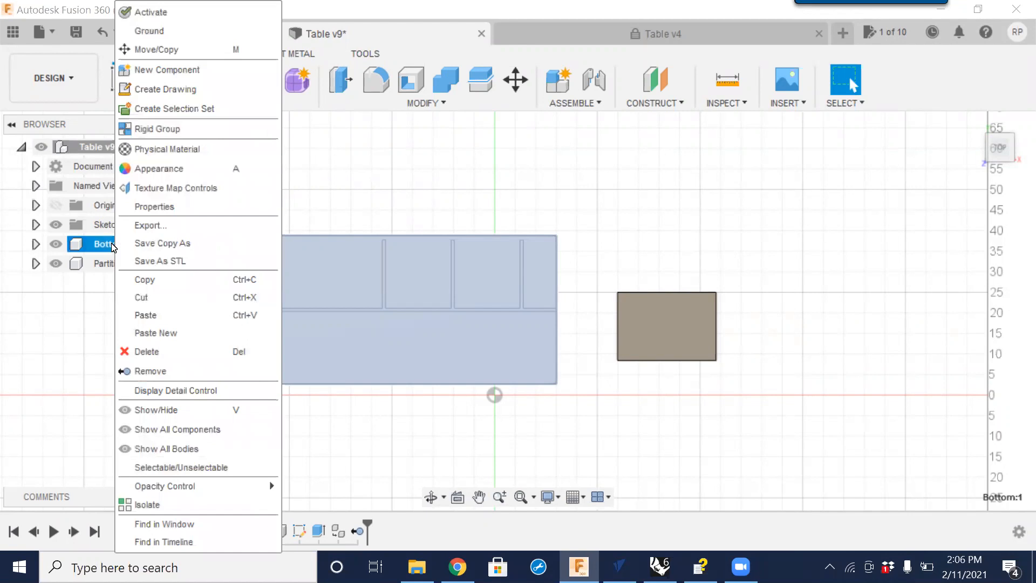
left_click(156, 33)
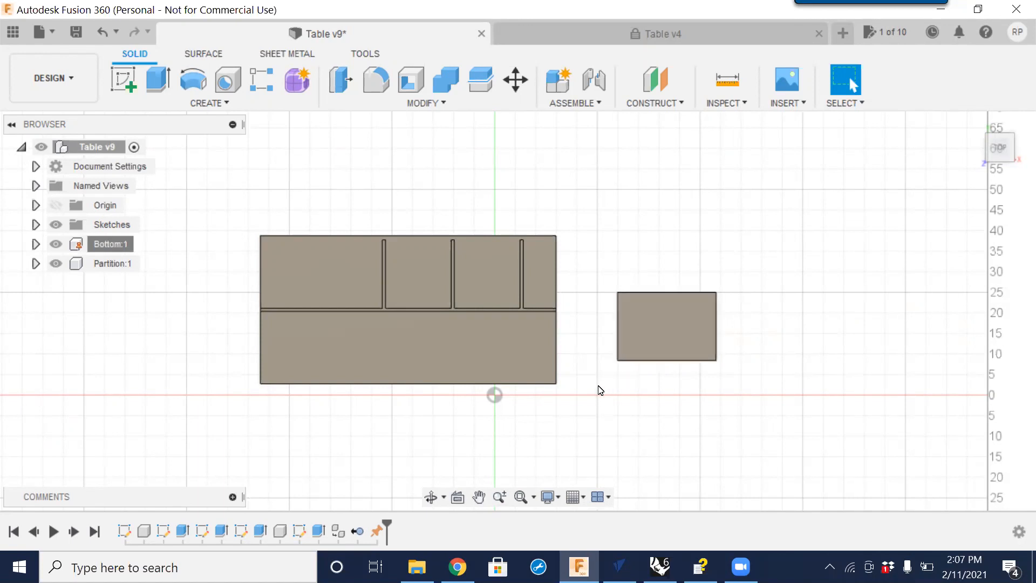
key("h")
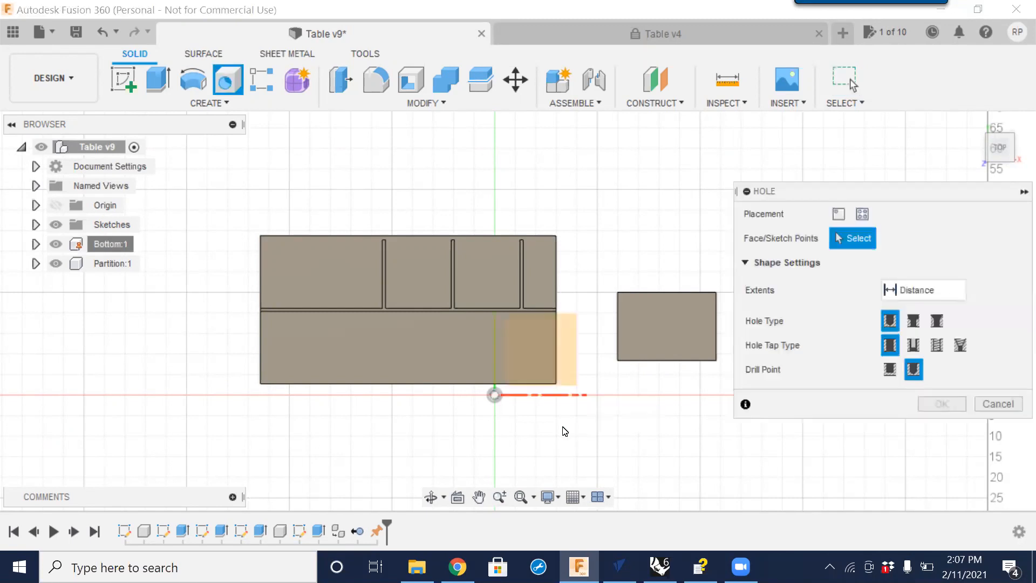
middle_click_drag(568, 430, 592, 442)
left_click(1006, 405)
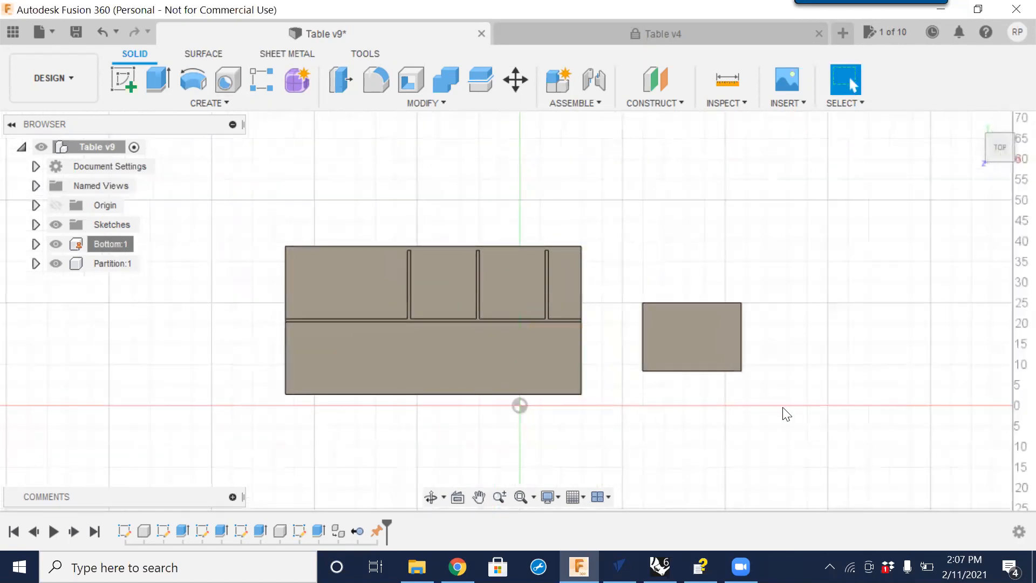
Orbit and zoom around the model to examine the Partition's edge and the slots in the Bottom panel.
middle_click_drag(687, 419, 481, 324, "shift")
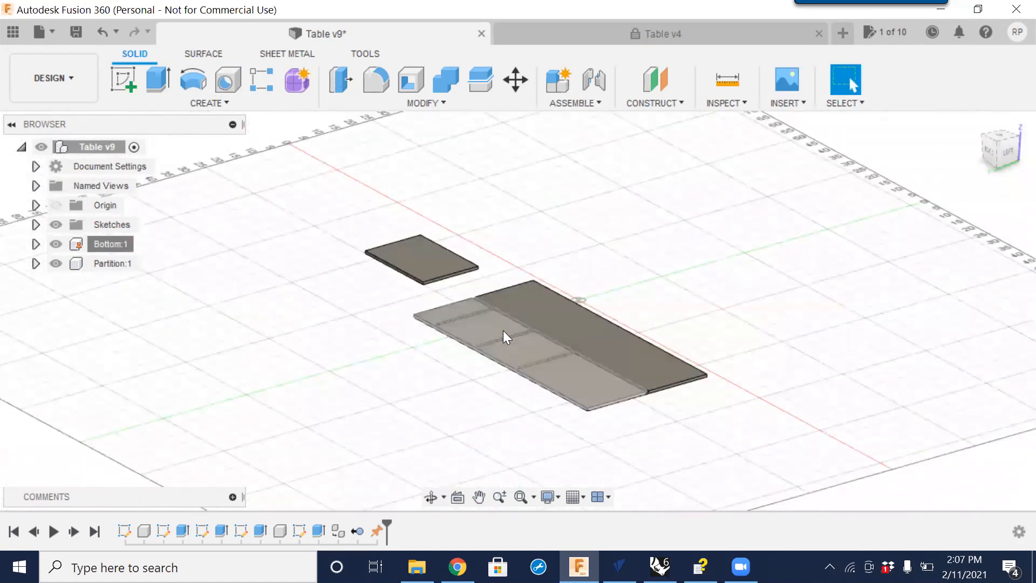
middle_click_drag(439, 335, 453, 284, "shift")
scroll(453, 284, "up", 5)
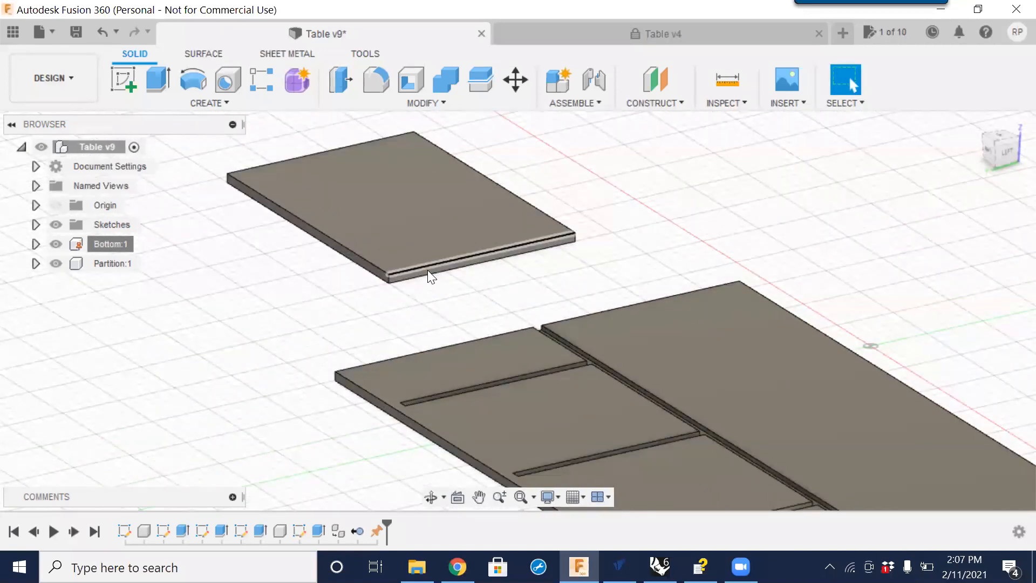
scroll(427, 270, "up", 2)
scroll(415, 272, "up", 1)
left_click(414, 274)
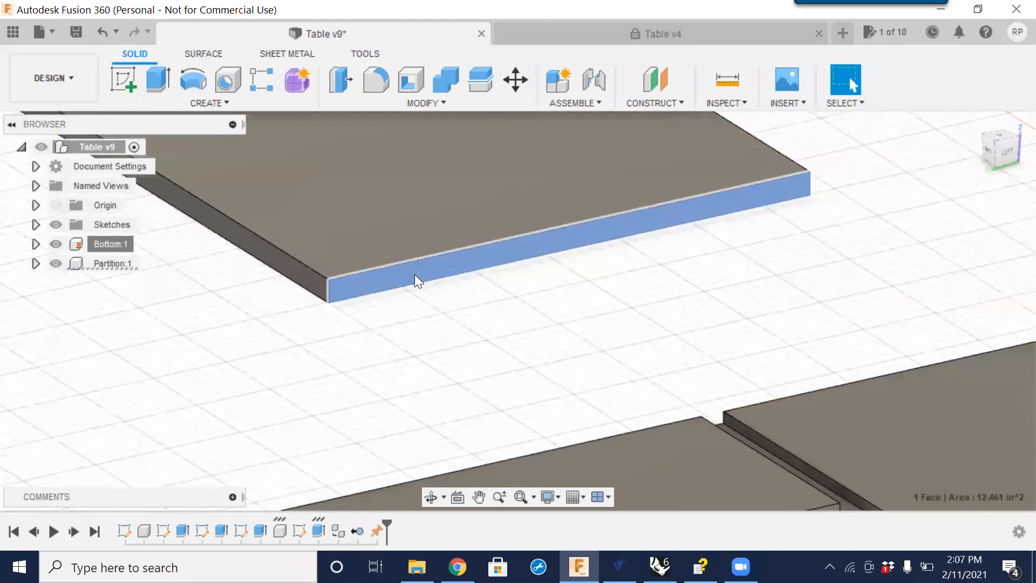
scroll(415, 279, "down", 3)
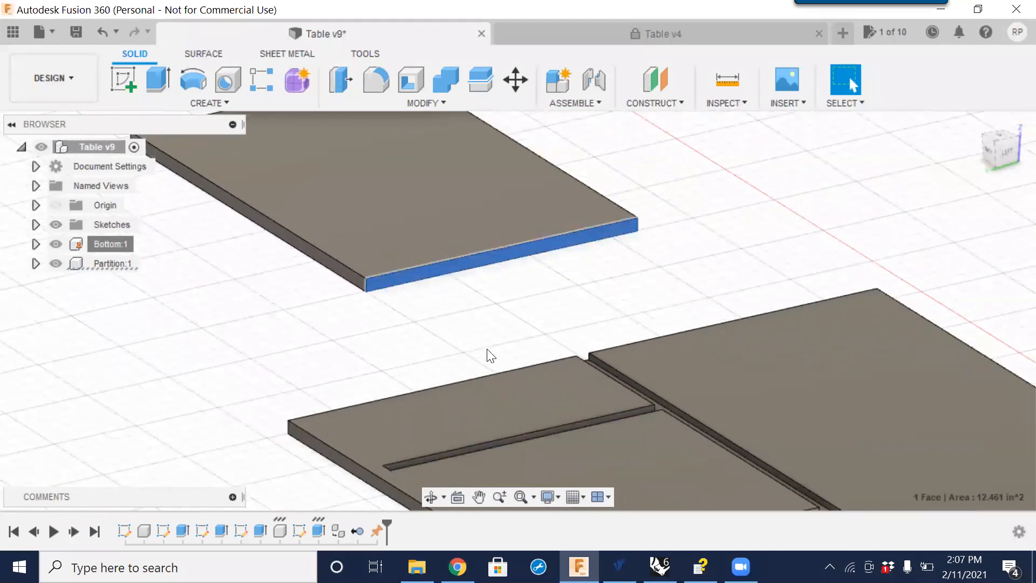
mouse_move(548, 353)
middle_mouse_down("shift")
mouse_move(588, 438)
mouse_move(564, 456)
mouse_move(562, 389)
mouse_move(455, 394)
middle_mouse_up("shift")
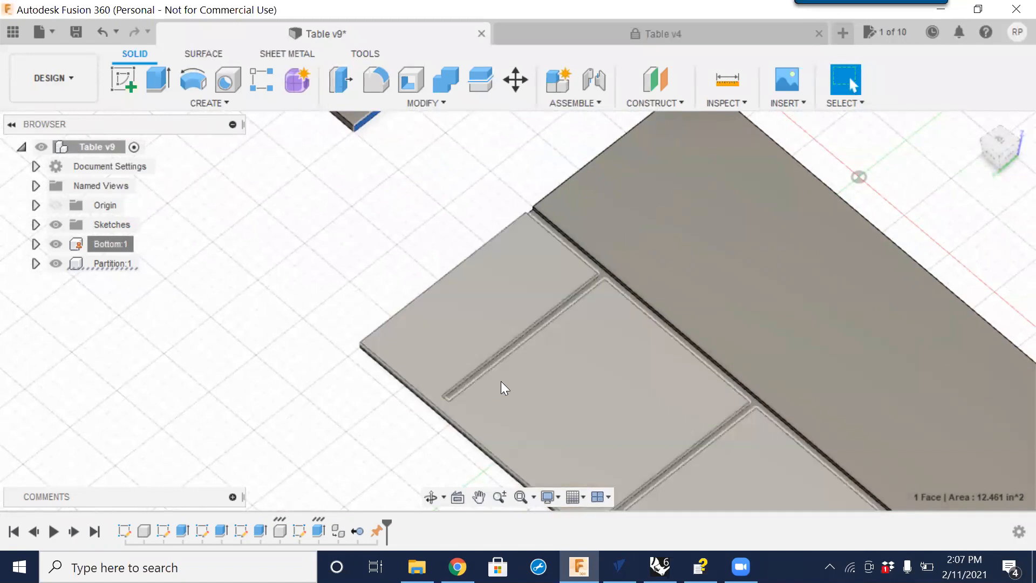
mouse_move(504, 185)
middle_mouse_down()
mouse_move(463, 300)
mouse_move(470, 421)
middle_mouse_up()
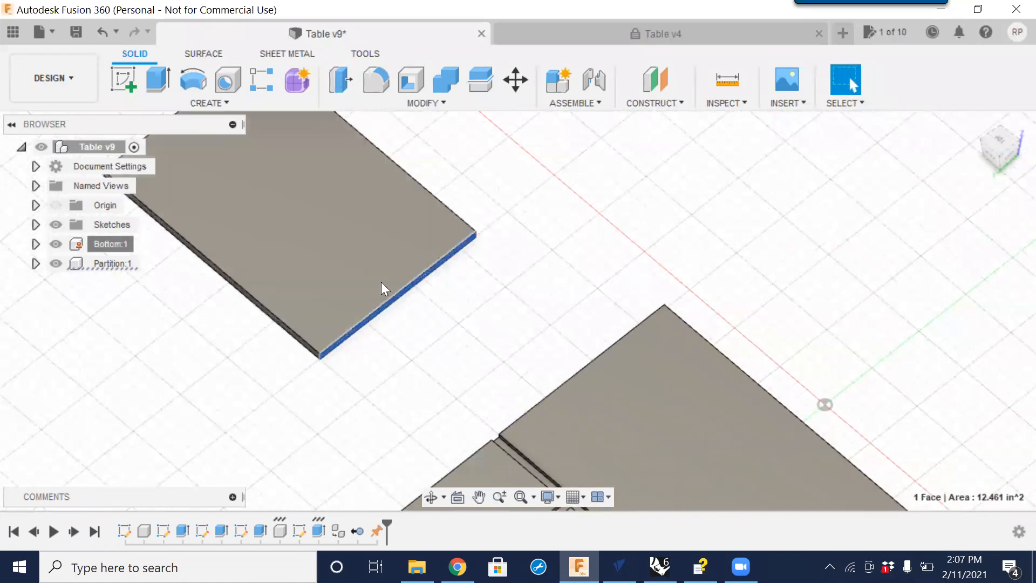
left_click(422, 355)
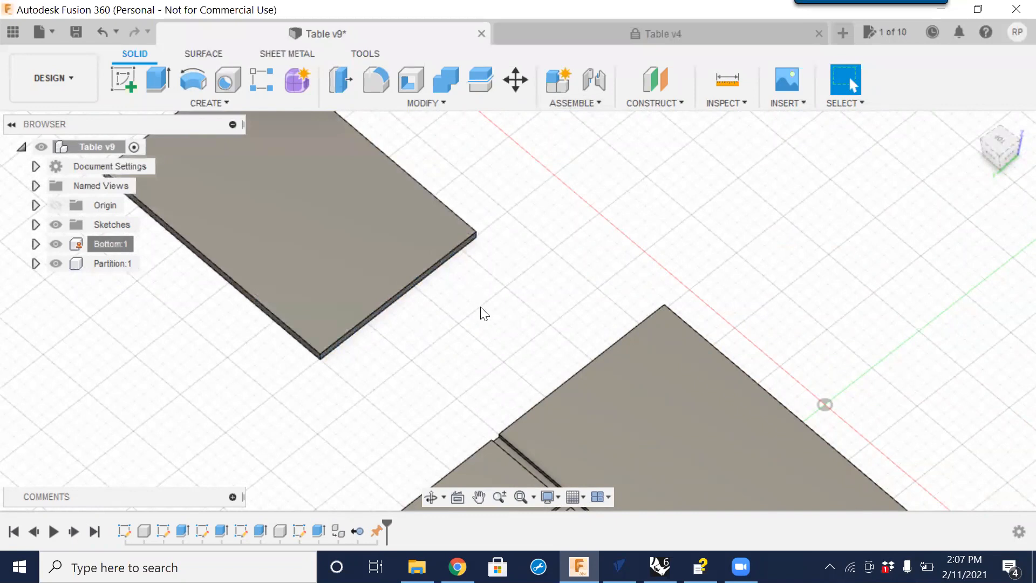
middle_click_drag(495, 339, 472, 347, "shift")
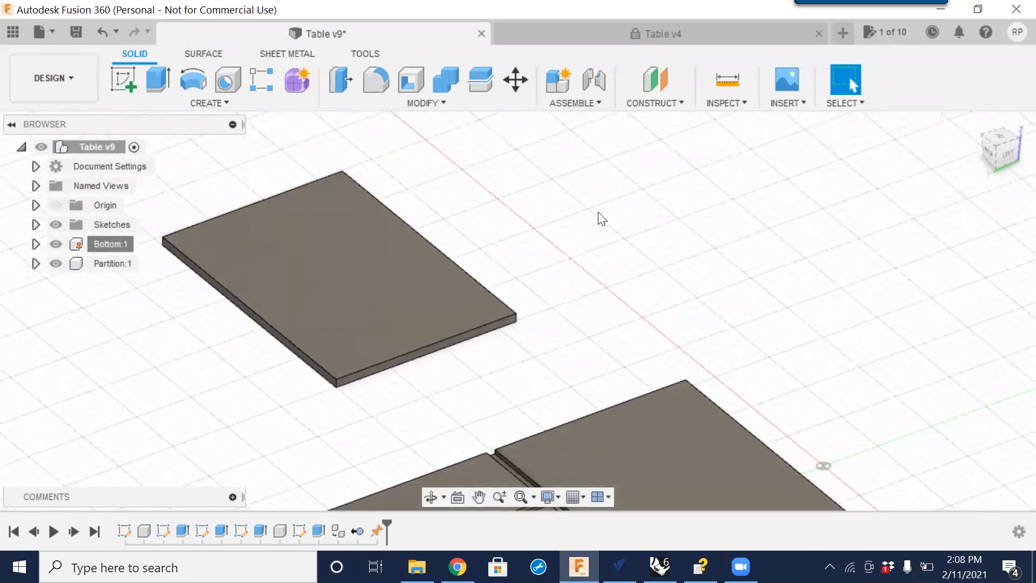
Create a joint snapping the Partition's lower edge corner onto the end of a slot in the Bottom panel.
left_click(593, 84)
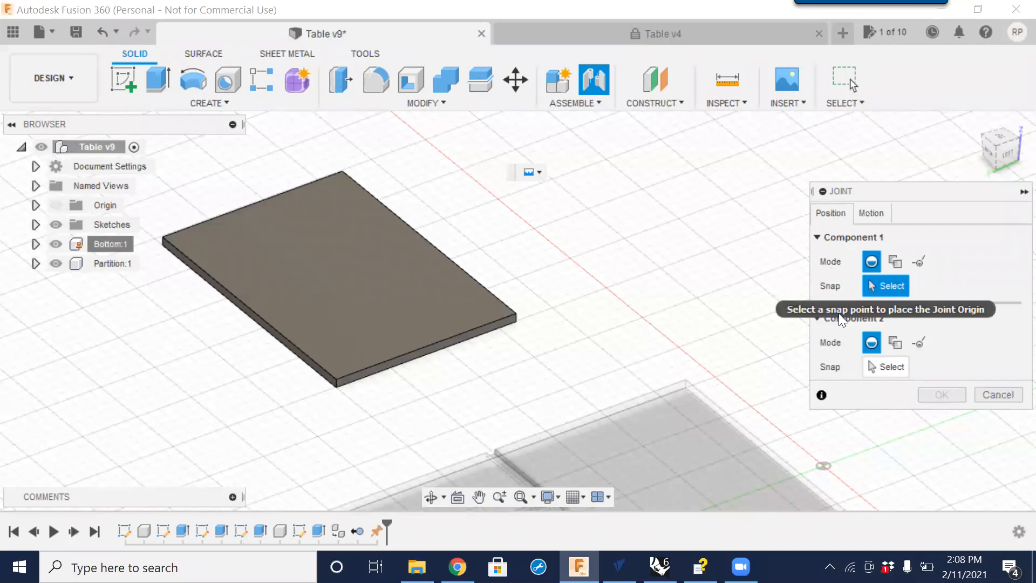
scroll(351, 381, "up", 5)
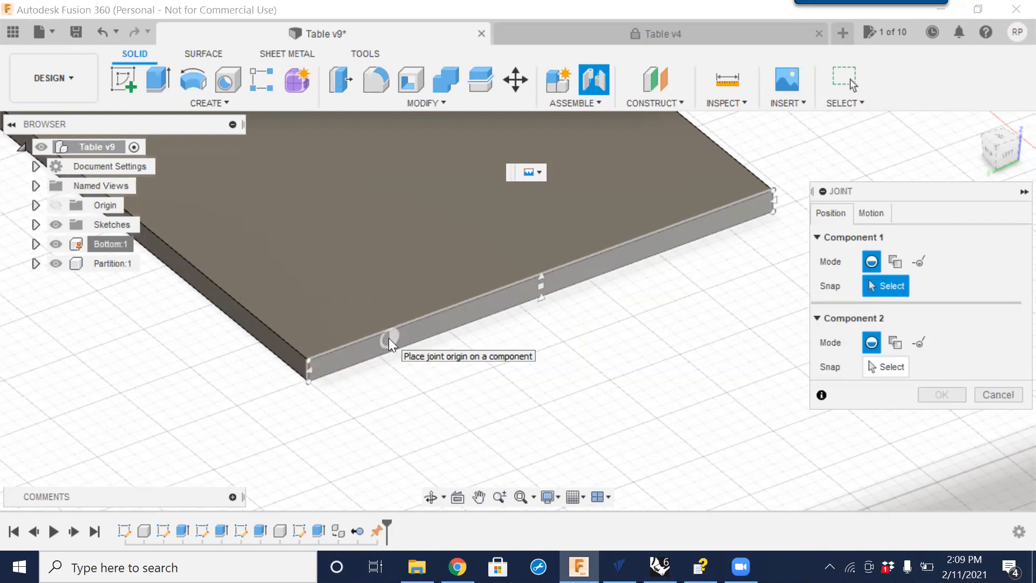
left_click(317, 368)
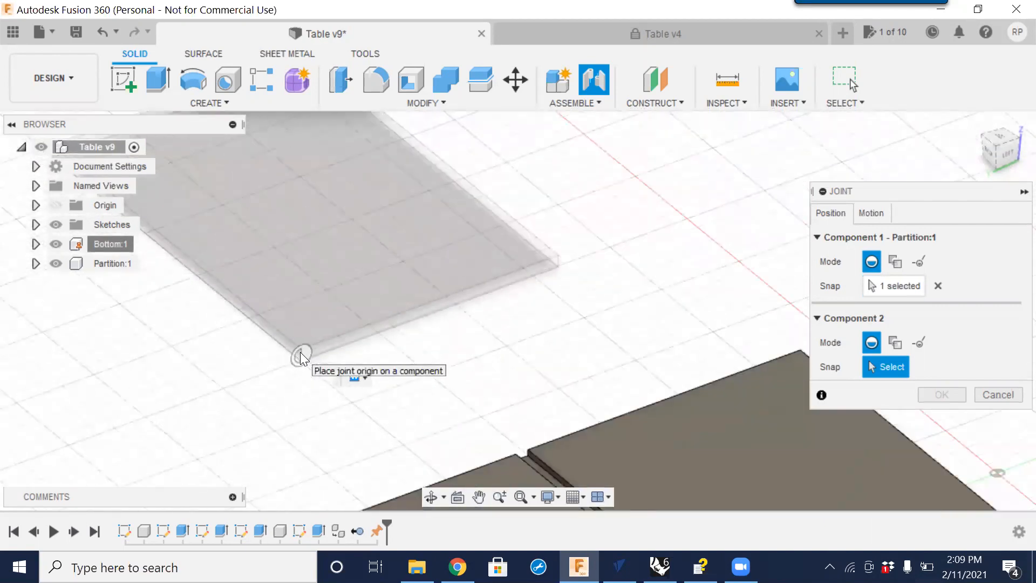
scroll(300, 352, "down", 3)
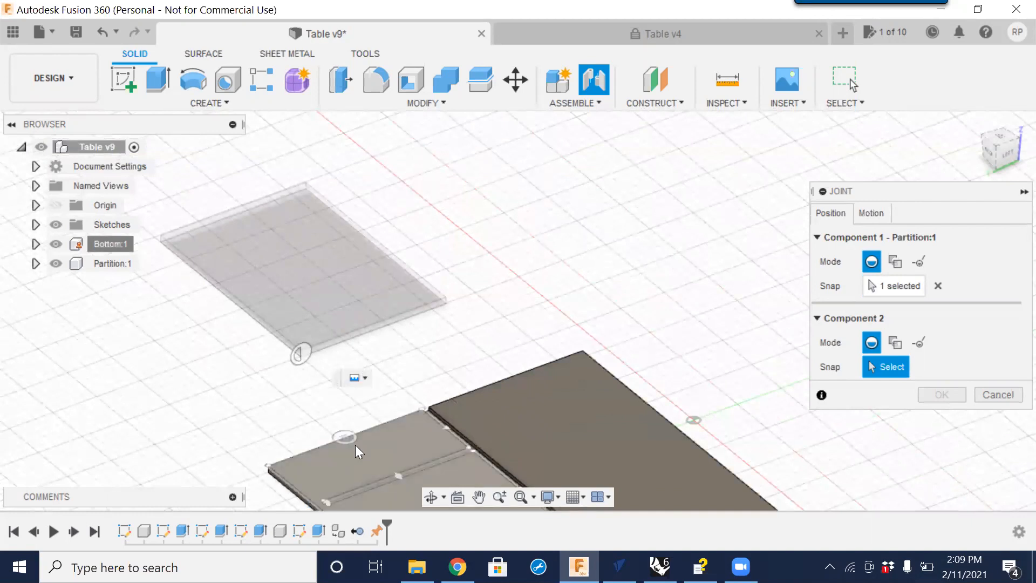
middle_click_drag(356, 446, 420, 319)
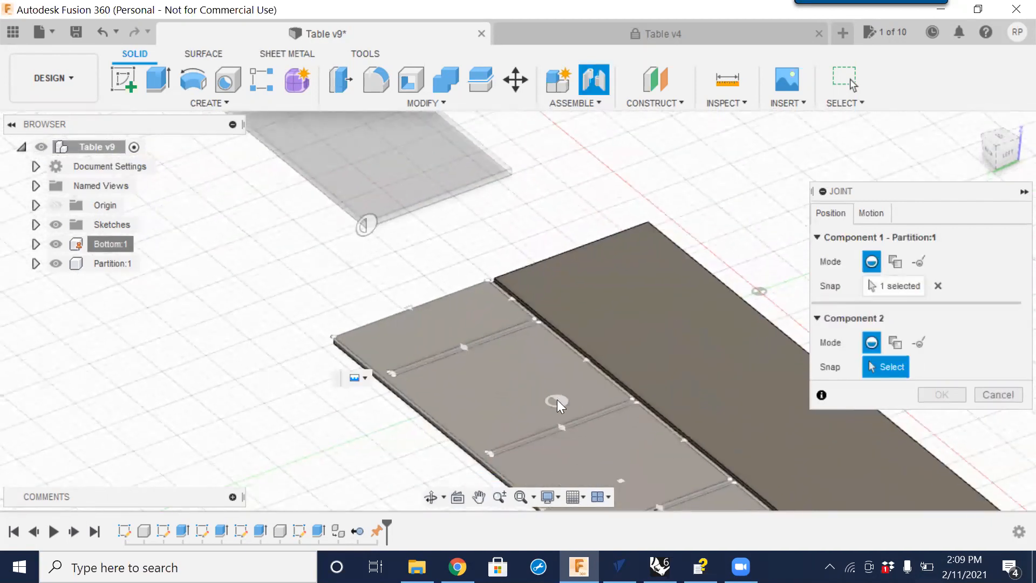
middle_click_drag(594, 418, 500, 346, "shift")
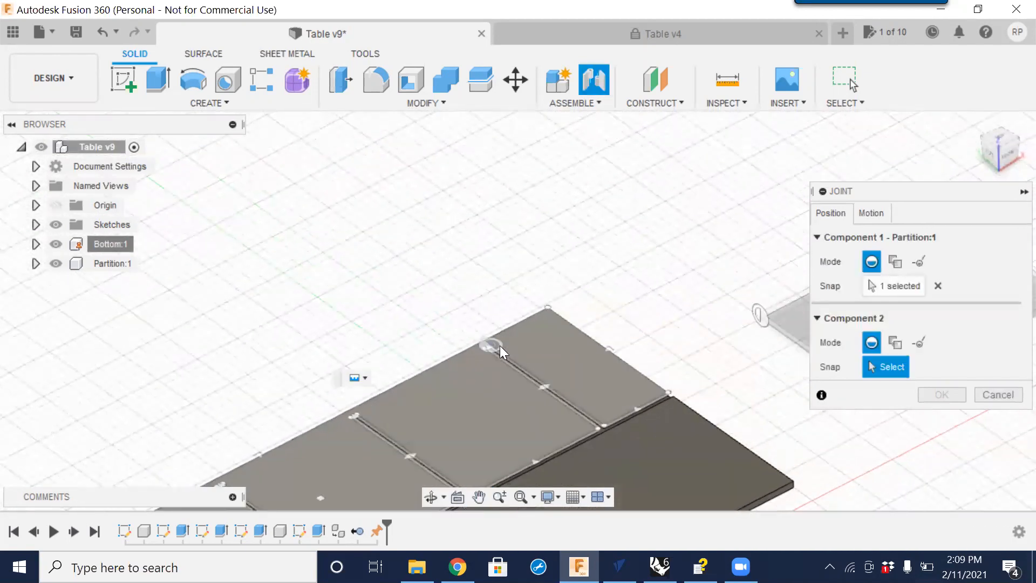
scroll(492, 354, "up", 3)
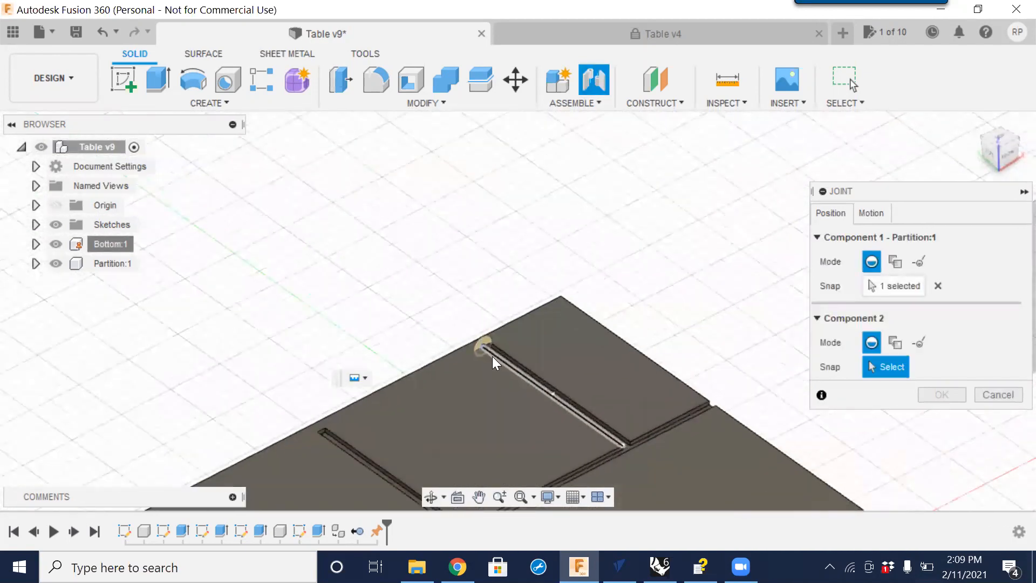
scroll(488, 331, "up", 2)
scroll(487, 331, "up", 5)
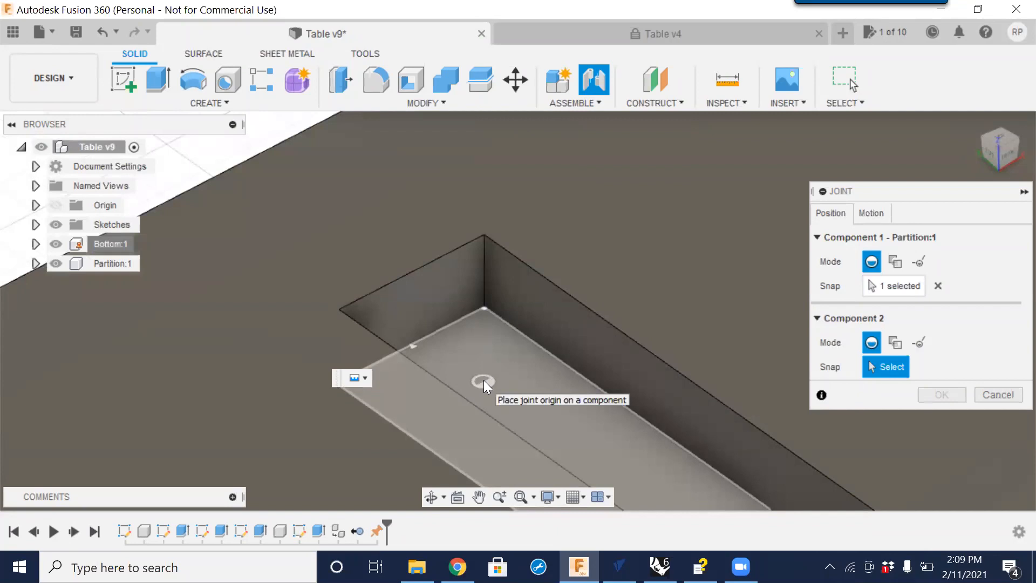
left_click(411, 347)
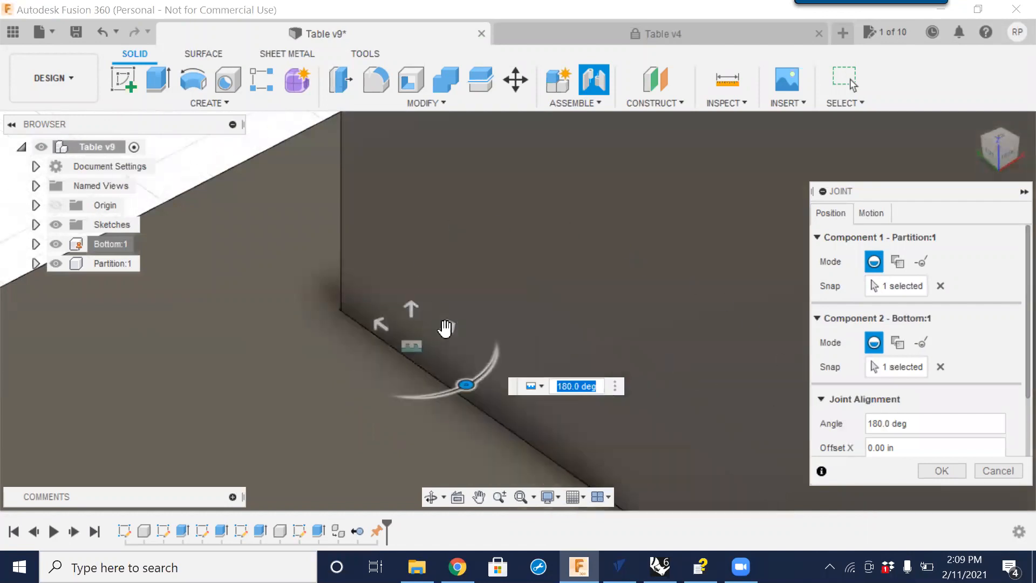
scroll(444, 330, "down", 10)
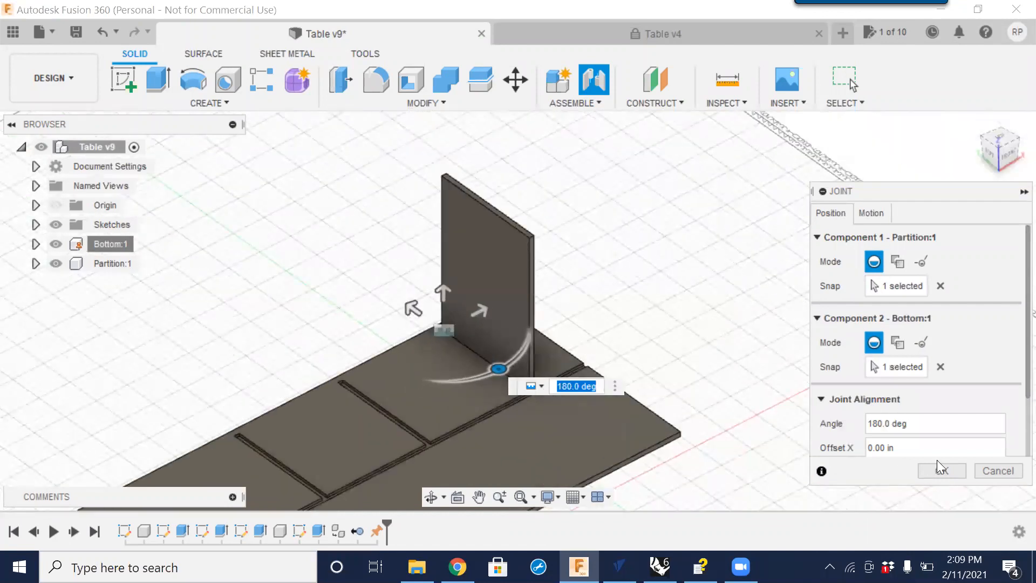
left_click(942, 471)
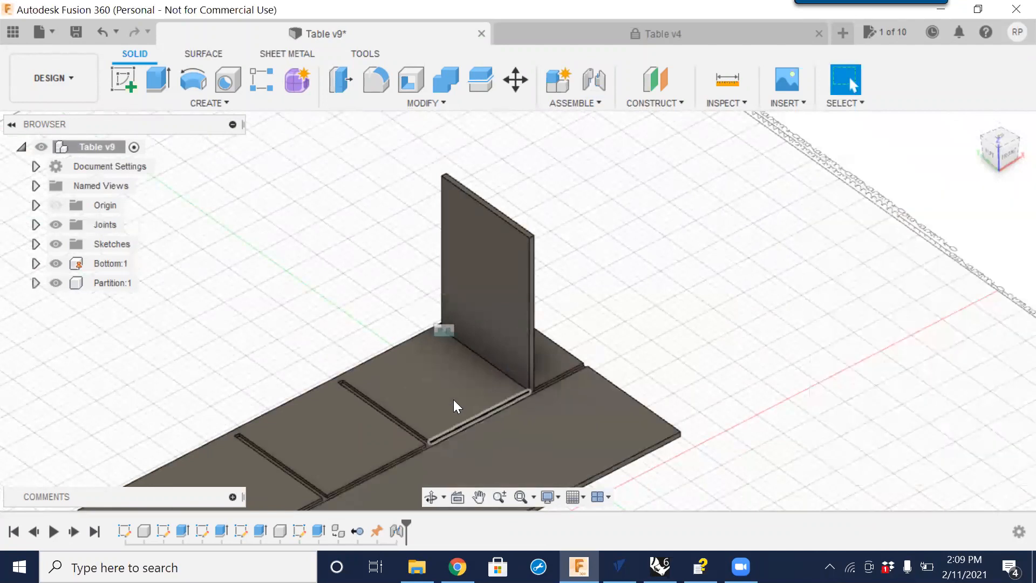
Open Change Parameters and set the Width_X user parameter to 60 in.
middle_click_drag(342, 421, 469, 278, "shift")
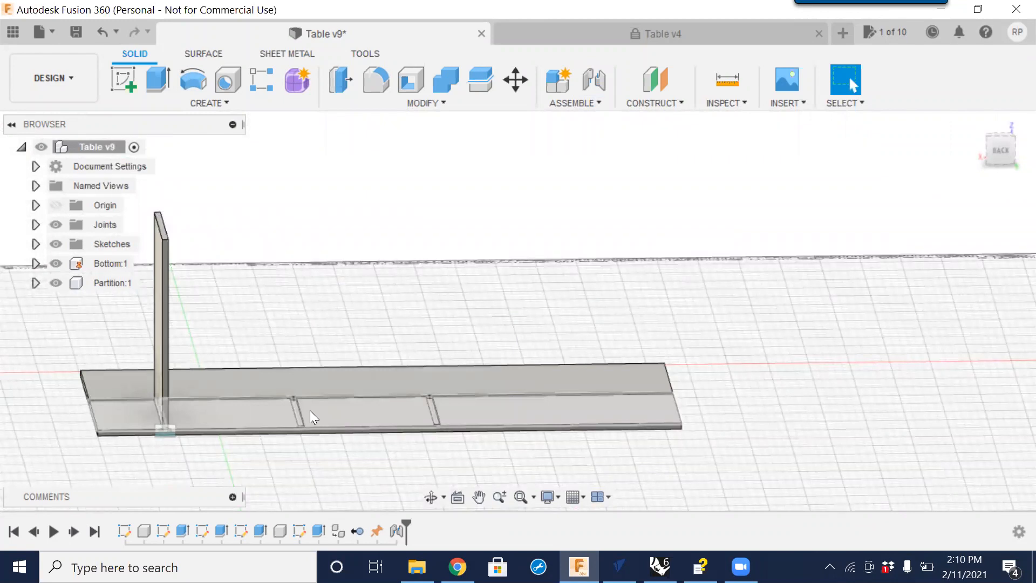
middle_click_drag(397, 259, 288, 429, "shift")
middle_click_drag(469, 451, 394, 471, "shift")
middle_click_drag(298, 430, 423, 418)
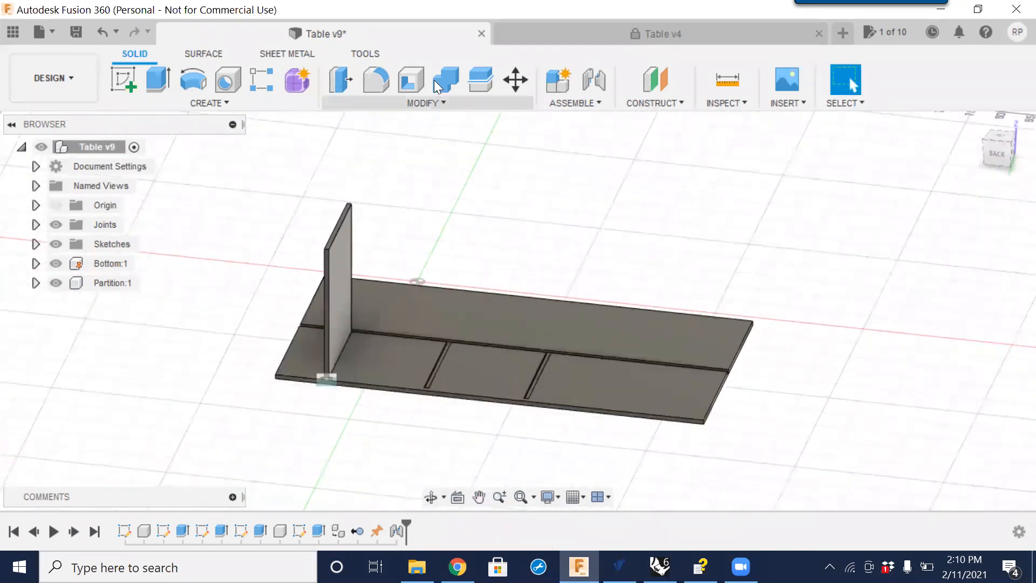
left_click(440, 101)
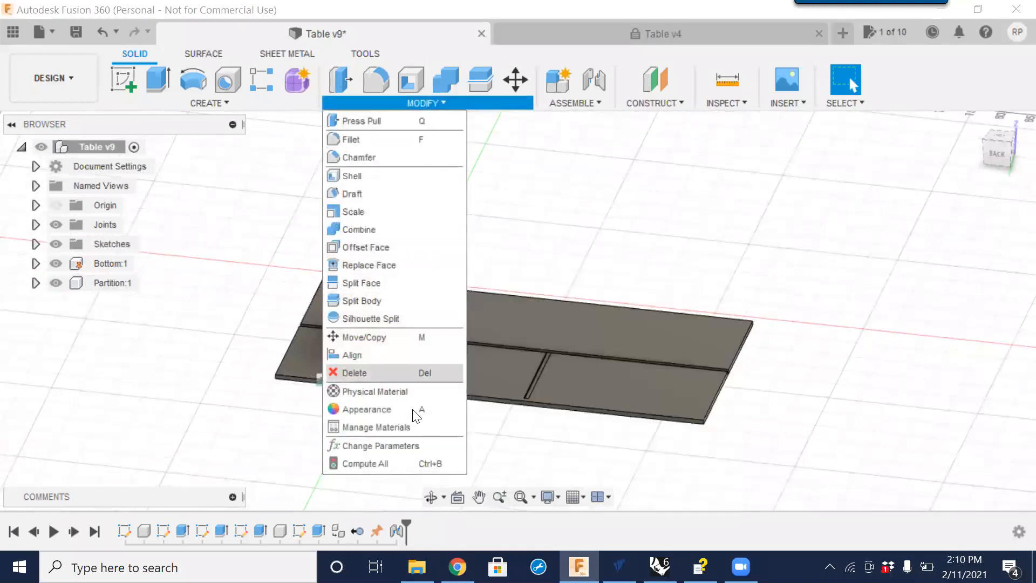
left_click(406, 446)
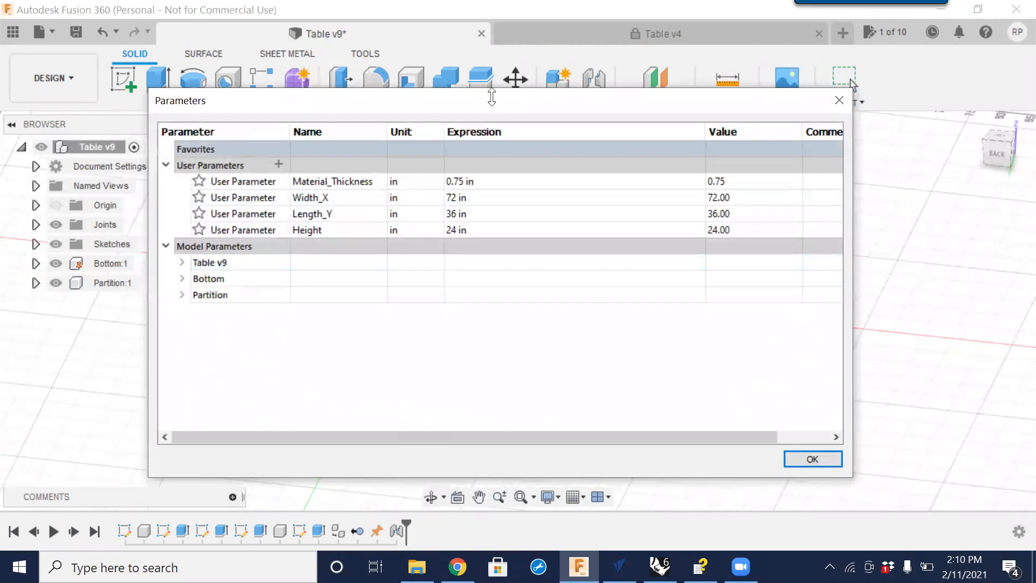
left_click_drag(485, 89, 789, 44)
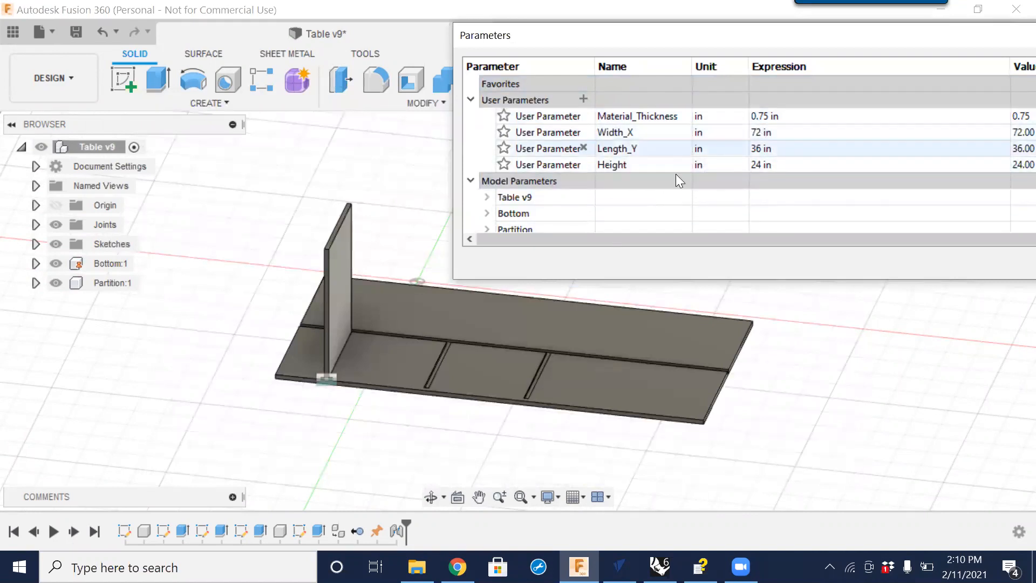
left_click(338, 329)
left_click(524, 356)
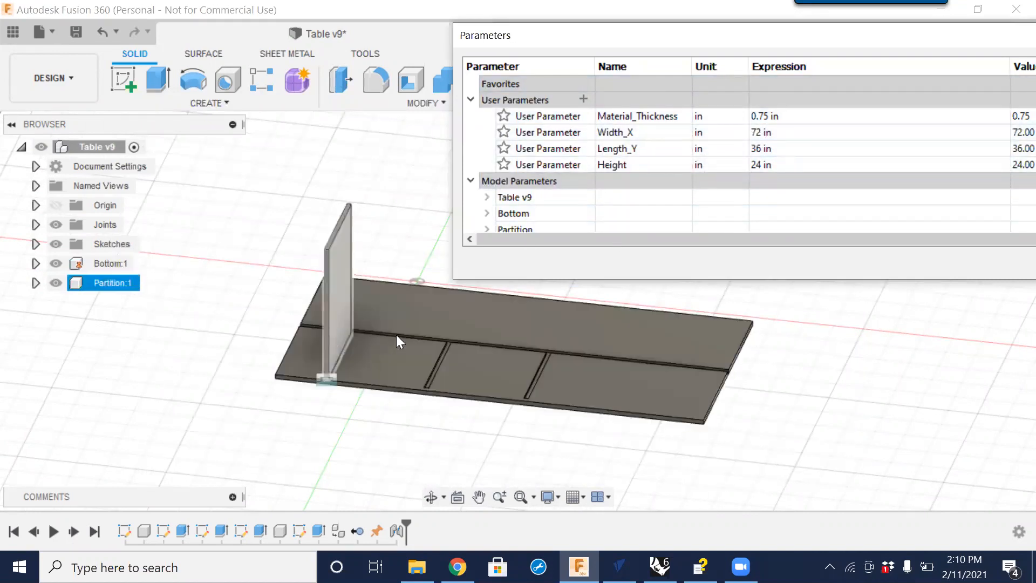
left_click(763, 132)
type("60")
key("Return")
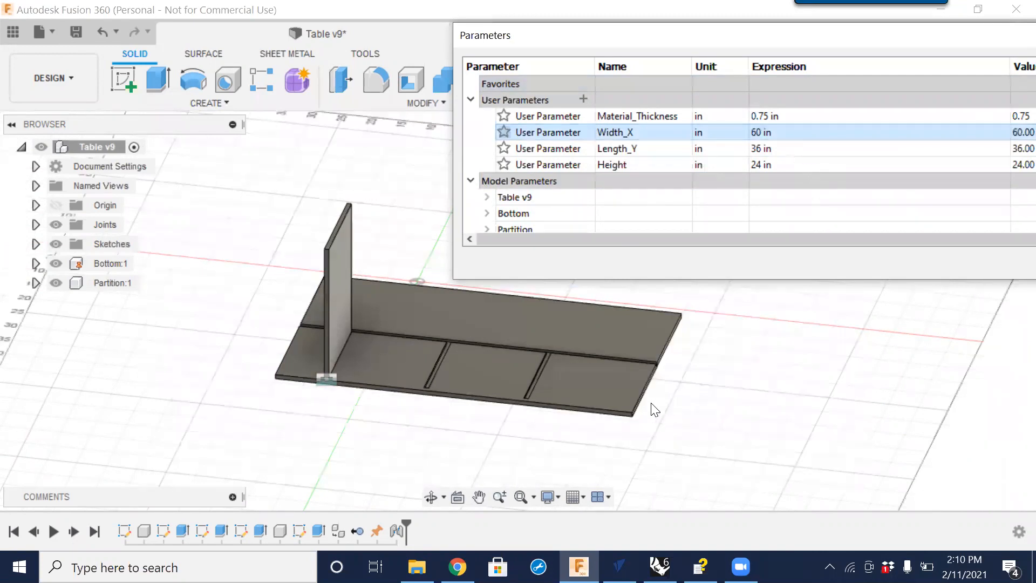
Set the Length_Y parameter to 40 in and the Height parameter to 36 in, then close the Parameters dialog.
left_click(777, 148)
left_click_drag(777, 149, 701, 149)
type("40")
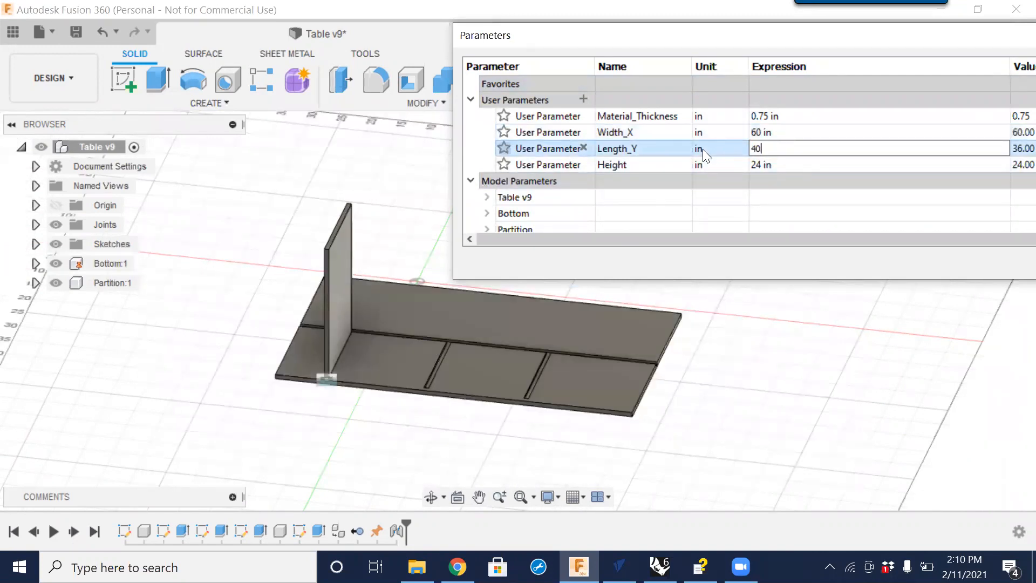
key("Return")
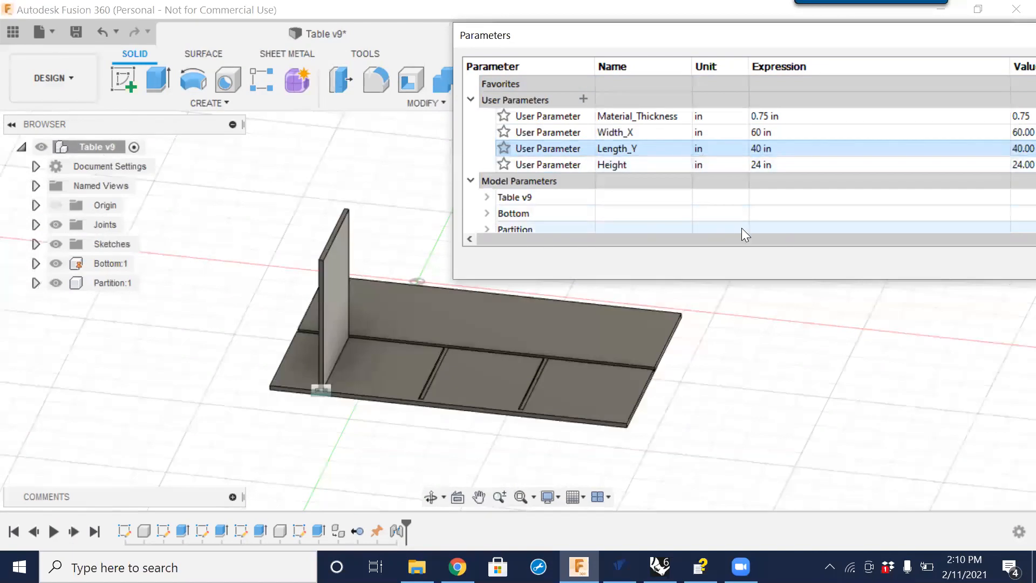
double_click(770, 146)
left_click(762, 165)
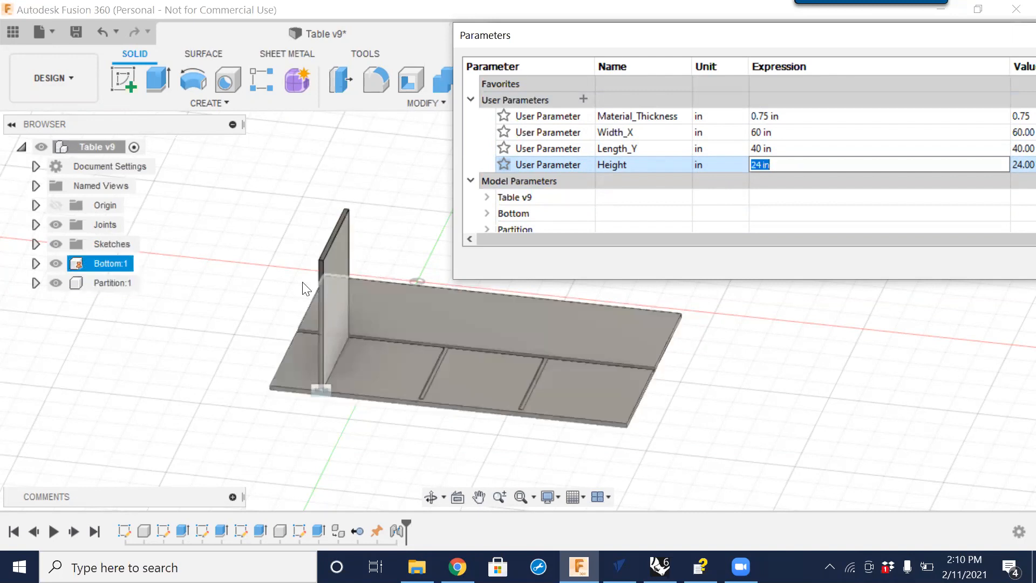
type("36")
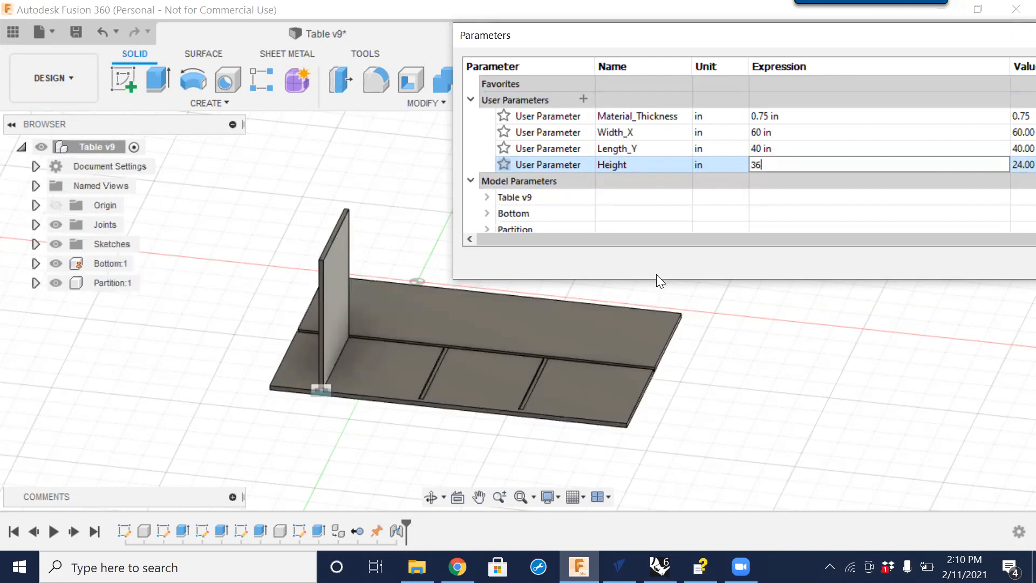
key("Return")
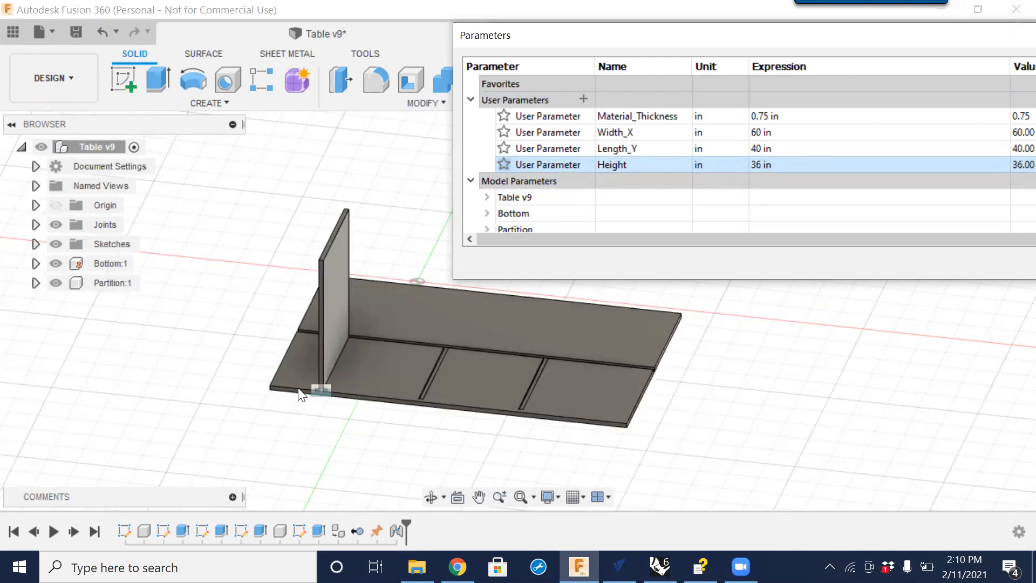
scroll(296, 416, "down", 4)
mouse_move(296, 411)
middle_mouse_down("shift")
mouse_move(356, 399)
mouse_move(304, 401)
middle_mouse_up("shift")
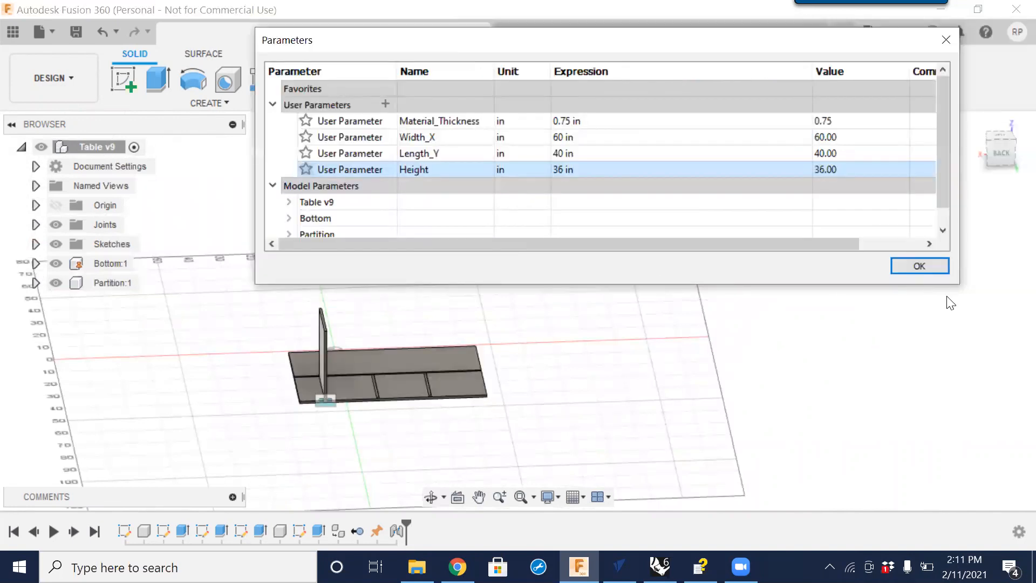
left_click(917, 265)
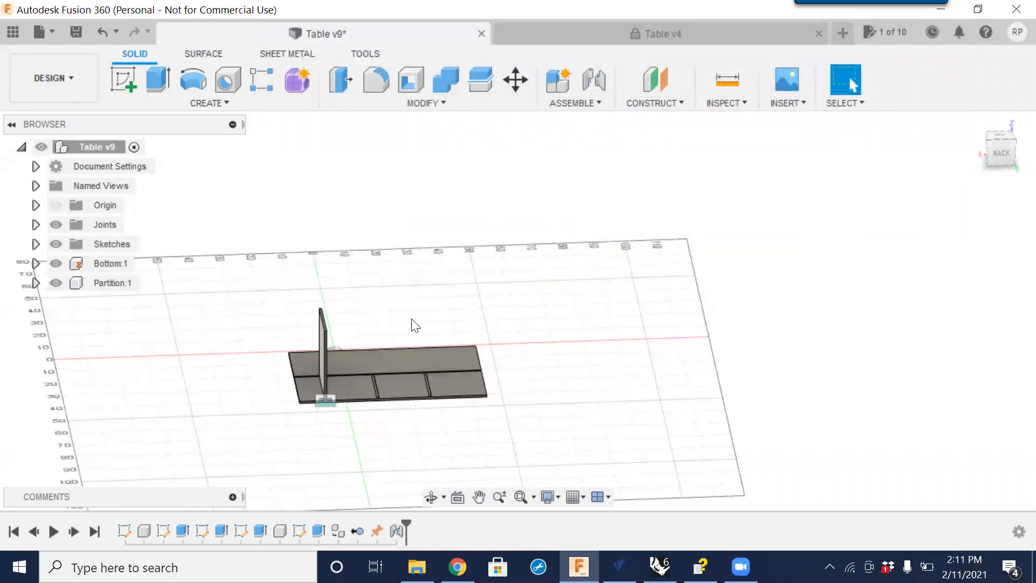
Select the components in the browser and activate the Partition component.
left_click(118, 284)
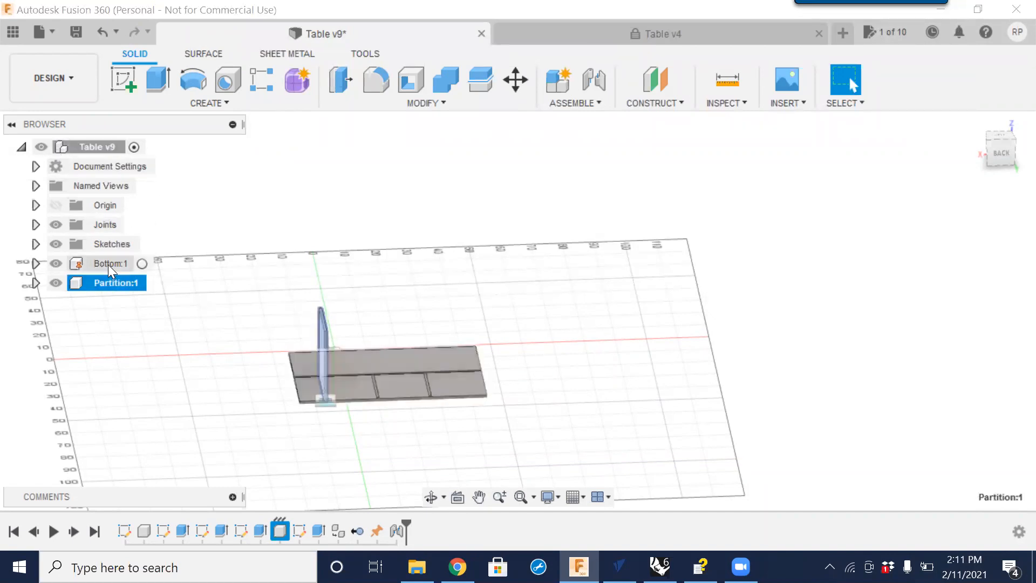
left_click(96, 148)
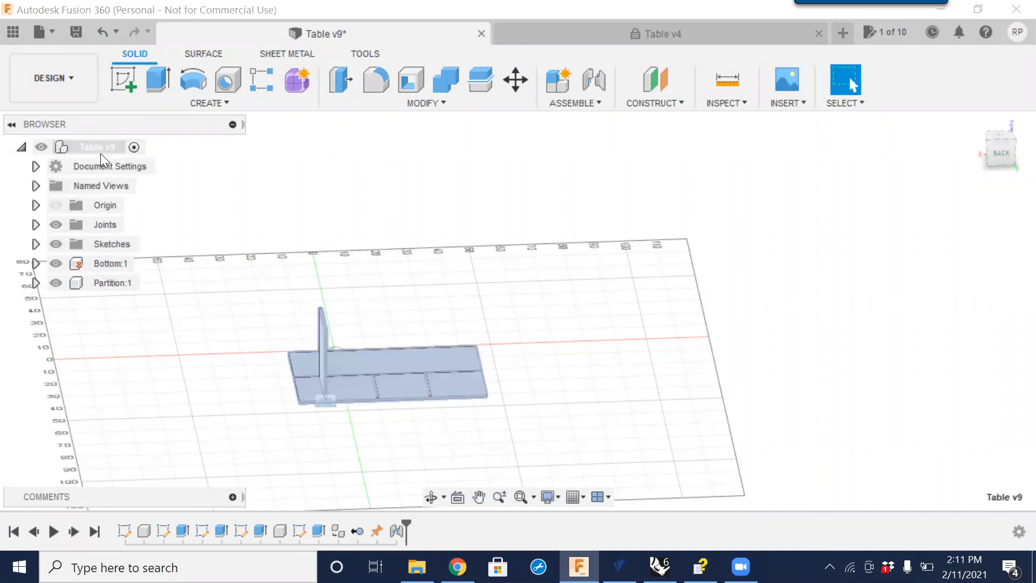
left_click(101, 153)
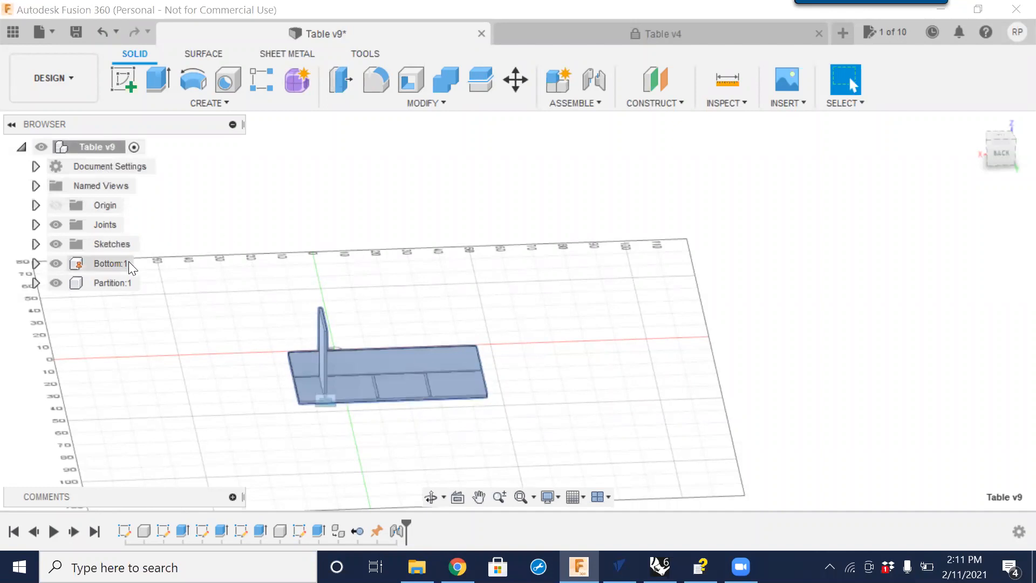
left_click(21, 147)
left_click(21, 147)
left_click(110, 263)
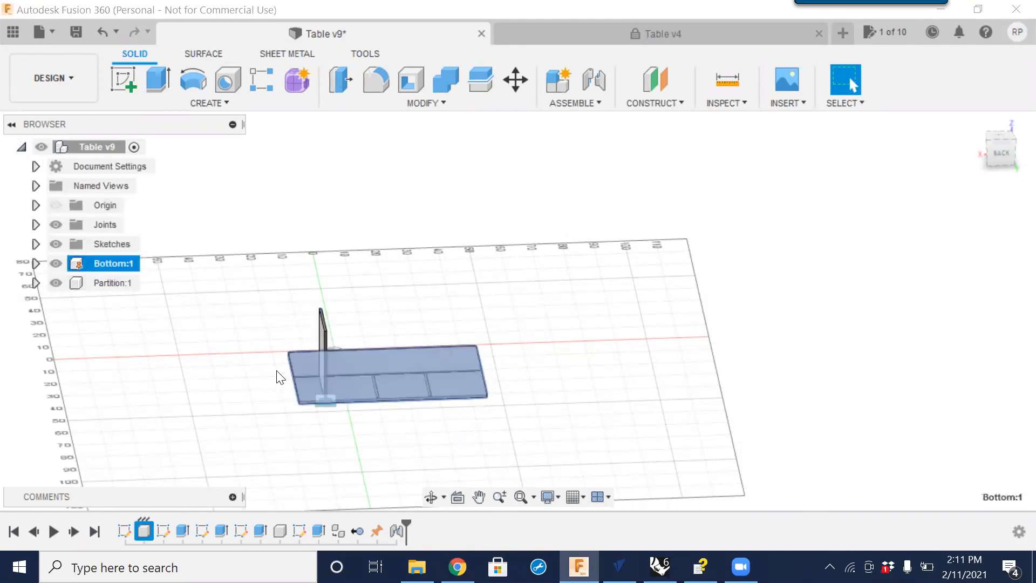
left_click(115, 282)
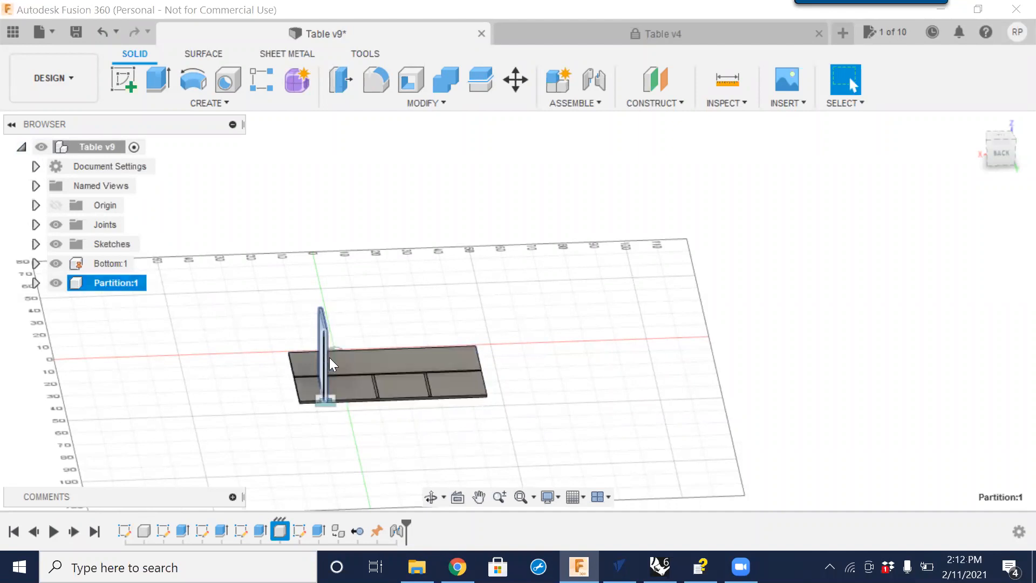
left_click(134, 149)
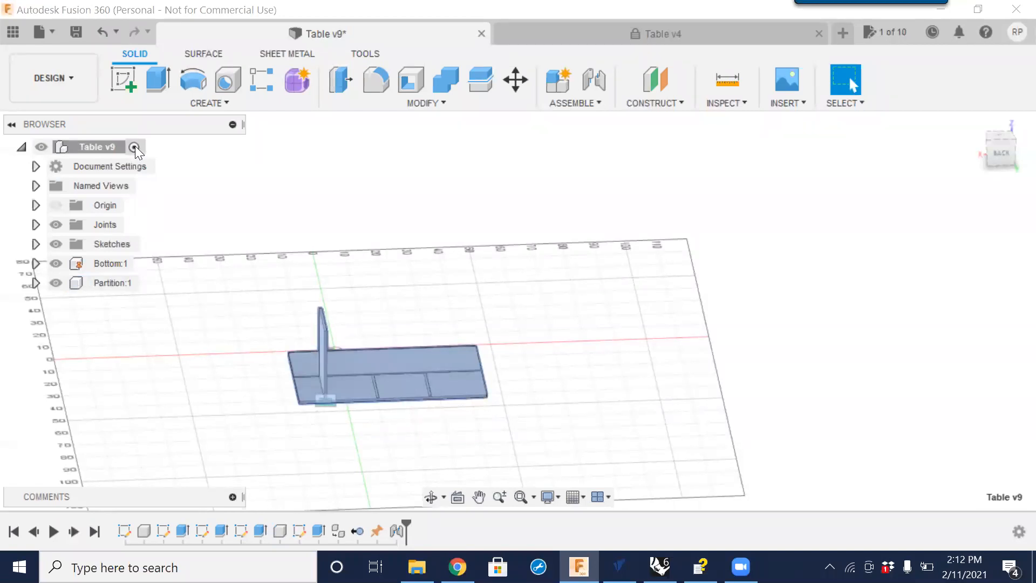
left_click(143, 264)
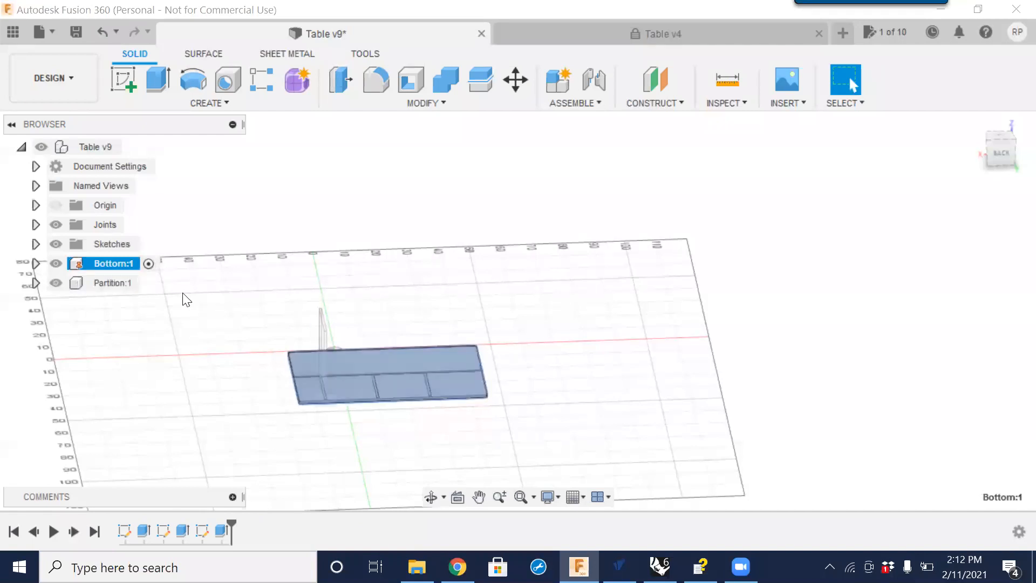
left_click(150, 283)
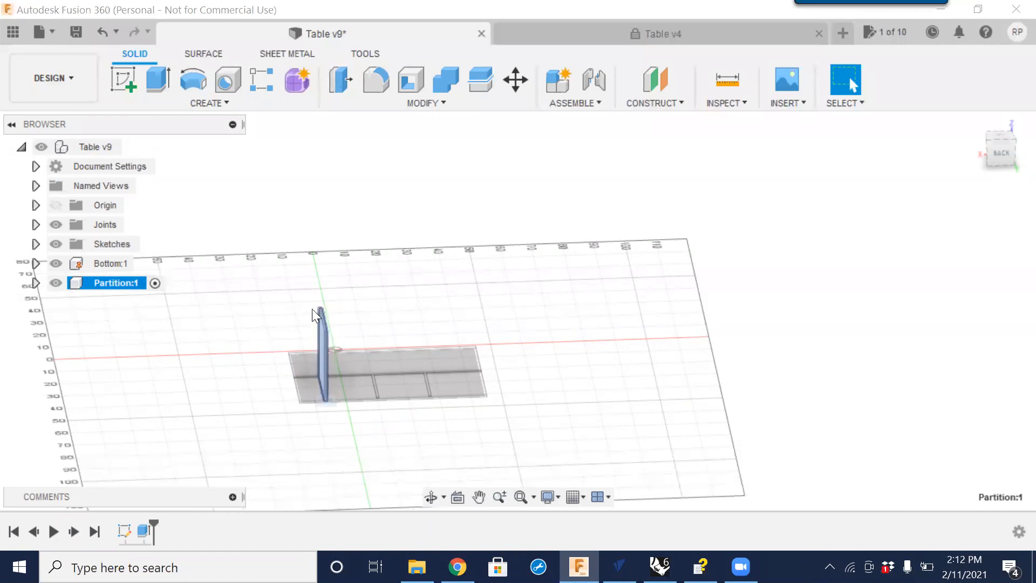
Delete the Height user parameter in Change Parameters and close the dialog.
left_click(438, 102)
left_click(403, 448)
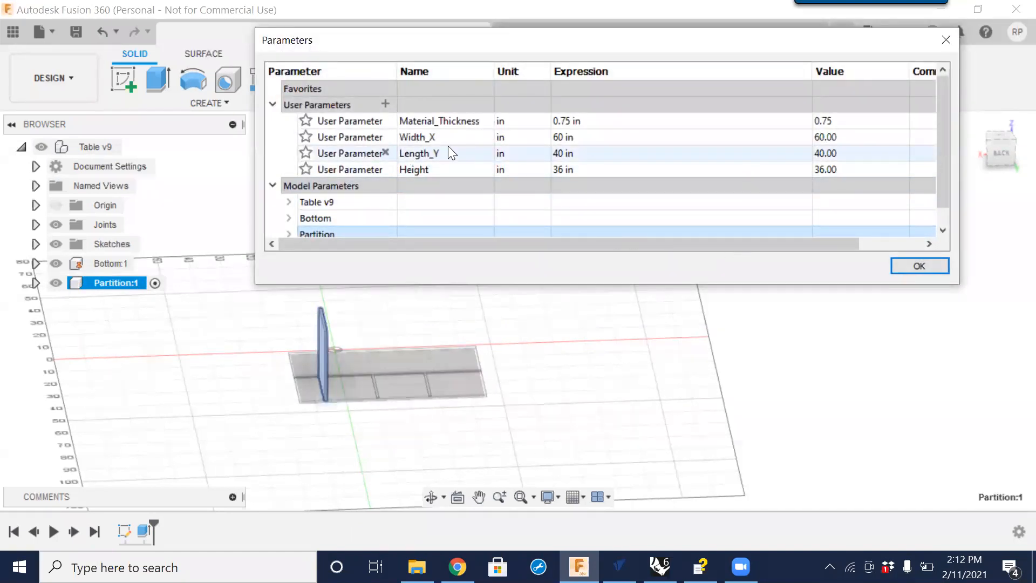
left_click(385, 169)
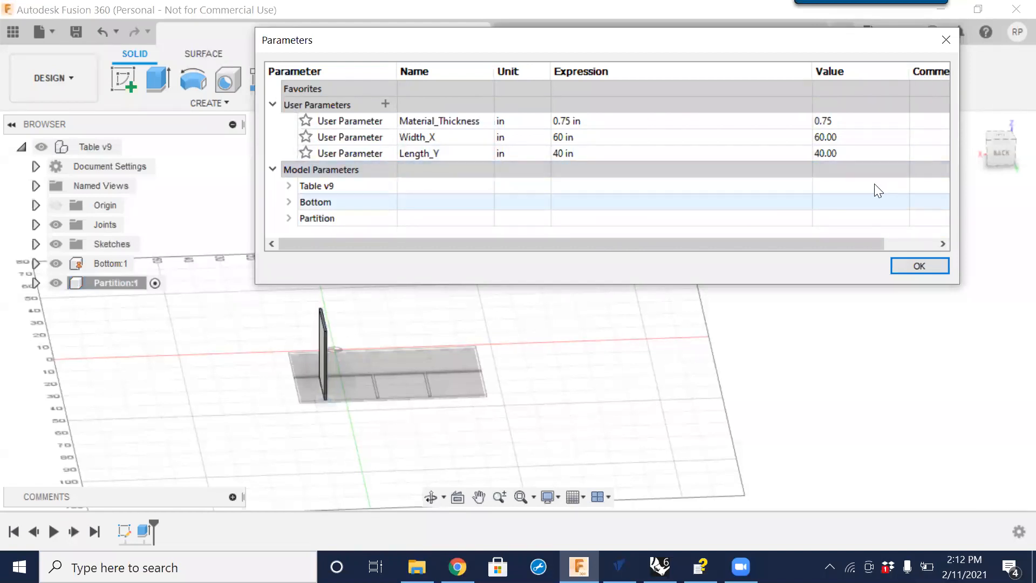
left_click(916, 263)
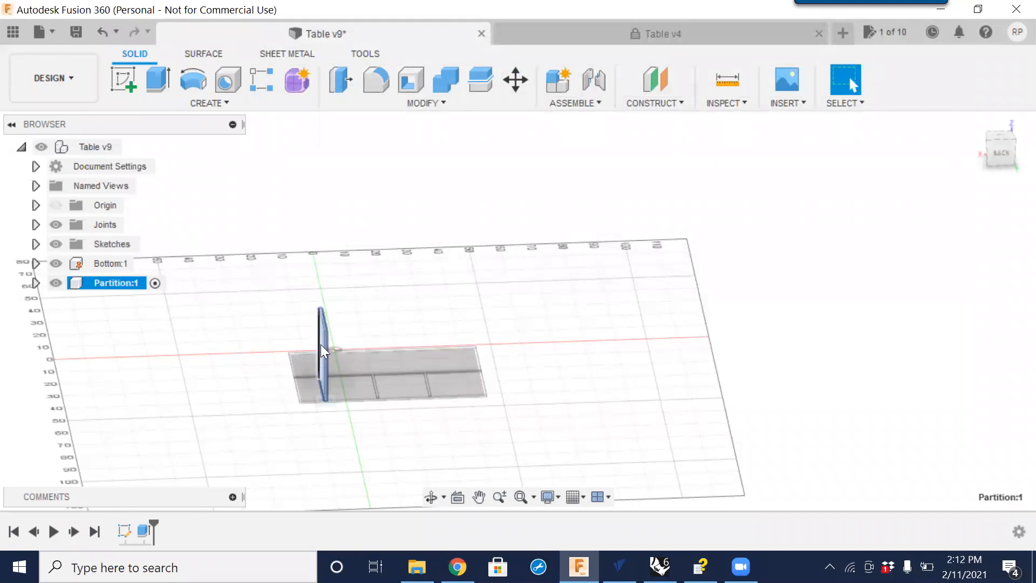
Expand the Partition component's sketches, show Sketch1 and open it for editing.
left_click(35, 283)
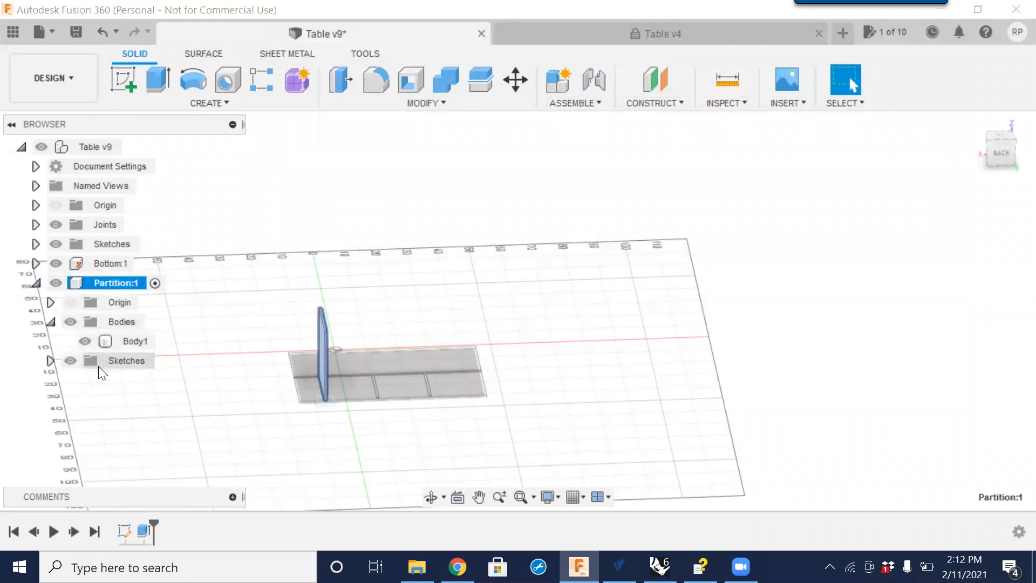
left_click(51, 360)
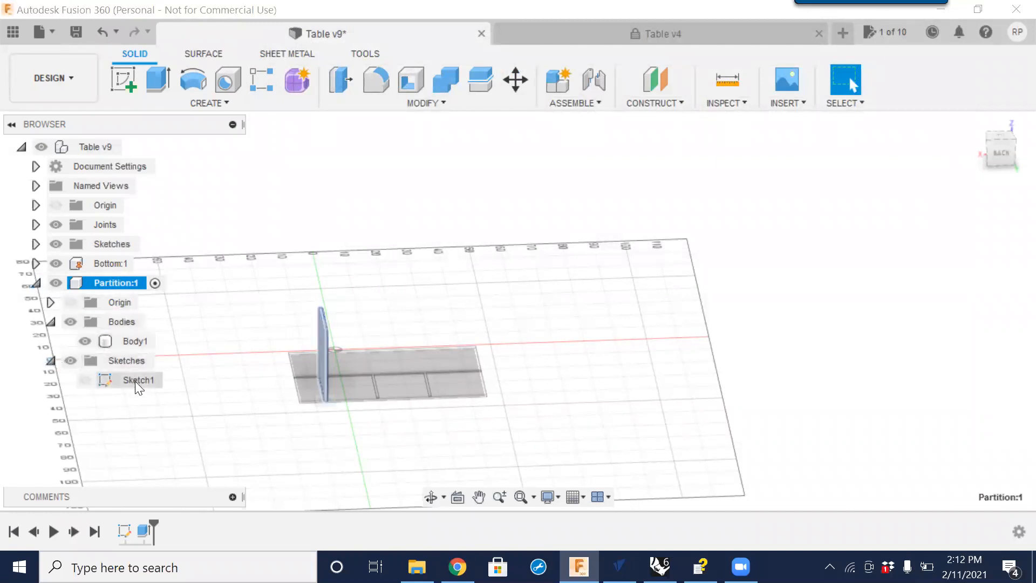
left_click(135, 380)
left_click(84, 381)
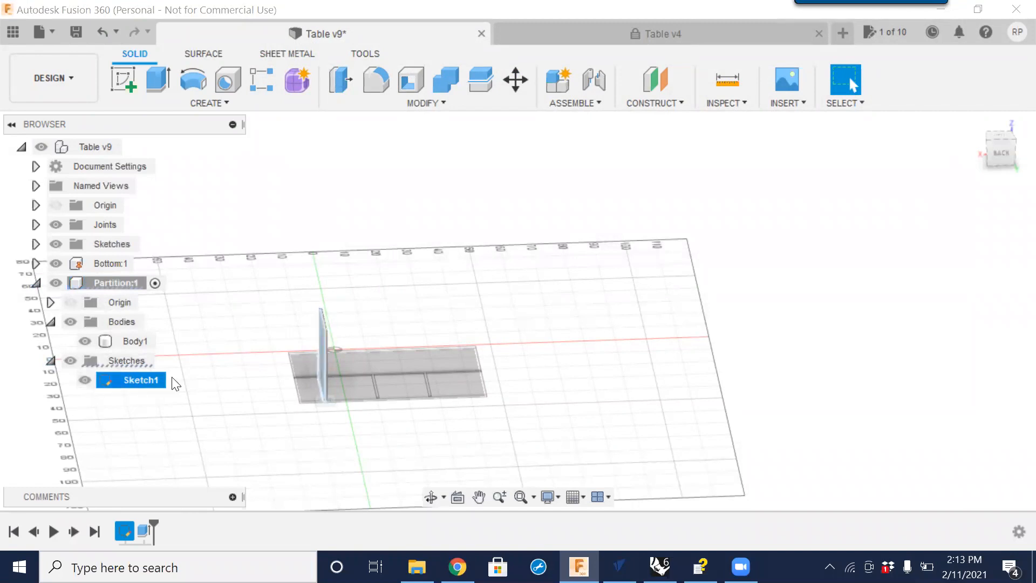
right_click(145, 380)
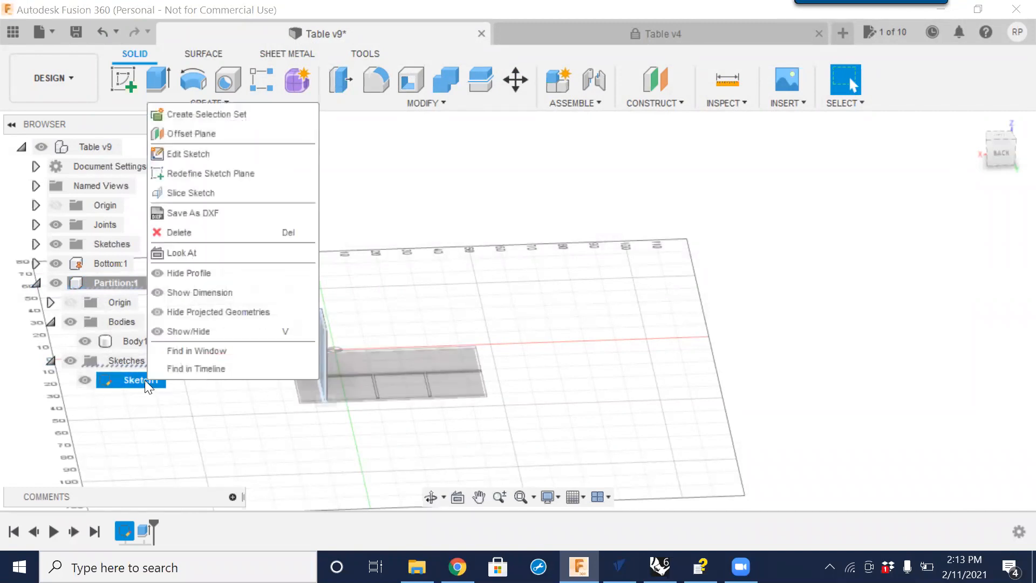
left_click(190, 155)
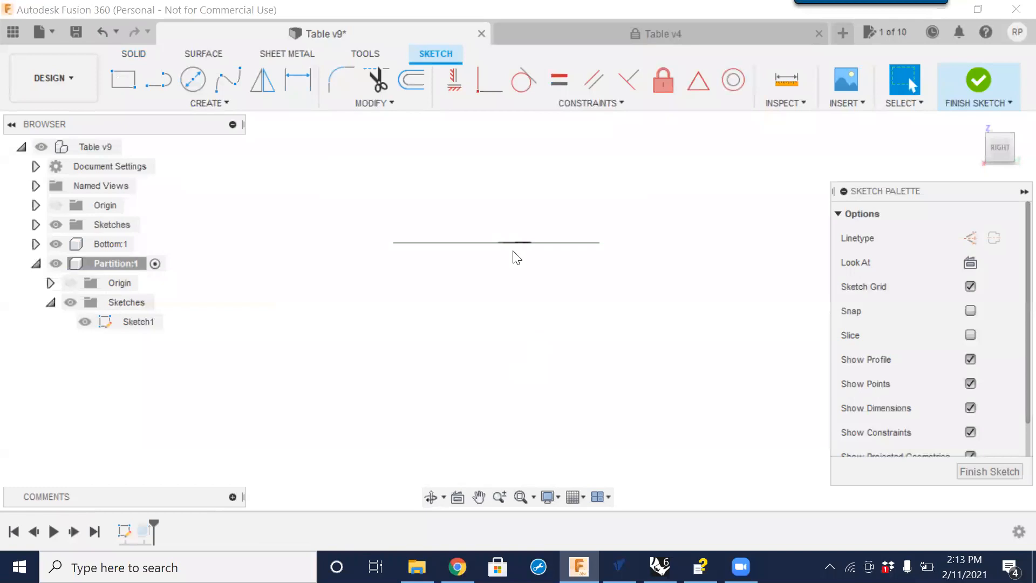
Inspect the partition sketch's width and height dimensions from the top view, then finish the sketch.
left_click_drag(996, 145, 1004, 171)
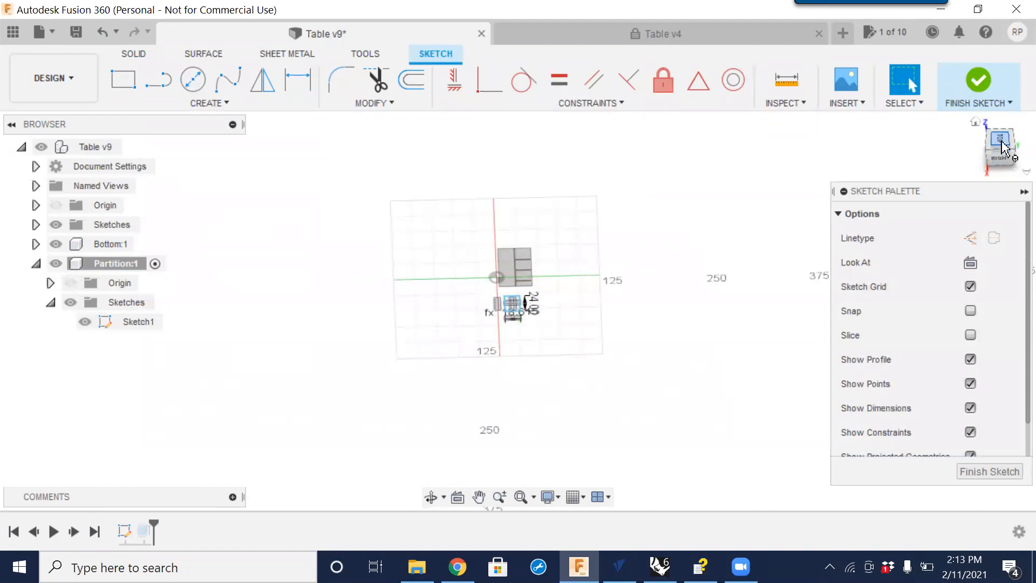
left_click(1002, 146)
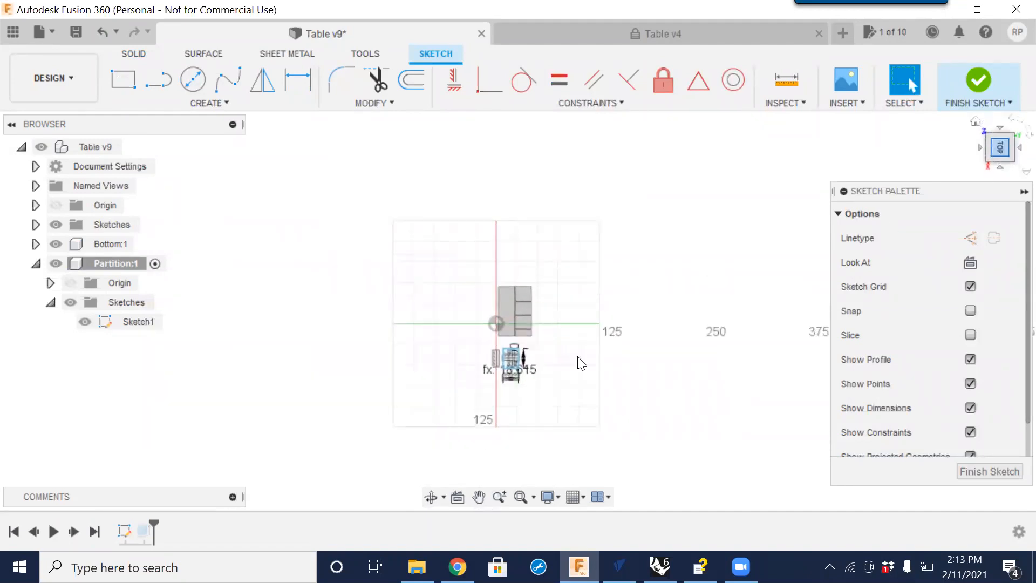
scroll(517, 370, "up", 5)
scroll(491, 357, "up", 4)
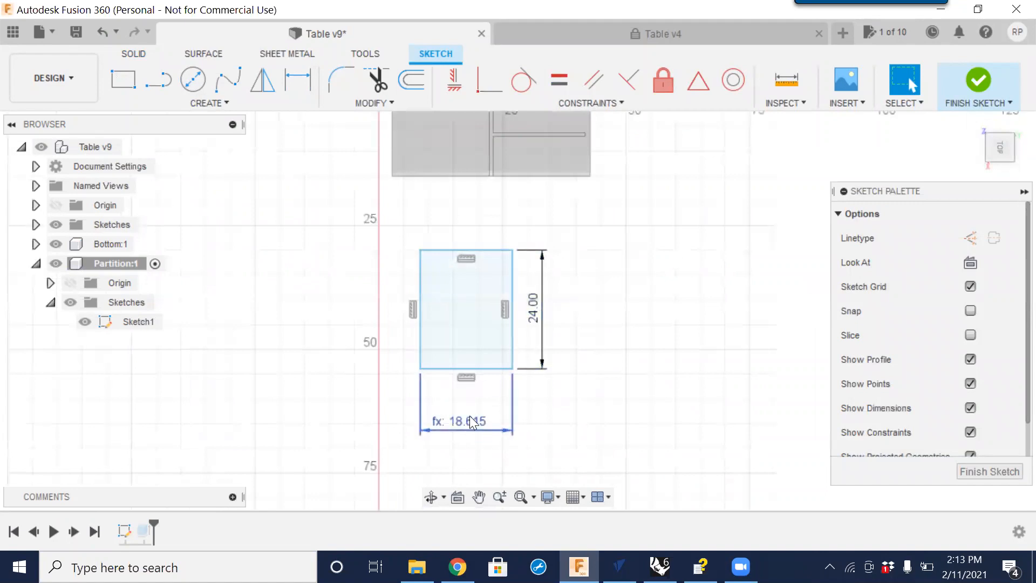
left_click(470, 416)
left_click(530, 314)
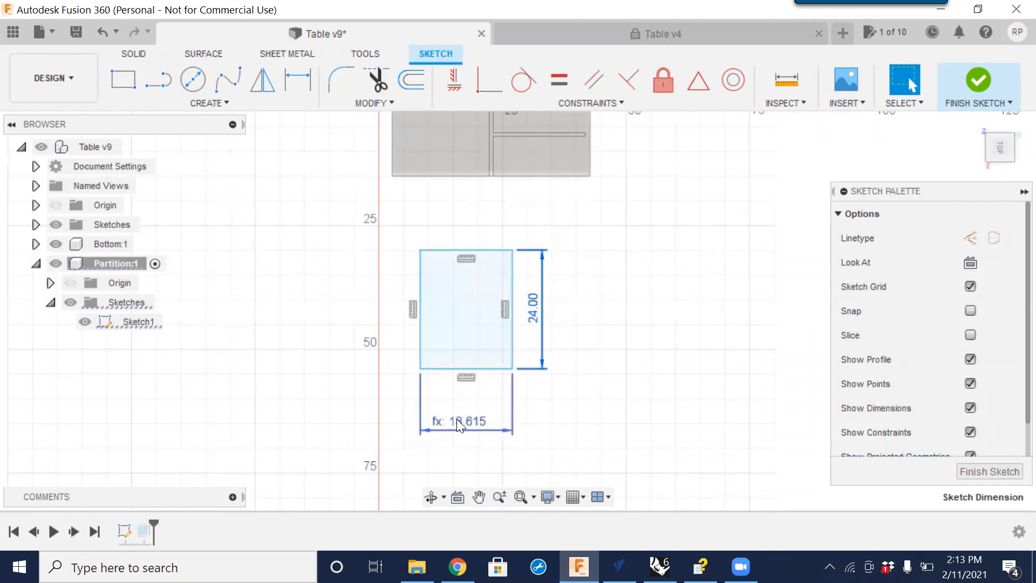
mouse_move(465, 427)
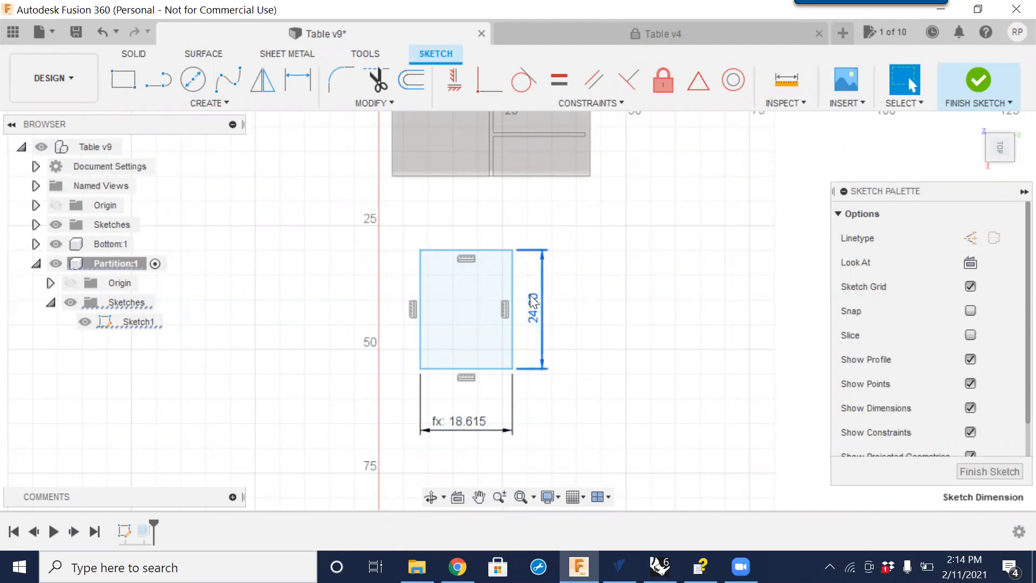
left_click(986, 472)
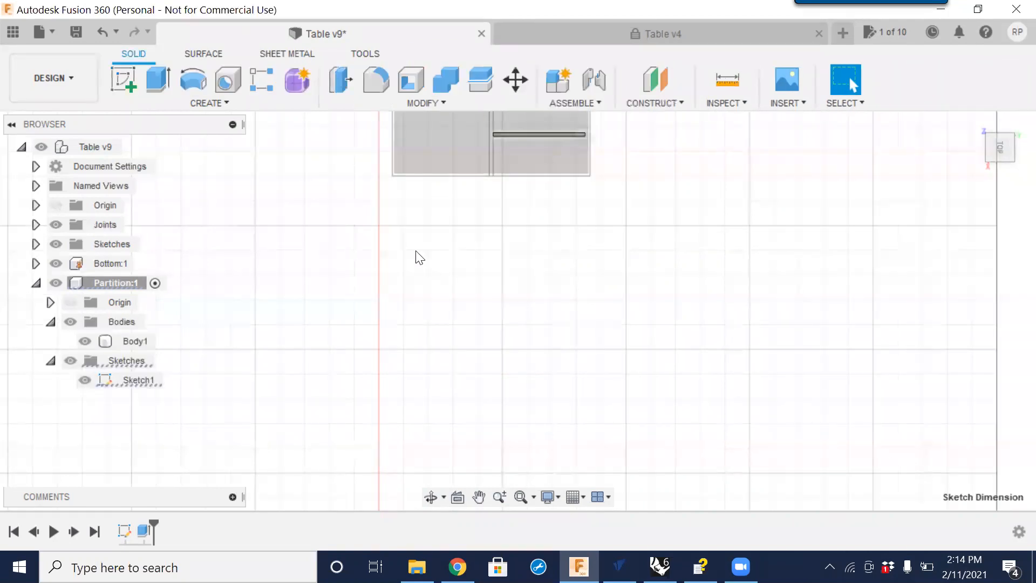
Add a user parameter named Height with the expression 26 in, then close the Parameters dialog.
left_click(444, 102)
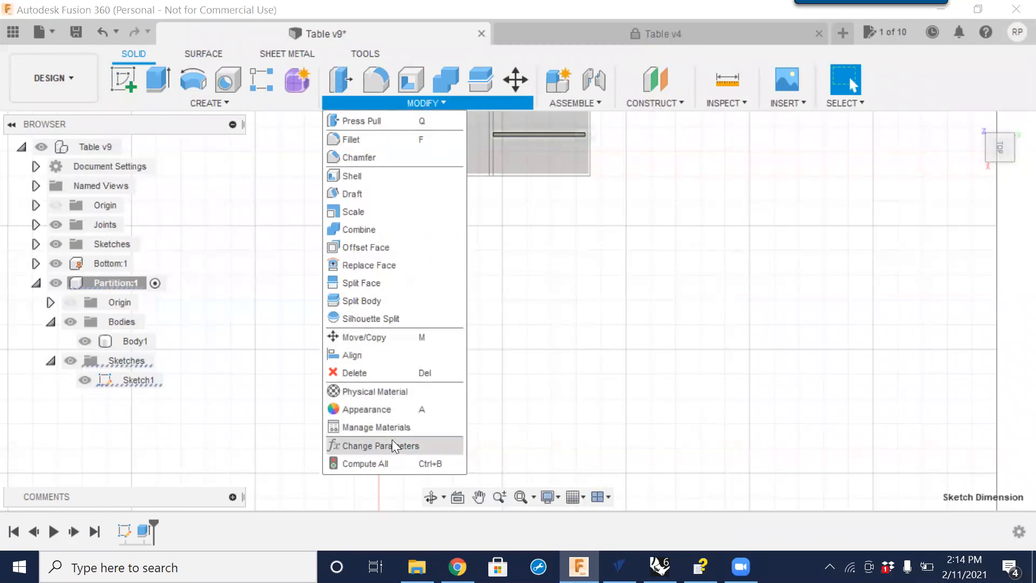
left_click(389, 445)
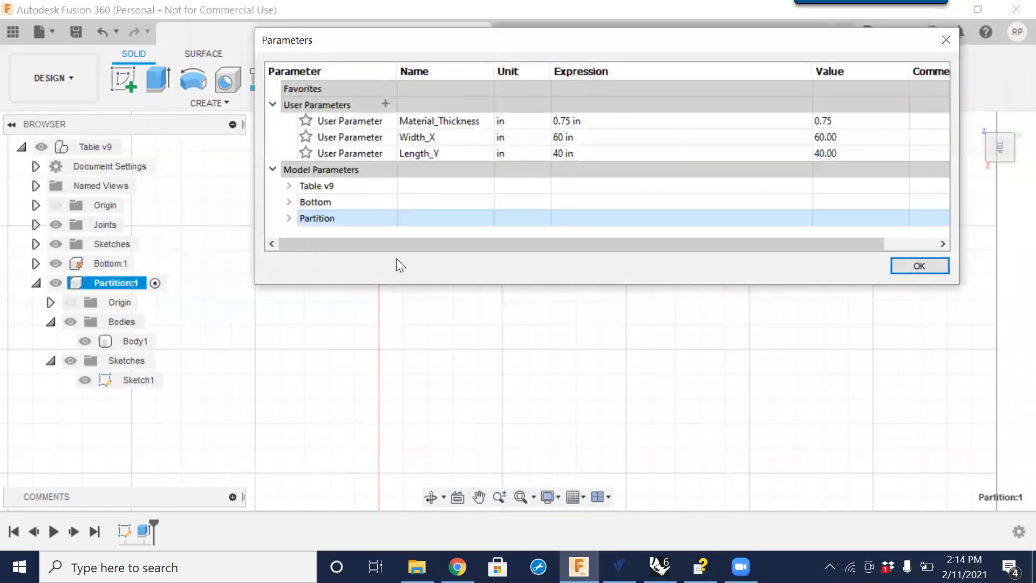
left_click(387, 102)
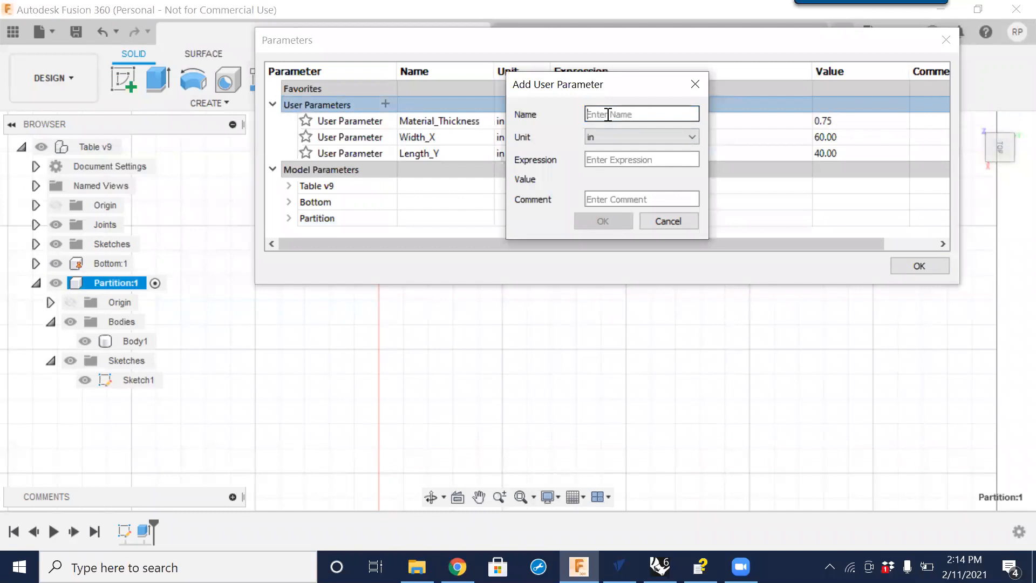
type("Height")
key("Tab")
key("Tab")
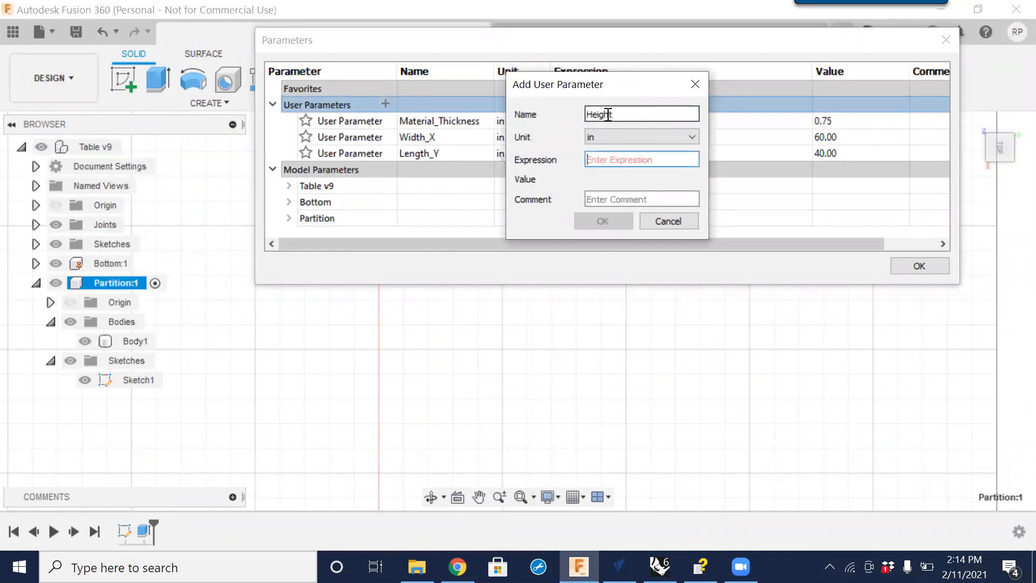
type("2")
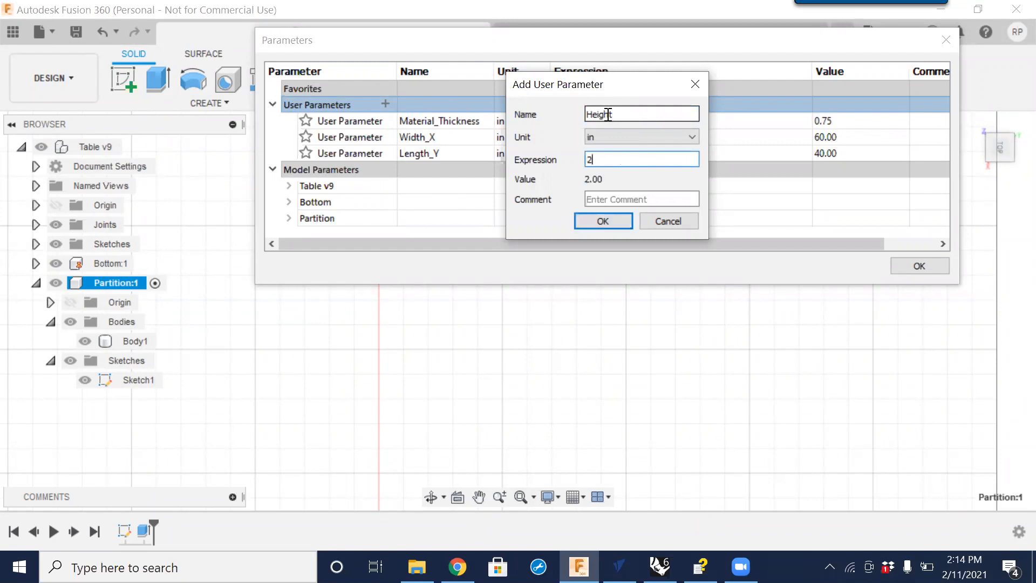
type("6")
left_click(600, 221)
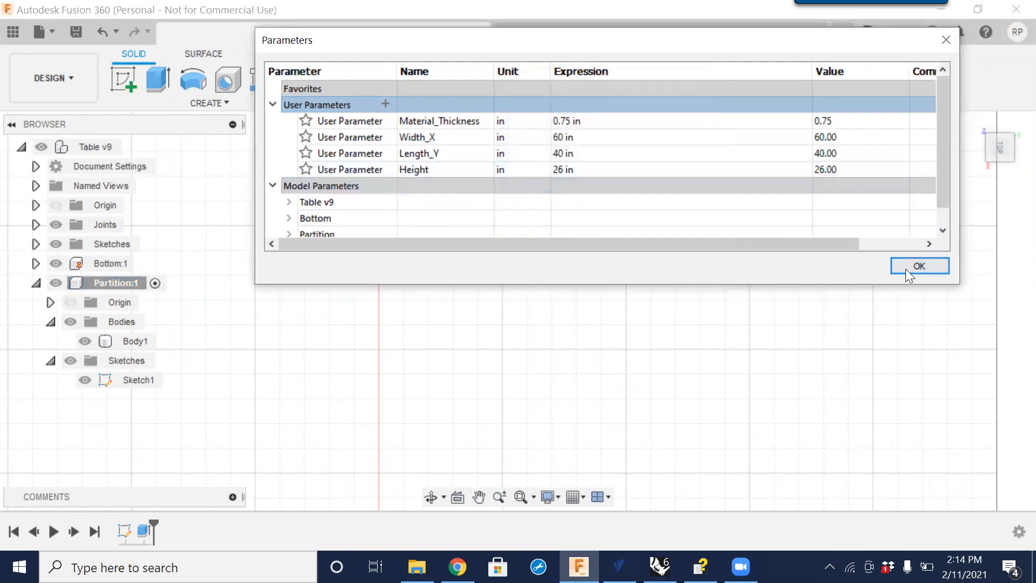
left_click(918, 266)
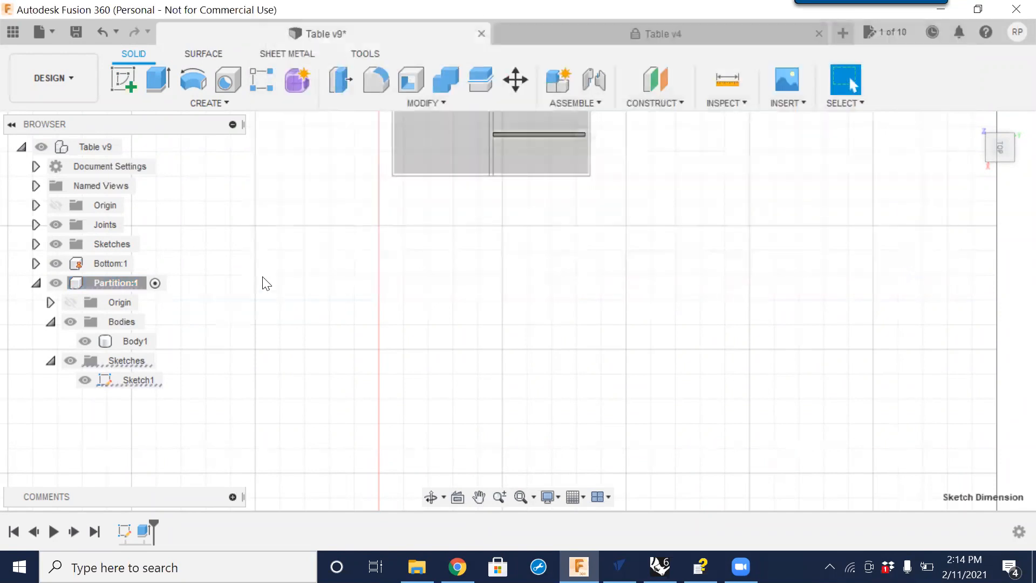
Edit the partition's Sketch1 and set its vertical height dimension to 30 in.
right_click(141, 382)
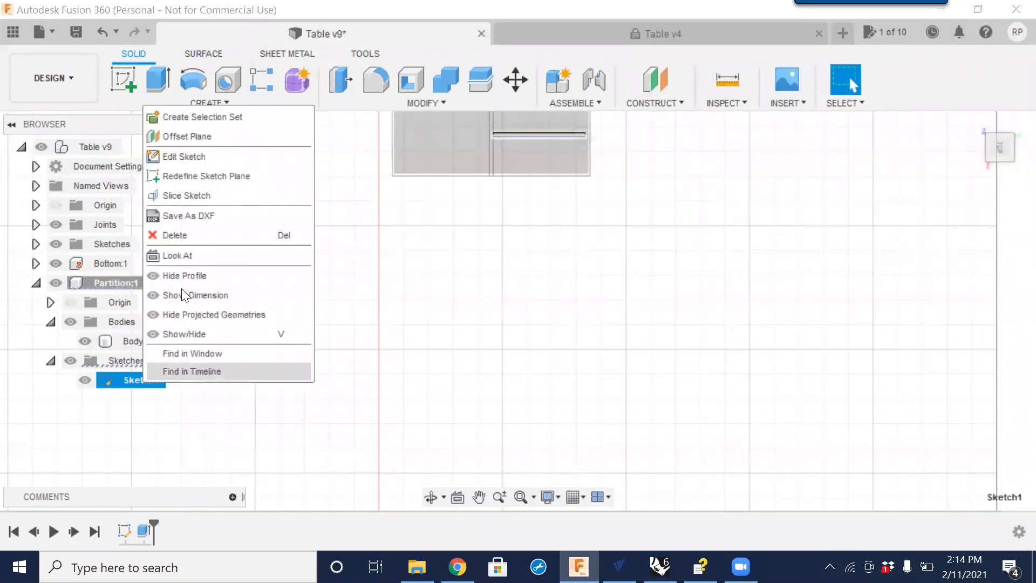
left_click(185, 157)
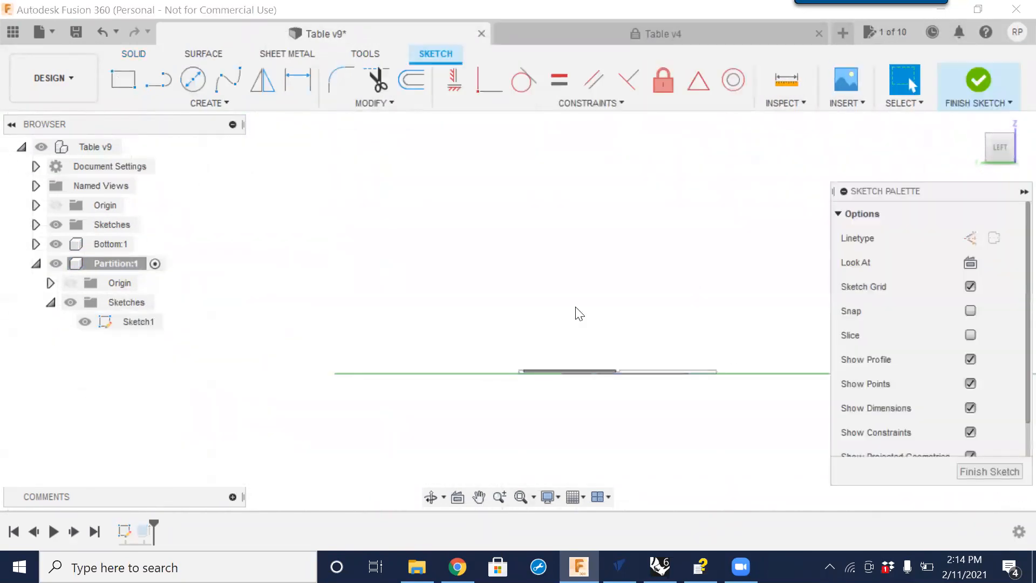
left_click(999, 151)
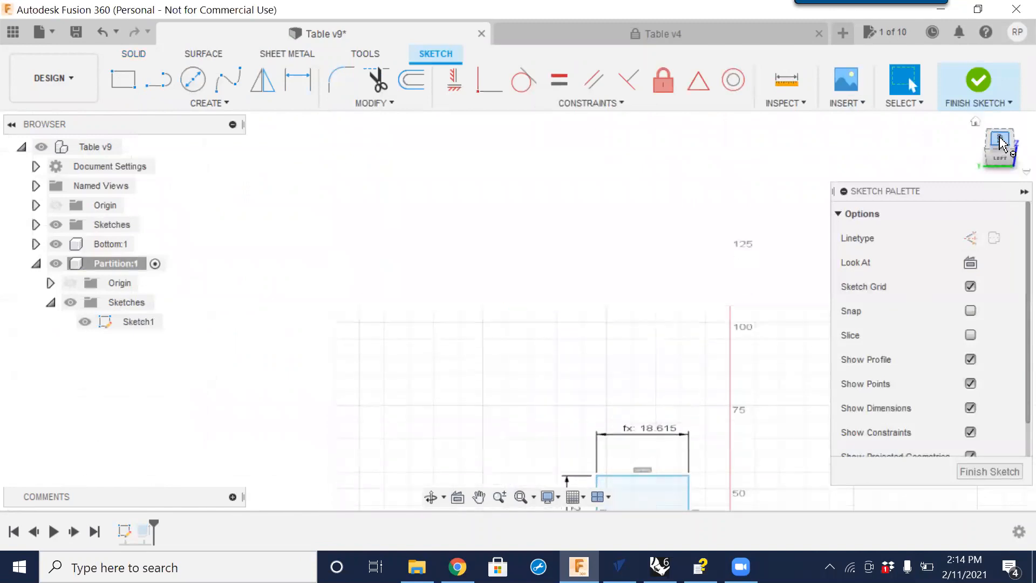
middle_click_drag(675, 339, 582, 109)
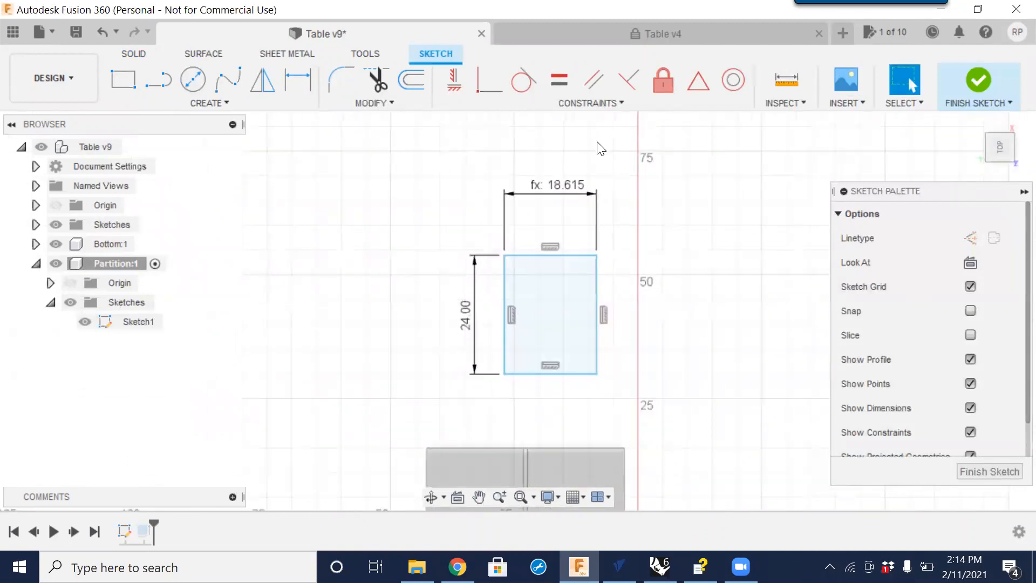
double_click(468, 322)
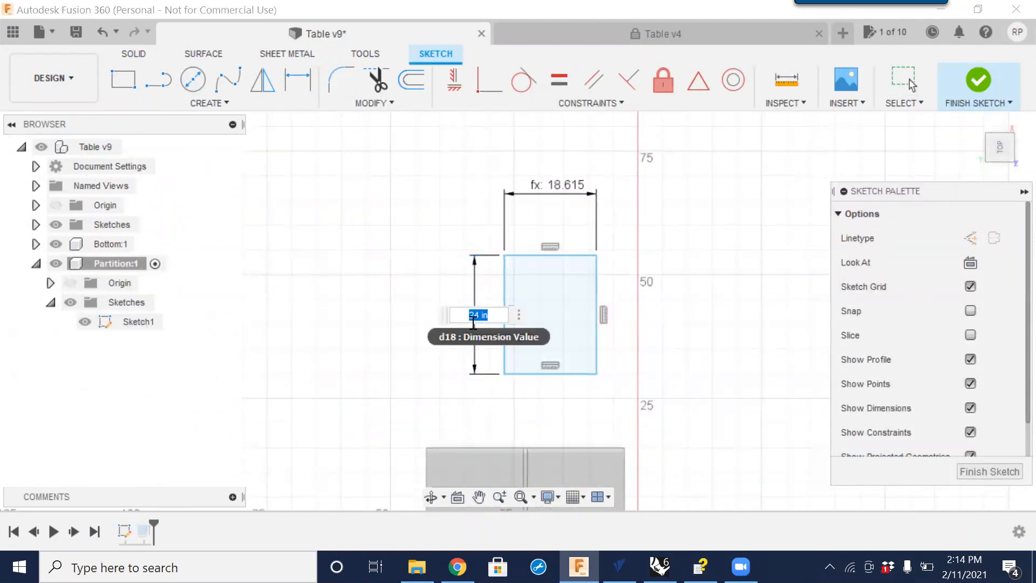
type("30")
key("Return")
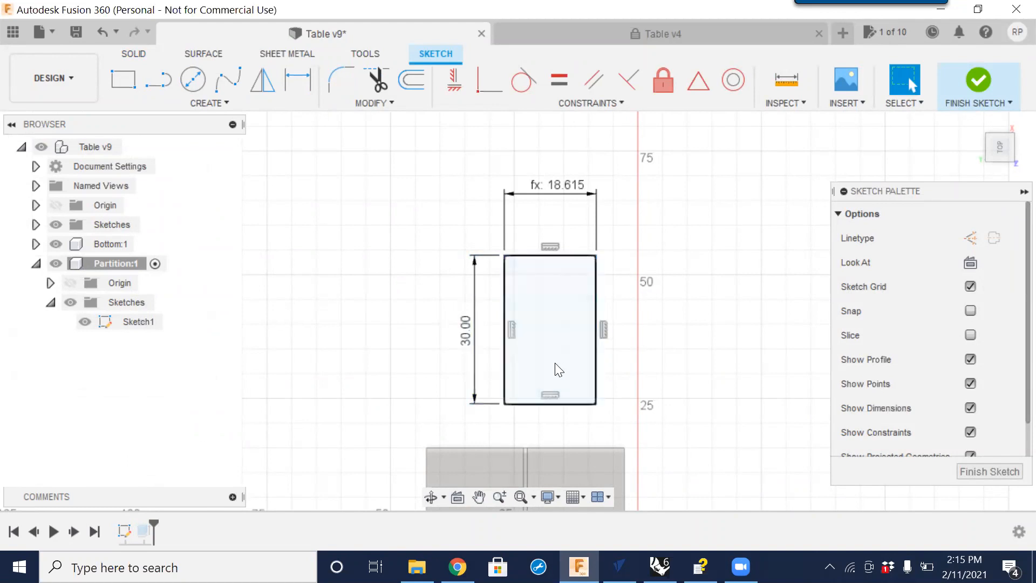
Link the partition sketch's height dimension to the Height parameter and finish the sketch.
left_click(509, 324)
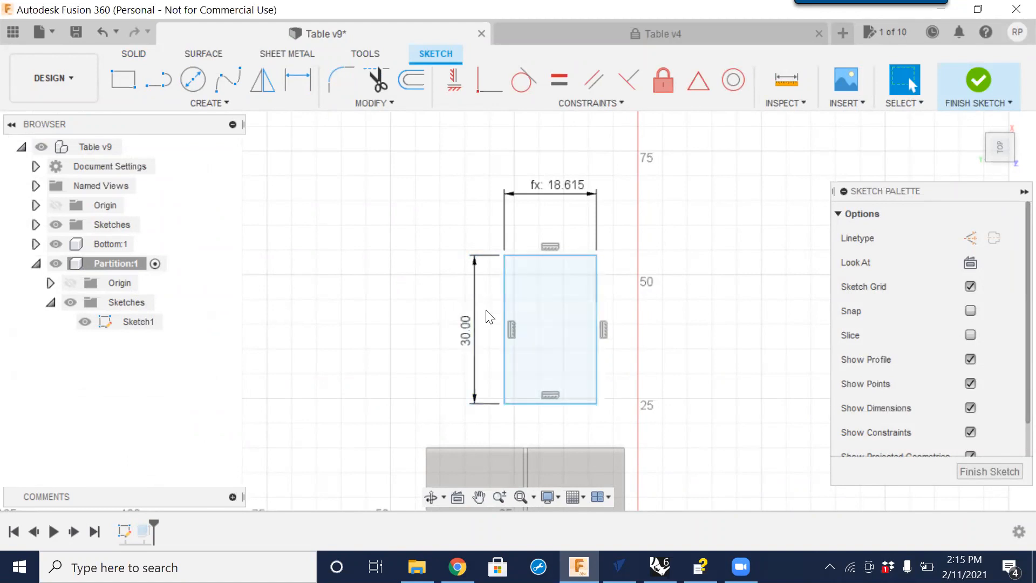
double_click(465, 337)
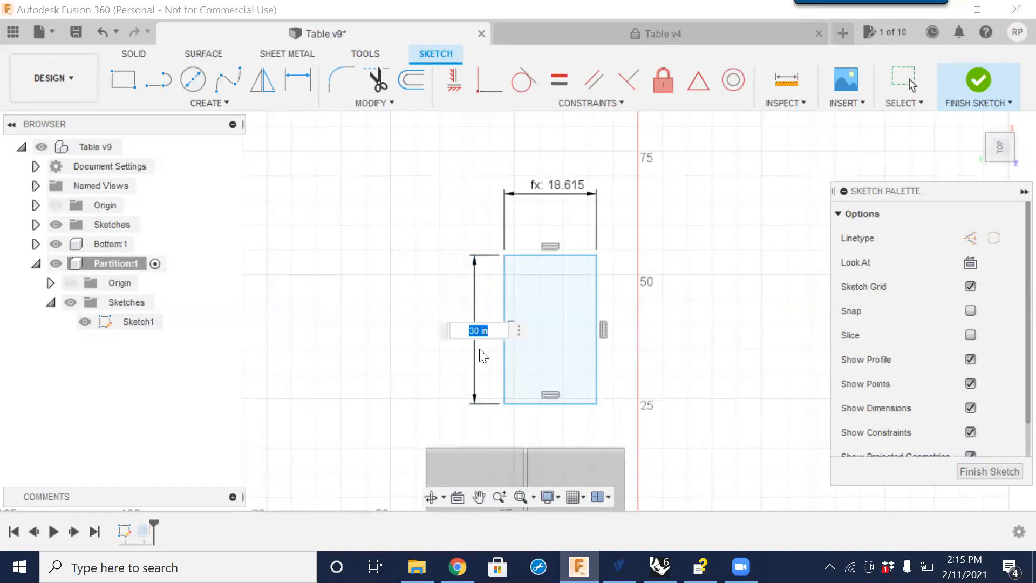
type("h")
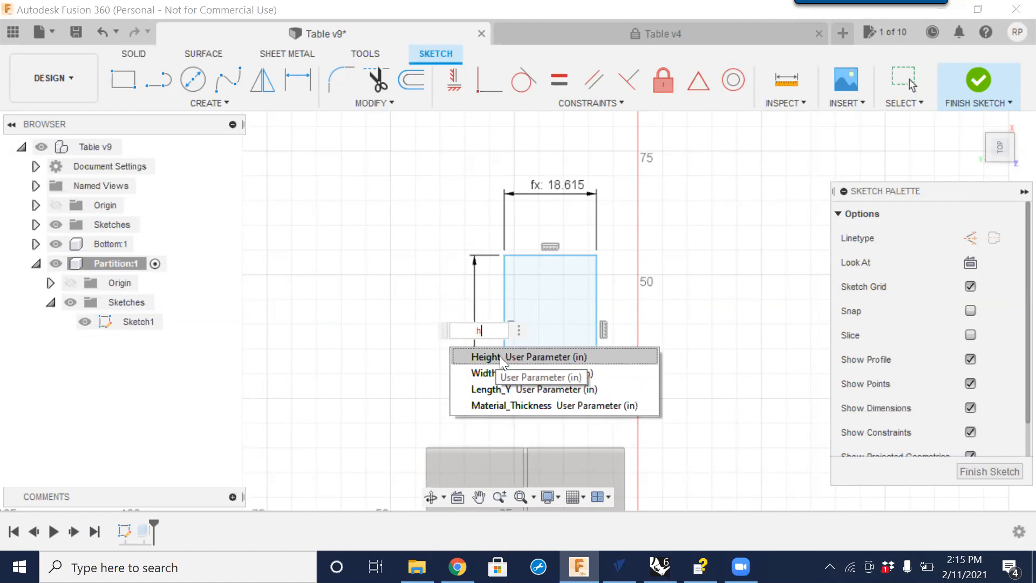
left_click(498, 356)
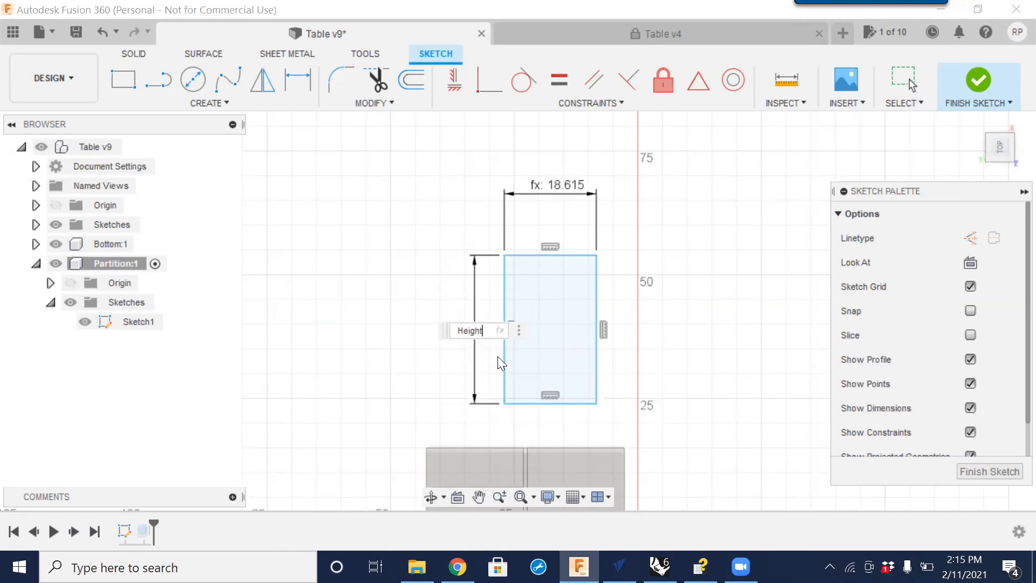
key("Return")
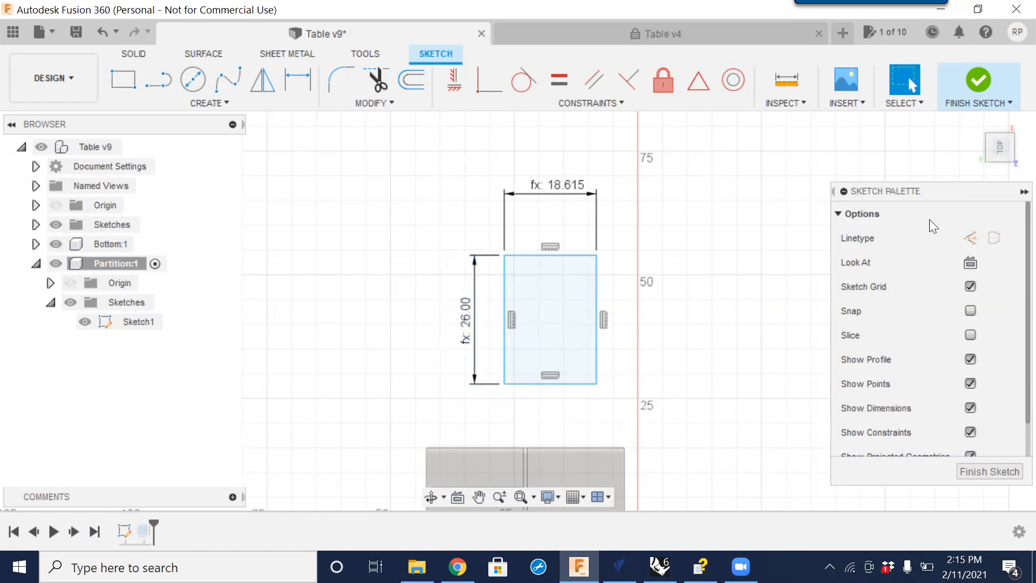
left_click(982, 467)
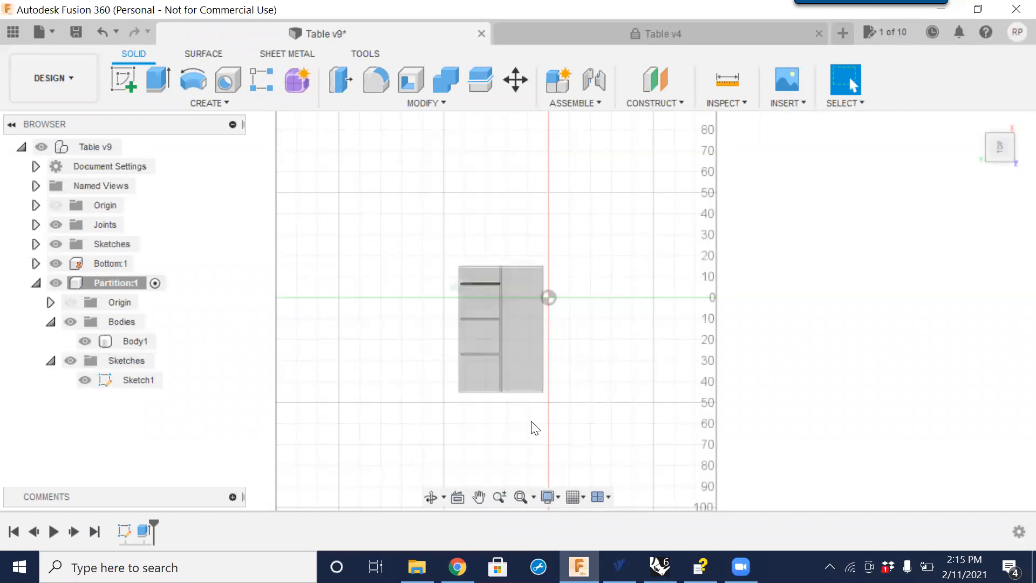
Activate the top-level Table v9 assembly.
middle_click_drag(521, 432, 632, 341, "shift")
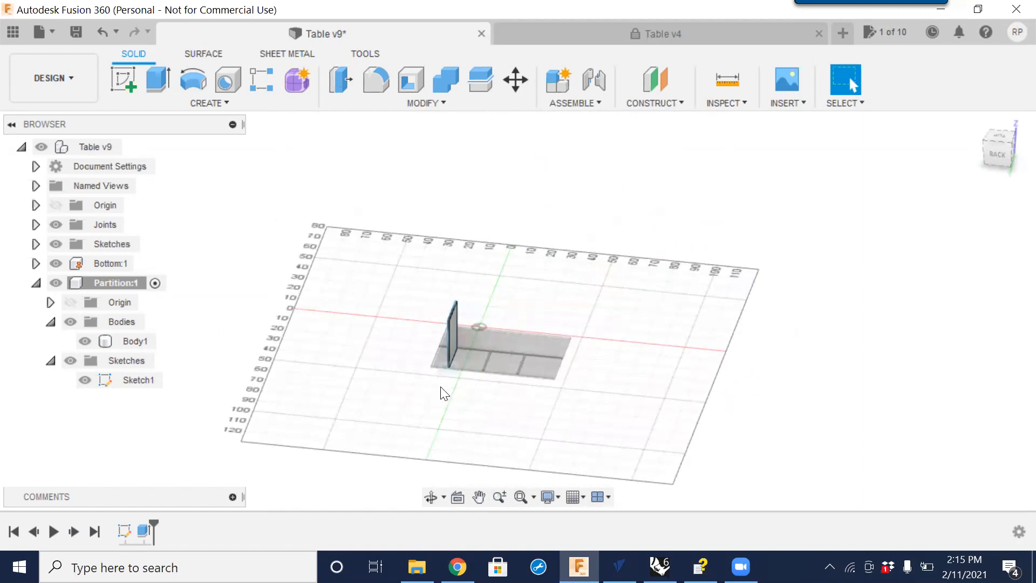
left_click(133, 146)
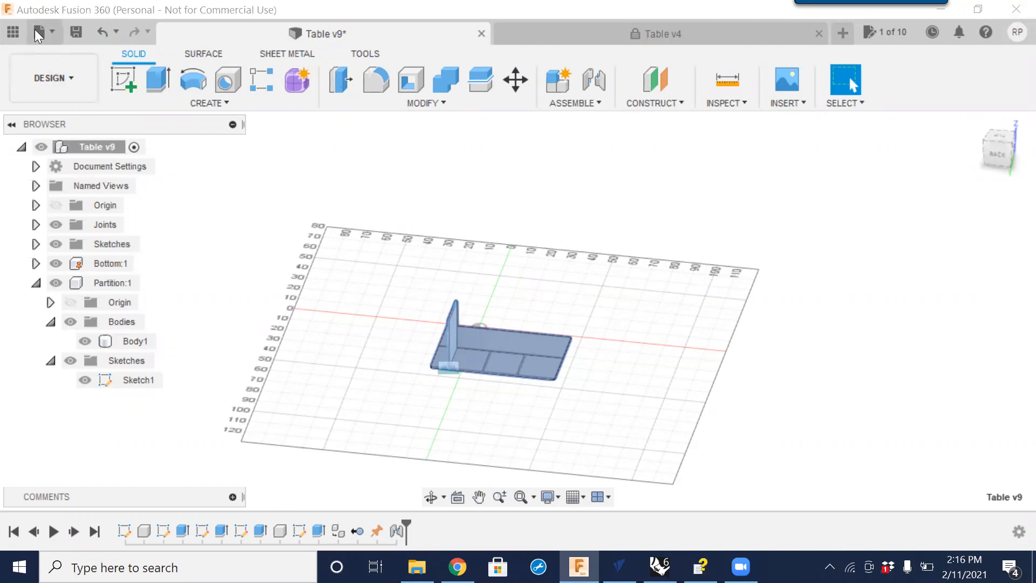
Browse the project folders in the Data Panel, then close the panel.
left_click(13, 32)
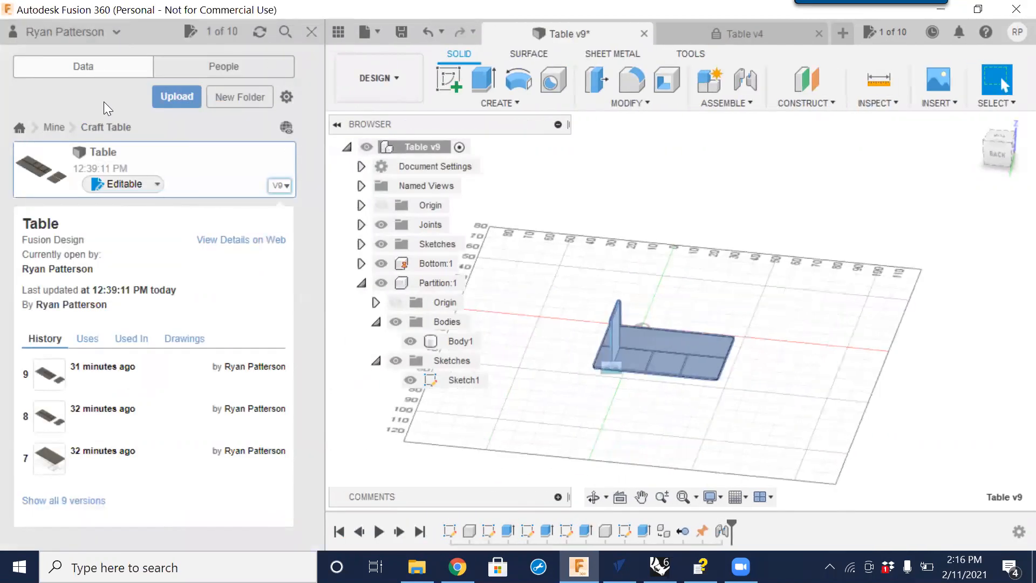
left_click(51, 127)
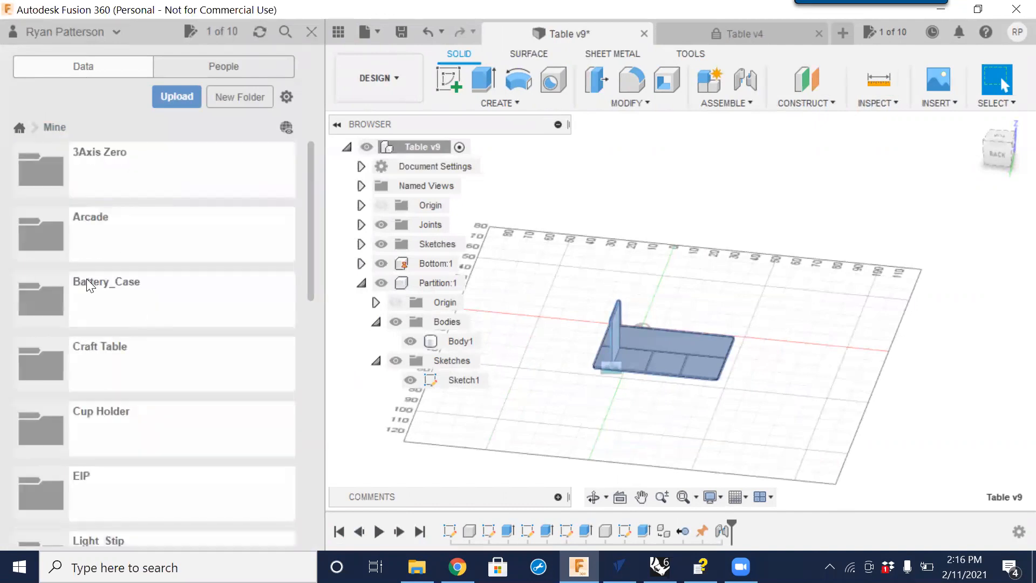
left_click(89, 223)
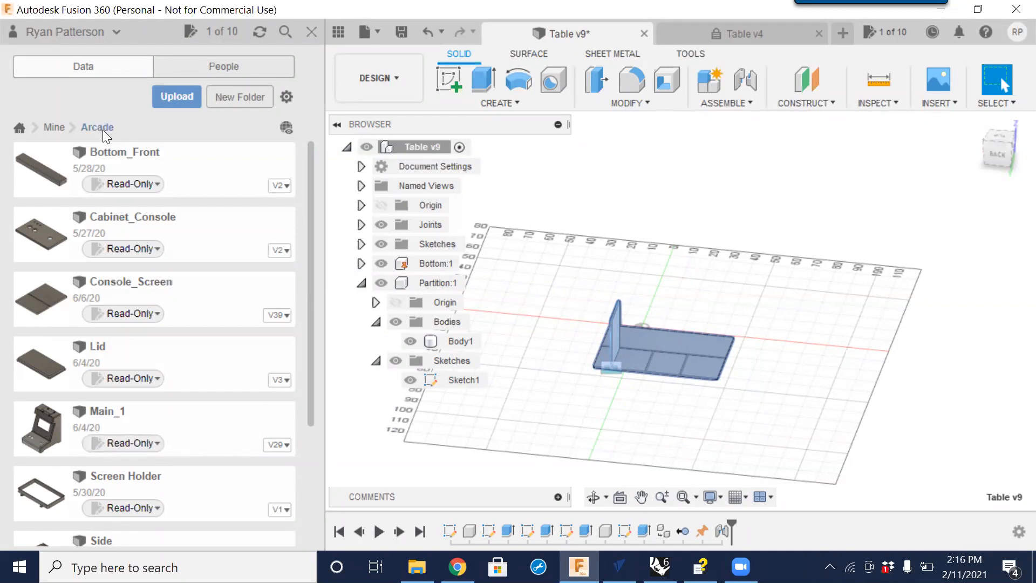
left_click(53, 127)
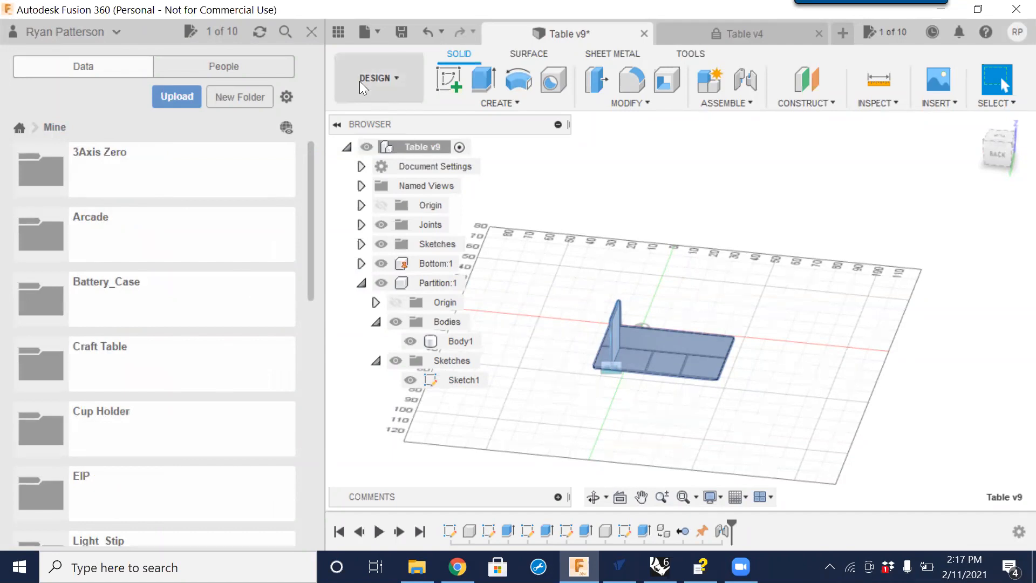
left_click(338, 31)
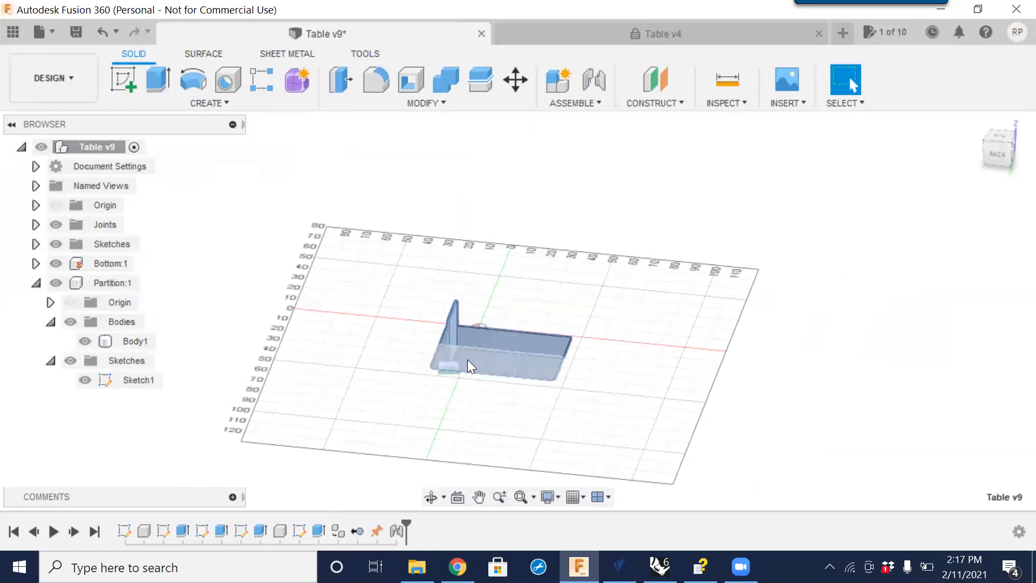
scroll(453, 371, "up", 5)
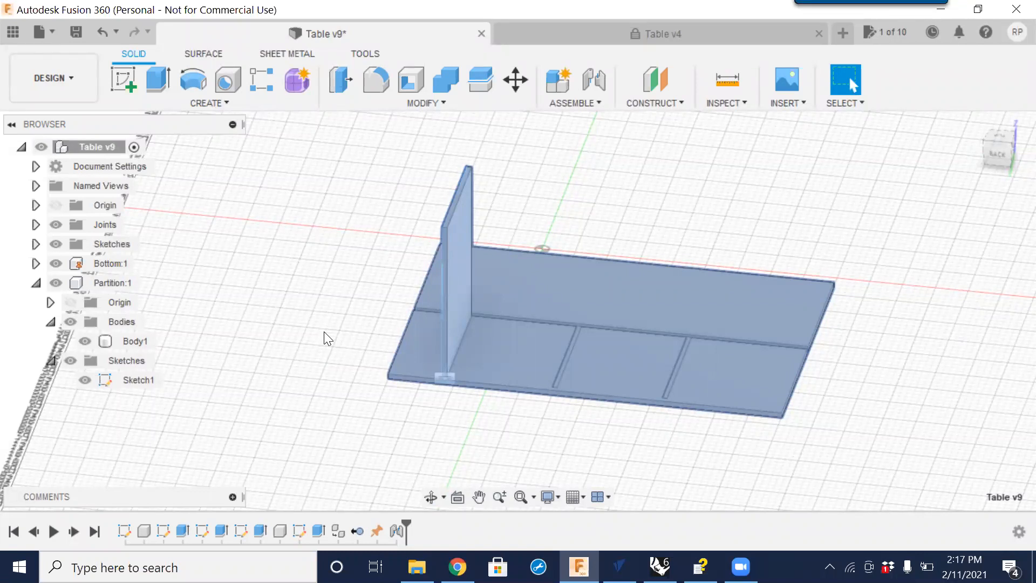
left_click(424, 103)
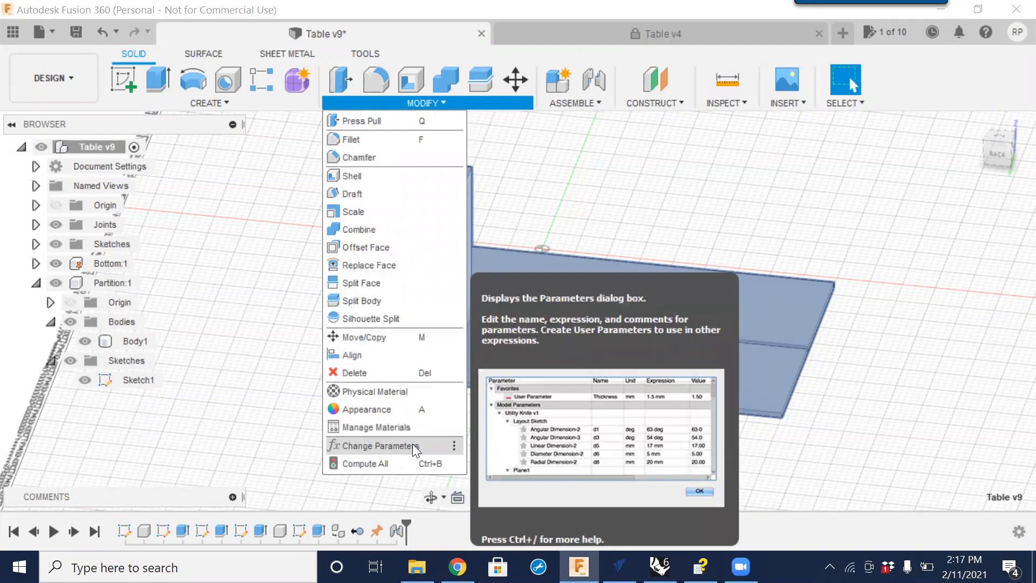
left_click(597, 184)
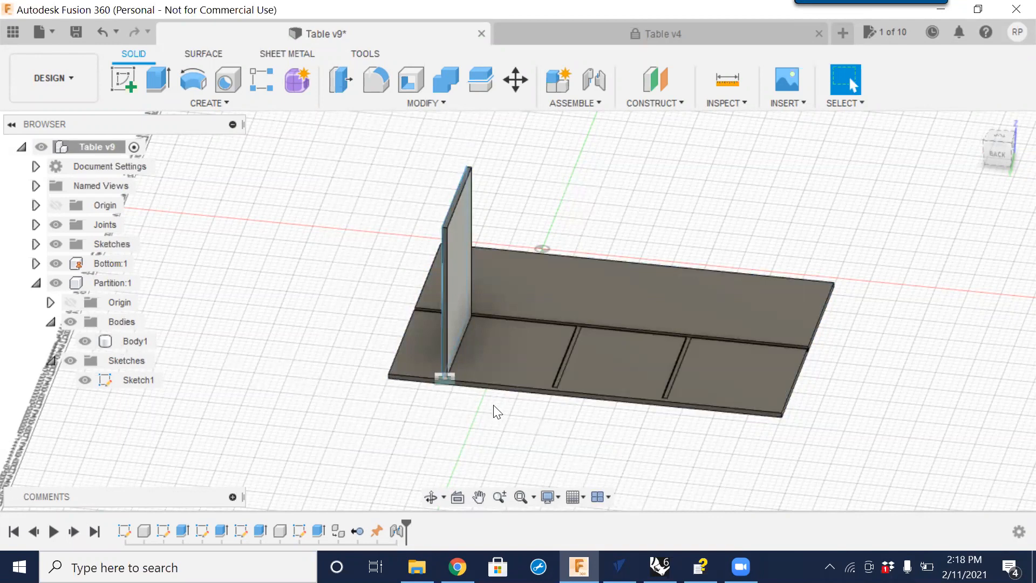
Finish the partition's sketch.
scroll(448, 379, "up", 4)
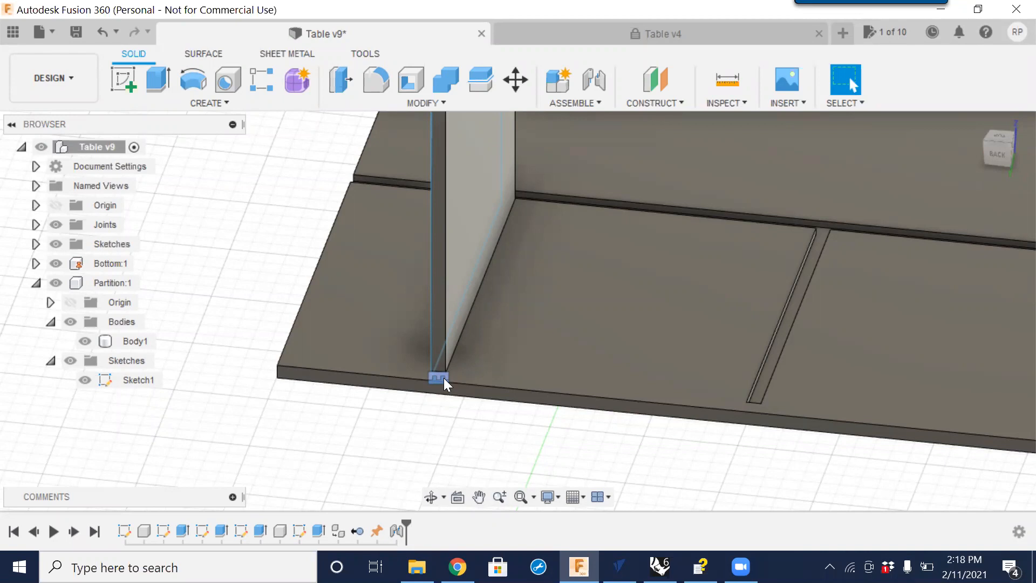
scroll(444, 378, "down", 6)
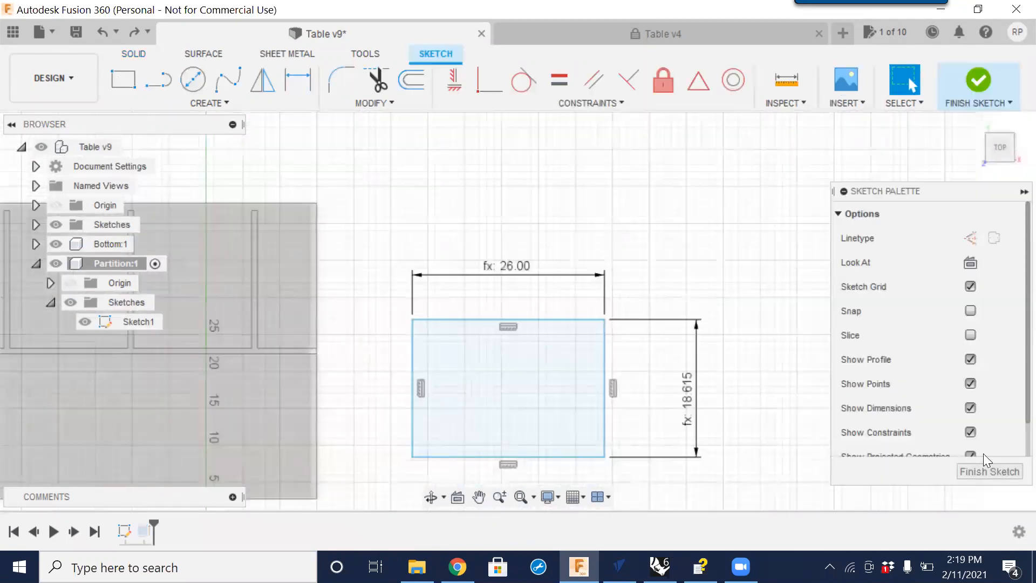
left_click(981, 471)
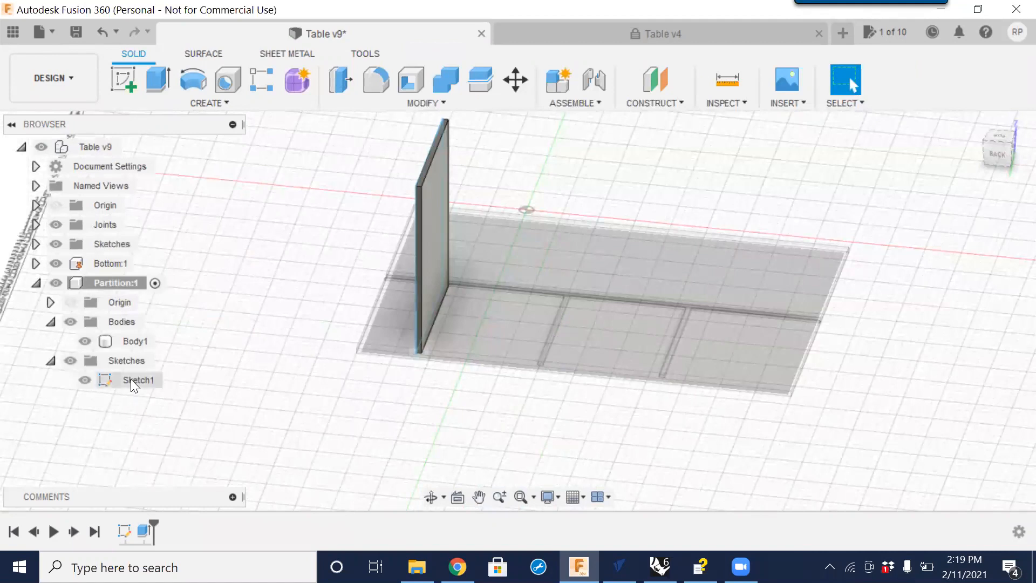
Reopen the partition's Sketch1 and examine the expression driving its width dimension.
left_click(129, 379)
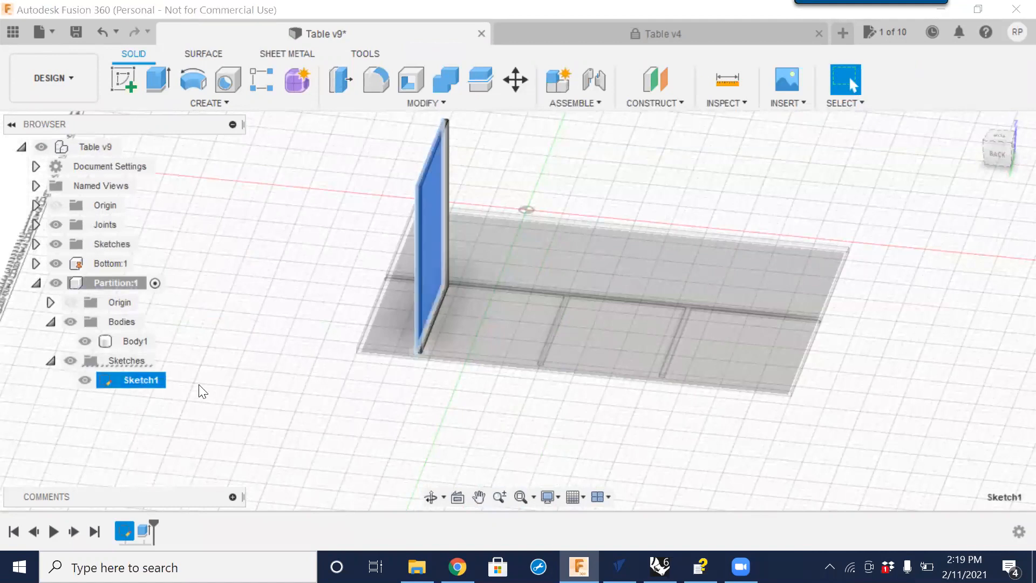
right_click(137, 379)
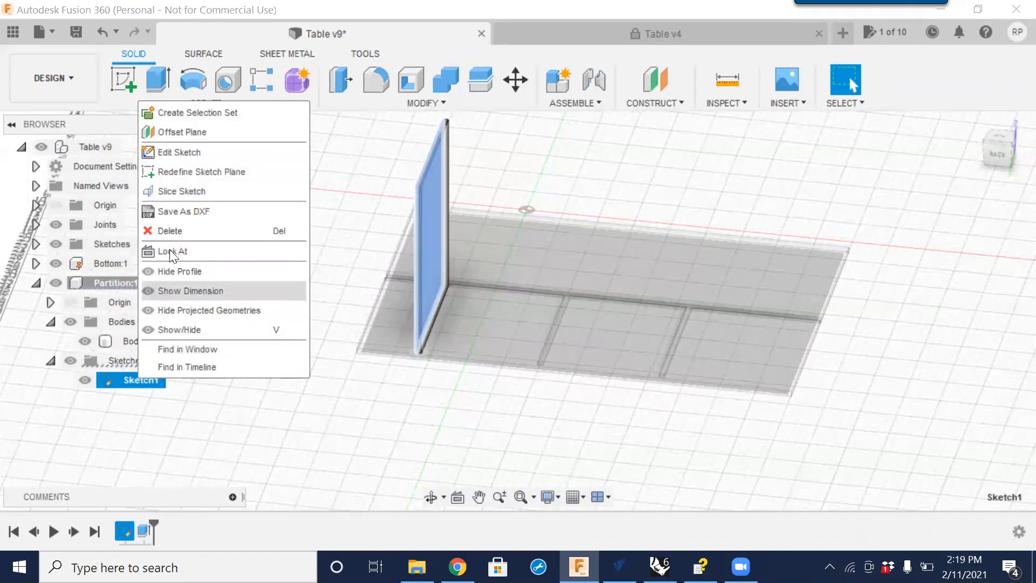
left_click(173, 153)
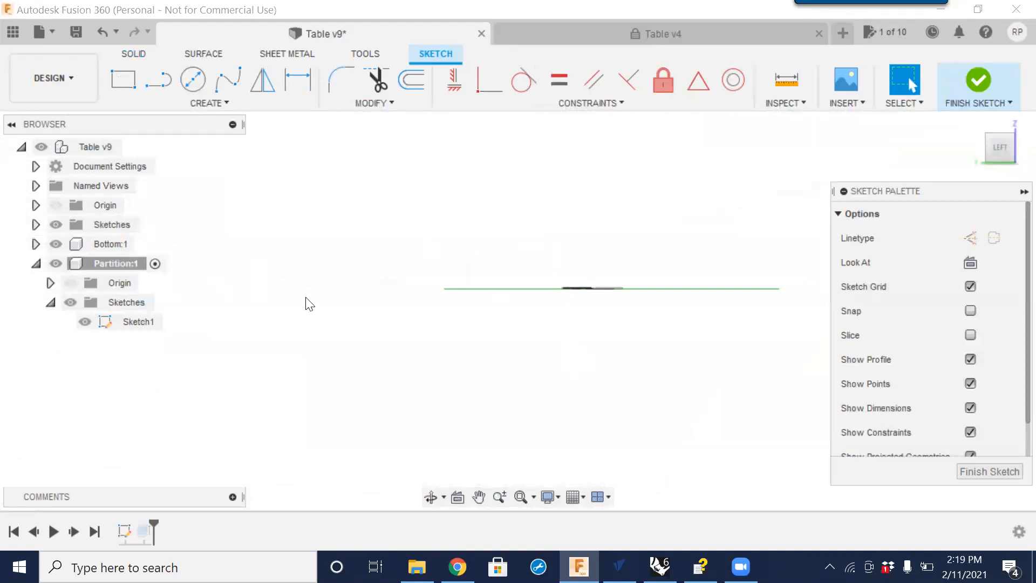
left_click_drag(997, 155, 999, 177)
left_click(1004, 145)
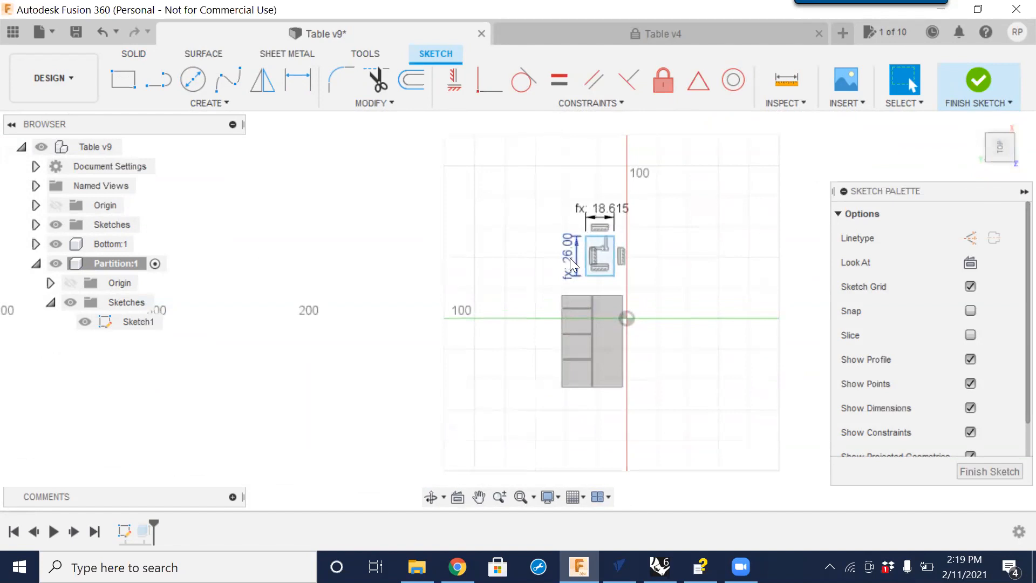
double_click(604, 211)
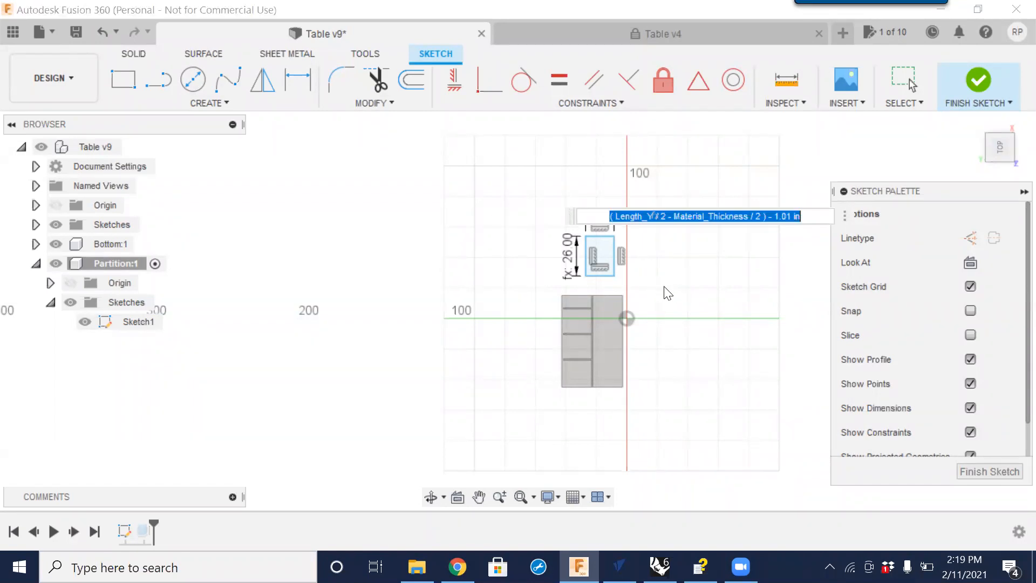
key("Return")
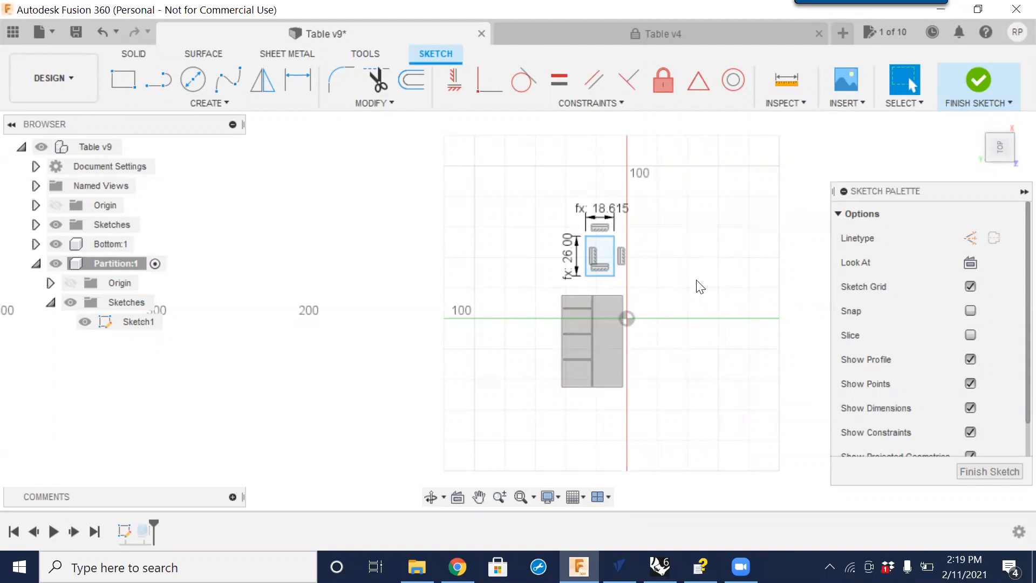
Review the user parameters in the Change Parameters dialog, then finish the sketch.
left_click(400, 102)
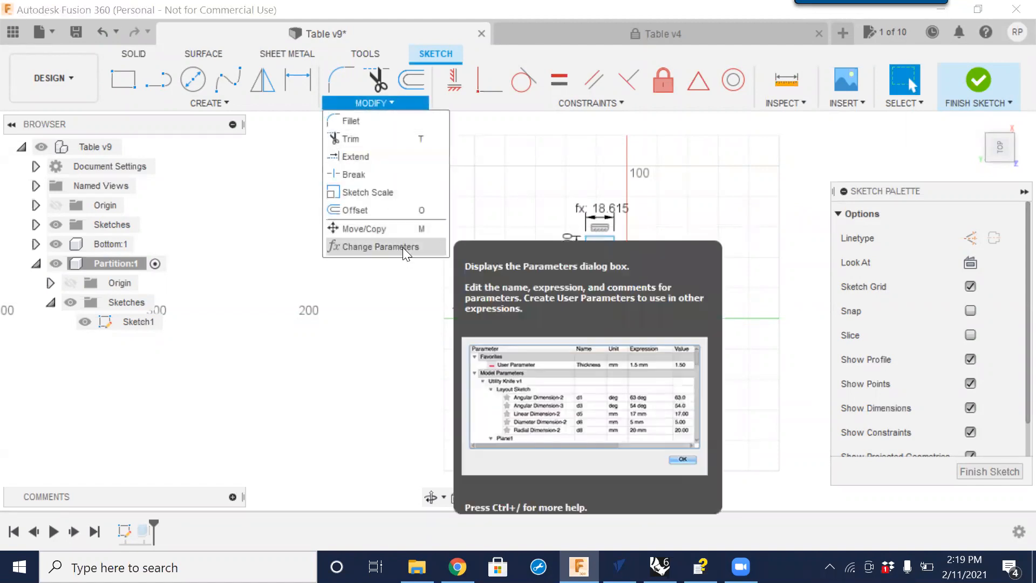
left_click(396, 240)
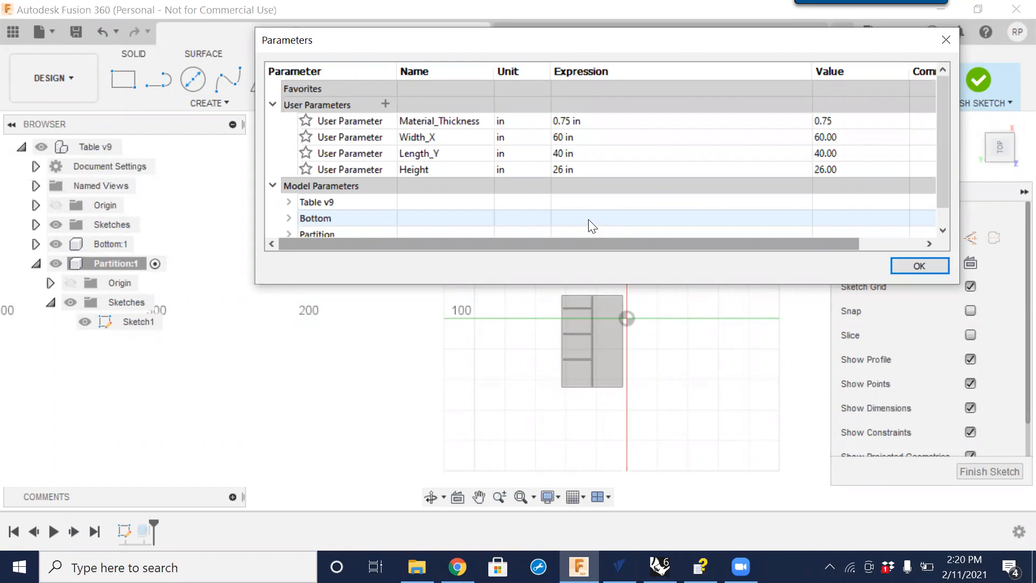
left_click(920, 266)
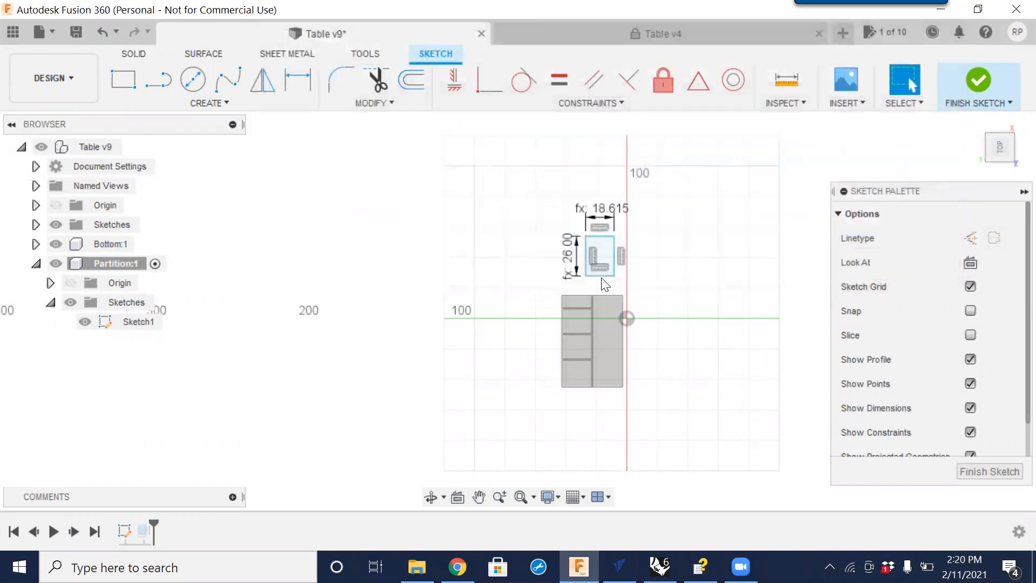
left_click(977, 474)
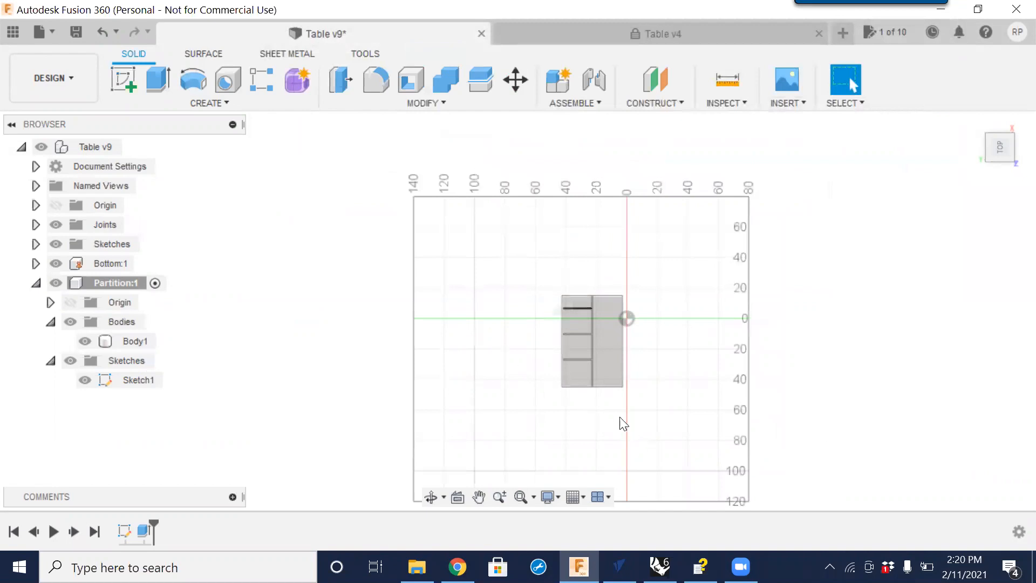
Copy the Partition:1 component.
middle_click_drag(605, 420, 583, 388, "shift")
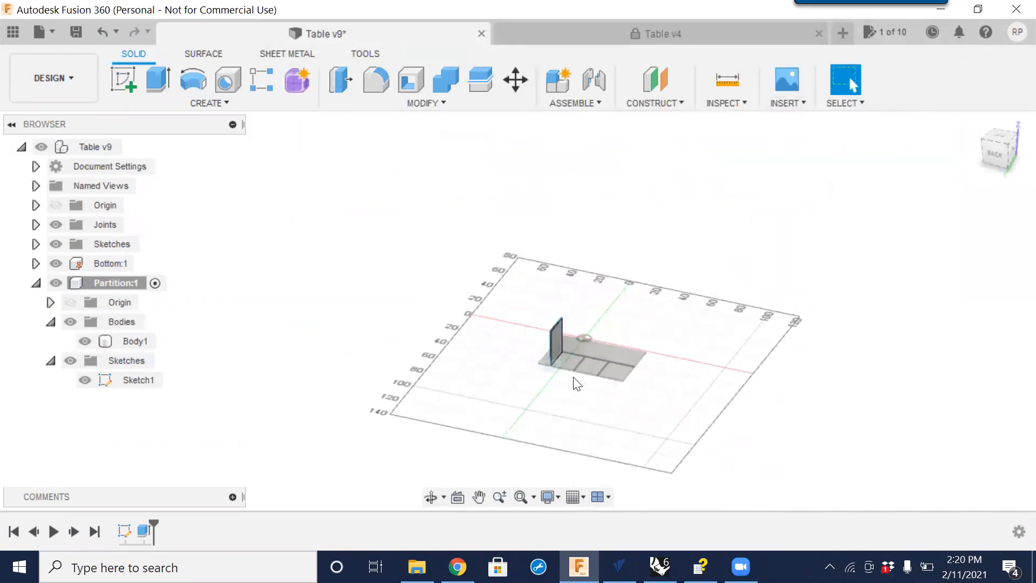
scroll(561, 358, "up", 5)
left_click(517, 244)
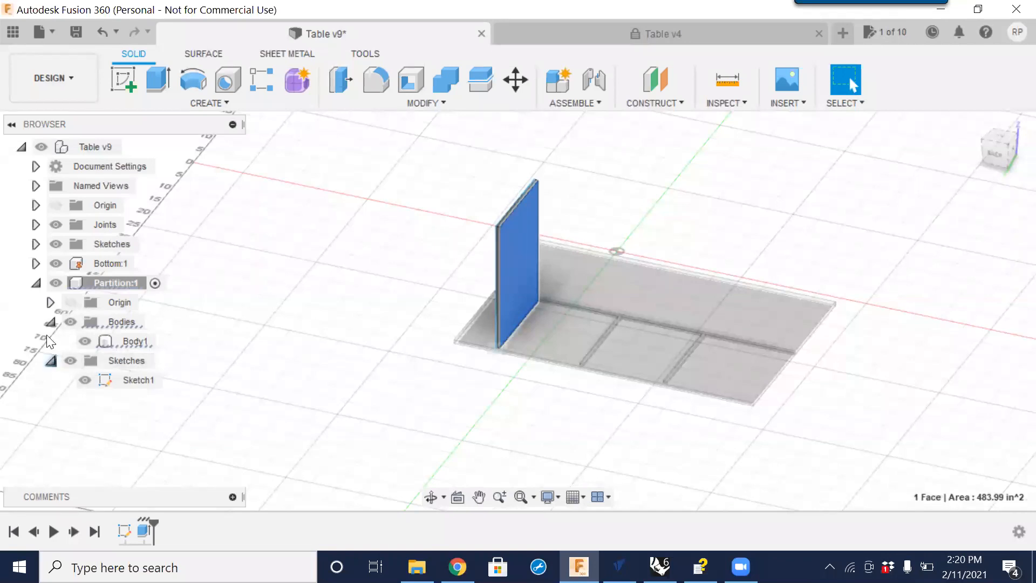
left_click(36, 282)
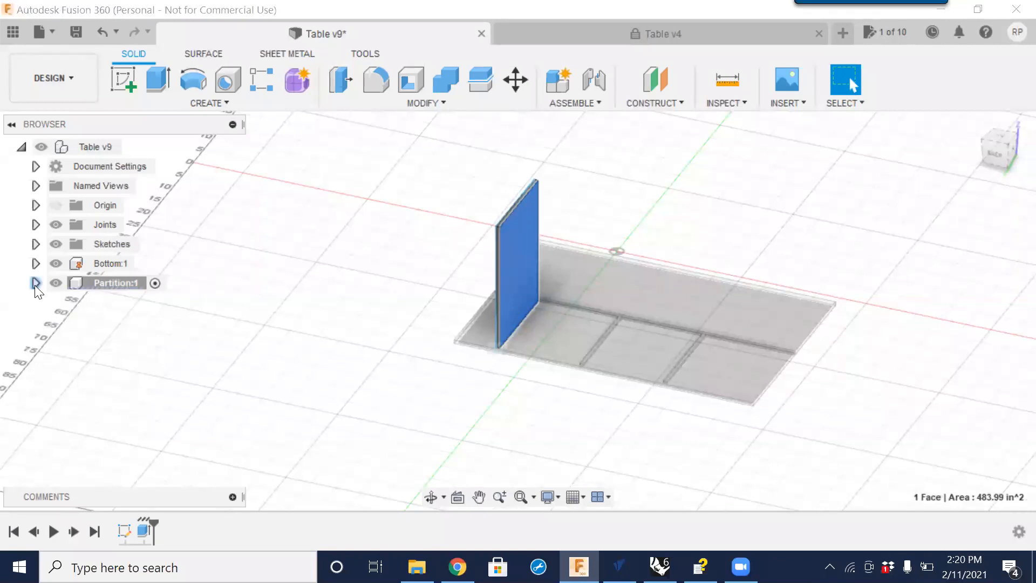
right_click(112, 283)
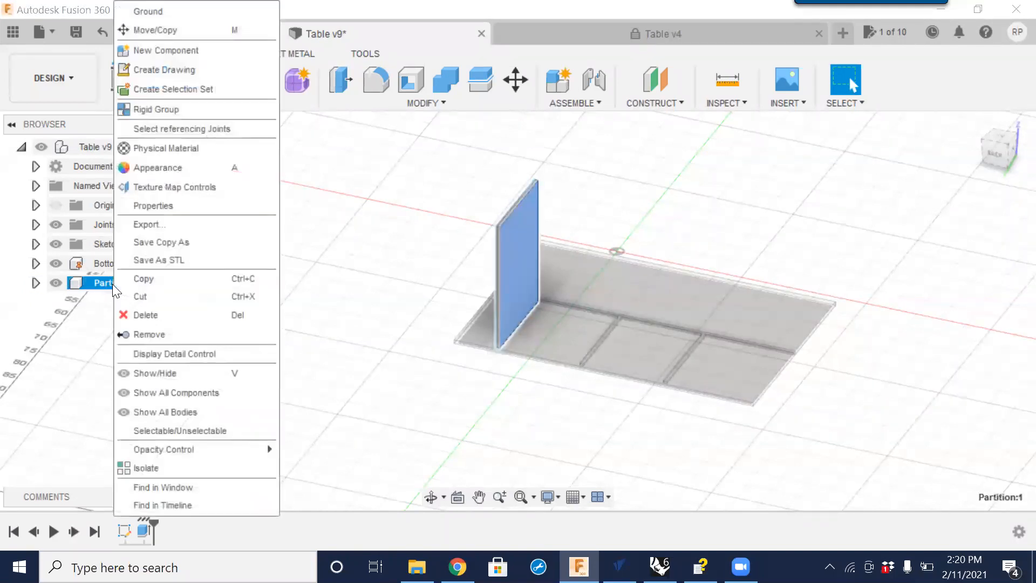
left_click(147, 281)
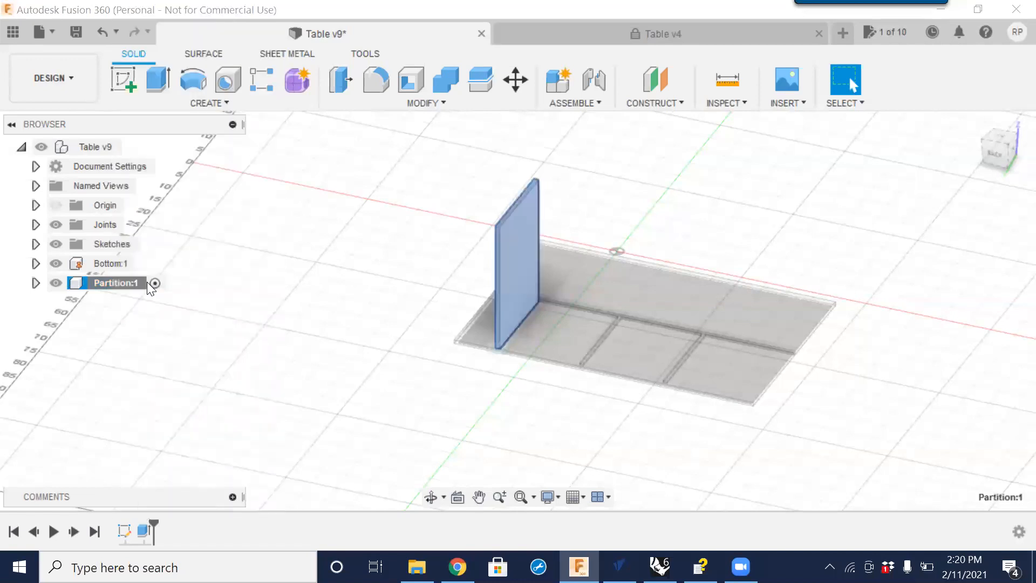
Paste the partition into the Table v9 assembly and move the copy about 3 in X, 3.8 in Y and -13.8 in Z.
left_click(93, 147)
right_click(96, 145)
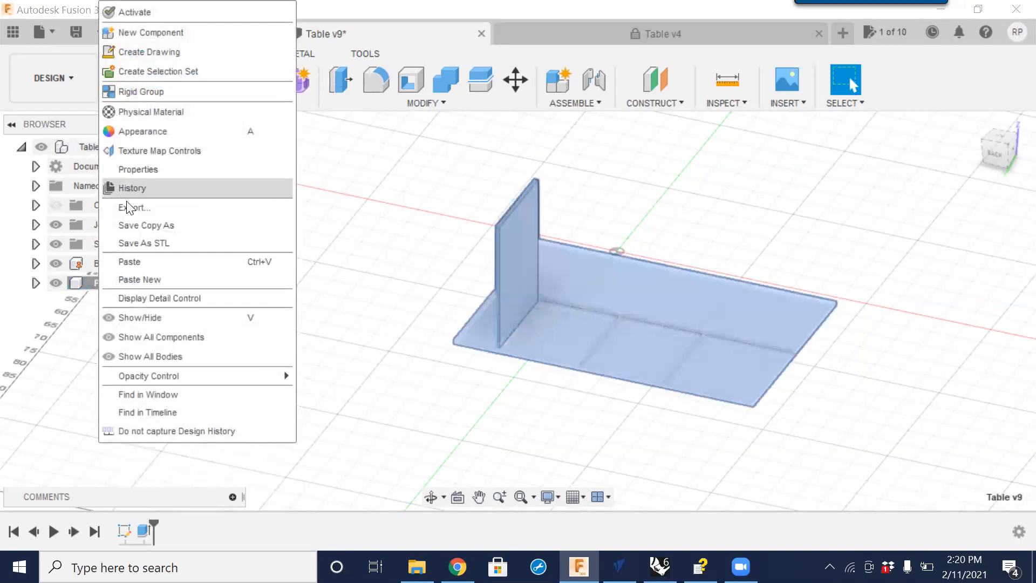
left_click(147, 263)
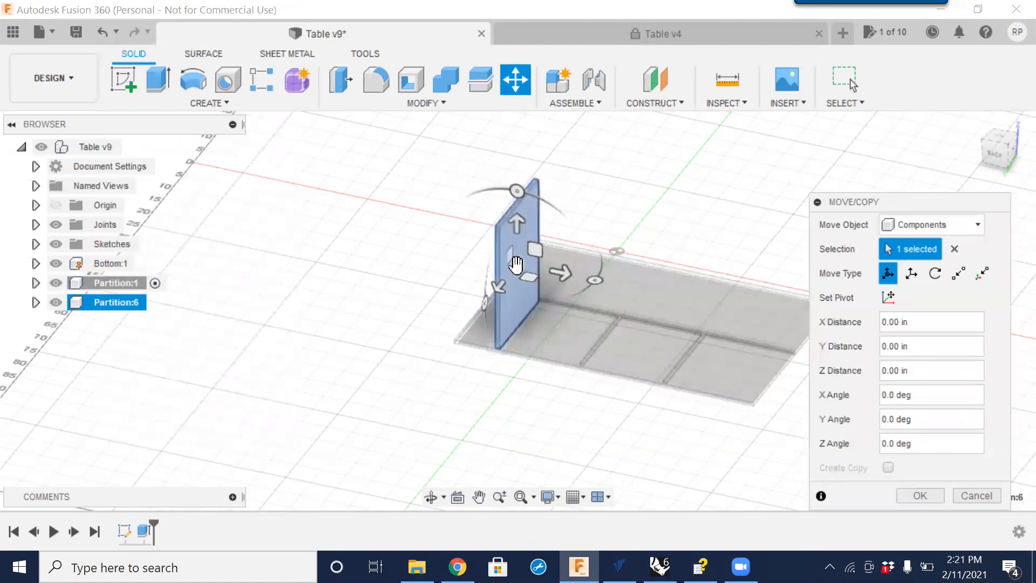
left_click_drag(513, 264, 423, 244)
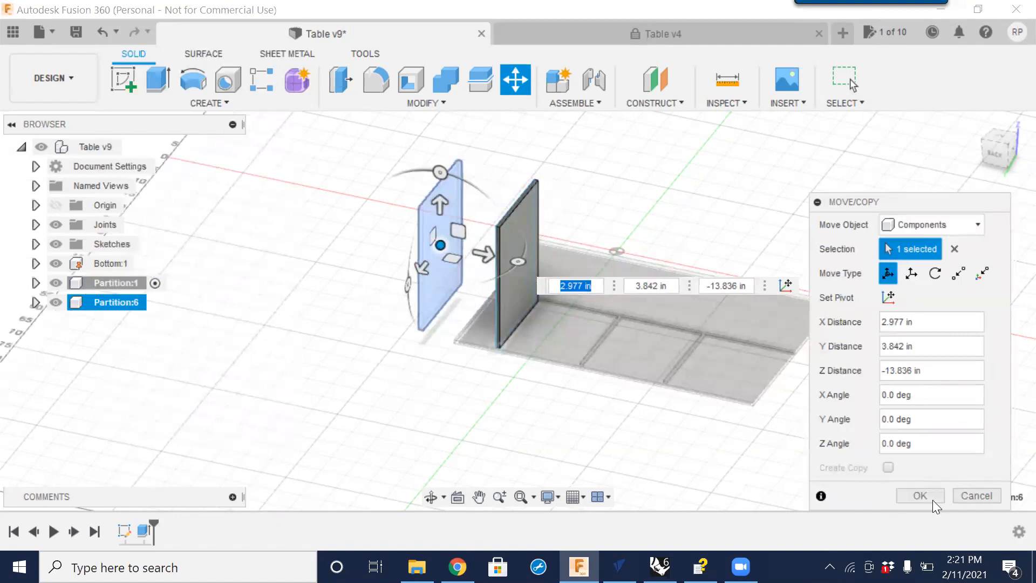
left_click(920, 495)
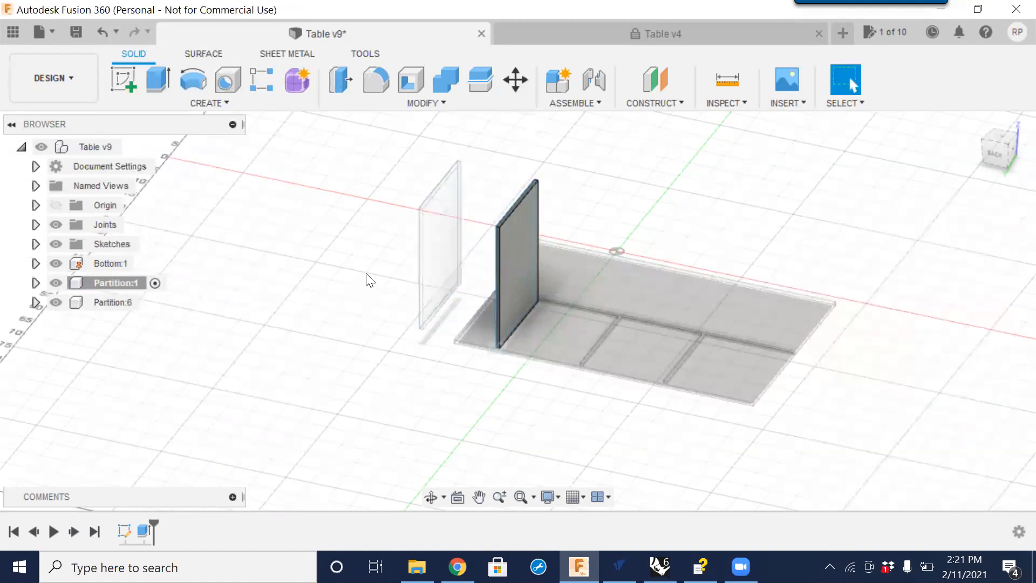
Expand Partition:1 and start a new sketch on the original partition's side face.
left_click(135, 284)
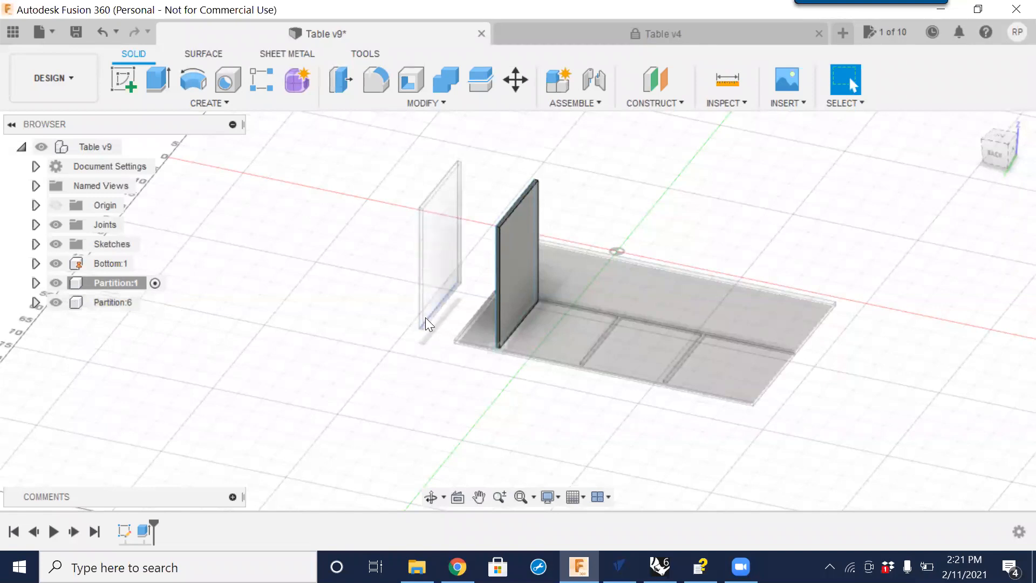
left_click(126, 303)
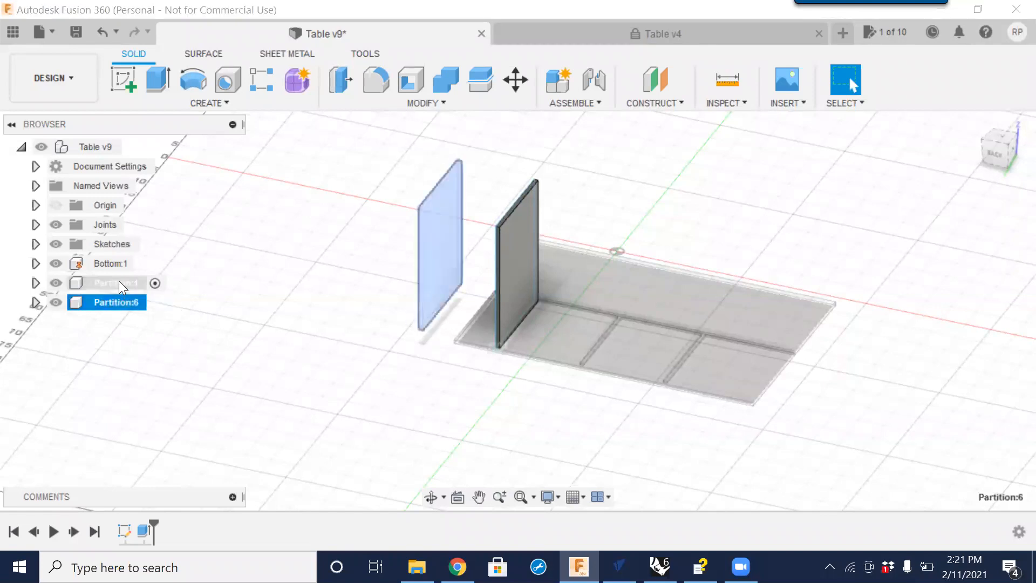
left_click(118, 281)
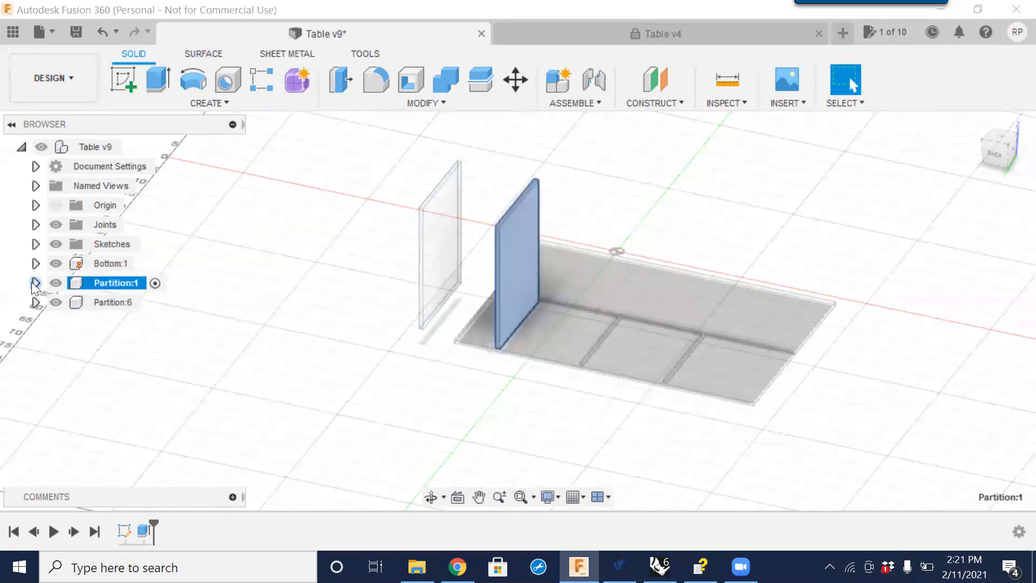
left_click(35, 283)
left_click(127, 358)
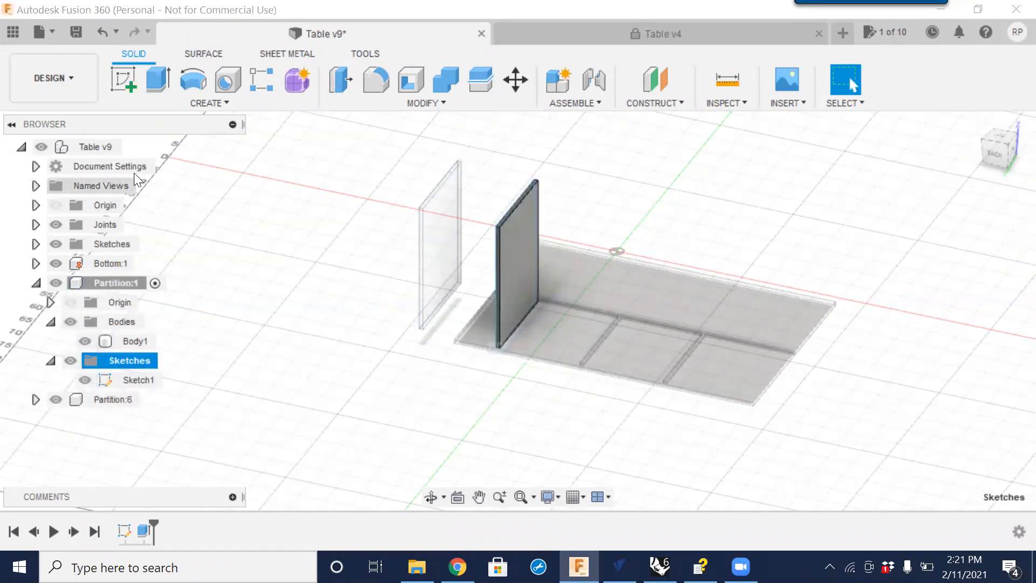
left_click(125, 80)
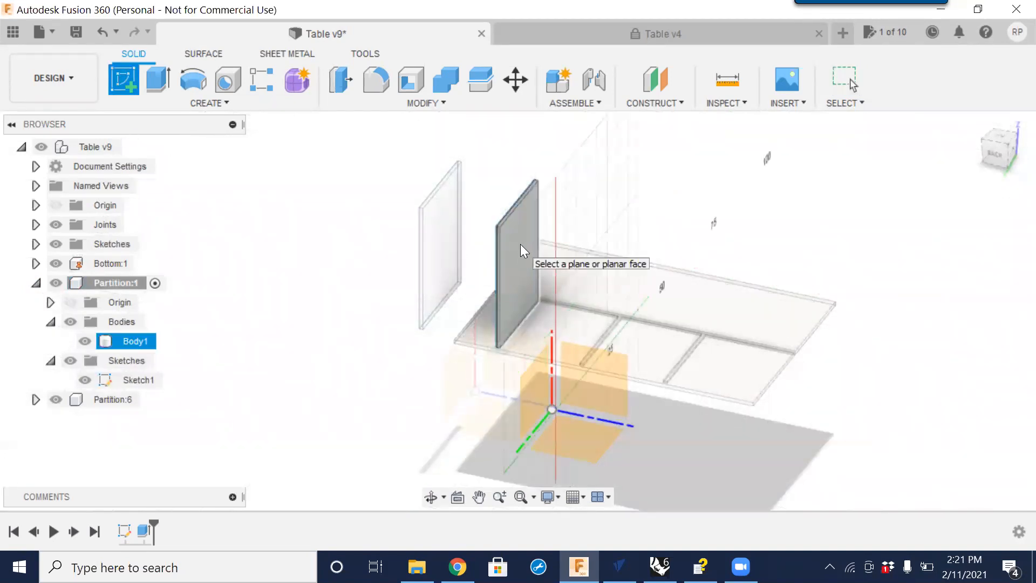
left_click(520, 246)
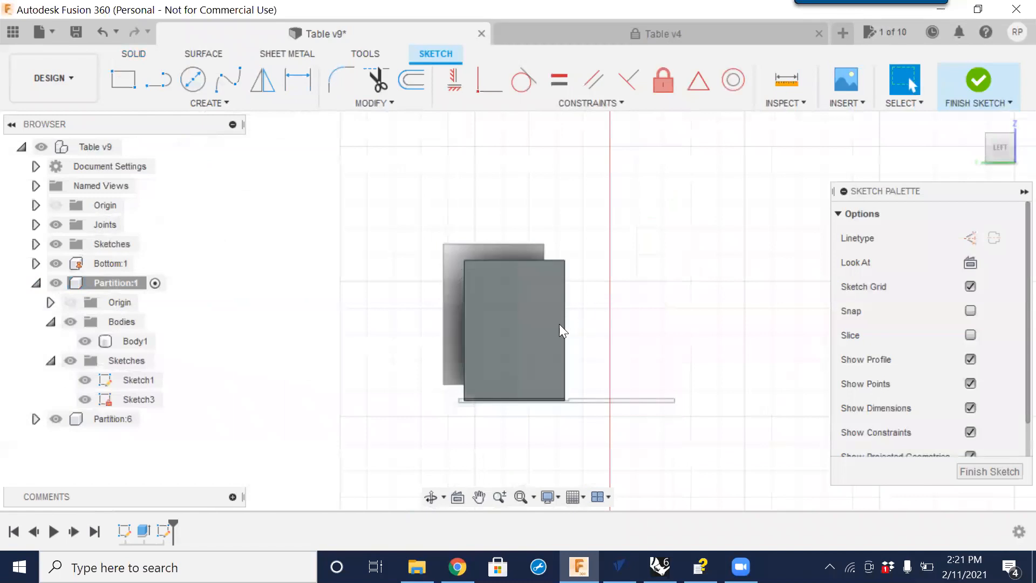
Draw a 0.375 in diameter circle near the left side of the partition face.
left_click(192, 79)
scroll(489, 340, "up", 5)
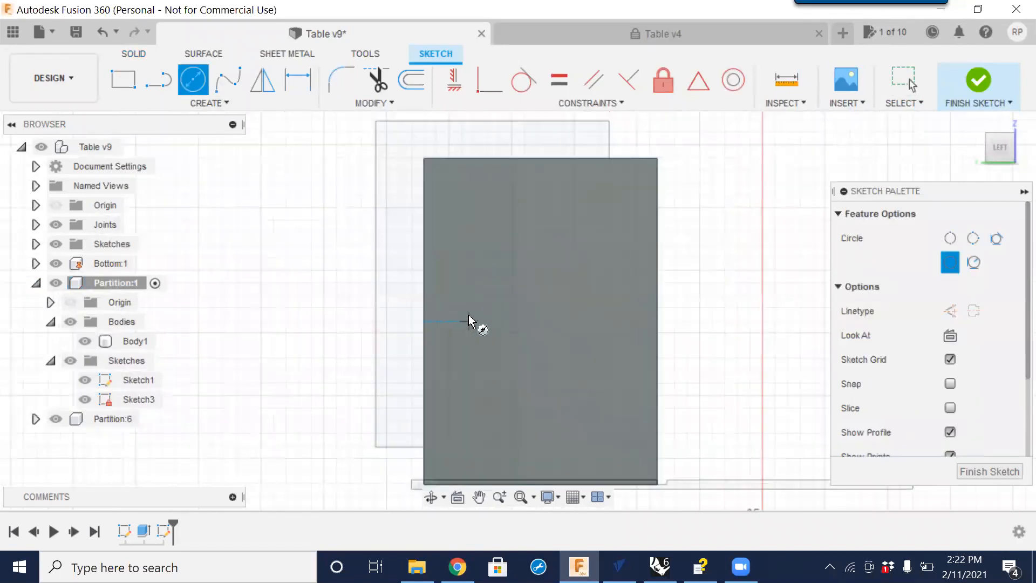
left_click(477, 308)
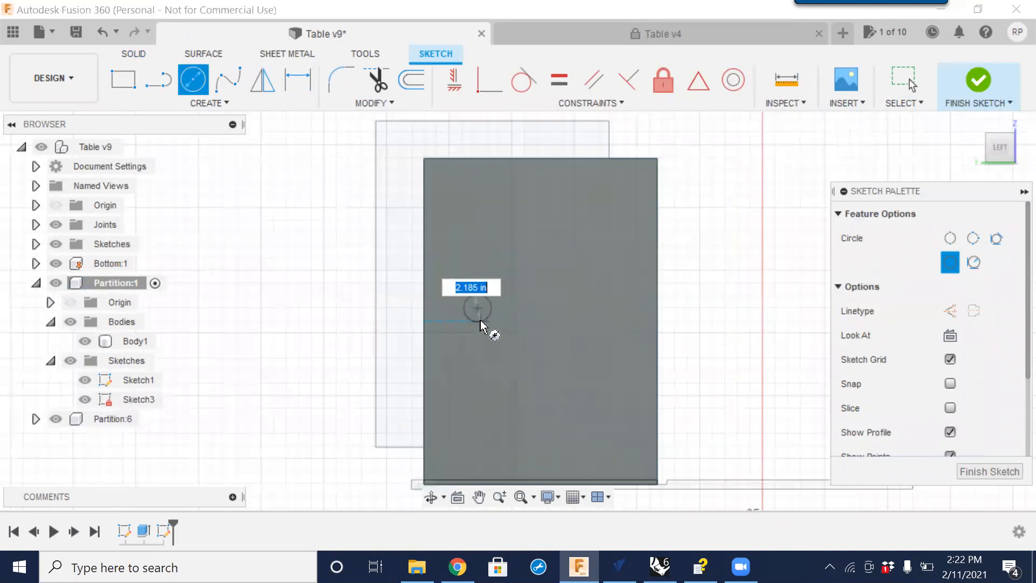
type(".375")
key("Return")
key("Escape")
Draw a second 0.375 in diameter circle near the right side of the partition face.
scroll(478, 304, "up", 5)
scroll(689, 326, "down", 4)
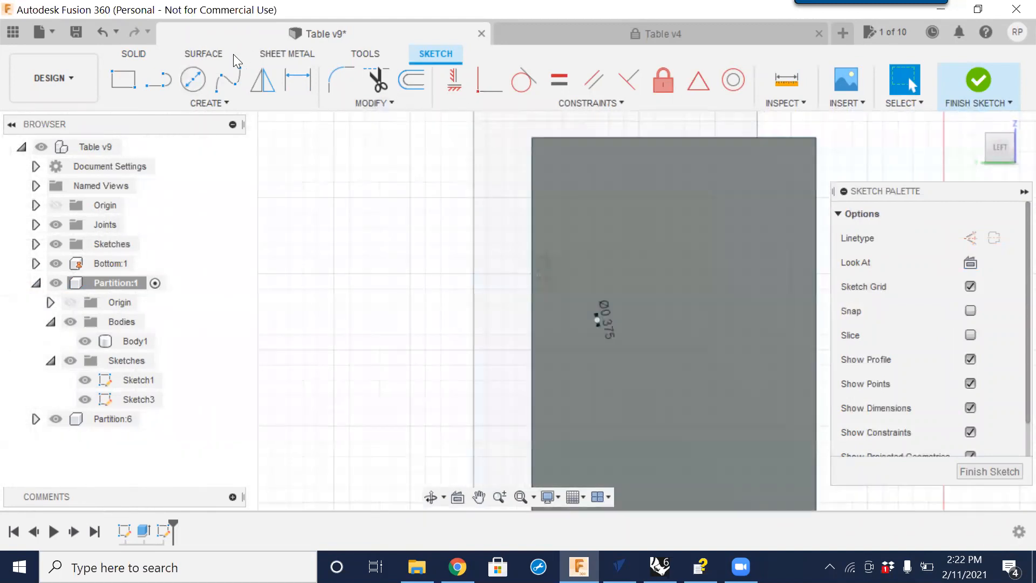
left_click(193, 80)
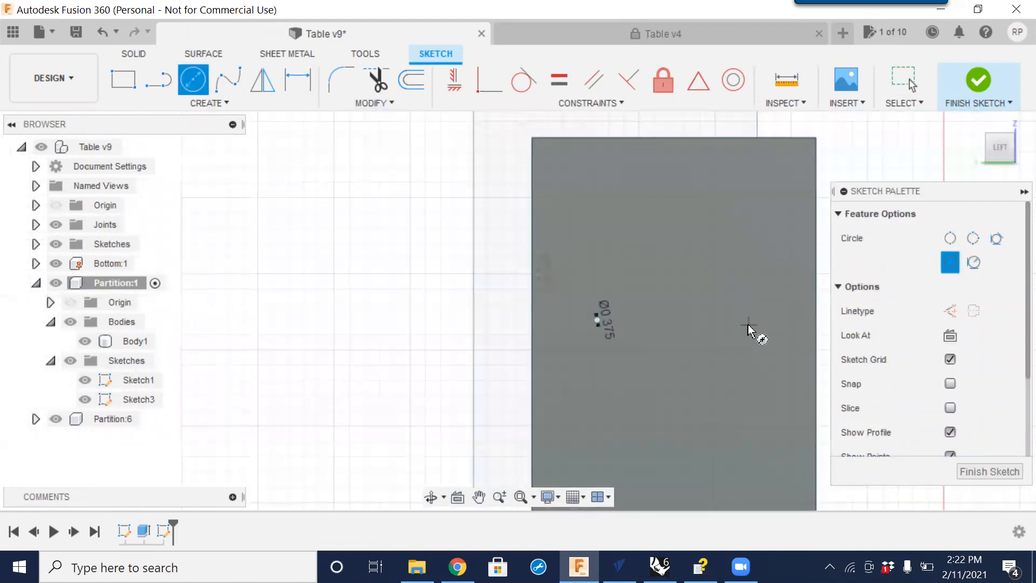
left_click(748, 326)
type(".375")
key("Return")
key("Escape")
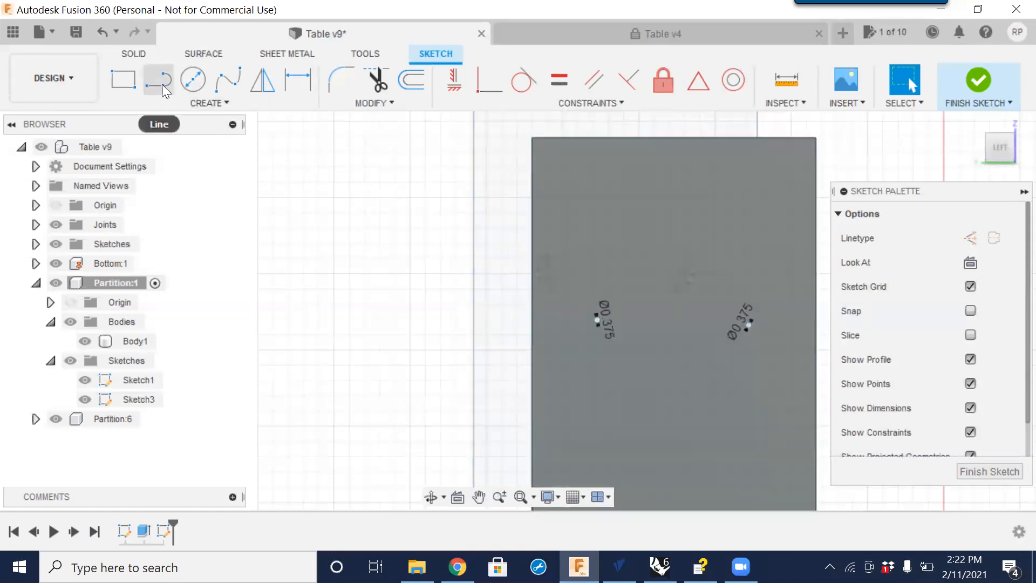
Draw a construction line across the partition face from the left edge through both circle centers to the right edge.
left_click(158, 81)
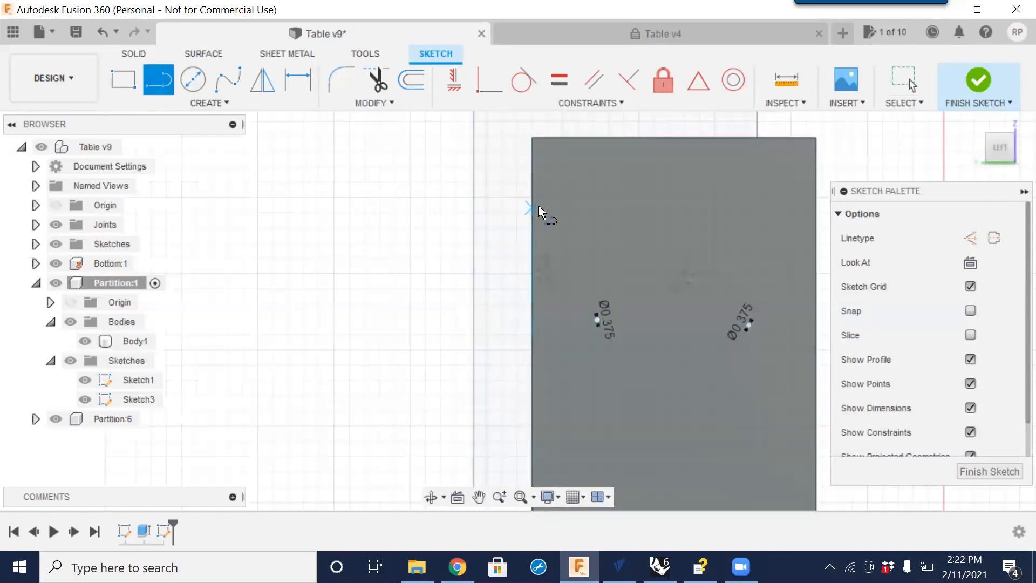
left_click(973, 239)
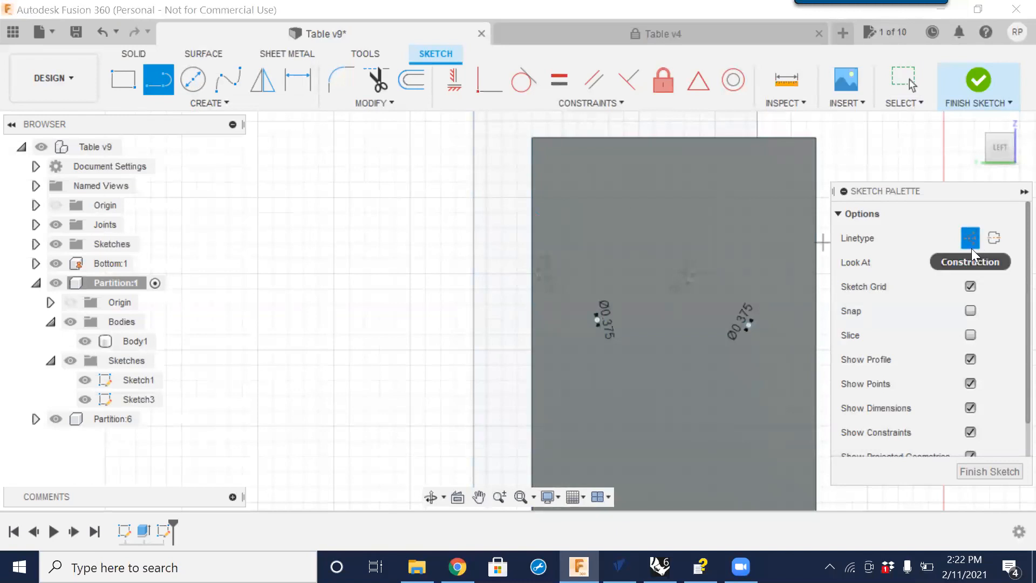
left_click(548, 311)
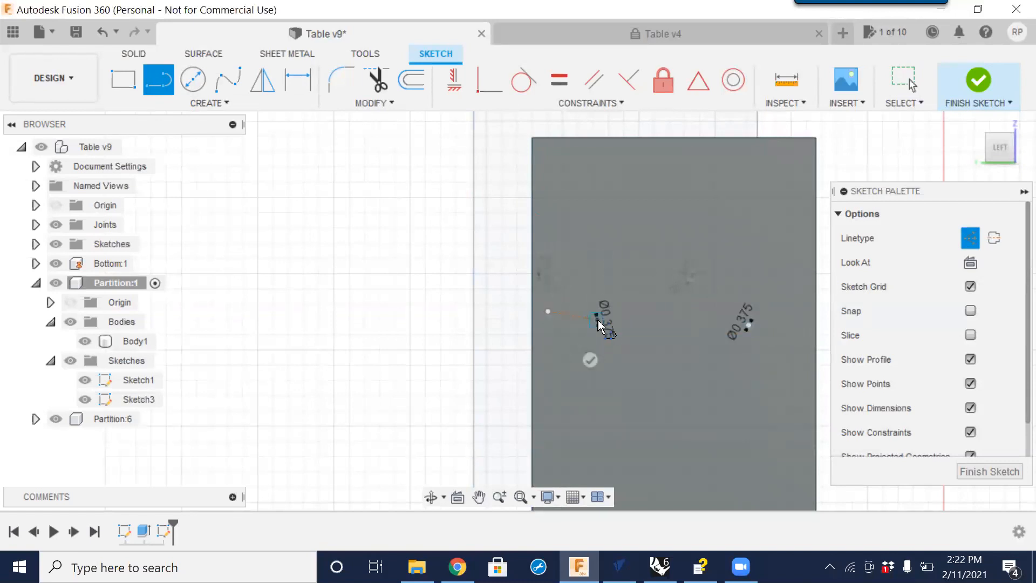
left_click(749, 324)
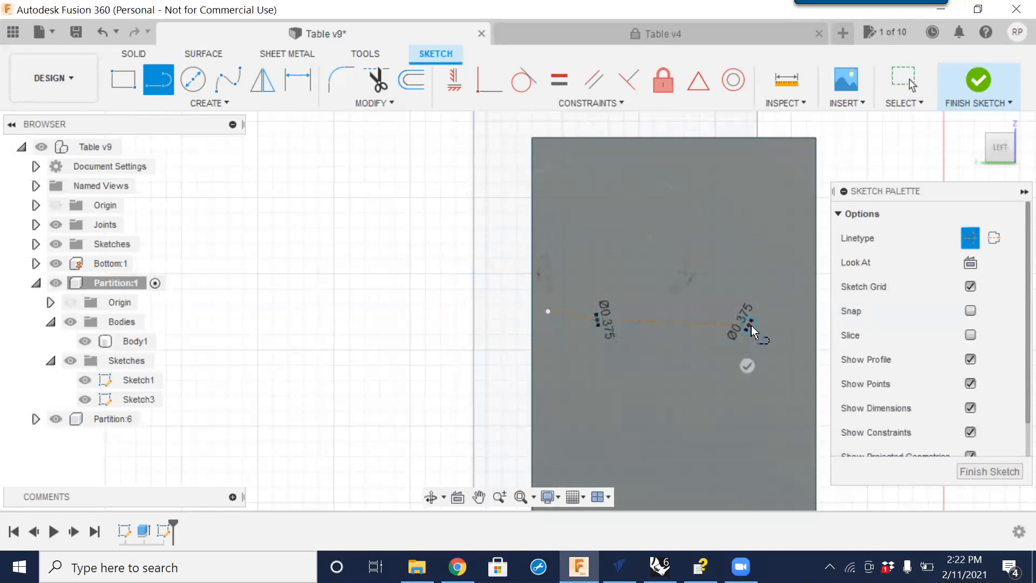
left_click(795, 320)
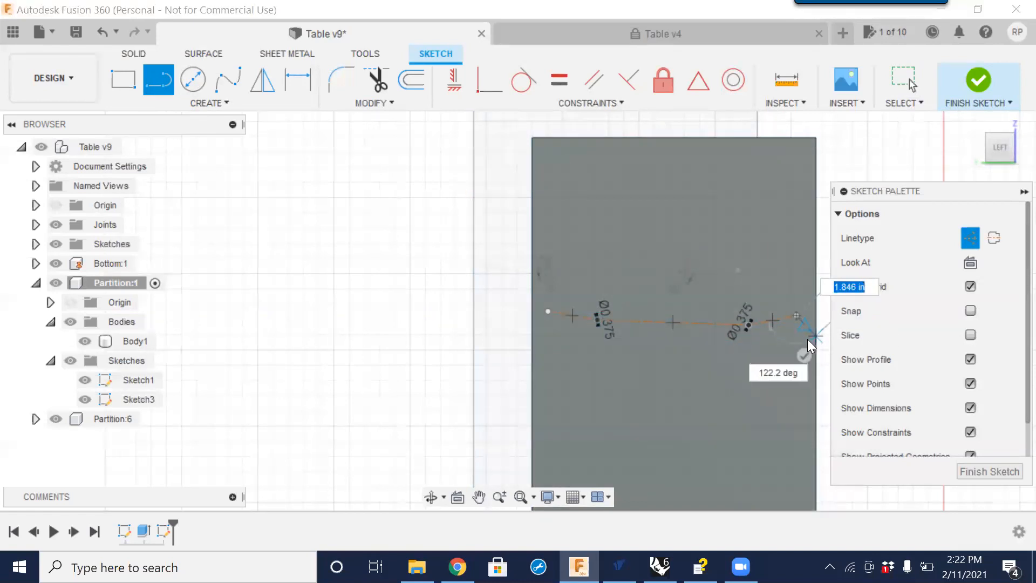
key("Escape")
Constrain the construction line's left endpoint to the midpoint of the partition's left edge.
scroll(780, 336, "up", 3)
scroll(786, 342, "down", 1)
middle_click_drag(775, 353, 695, 350)
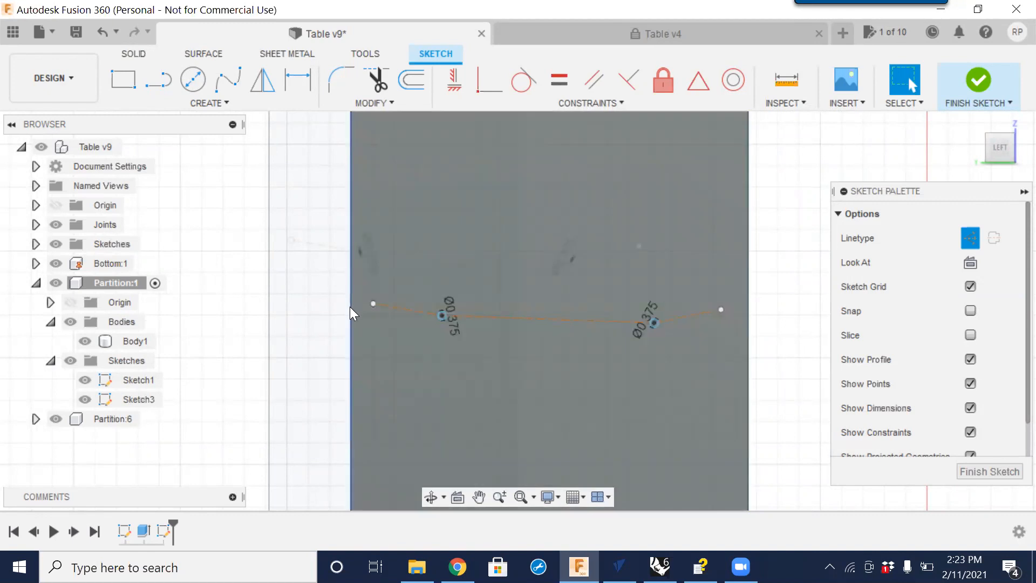
scroll(353, 304, "down", 2)
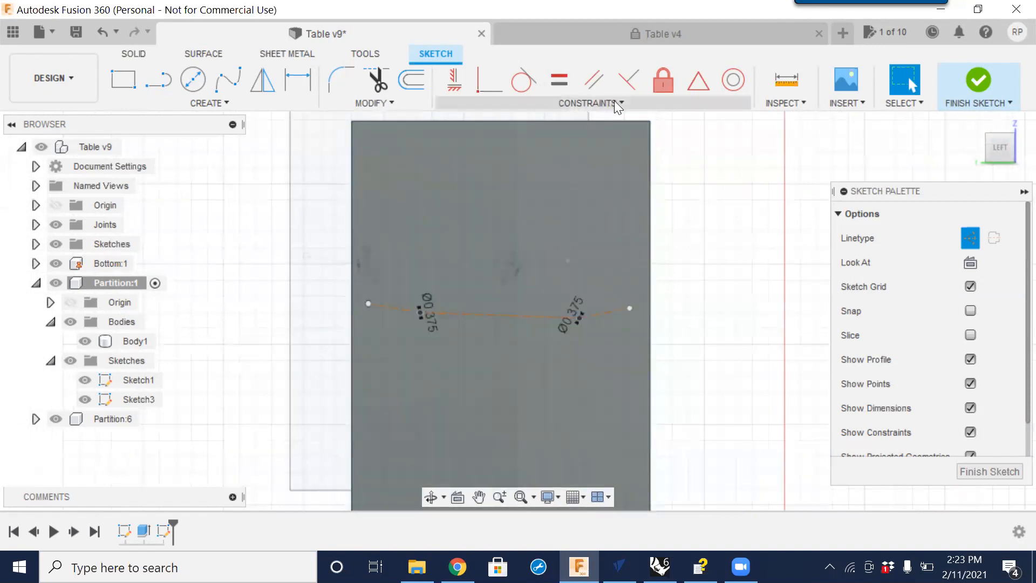
left_click(614, 101)
left_click(474, 245)
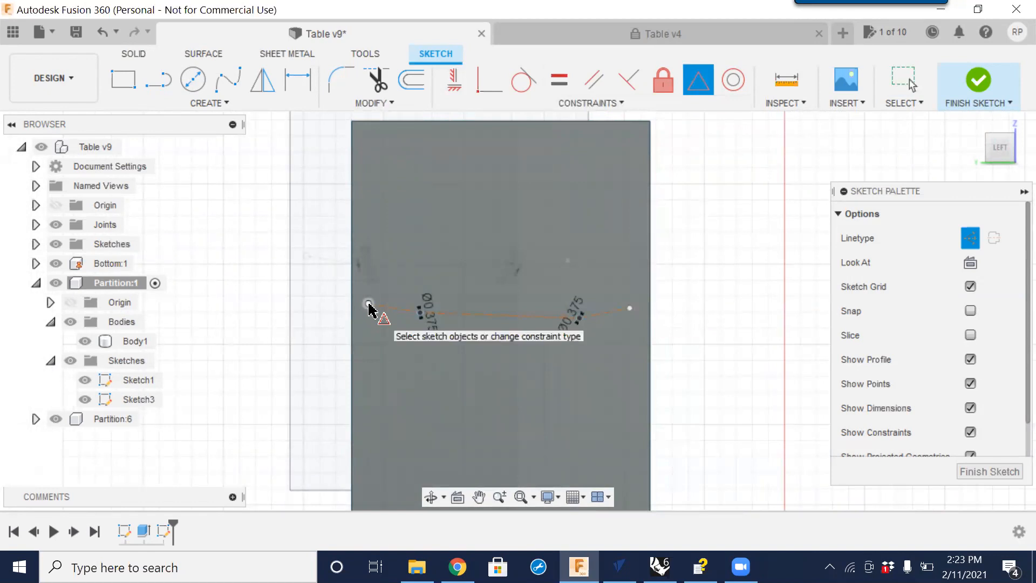
left_click(369, 304)
left_click(352, 327)
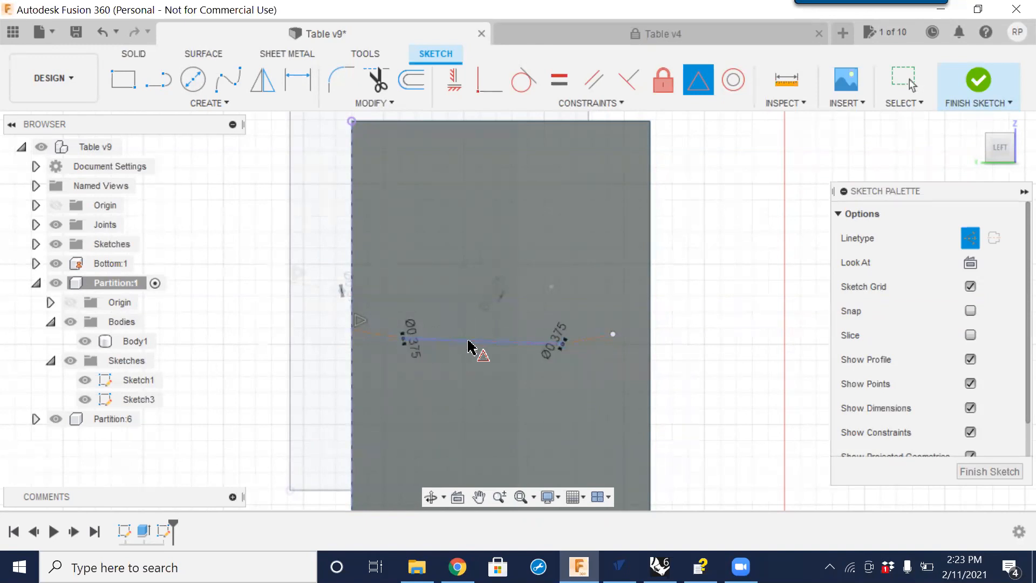
Make the three construction line segments horizontal.
left_click(456, 87)
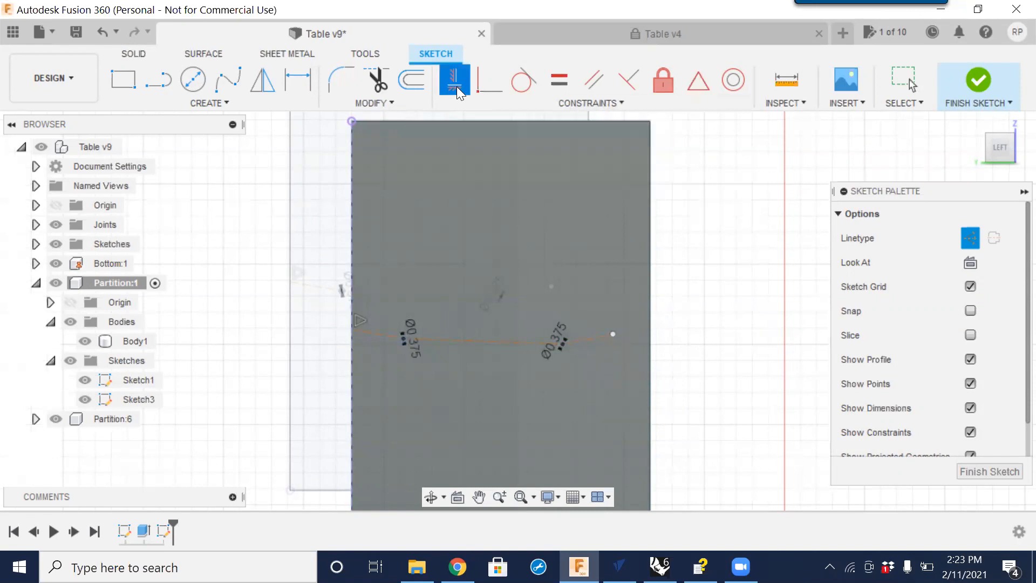
left_click(379, 338)
left_click(503, 321)
left_click(593, 326)
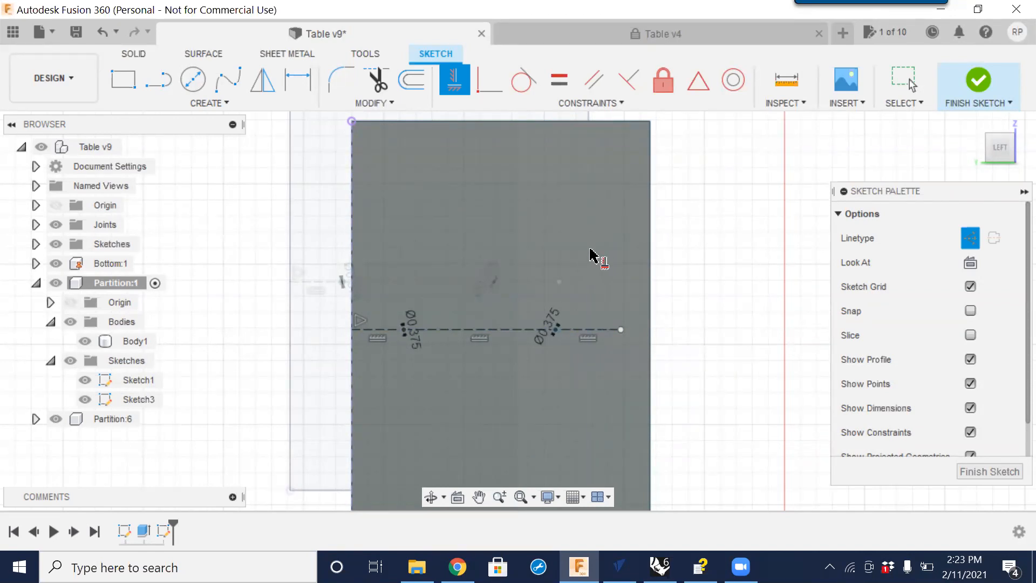
Constrain the construction line's right endpoint to the midpoint of the partition's right edge.
left_click(624, 104)
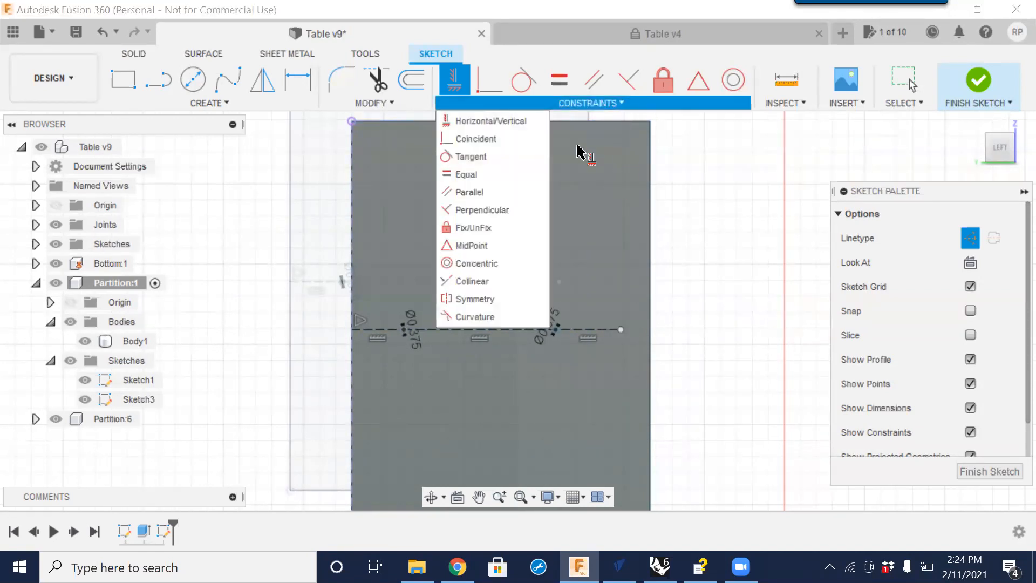
left_click(488, 244)
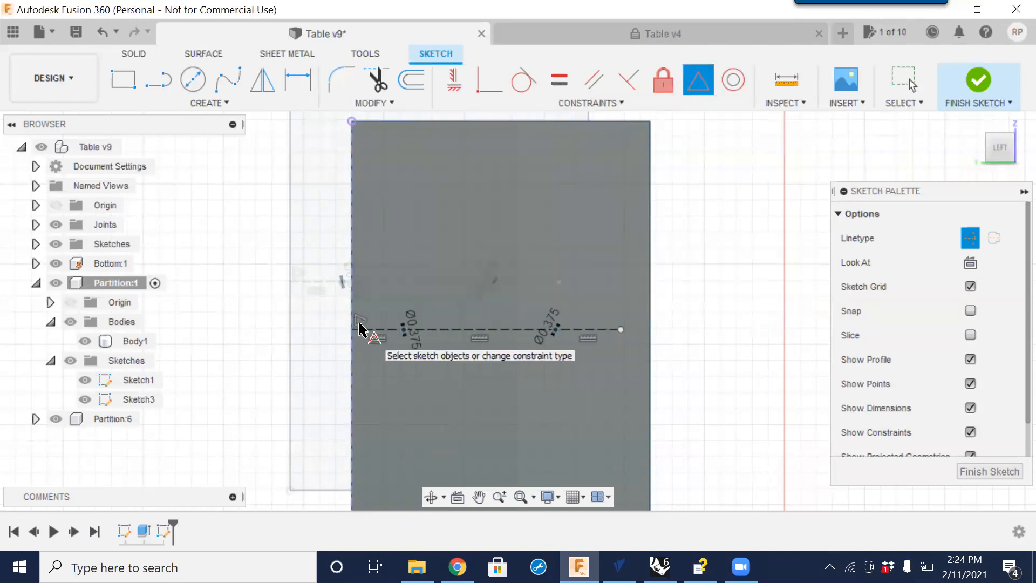
left_click(621, 330)
left_click(651, 326)
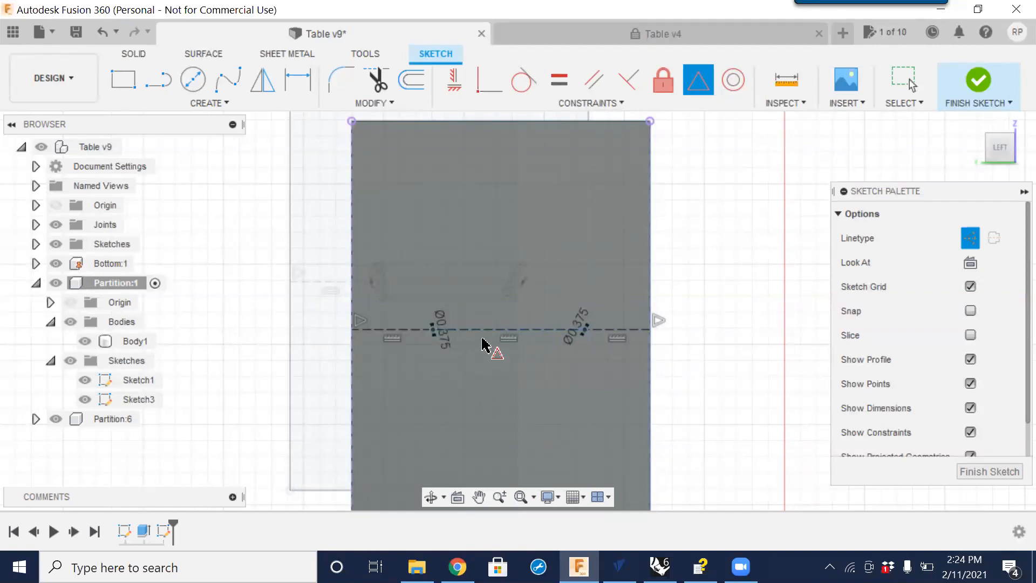
Dimension the left construction segment from the edge to the left circle as 2 in.
left_click(299, 82)
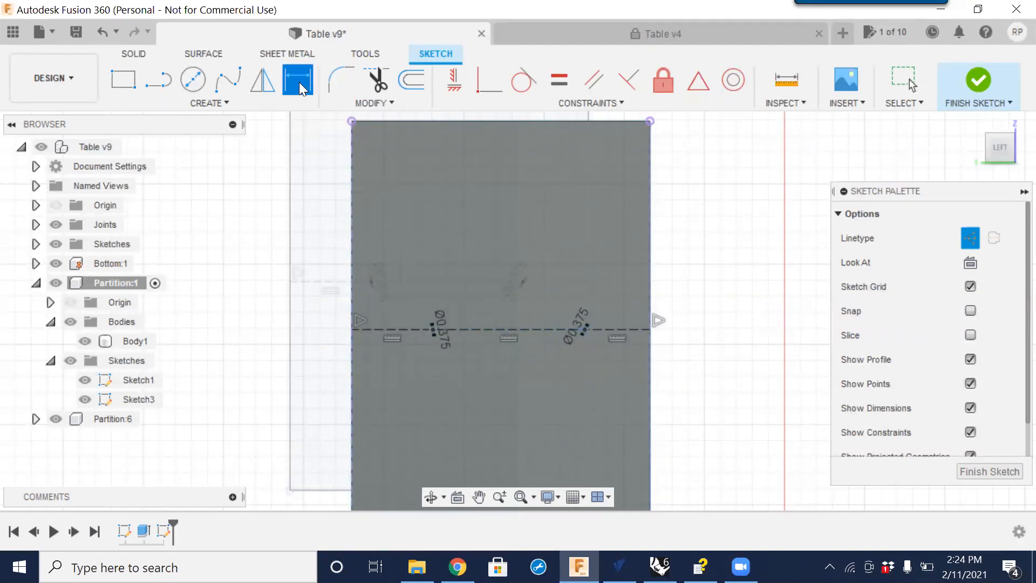
left_click(397, 330)
left_click(387, 267)
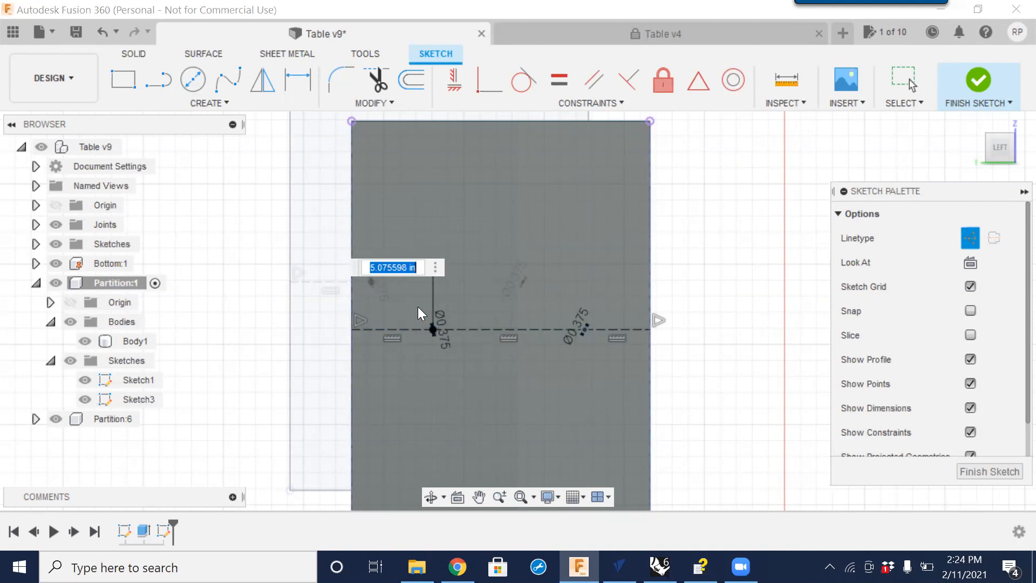
type("2")
key("Return")
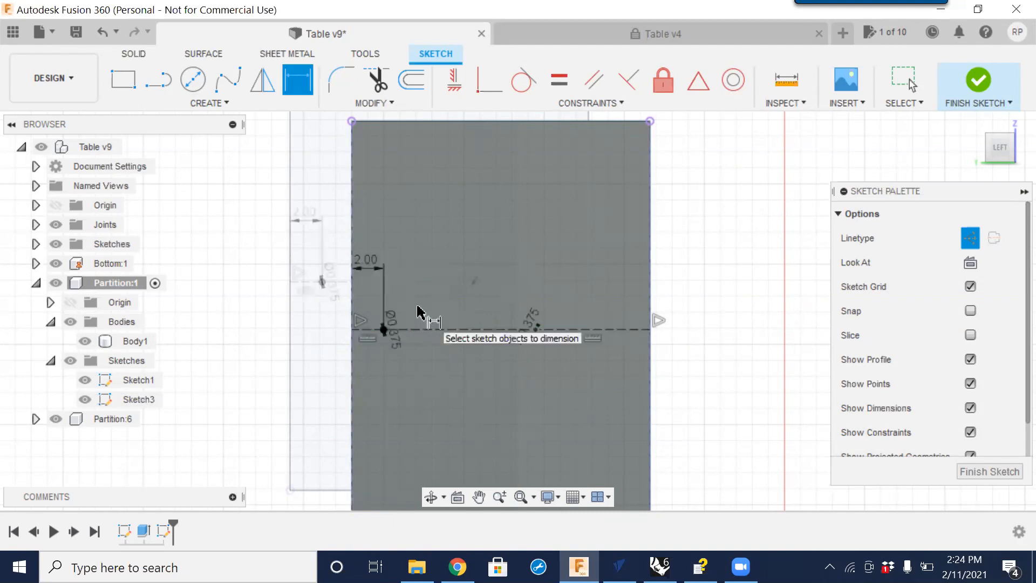
left_click(587, 329)
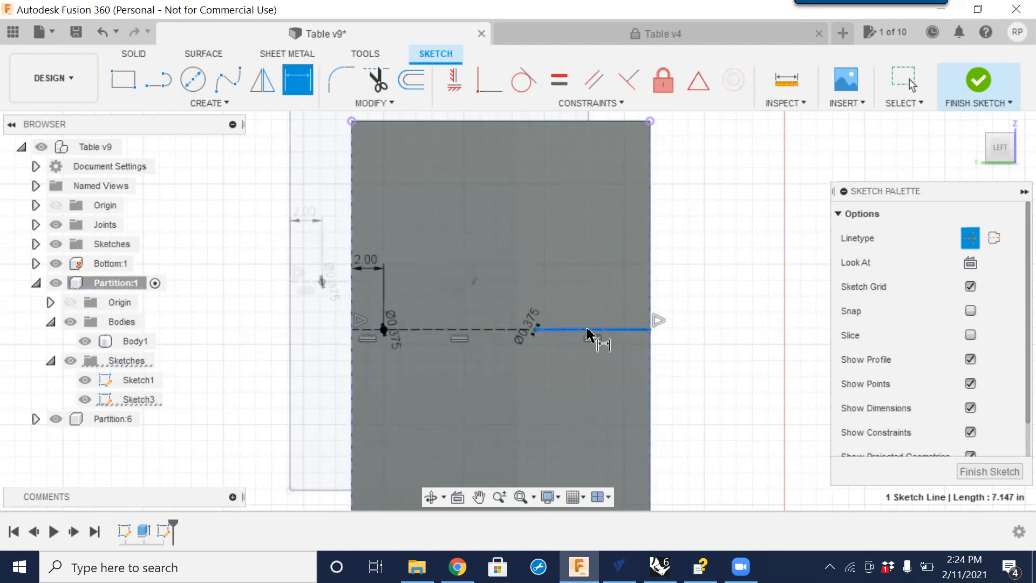
left_click(608, 291)
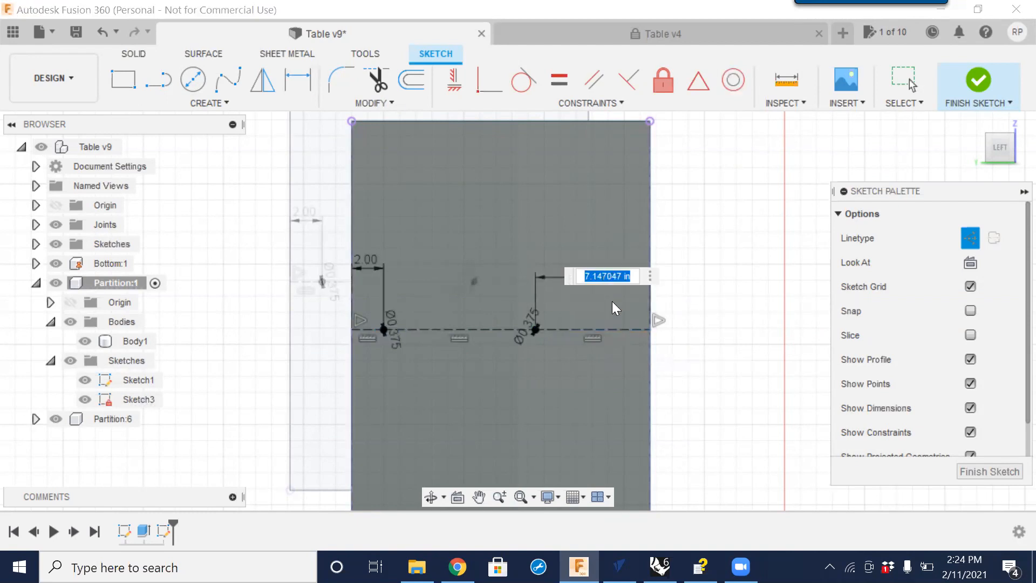
key("Return")
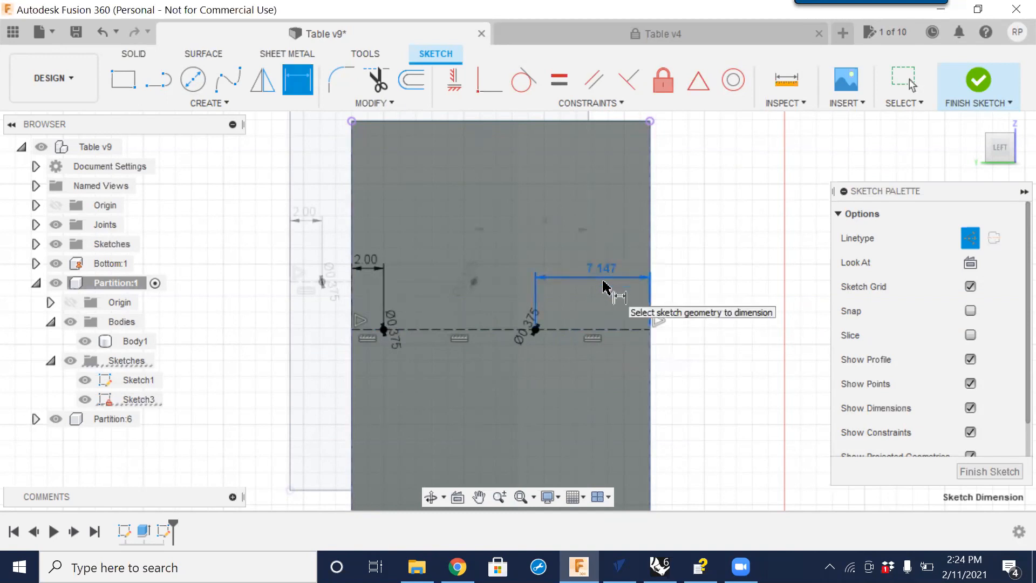
key("ctrl+z")
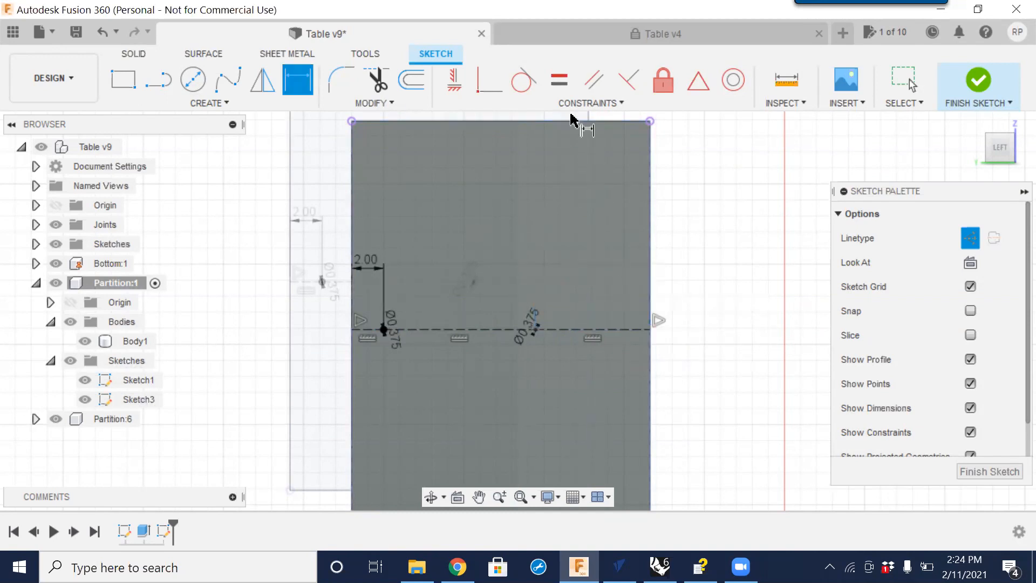
Make the right end segment of the construction line equal to the left end segment.
left_click(559, 81)
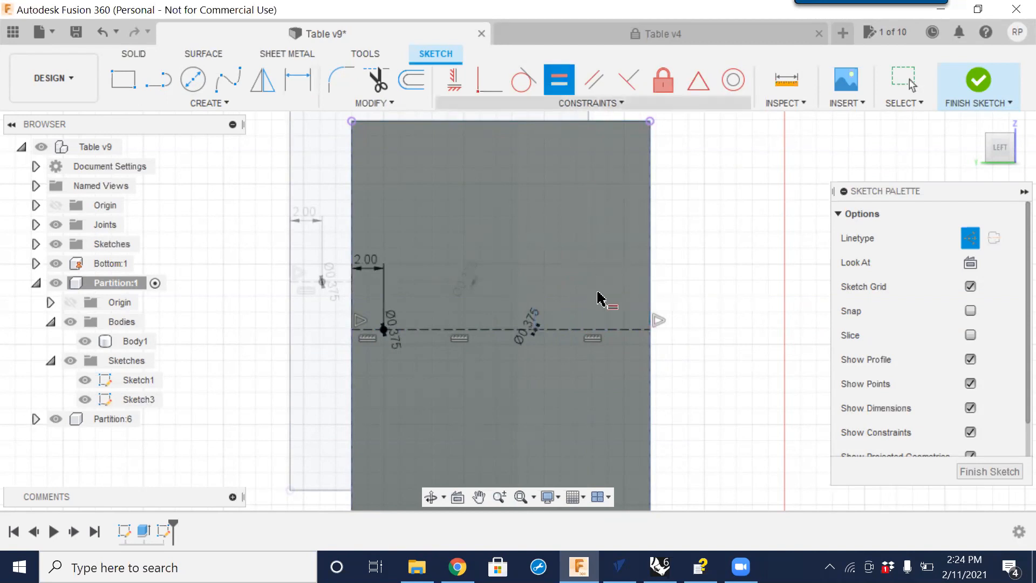
left_click(603, 329)
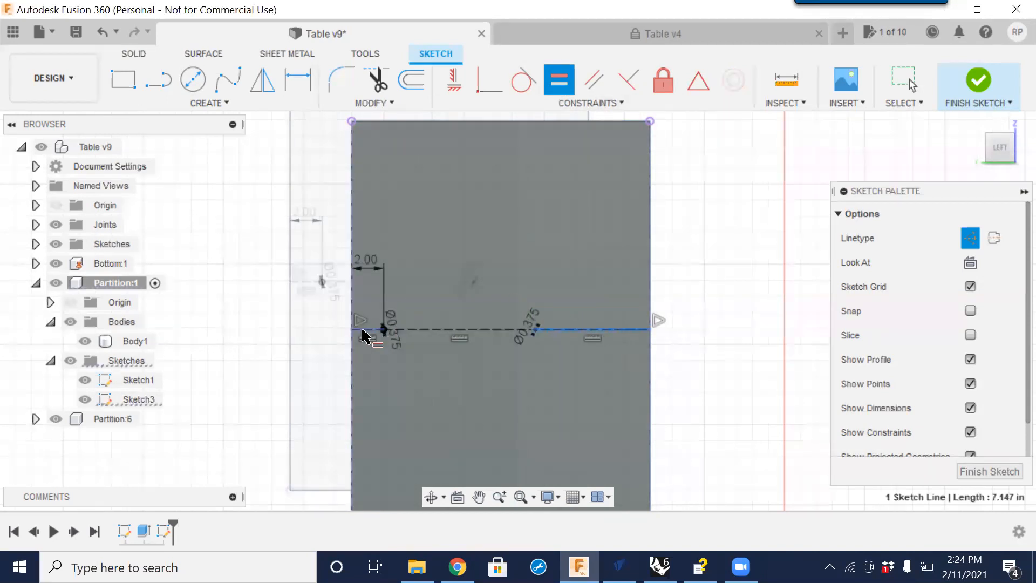
left_click(366, 329)
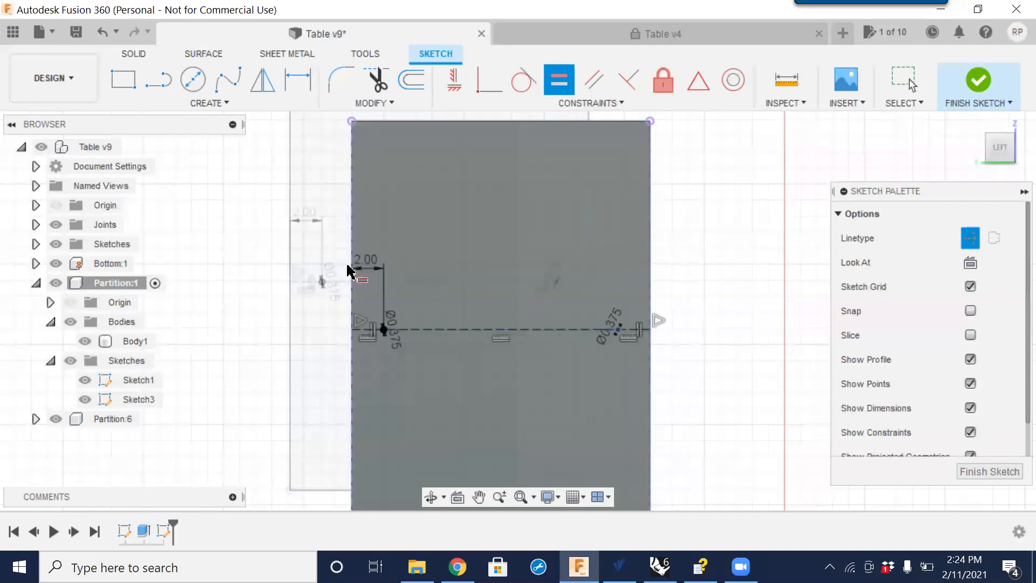
key("Escape")
Set the end segment dimension to 3 in, then back to 2 in.
double_click(368, 263)
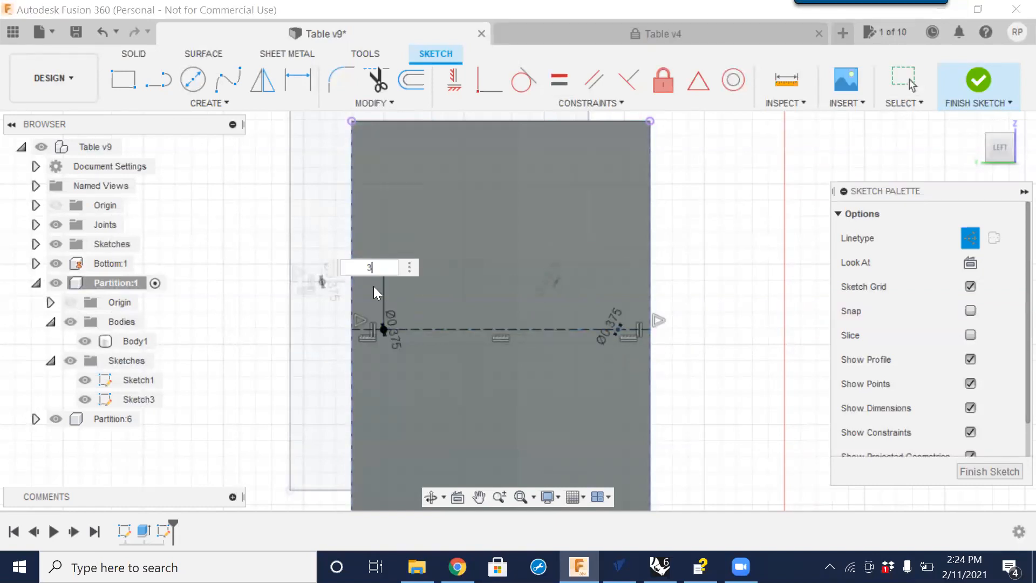
key("Return")
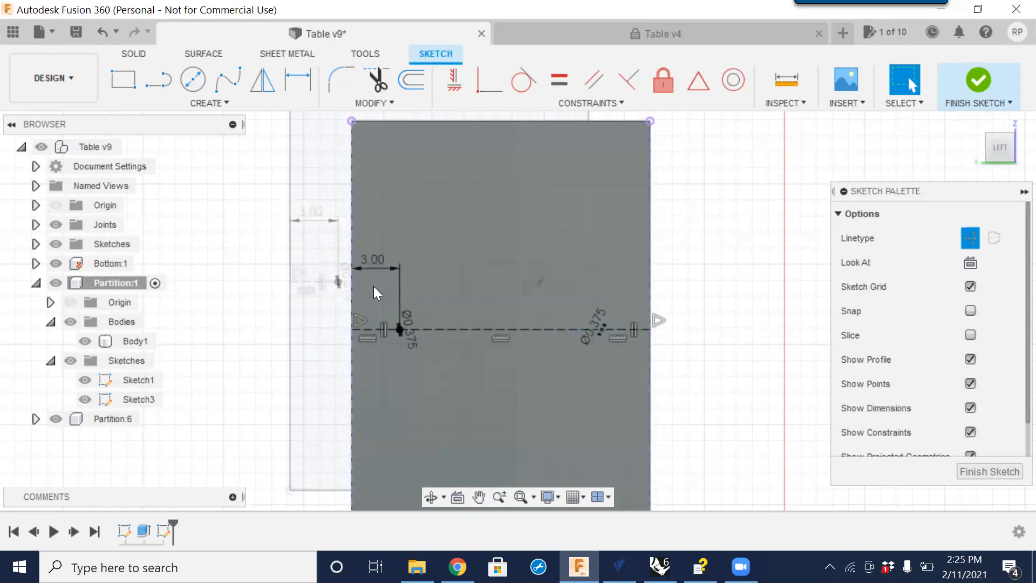
double_click(375, 258)
type("2")
key("Return")
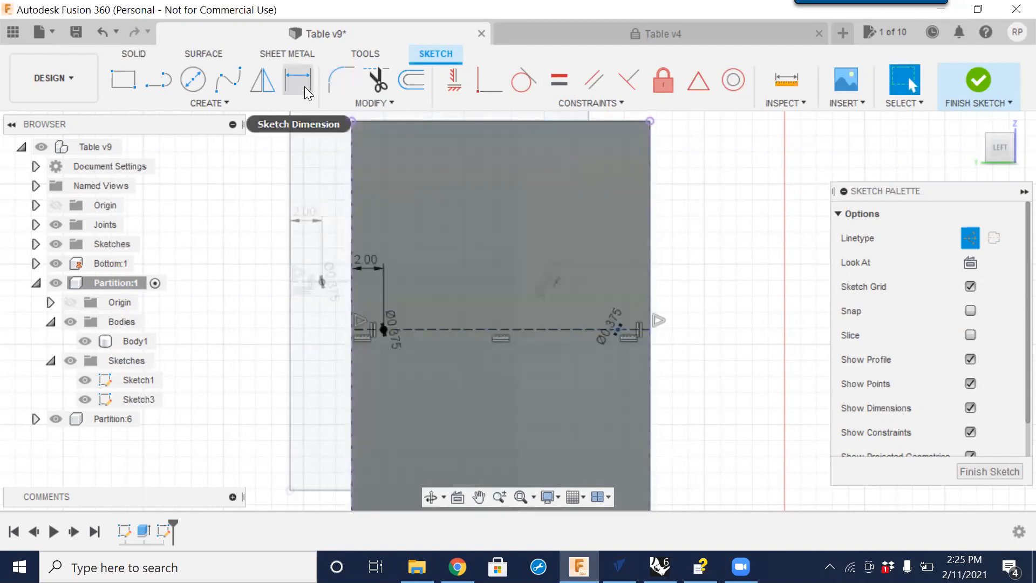
Try to dimension the middle segment between the circles, accepting it as a driven dimension.
left_click(305, 86)
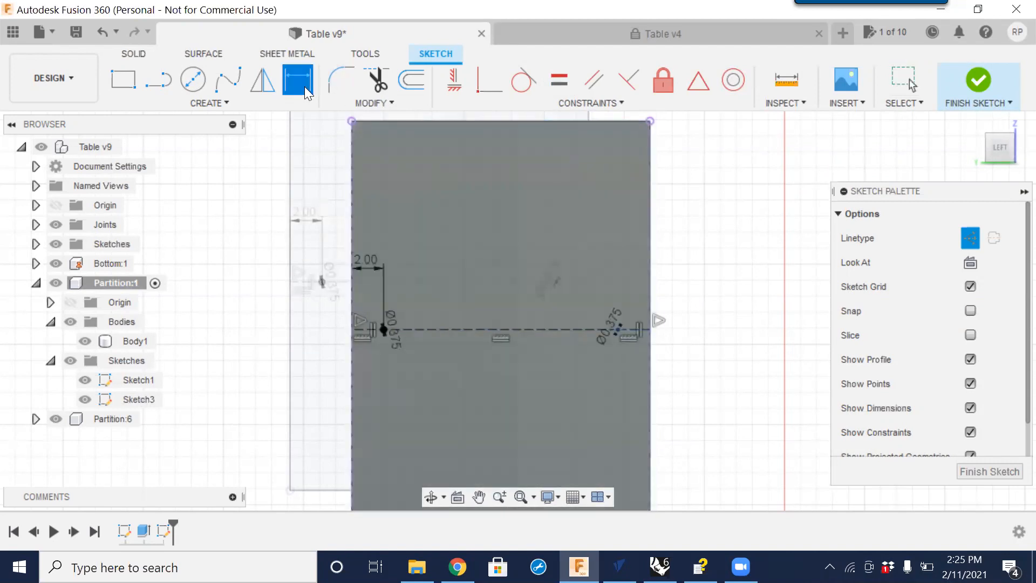
left_click(457, 331)
left_click(463, 294)
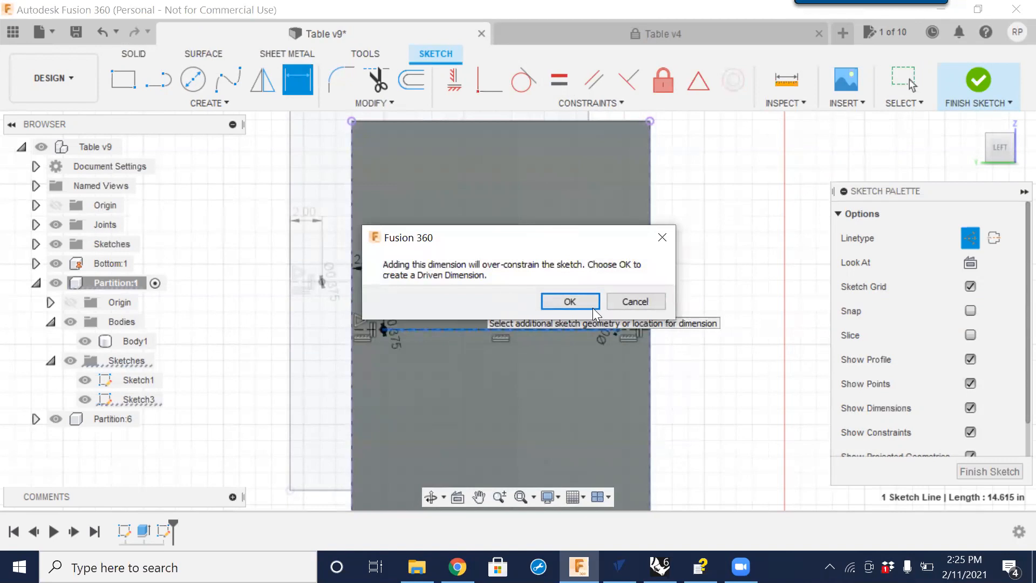
left_click(570, 301)
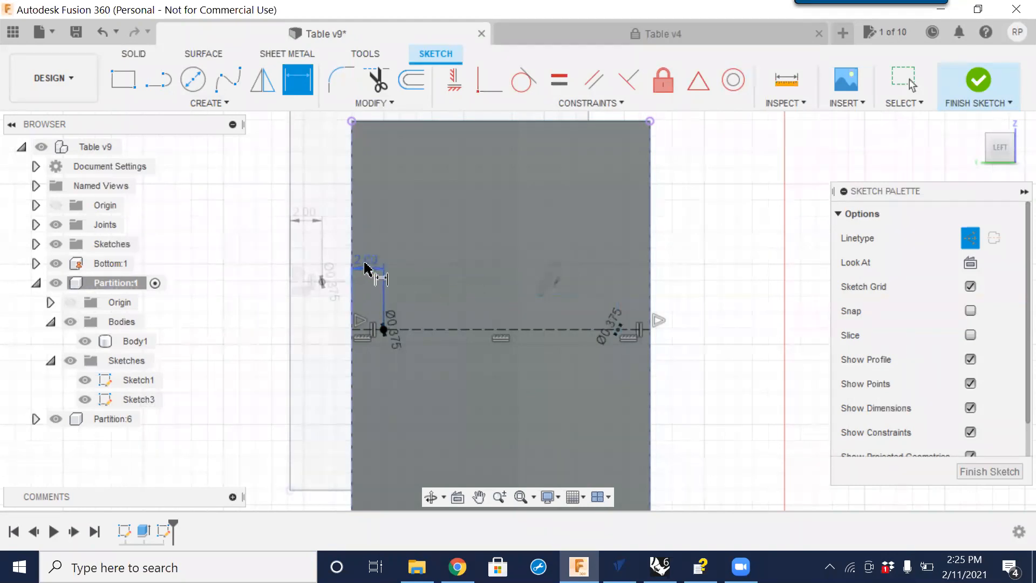
Delete the 2 in end dimension and dimension the distance between the circle centers as 14 in.
key("Delete")
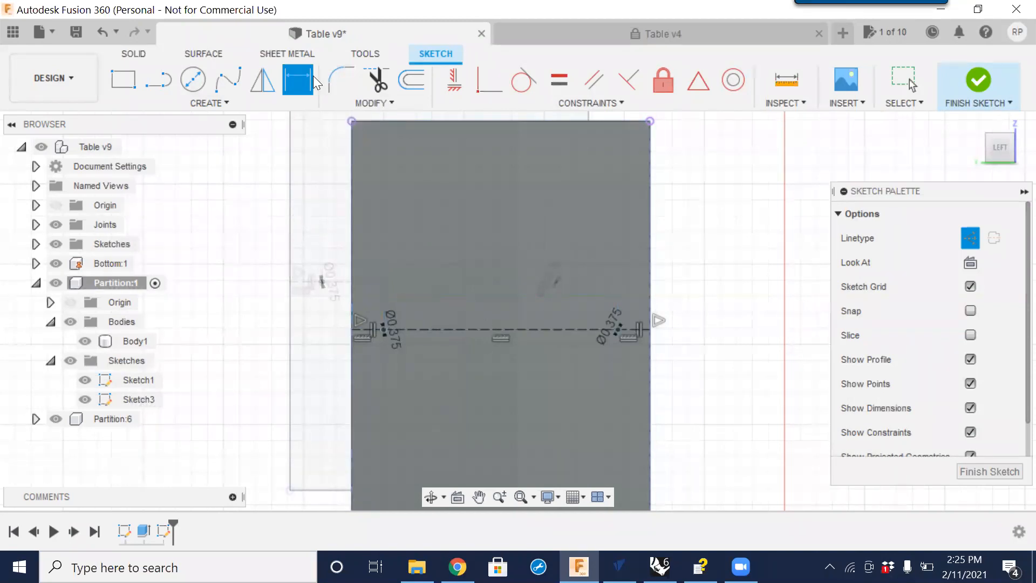
left_click(493, 330)
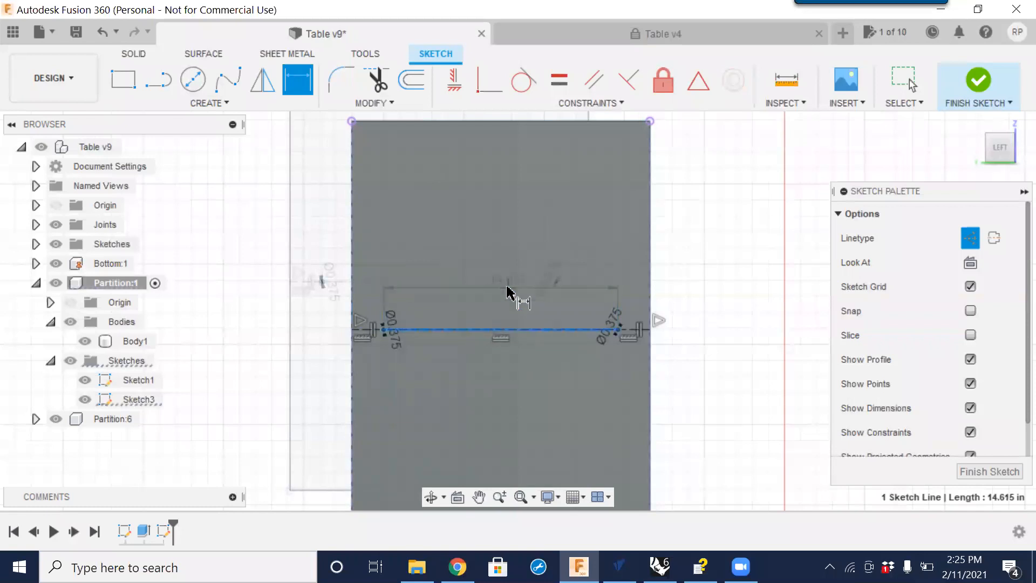
left_click(506, 288)
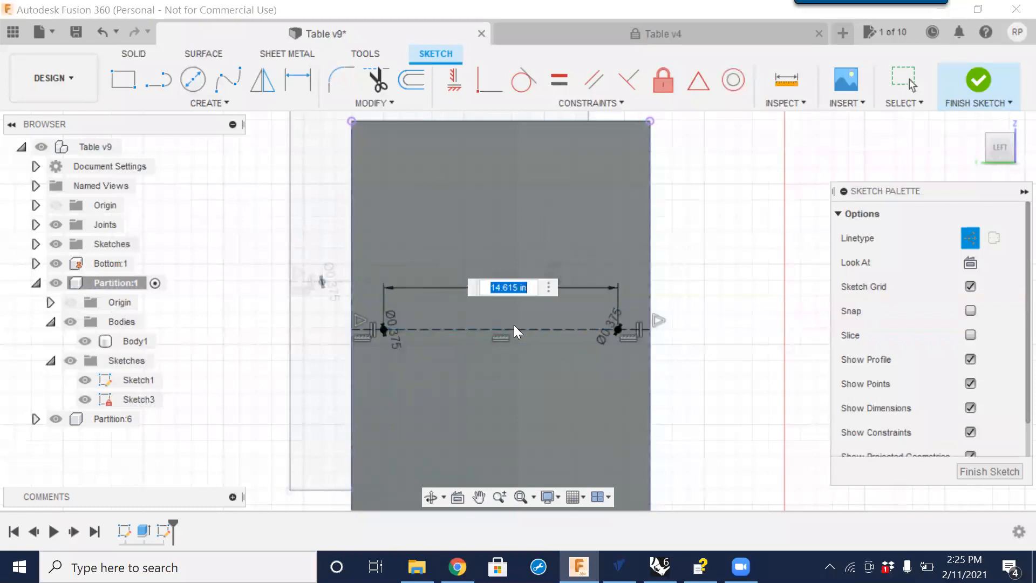
type("14")
key("Return")
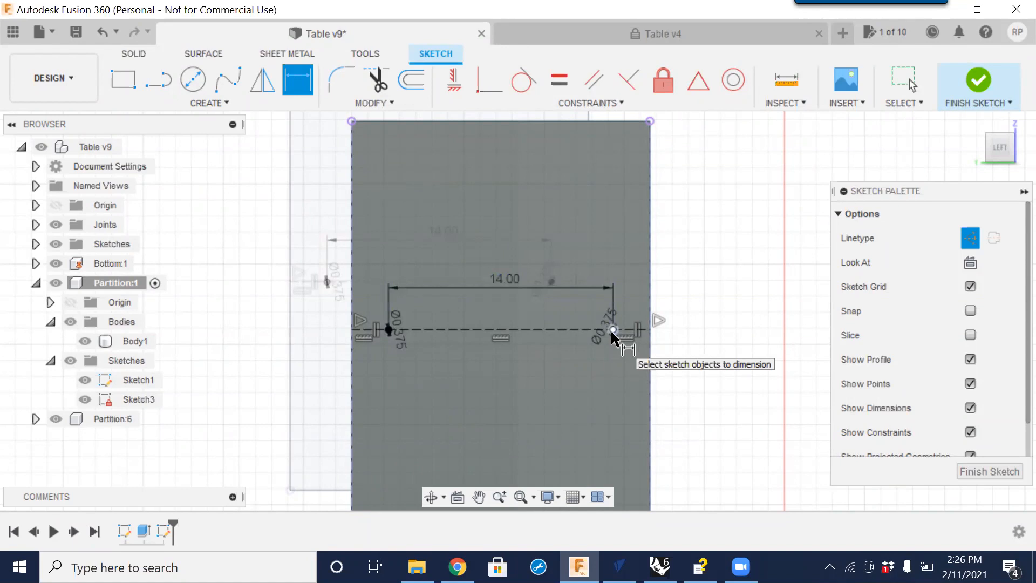
Delete the 14 in dimension between the two circle centers.
right_click(505, 281)
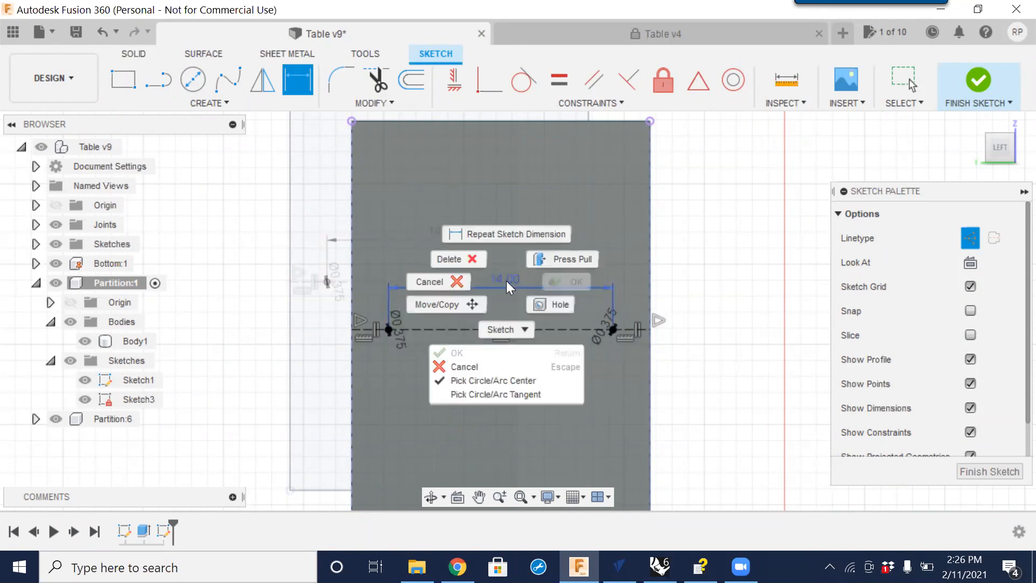
left_click(464, 262)
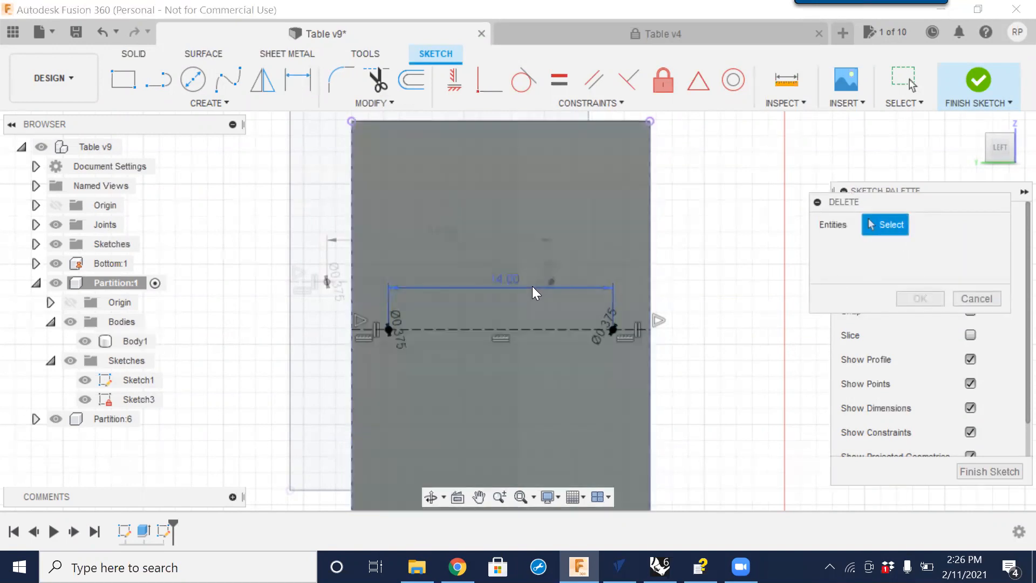
left_click(617, 289)
left_click(928, 296)
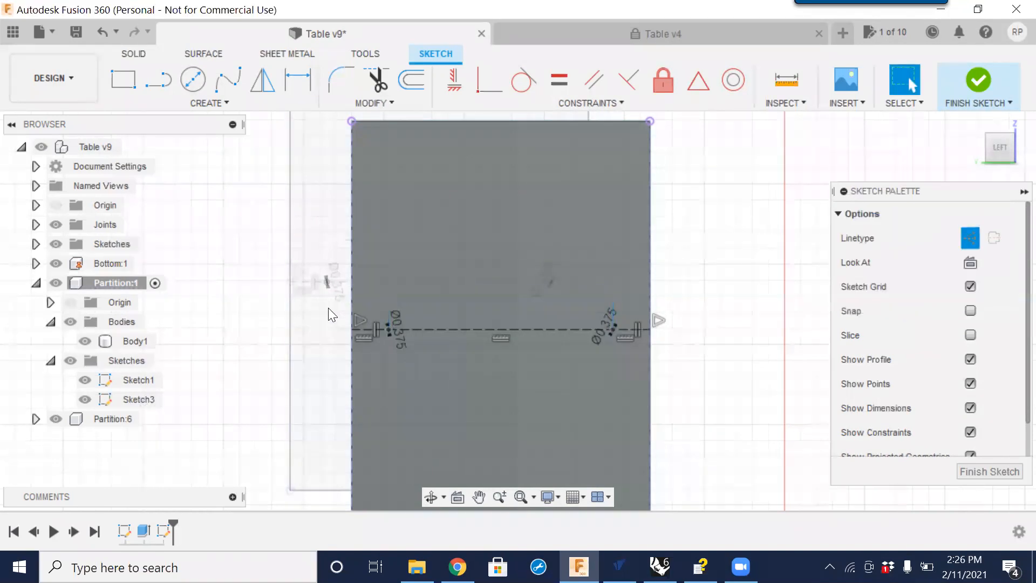
Dimension the left circle's center 2 in from the partition's left edge and finish the sketch.
left_click(303, 81)
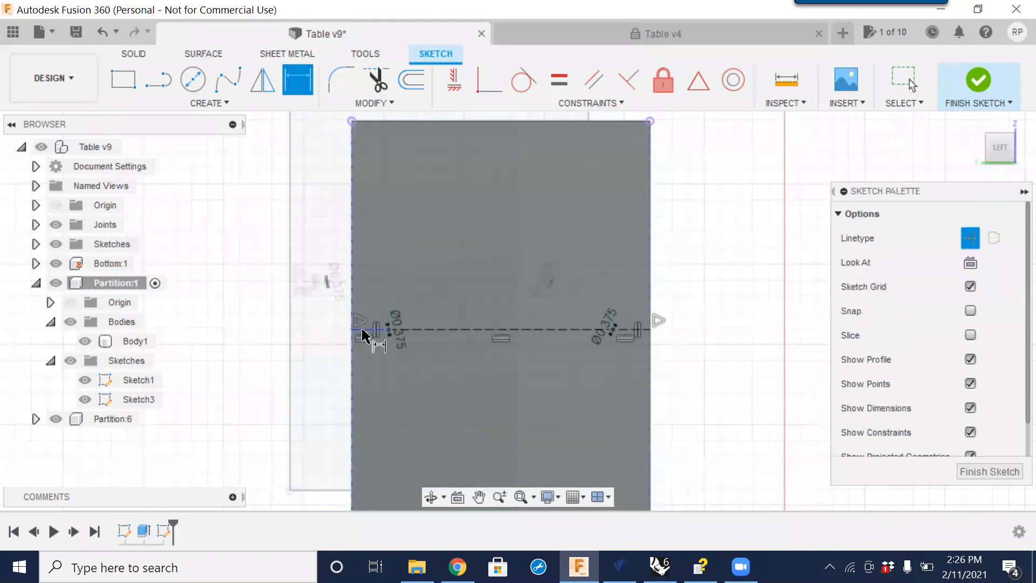
left_click(375, 306)
left_click(426, 289)
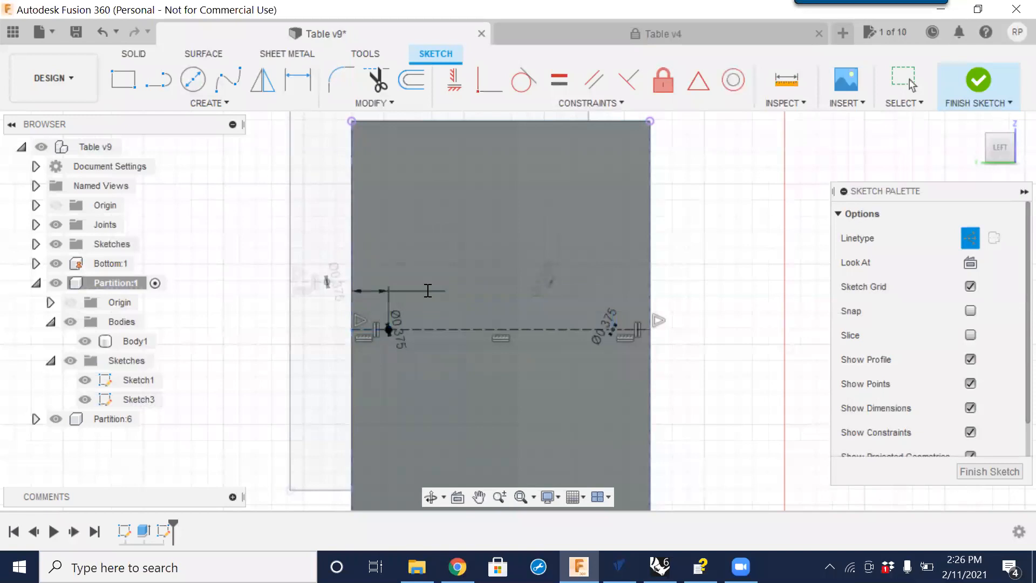
type("2")
key("Return")
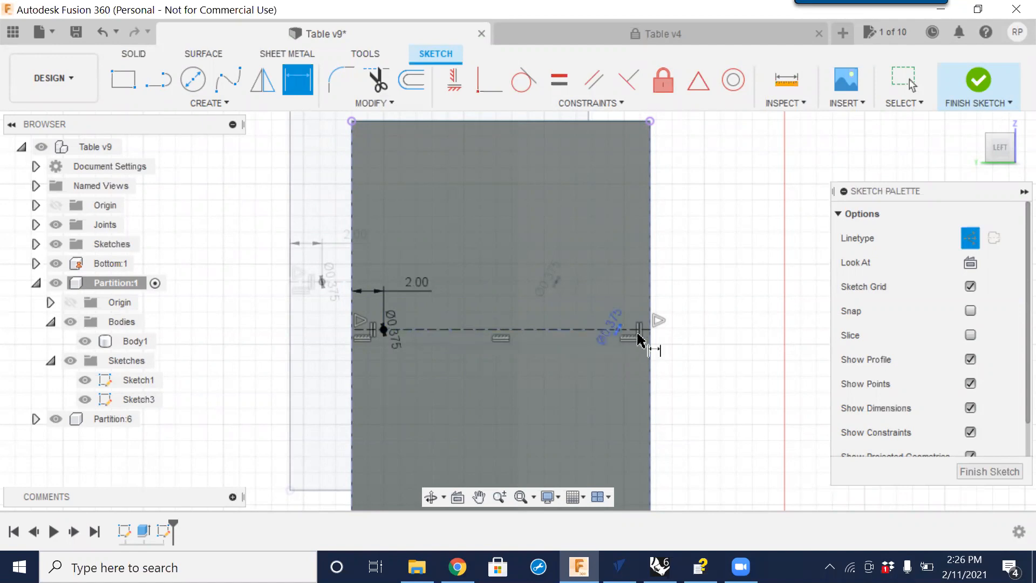
left_click(982, 467)
Start an Extrude of both circle profiles, pulling it into the partition as a Cut.
scroll(358, 334, "up", 2)
scroll(359, 334, "up", 2)
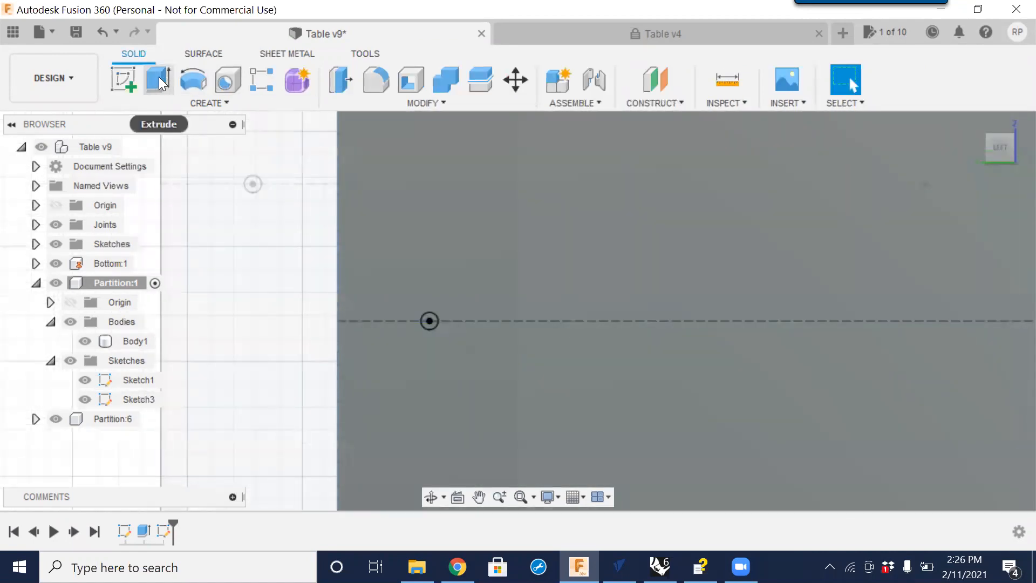
left_click(160, 82)
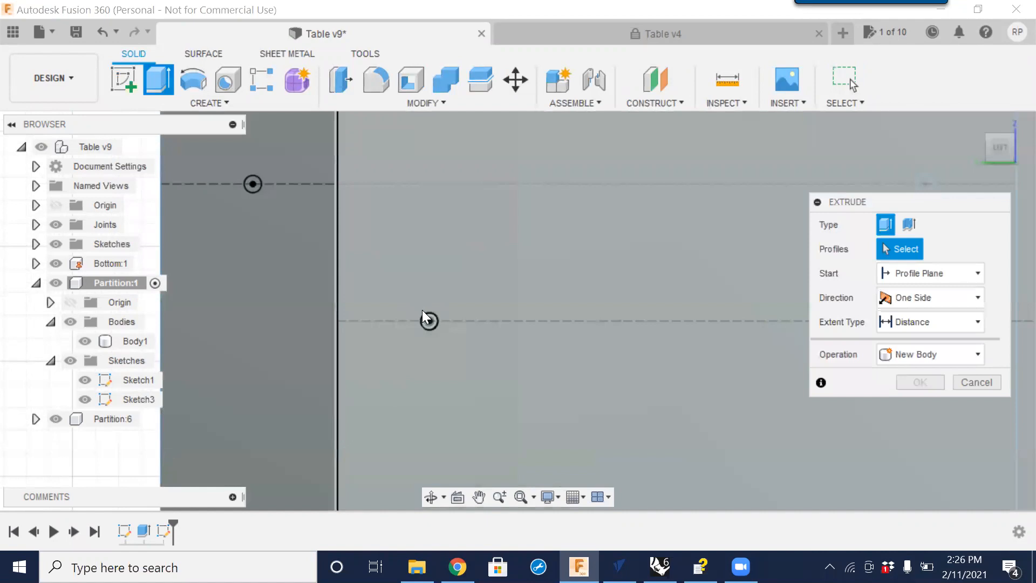
left_click(430, 319)
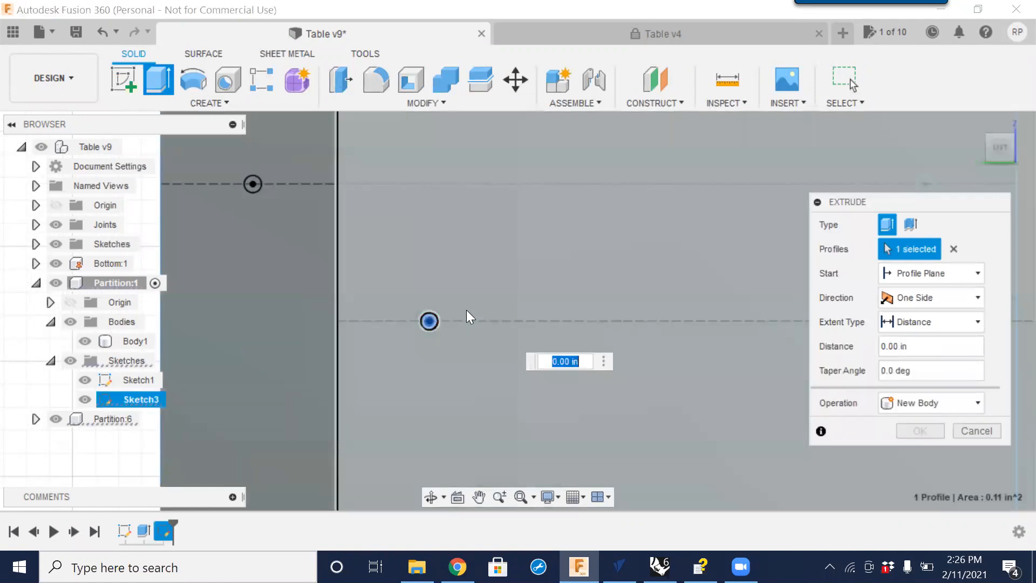
scroll(466, 317, "down", 3)
left_click(727, 310)
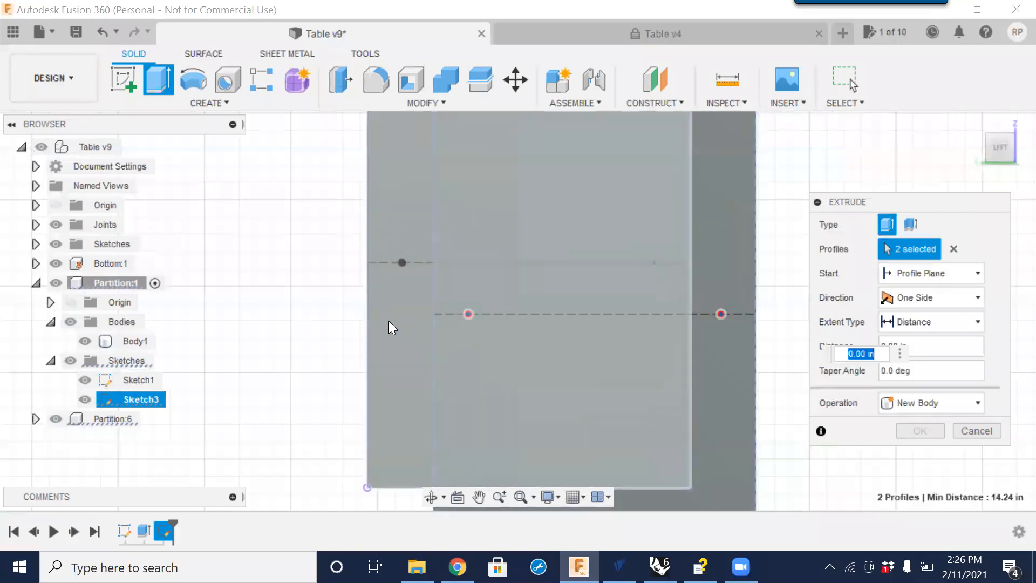
middle_click_drag(307, 337, 439, 312, "shift")
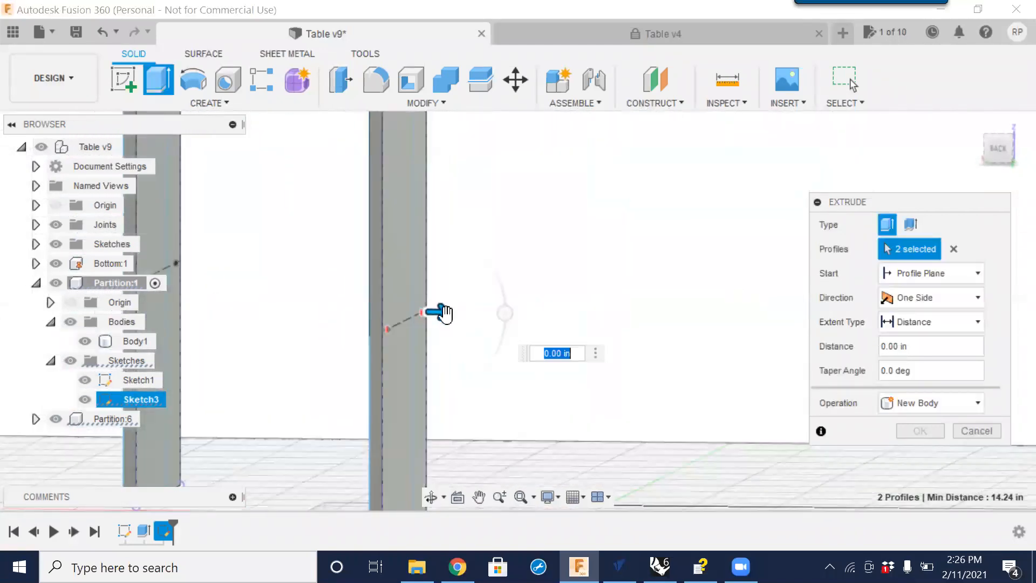
left_click_drag(477, 320, 561, 325)
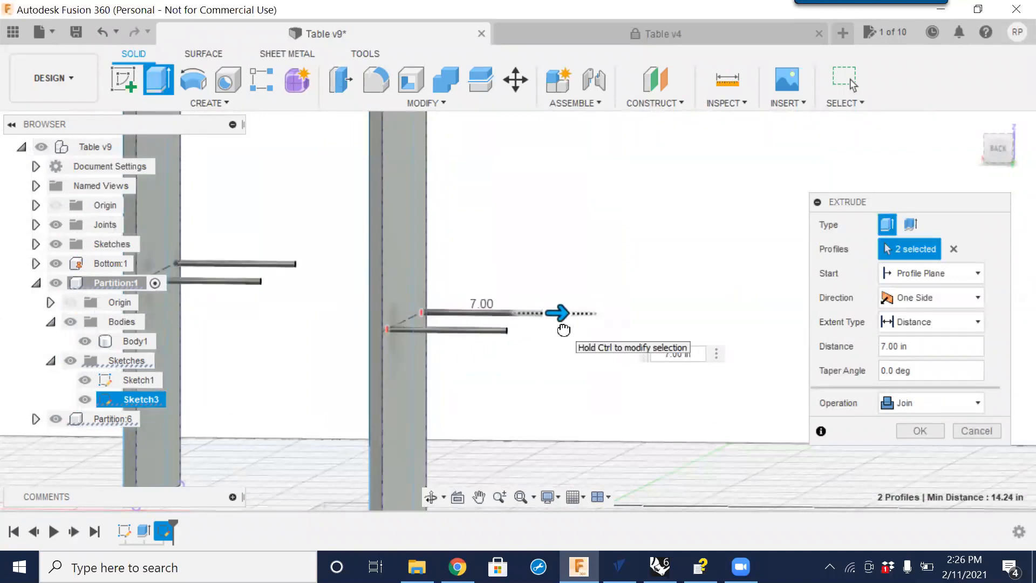
left_click_drag(564, 329, 321, 329)
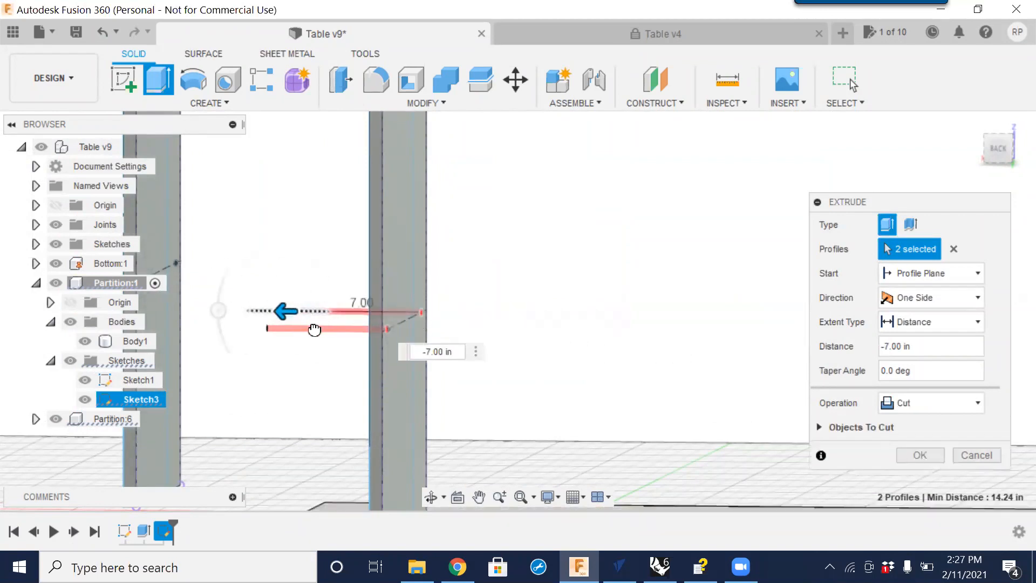
left_click(436, 350)
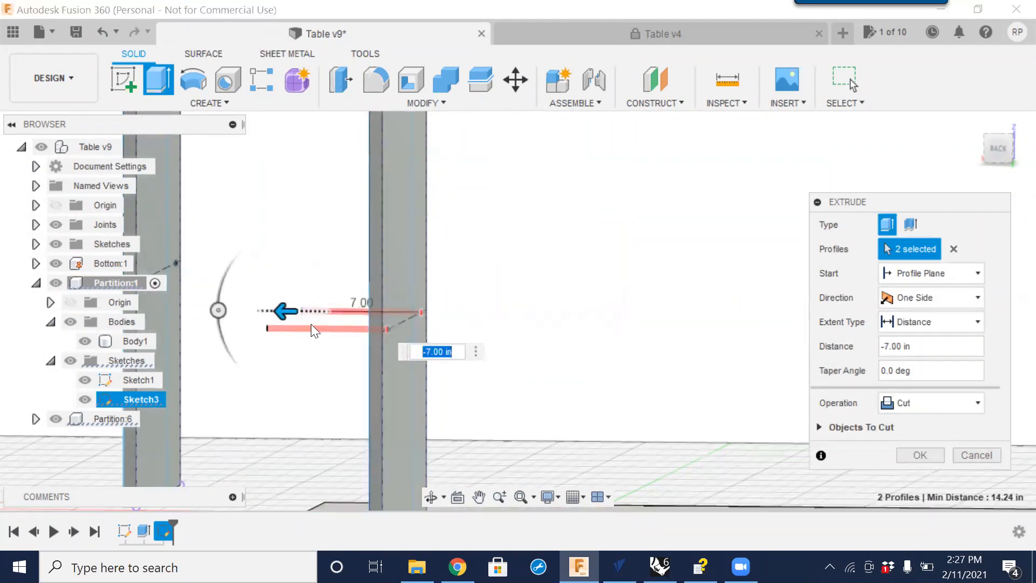
left_click(458, 354)
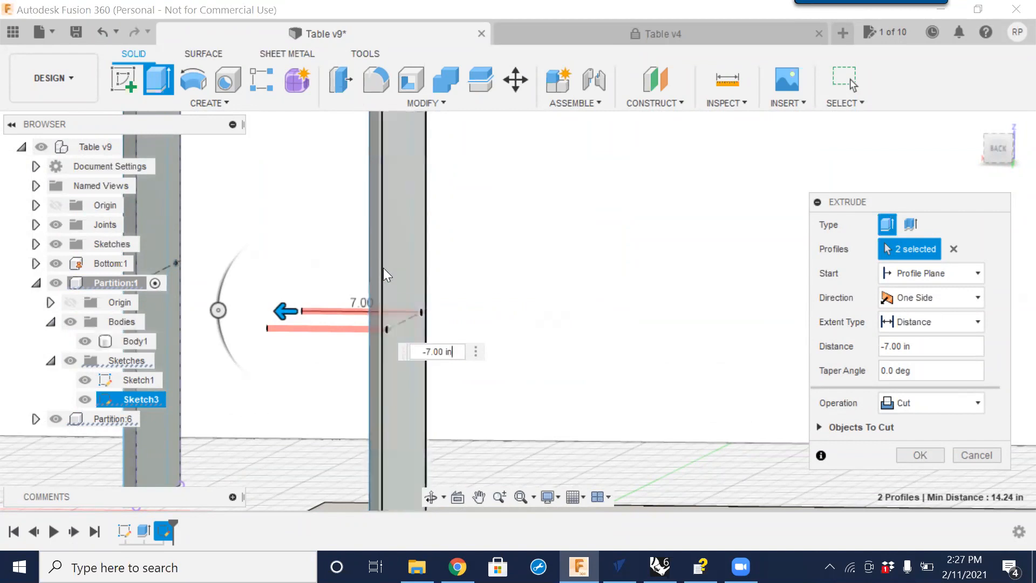
left_click(416, 358)
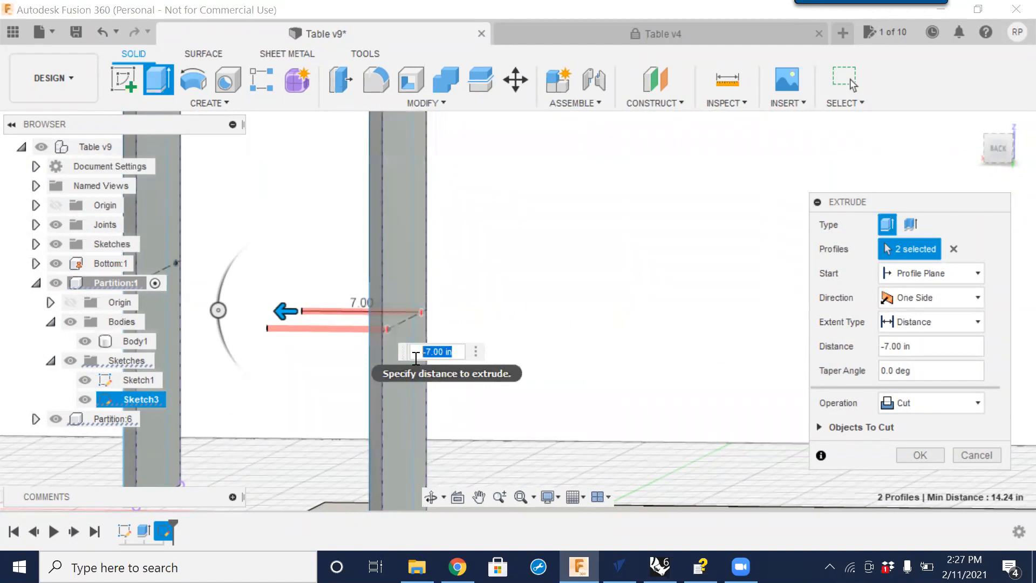
Set the cut distance to -1 * Material_Thickness and confirm the extrude.
type("-1")
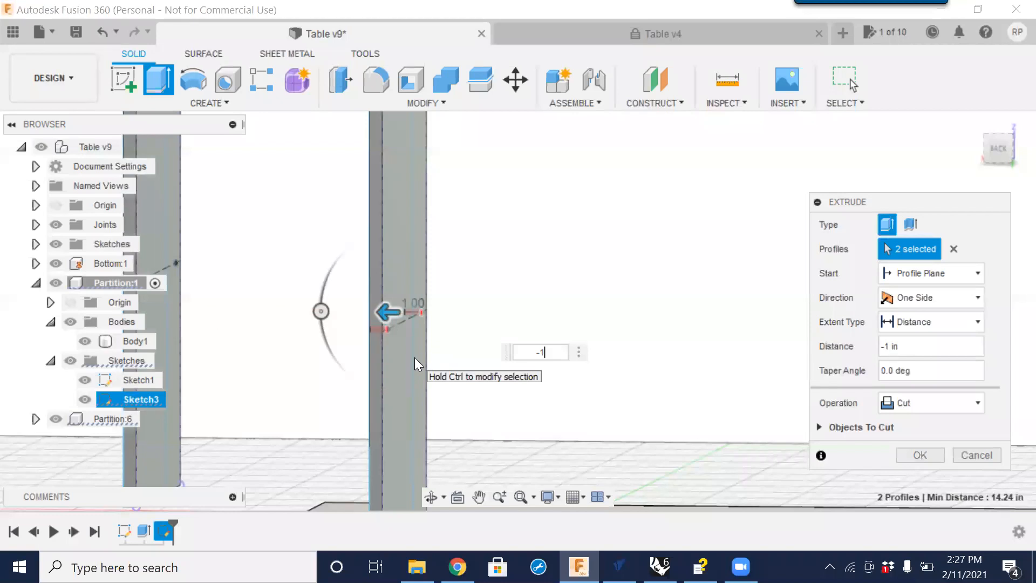
type("'")
type("m")
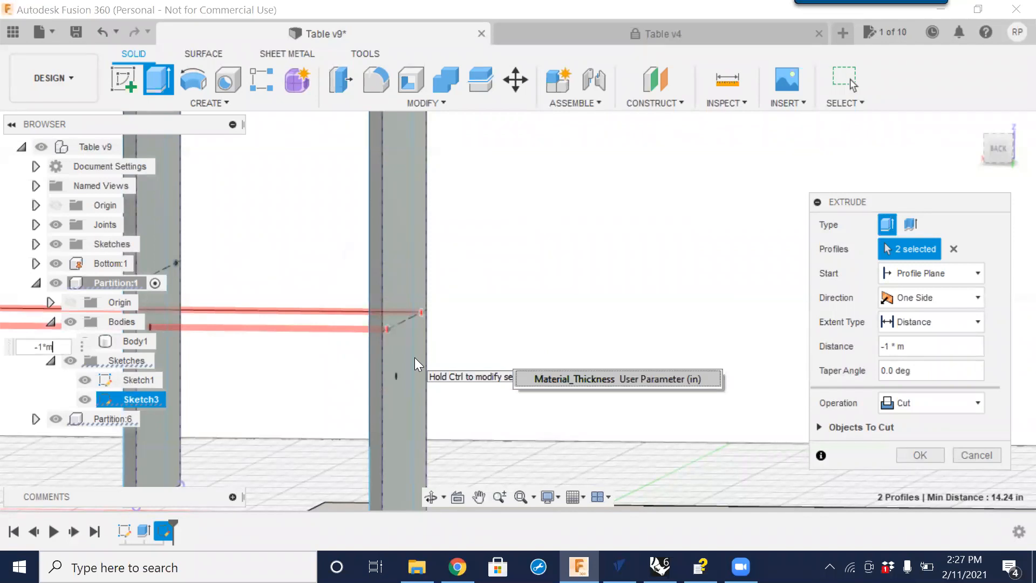
left_click(575, 378)
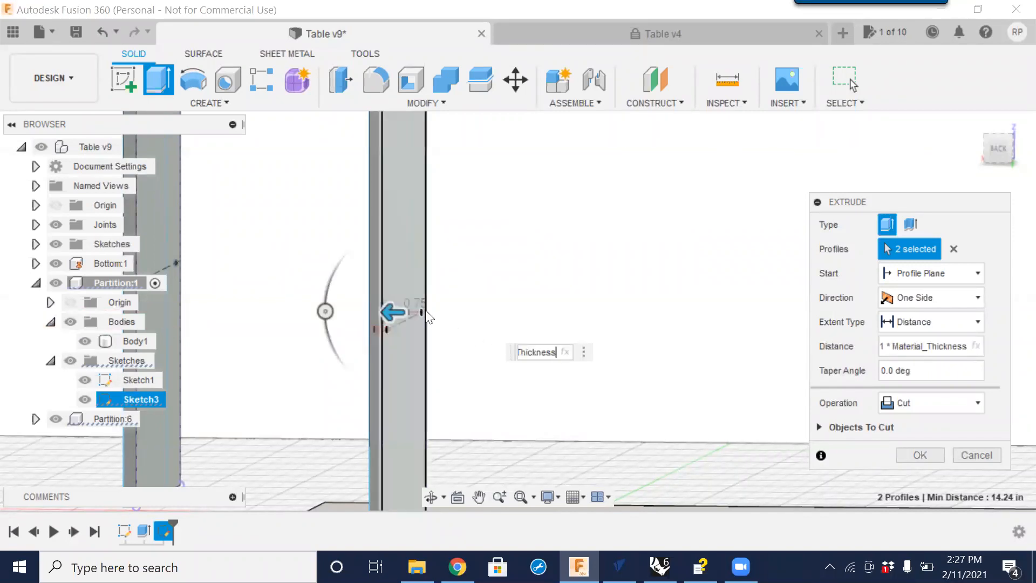
scroll(506, 342, "down", 3)
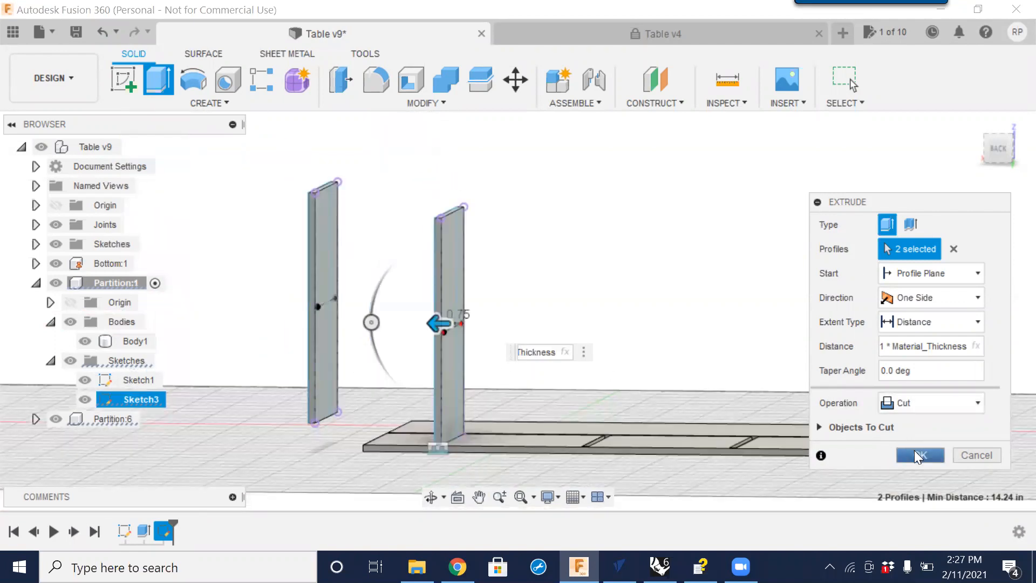
left_click(916, 452)
scroll(497, 378, "down", 1)
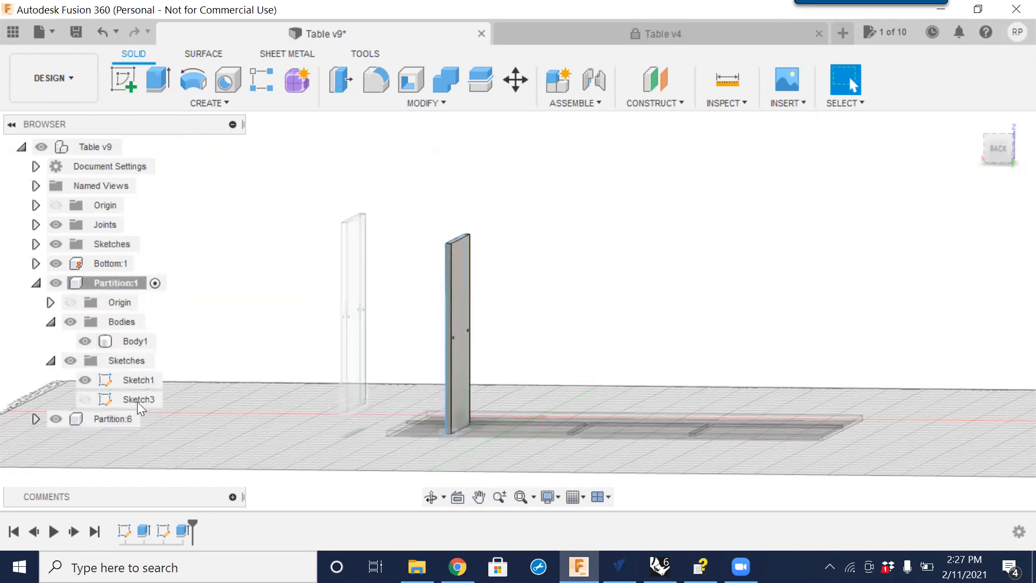
scroll(452, 349, "down", 2)
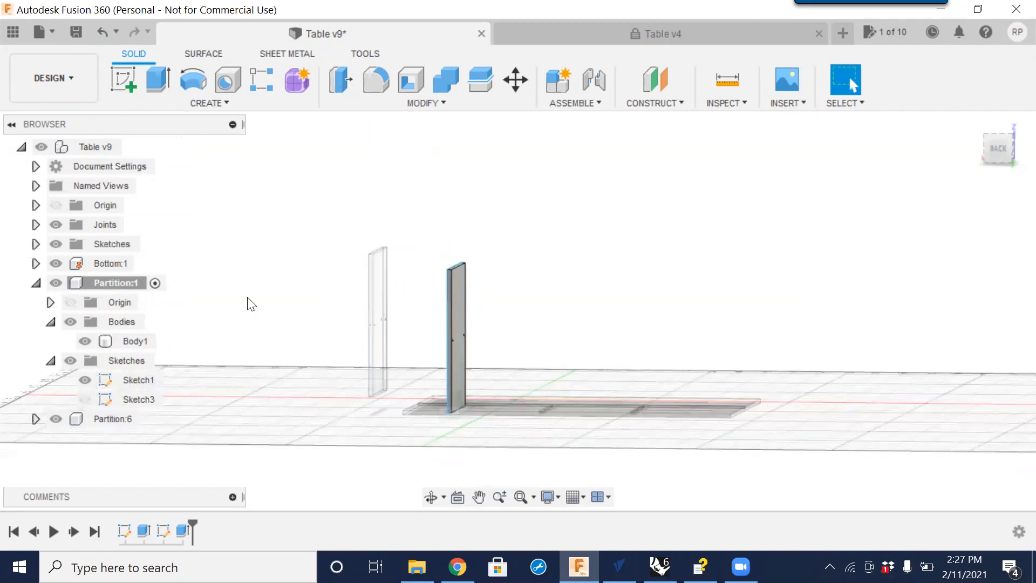
left_click(134, 285)
scroll(488, 322, "down", 3)
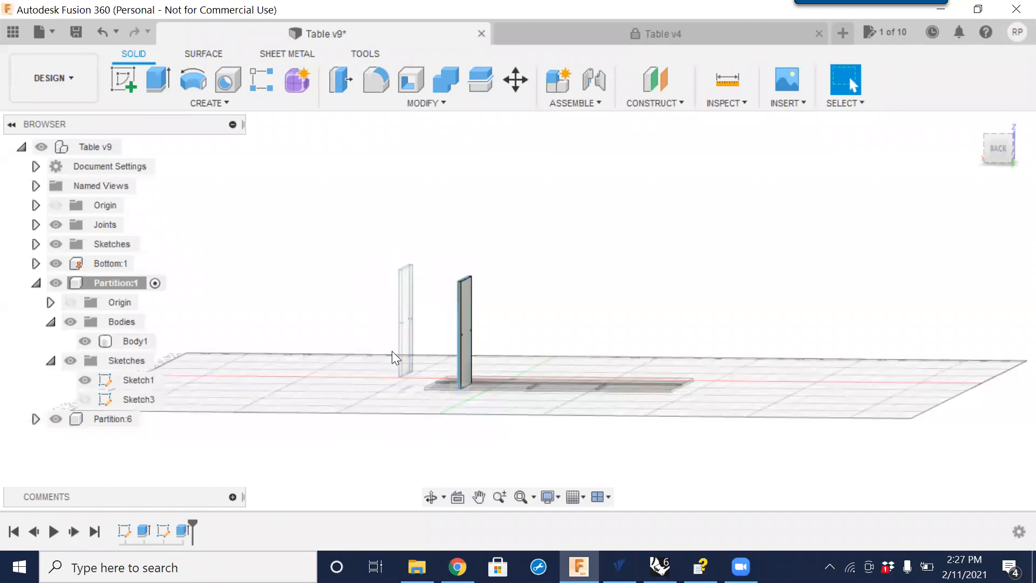
scroll(399, 323, "down", 1)
middle_click_drag(374, 331, 478, 379, "shift")
left_click(478, 379)
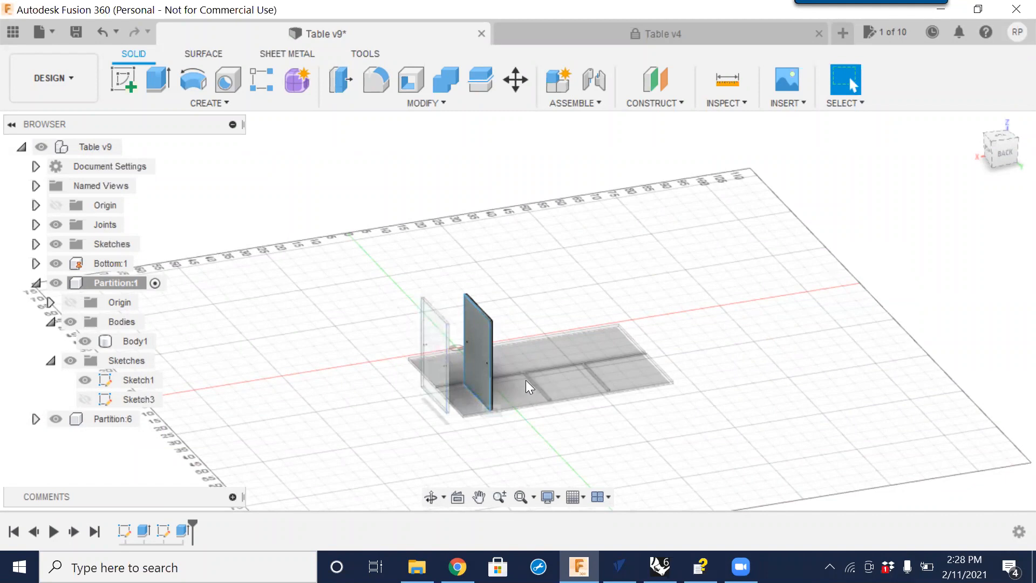
Hide Sketch1 of Partition:1 and activate the top-level Table v9 component.
left_click(93, 380)
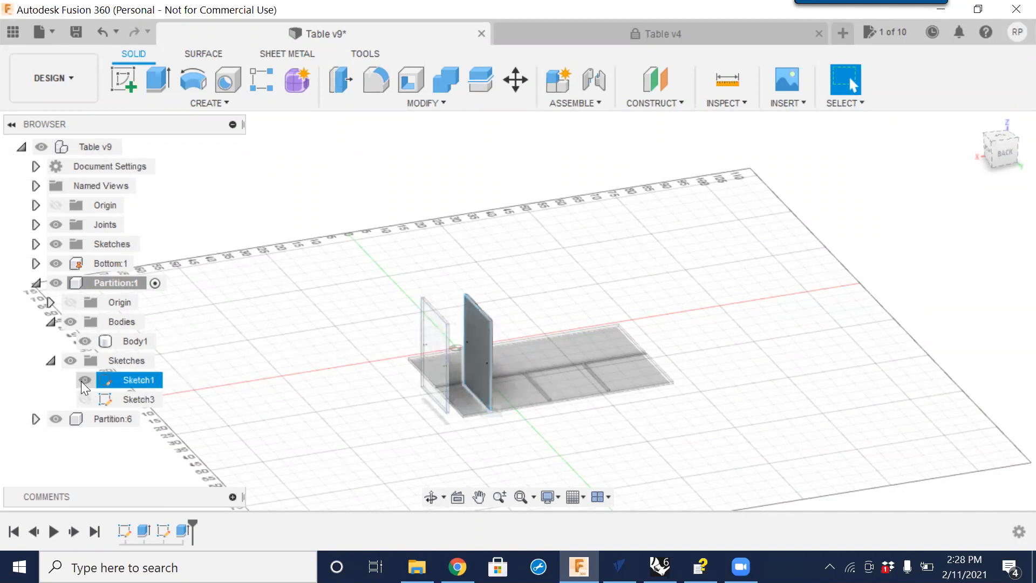
left_click(82, 380)
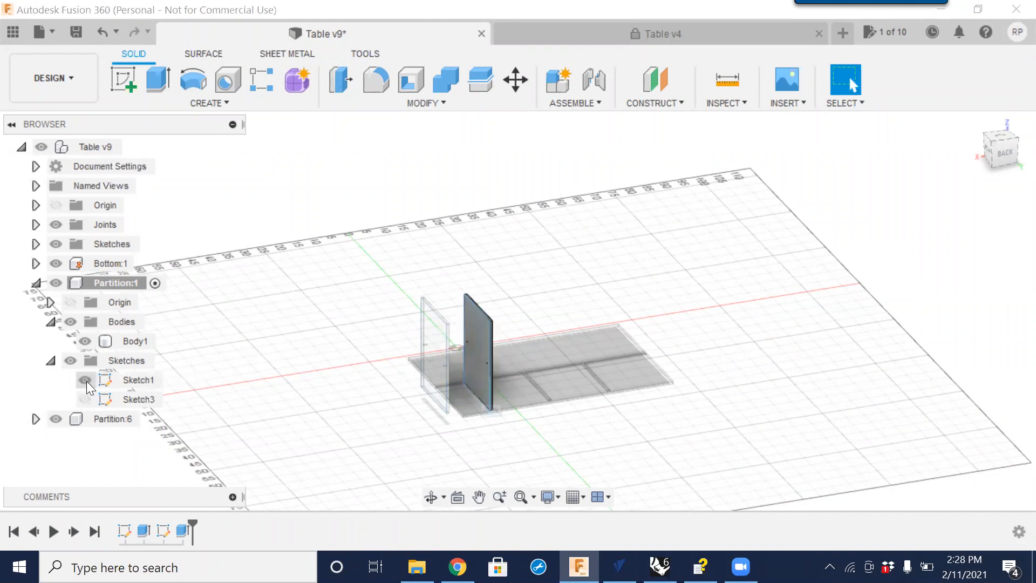
left_click(81, 379)
left_click(82, 380)
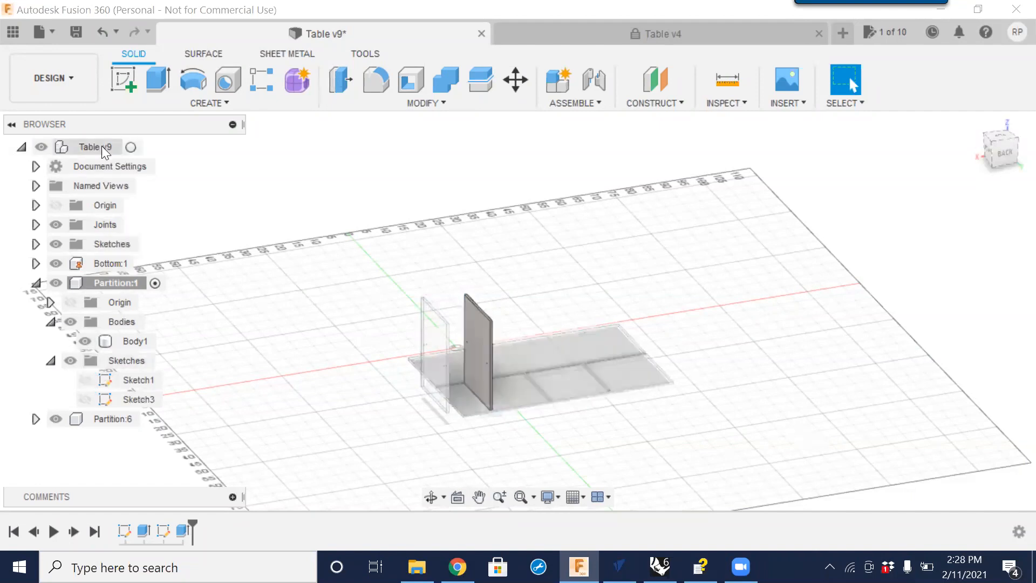
left_click(132, 149)
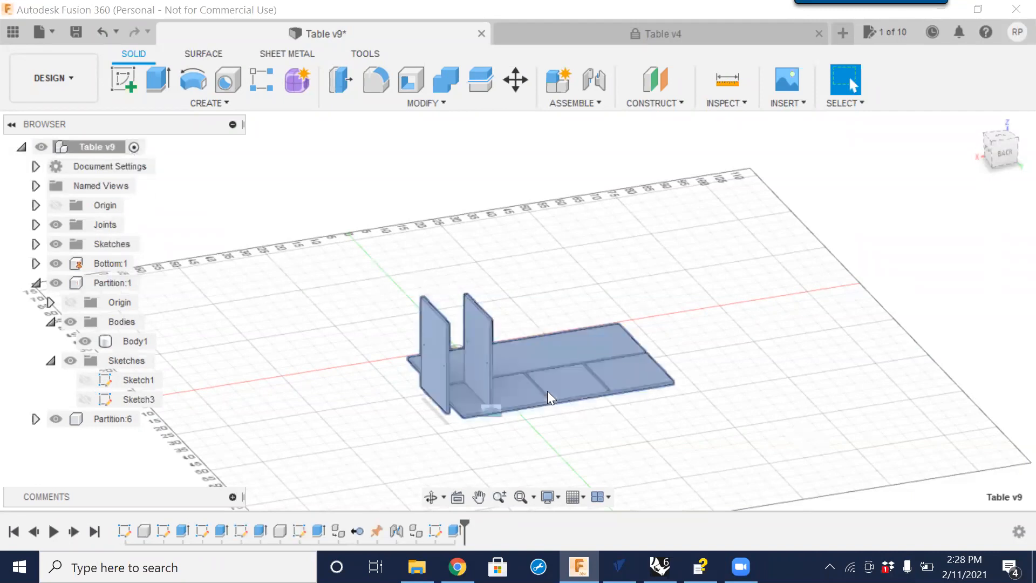
Start a Joint and pick a snap point on the edge of Partition:6 as the first component.
scroll(548, 395, "down", 4)
scroll(410, 389, "up", 5)
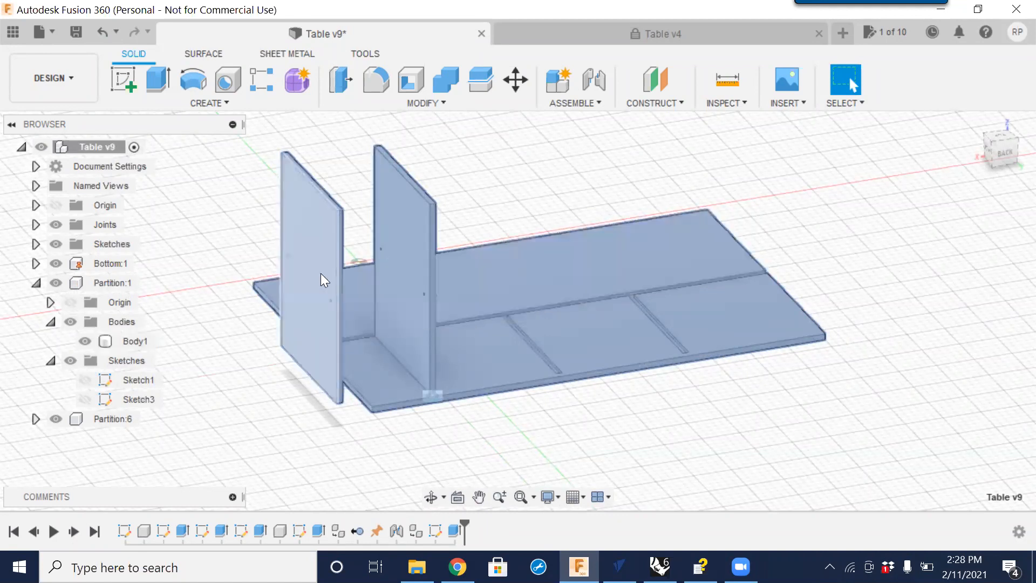
left_click(401, 264)
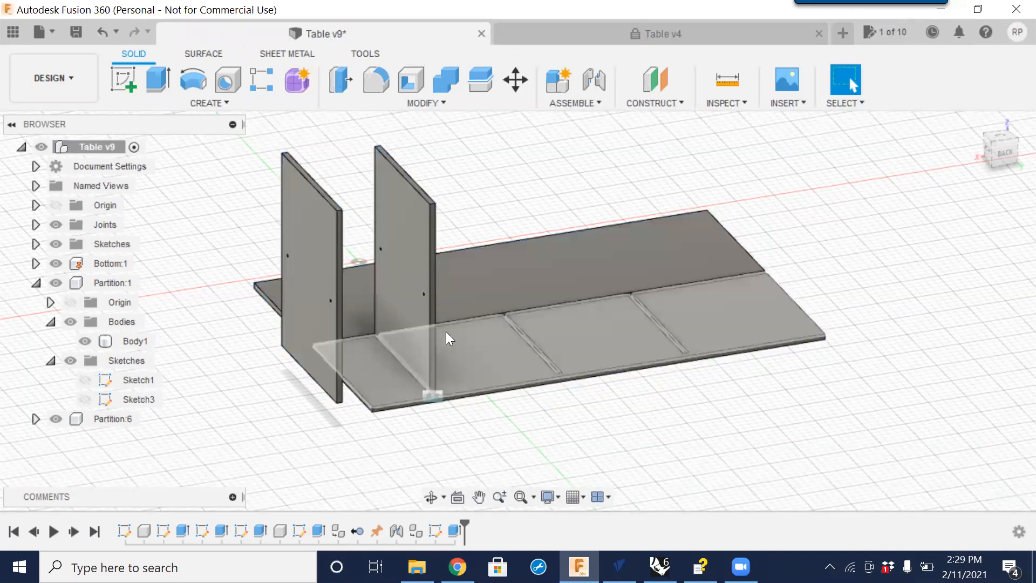
left_click(409, 294)
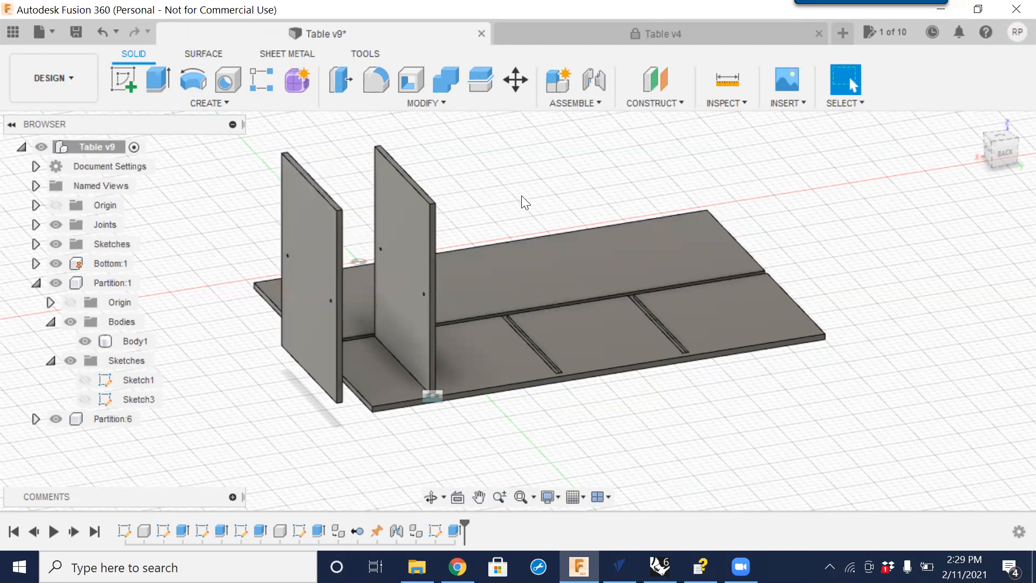
left_click(596, 89)
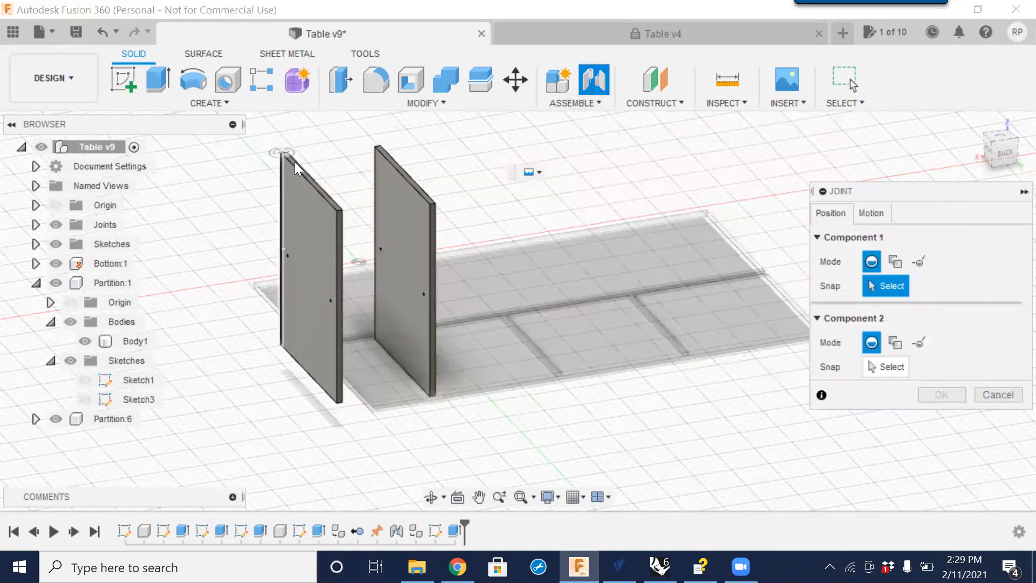
scroll(294, 162, "up", 8)
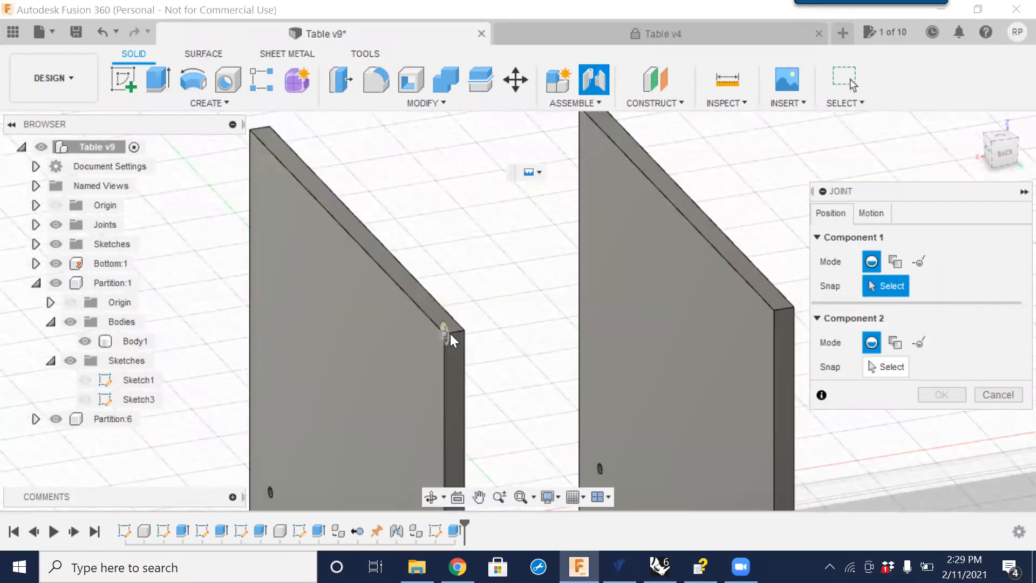
scroll(450, 333, "up", 3)
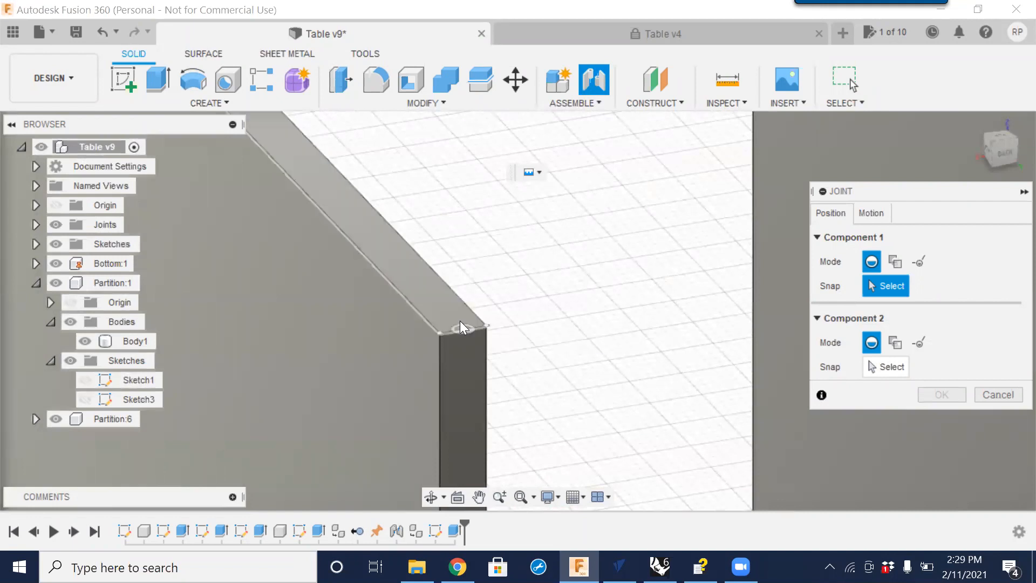
left_click(459, 324)
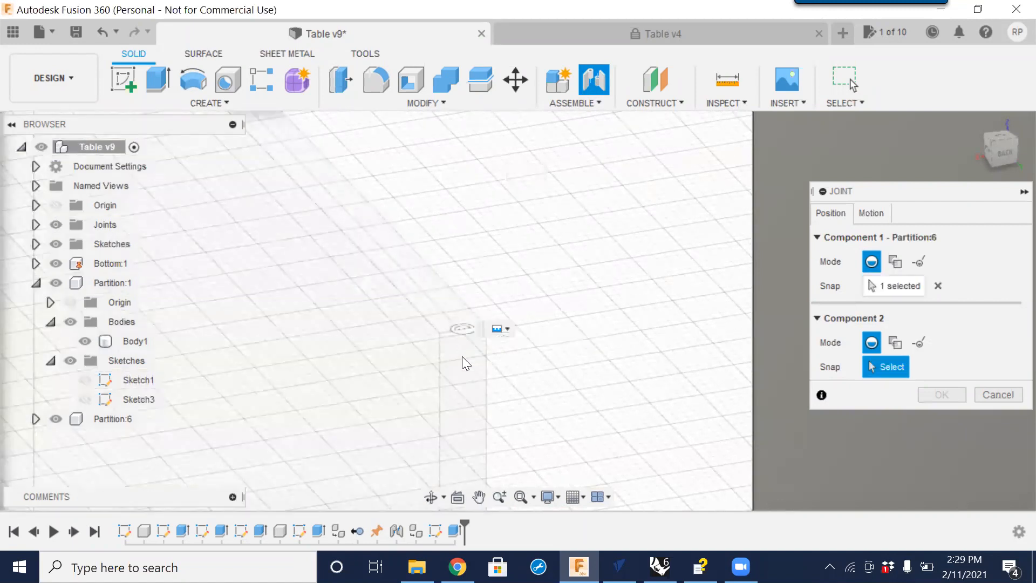
Pick the snap point in the slot of the bottom panel as the second component of the joint.
scroll(467, 324, "up", 4)
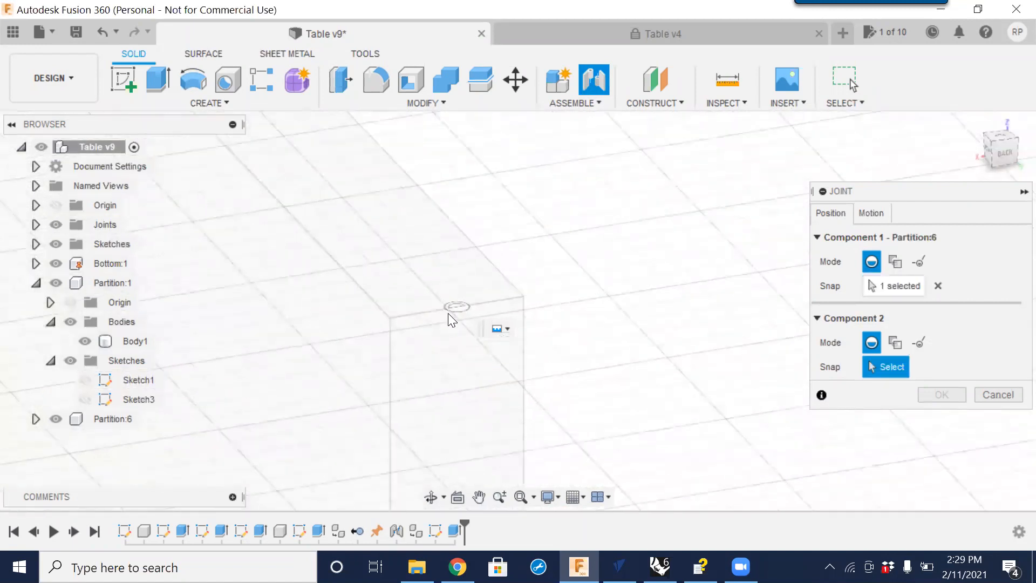
scroll(447, 262, "down", 10)
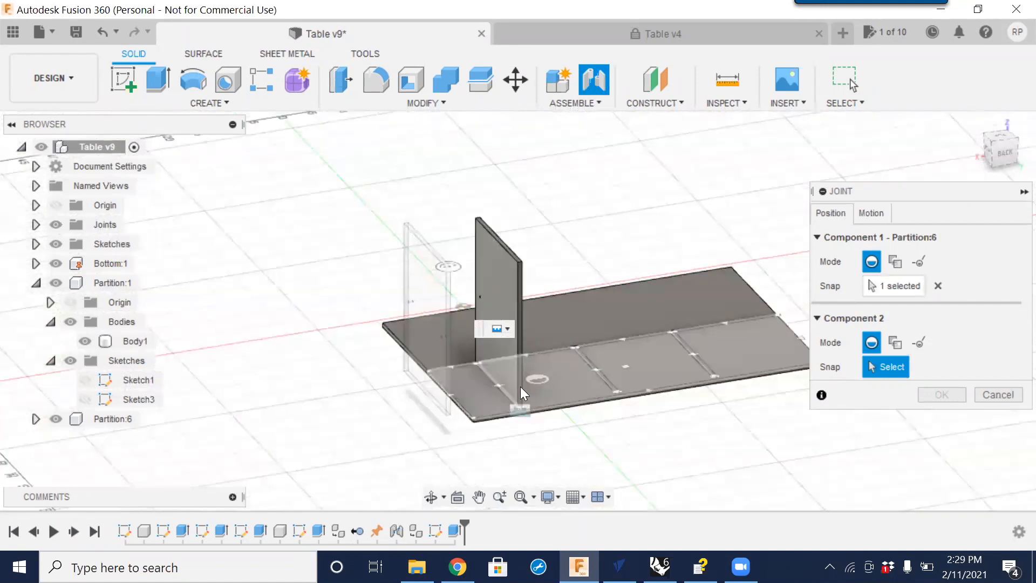
left_click(494, 387)
middle_click_drag(495, 387, 522, 368)
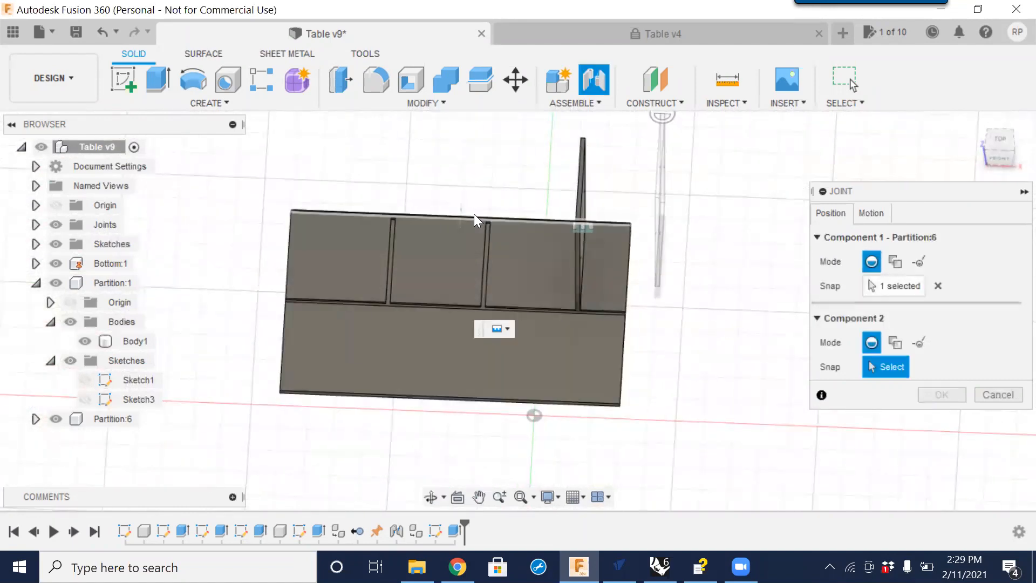
scroll(475, 215, "up", 5)
scroll(489, 229, "up", 5)
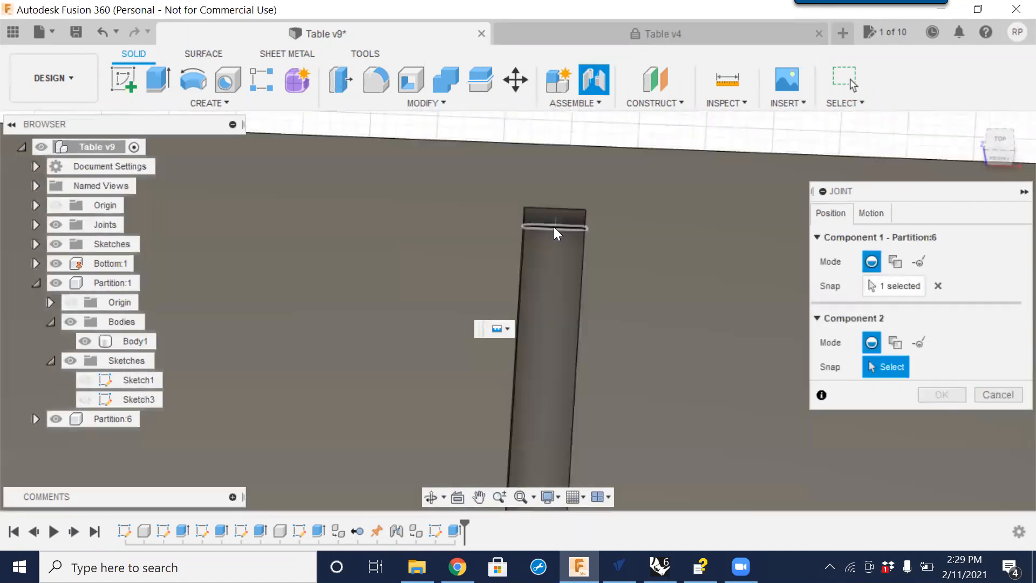
left_click(553, 230)
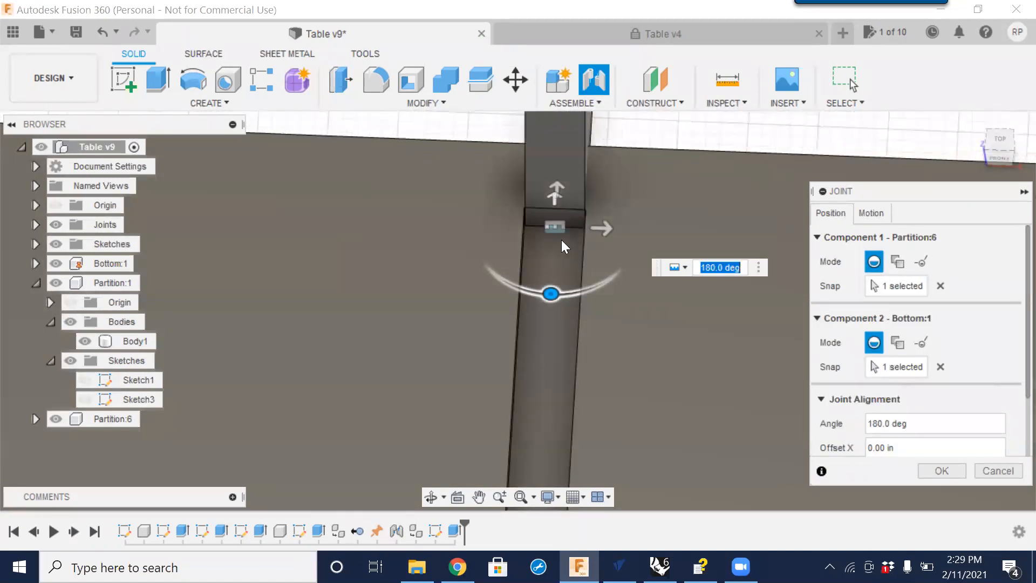
Set the joint angle to 0 deg and confirm the joint.
scroll(561, 239, "down", 5)
middle_click_drag(640, 270, 546, 306)
middle_click_drag(627, 301, 479, 300, "shift")
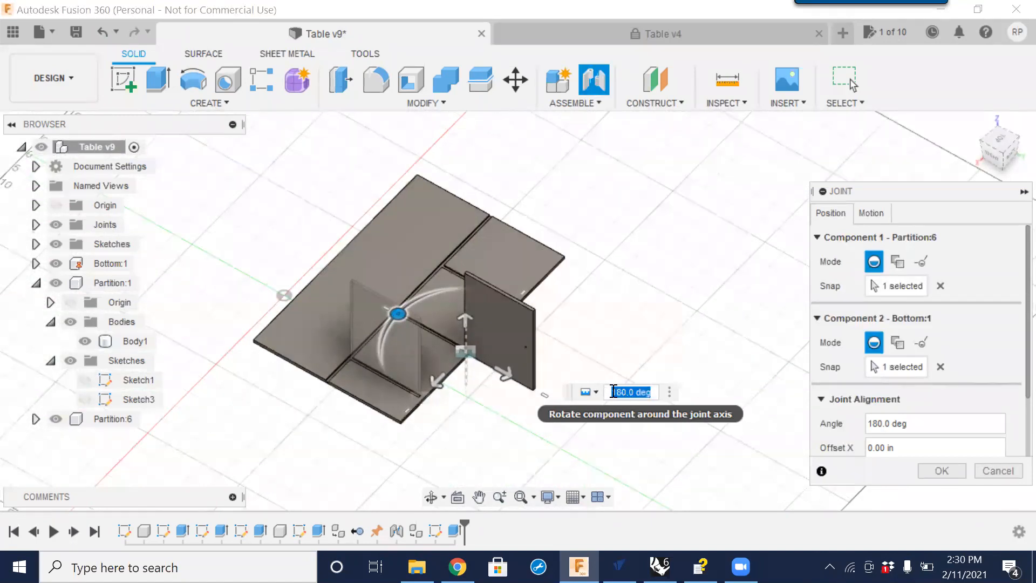
type("0")
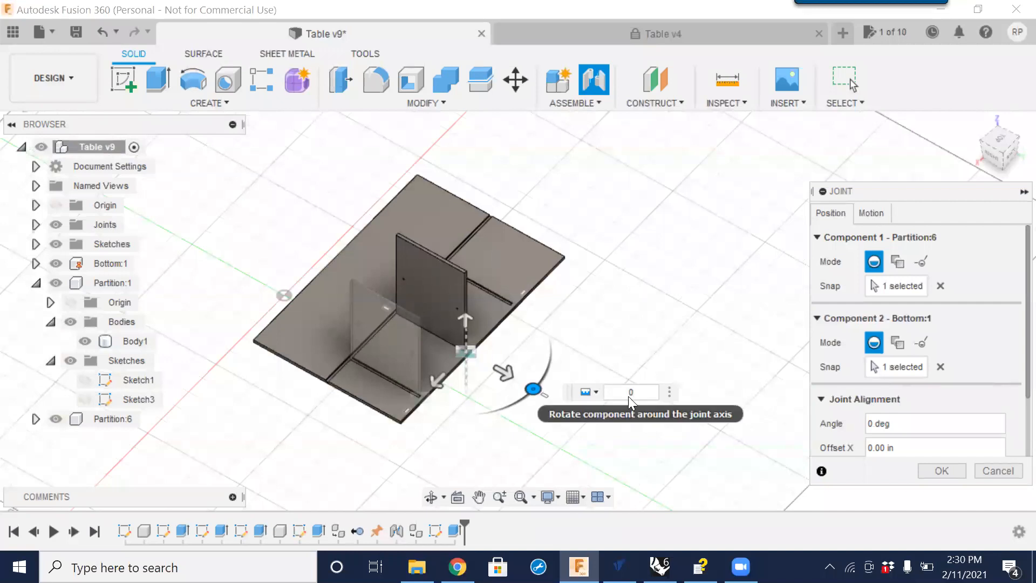
key("Return")
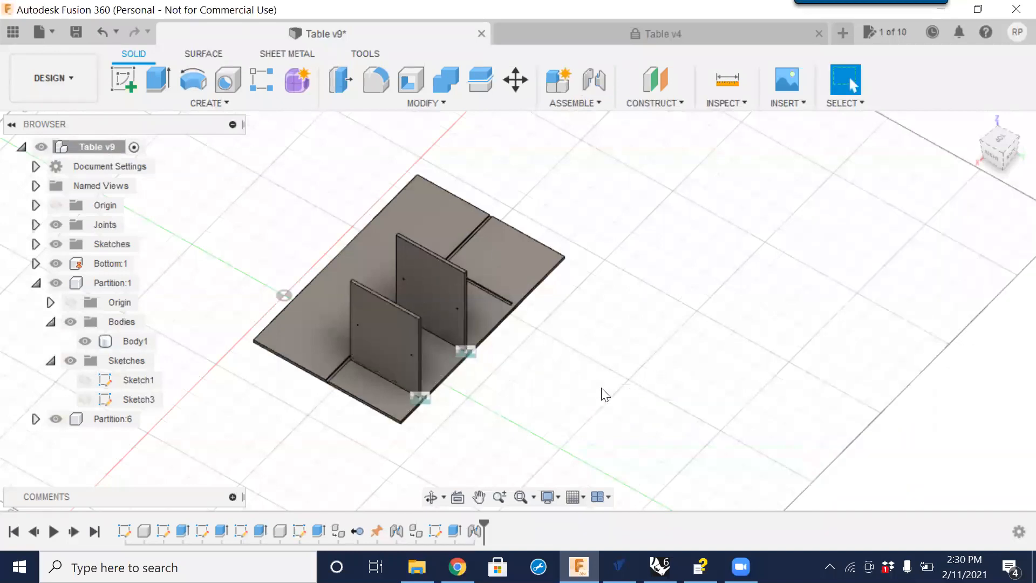
Examine the two partitions standing on the bottom panel from several angles.
mouse_move(425, 378)
middle_mouse_down("shift")
mouse_move(455, 393)
mouse_move(444, 382)
middle_mouse_up("shift")
middle_click_drag(464, 421, 381, 349, "shift")
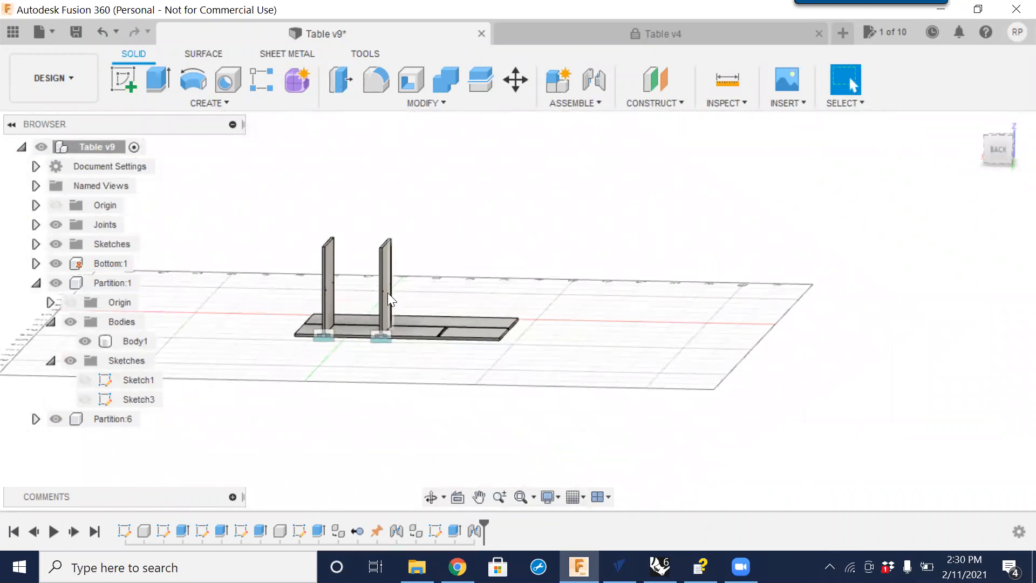
scroll(387, 293, "up", 5)
scroll(377, 291, "up", 5)
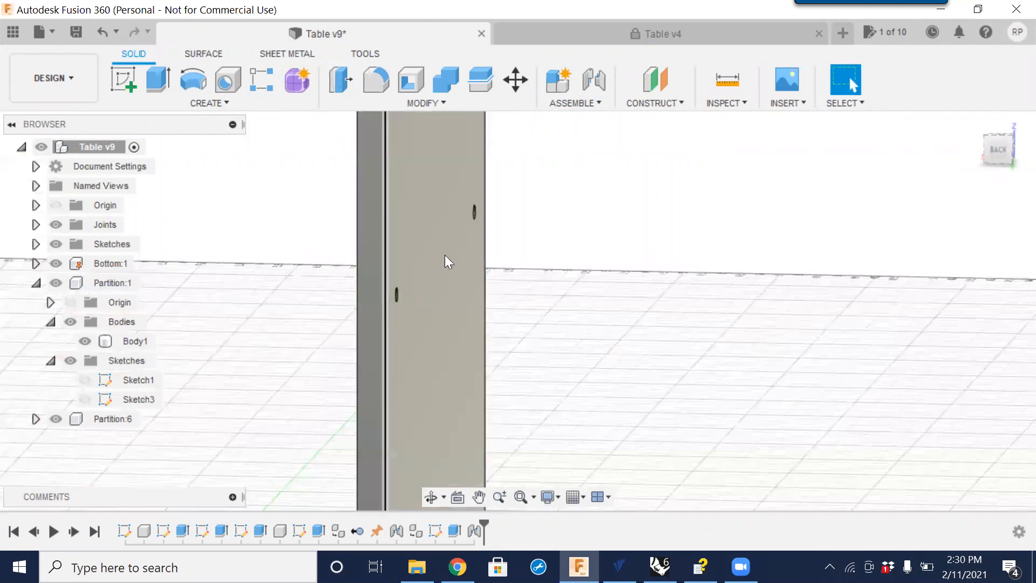
scroll(504, 197, "down", 5)
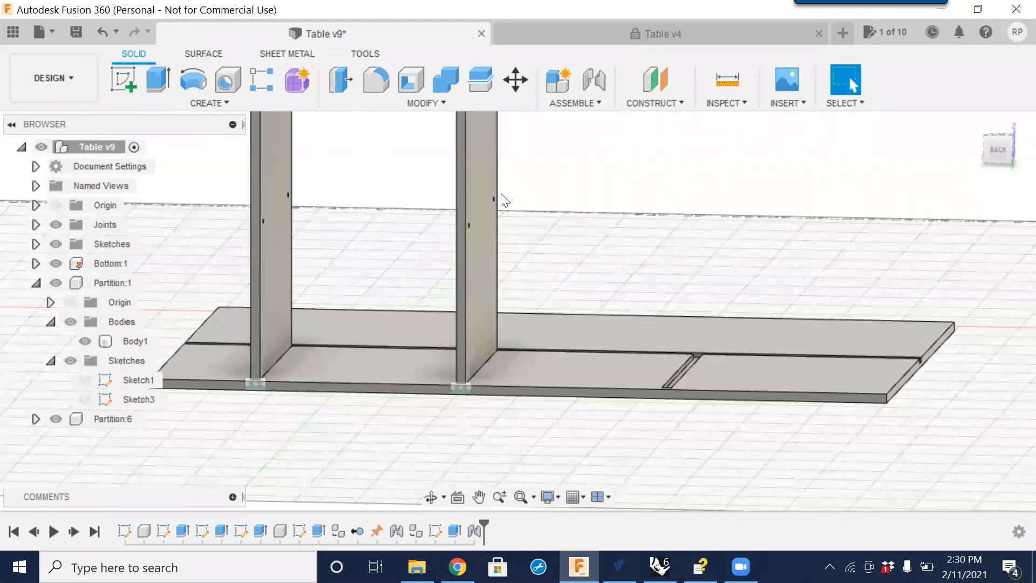
scroll(505, 200, "down", 3)
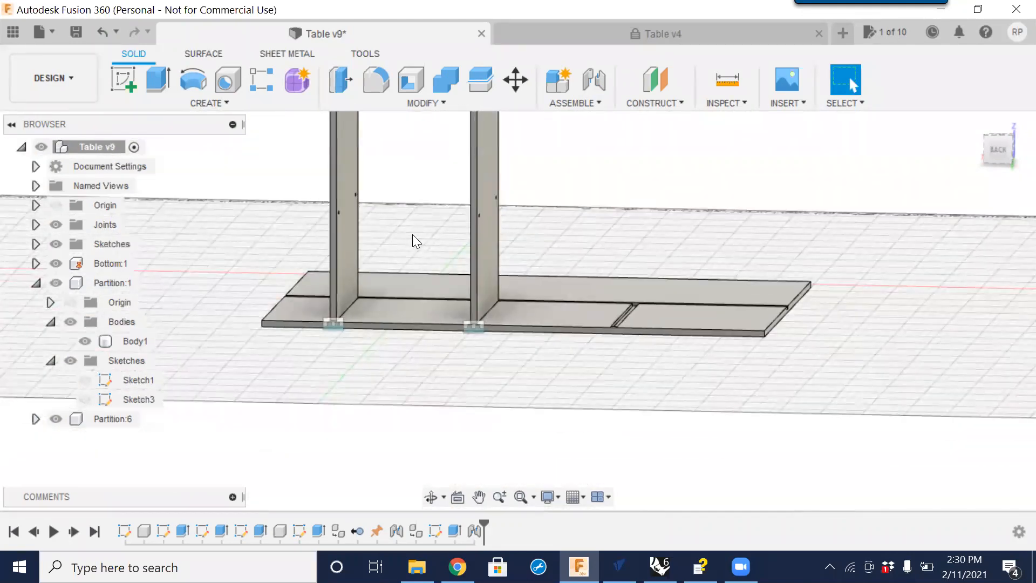
scroll(426, 238, "down", 3)
middle_click_drag(398, 294, 428, 382)
Open Change Parameters and set the Height user parameter to 36 in.
left_click(443, 103)
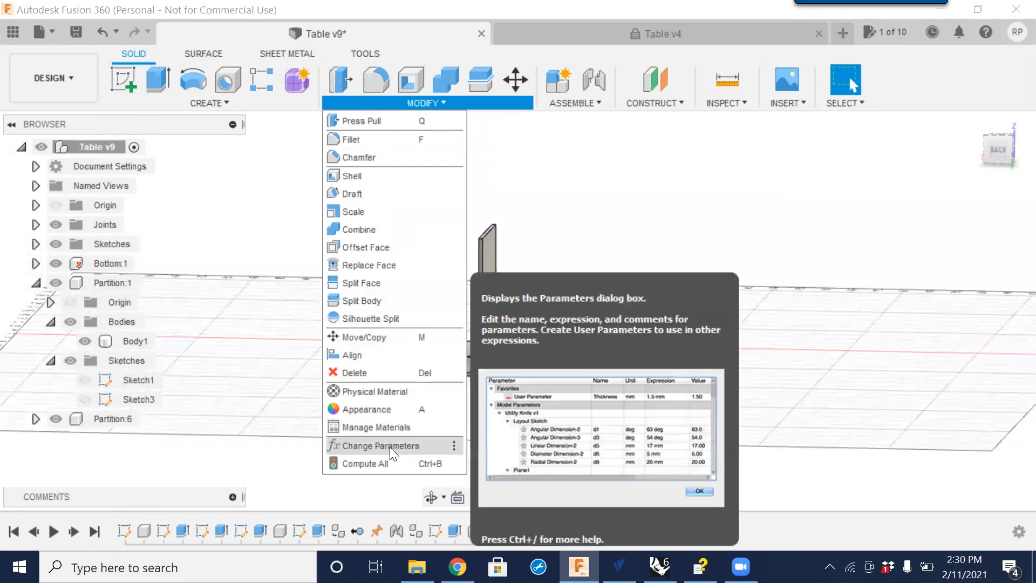
left_click(389, 446)
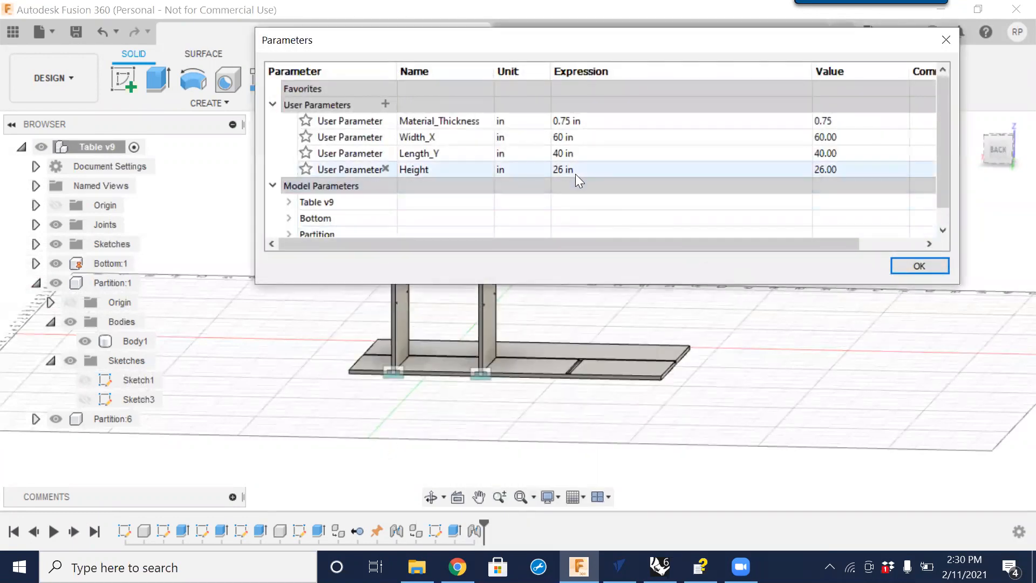
double_click(569, 170)
left_click_drag(583, 169, 547, 172)
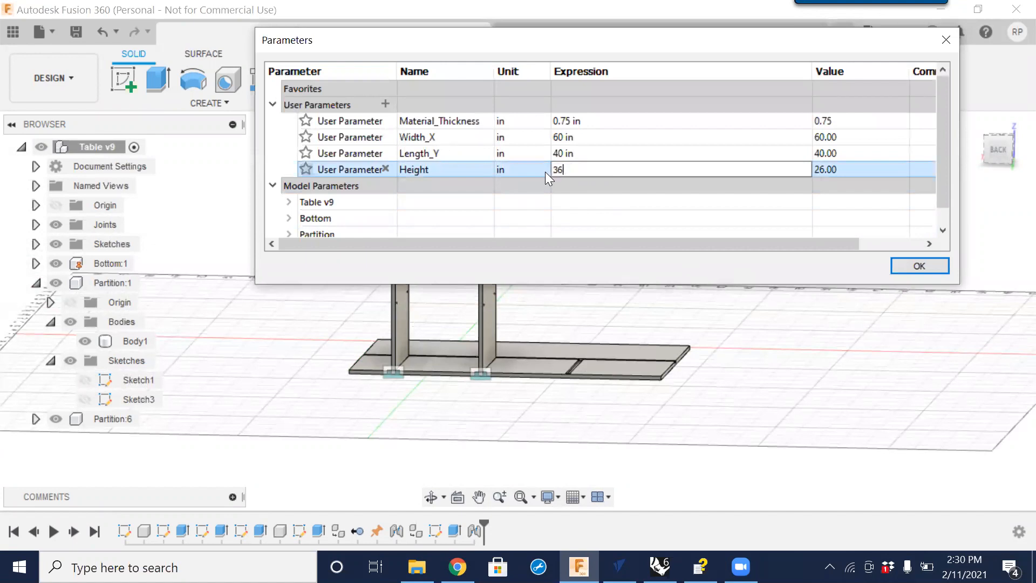
type("36")
key("Return")
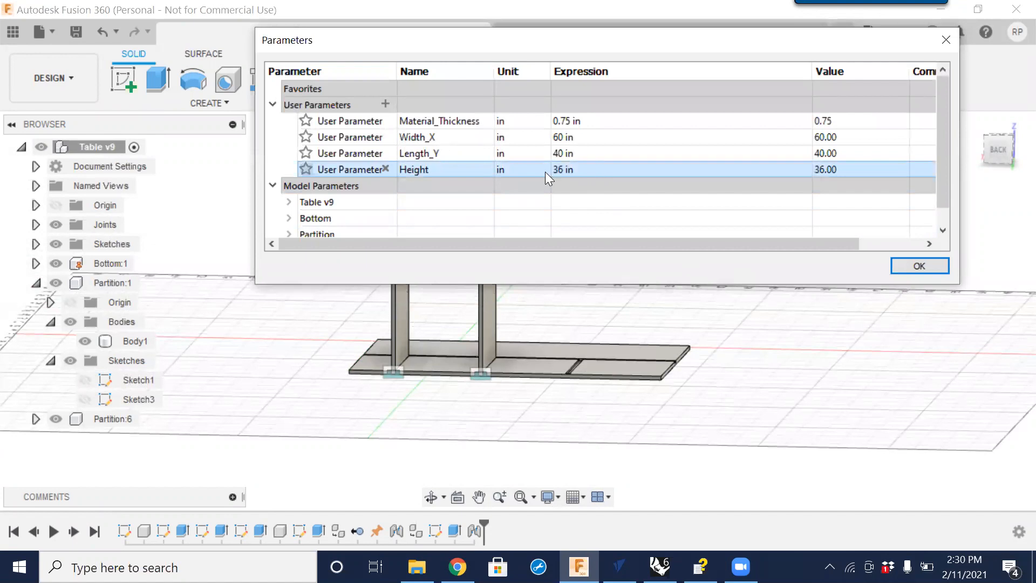
left_click(919, 266)
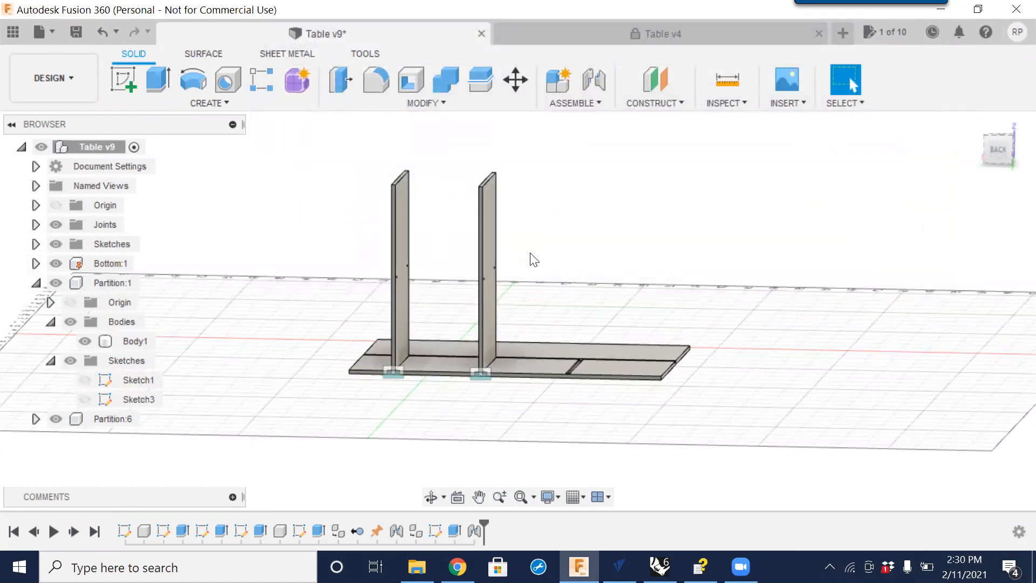
Reopen Change Parameters and set the Height user parameter to 24 in.
middle_click_drag(615, 406, 555, 428, "shift")
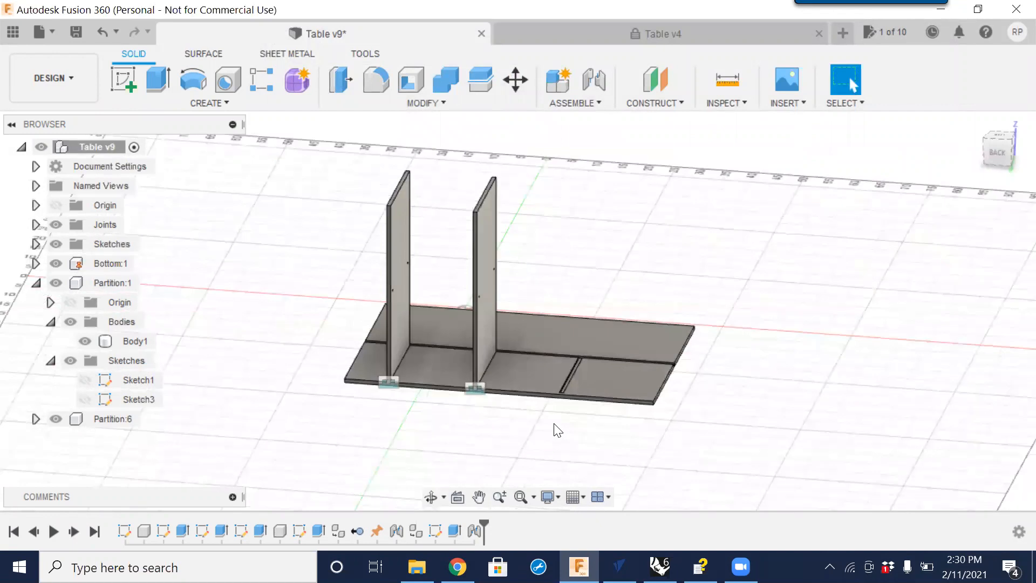
left_click(442, 102)
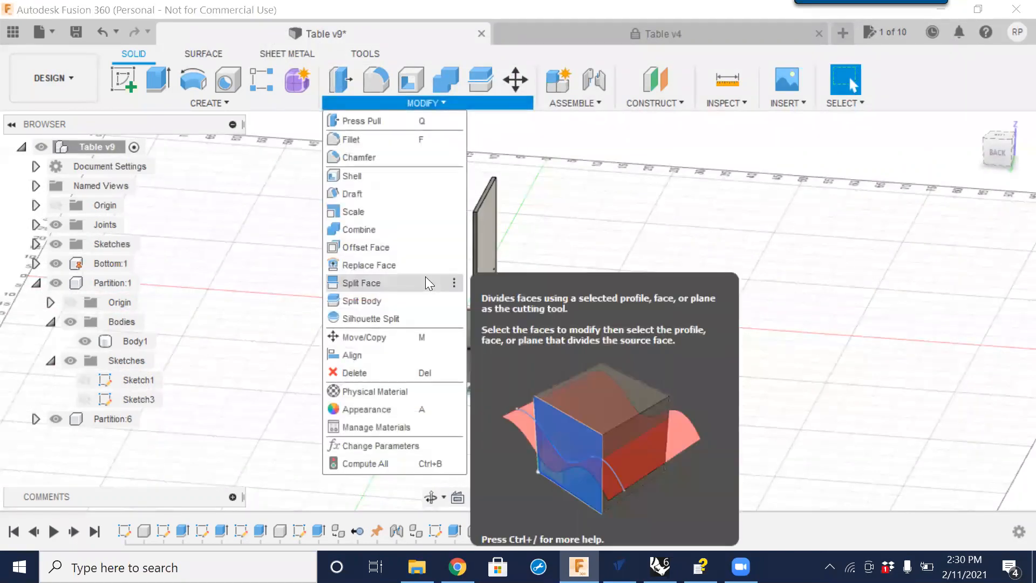
left_click(389, 446)
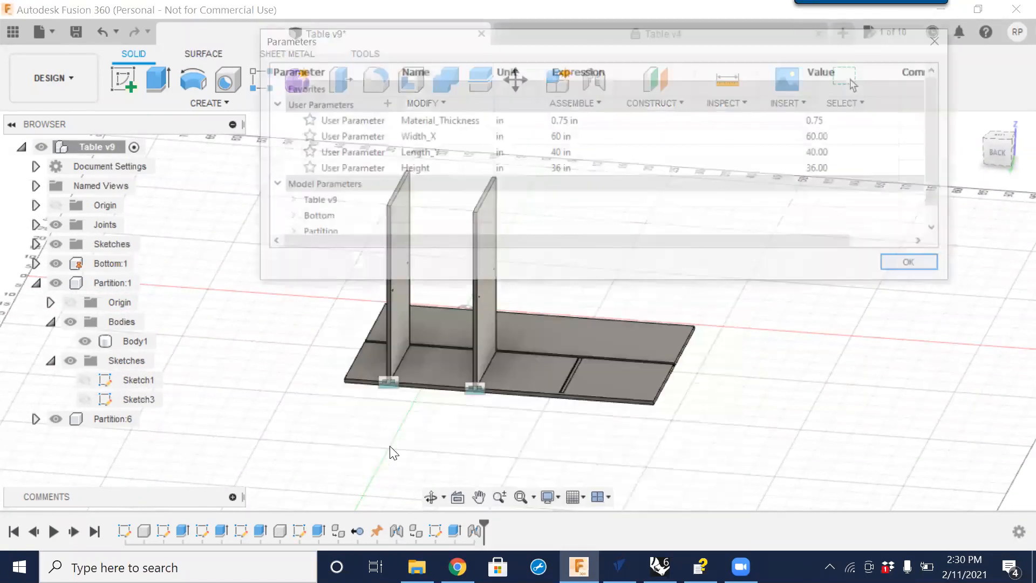
double_click(562, 171)
type("24")
key("Return")
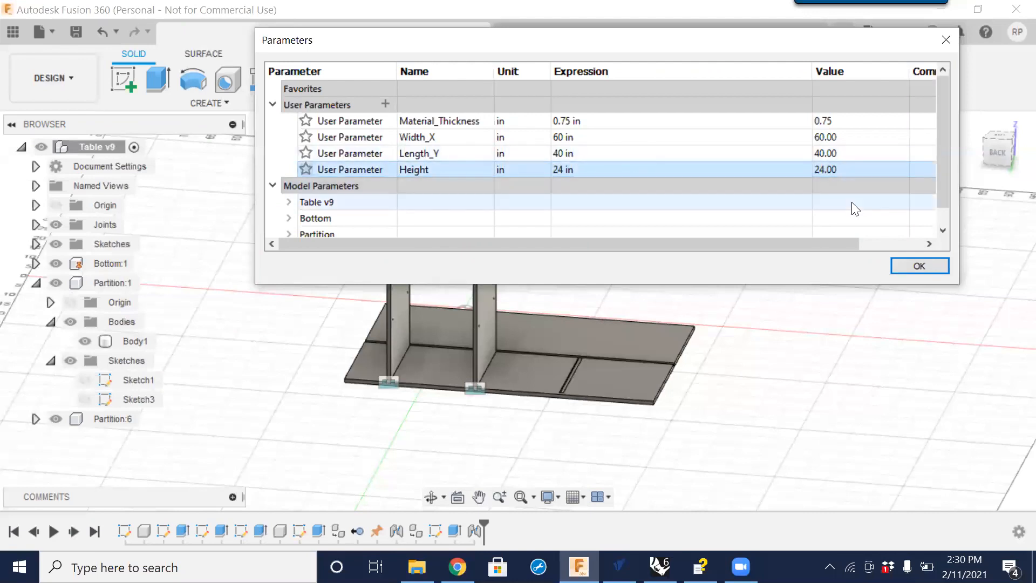
left_click(919, 266)
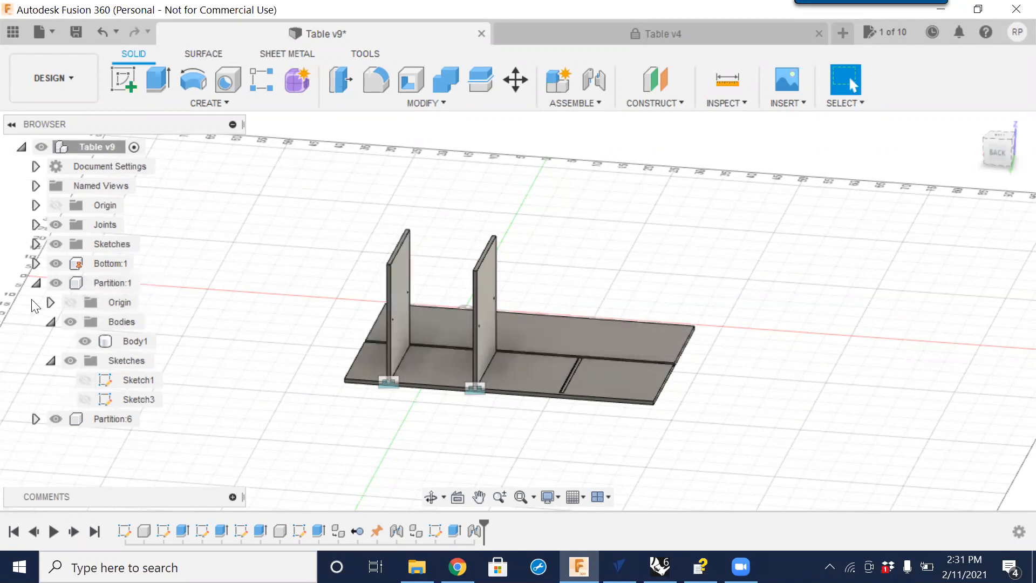
Copy the Partition:1 component.
left_click(35, 282)
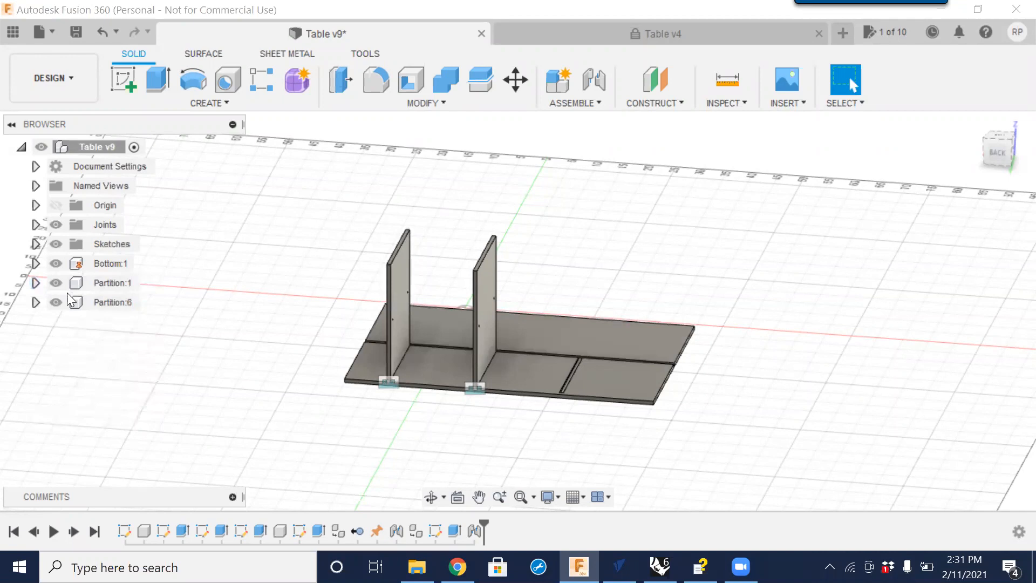
left_click(105, 303)
left_click(104, 286)
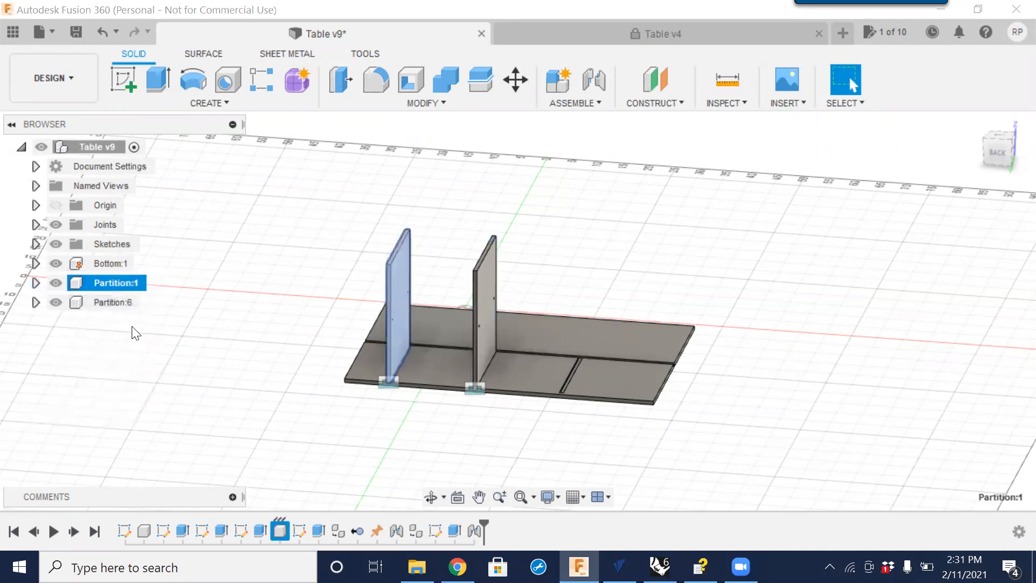
right_click(113, 282)
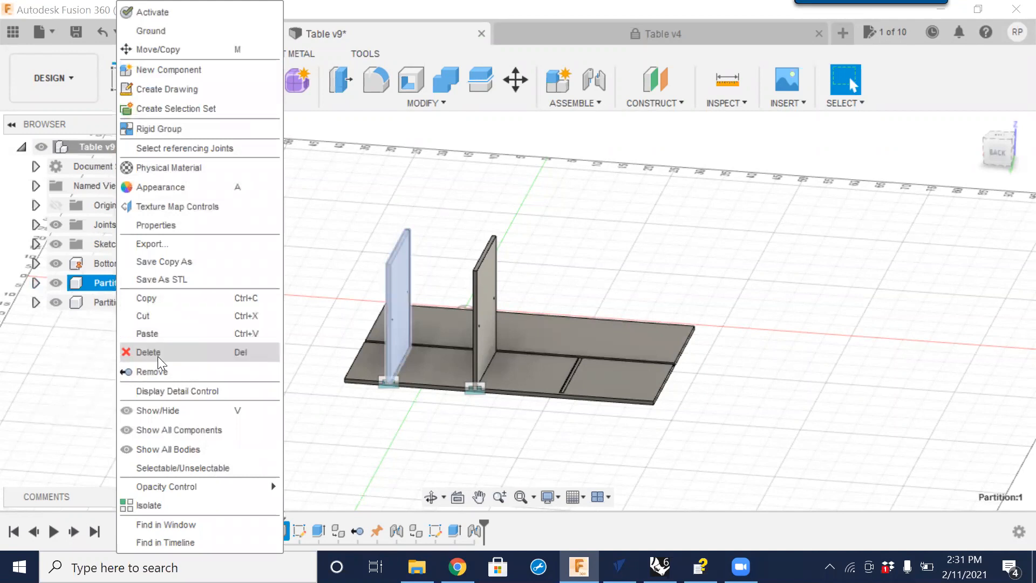
left_click(153, 298)
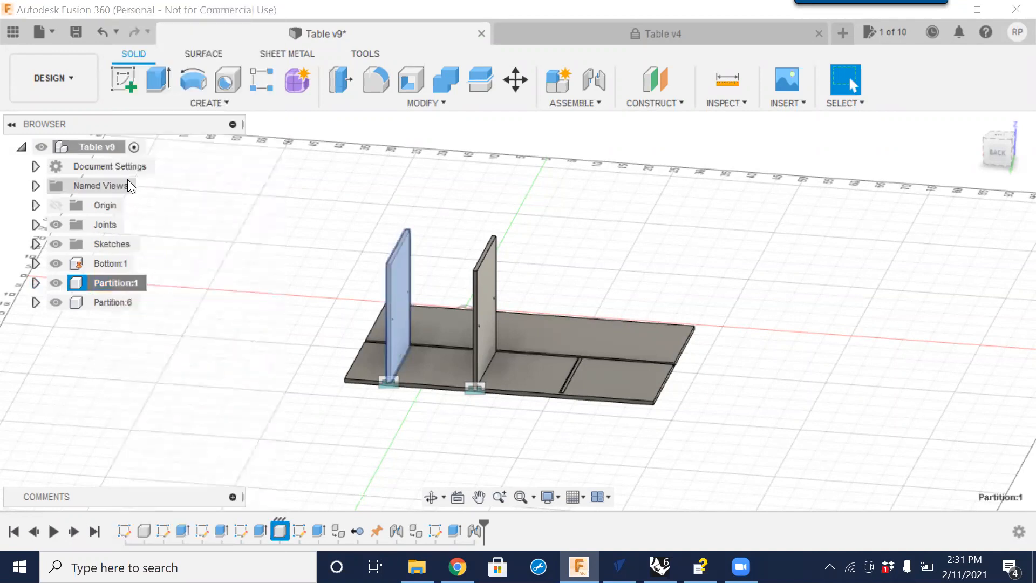
Paste a new copy of the partition into the top-level design and move it beside the bottom panel.
left_click(94, 147)
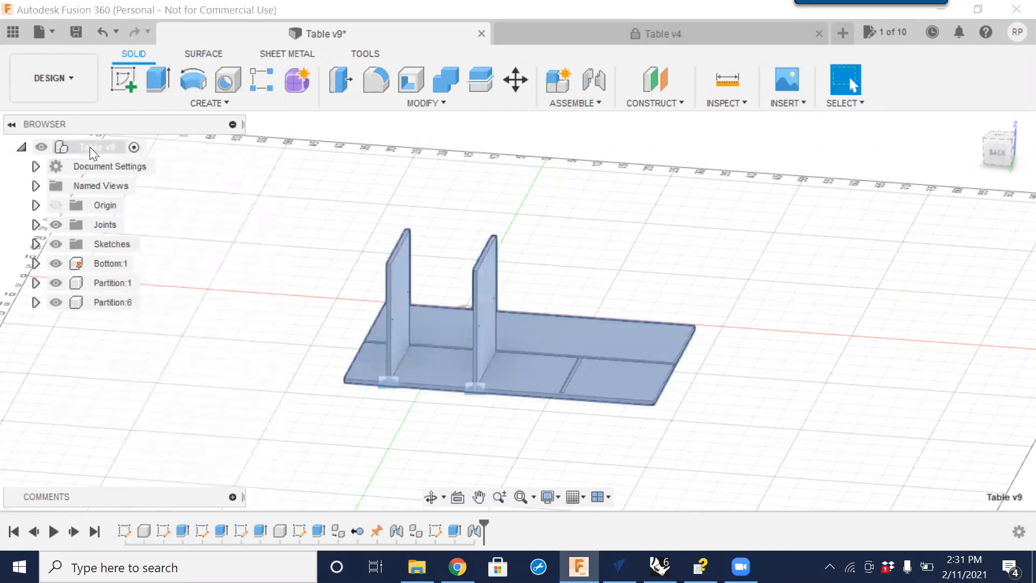
right_click(90, 147)
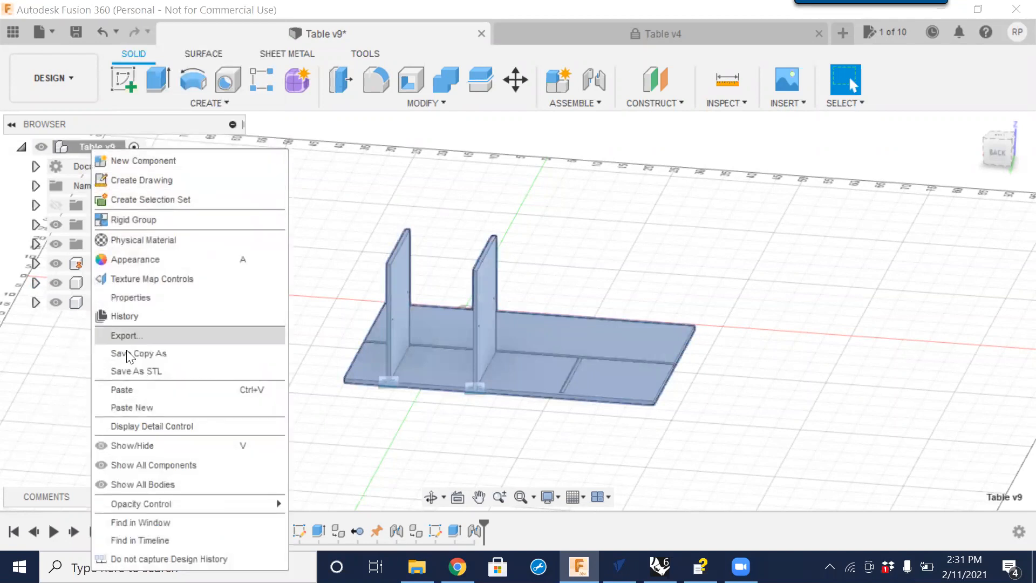
left_click(143, 408)
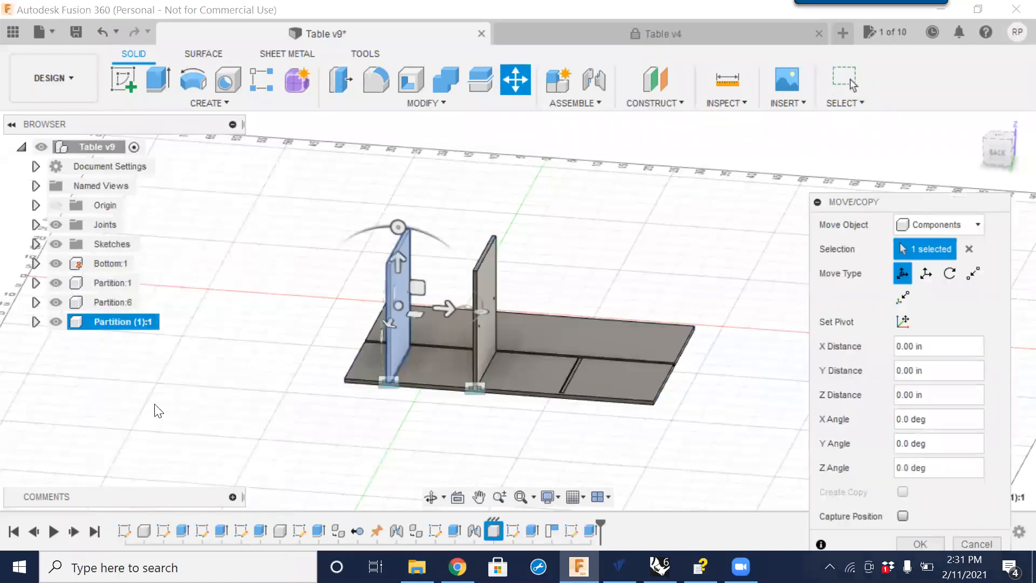
left_click_drag(398, 309, 313, 289)
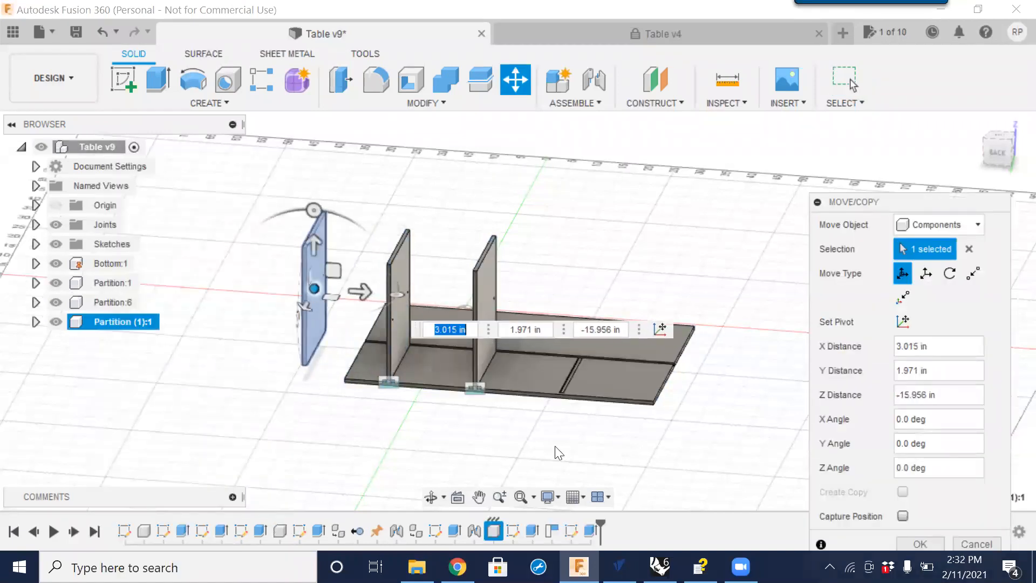
left_click(924, 542)
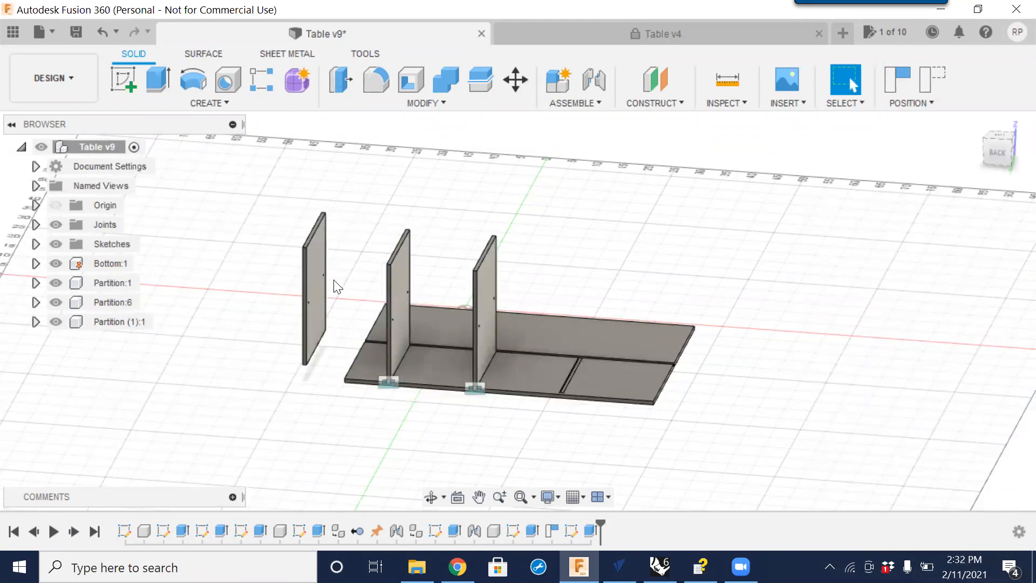
Try to delete a face of the pasted partition copy.
left_click(394, 281)
left_click(488, 280)
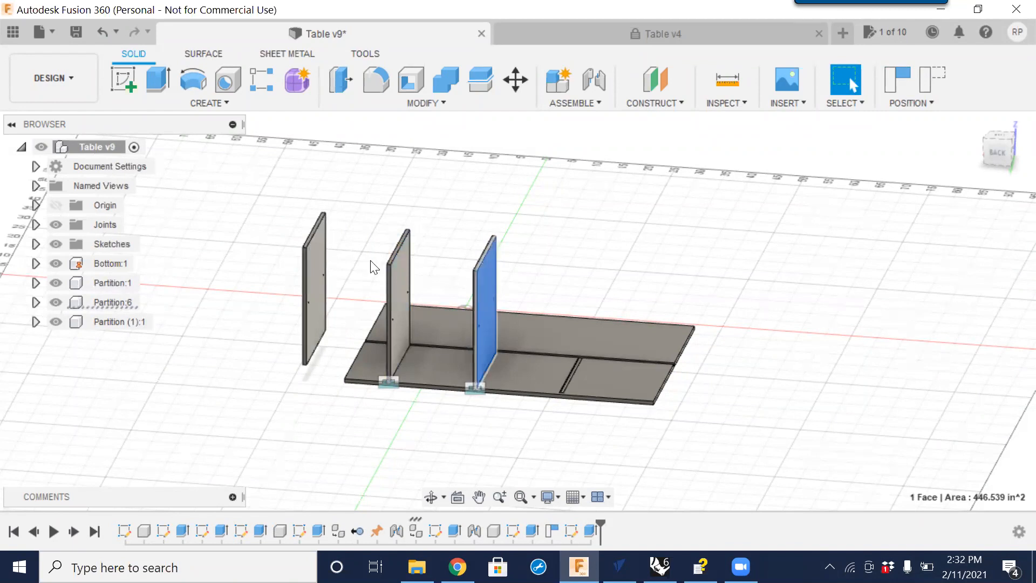
left_click(314, 271)
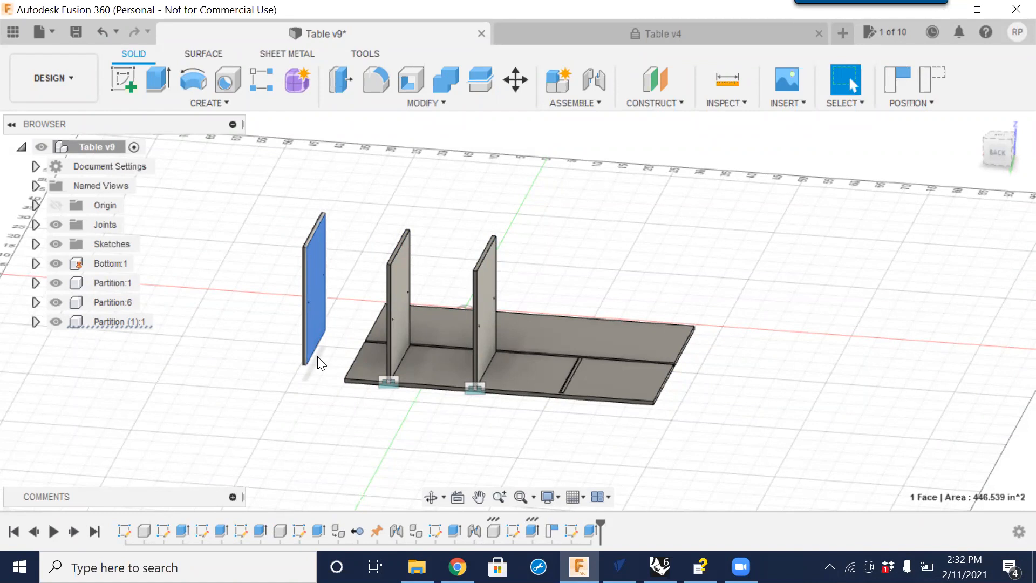
right_click(318, 290)
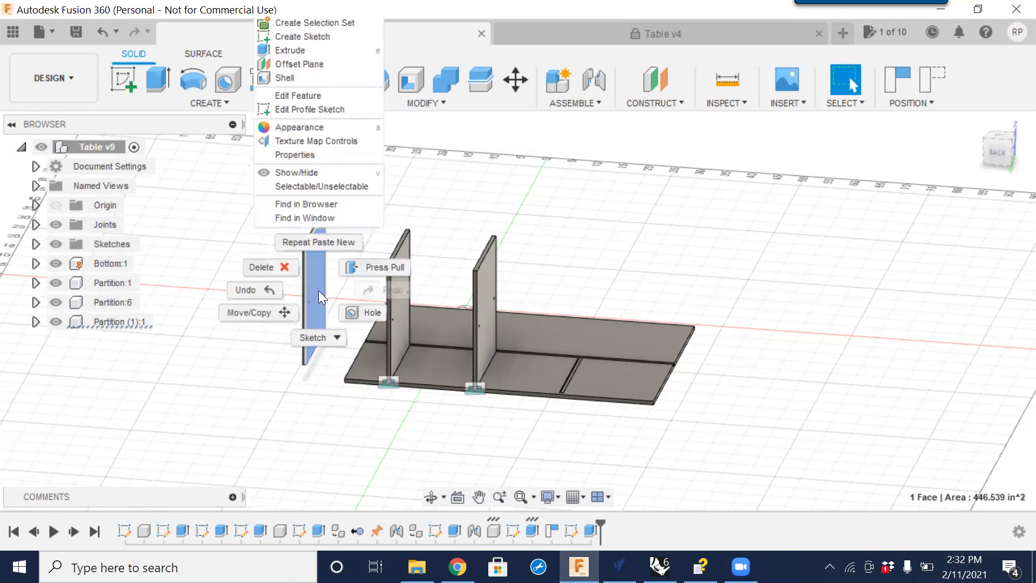
left_click(264, 267)
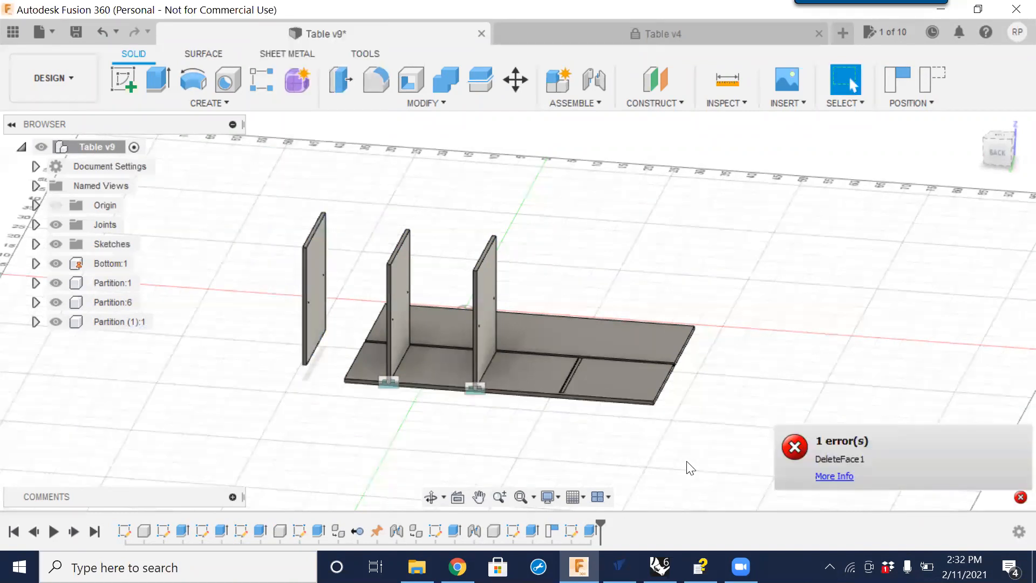
left_click(858, 431)
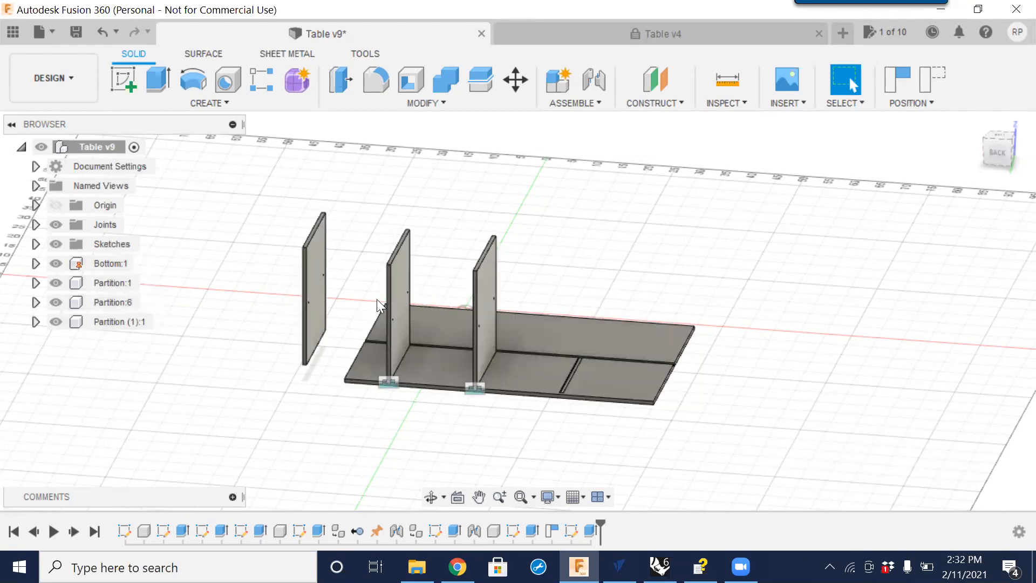
Delete the pasted Partition (1):1 component, accepting the deletion warning.
left_click(111, 322)
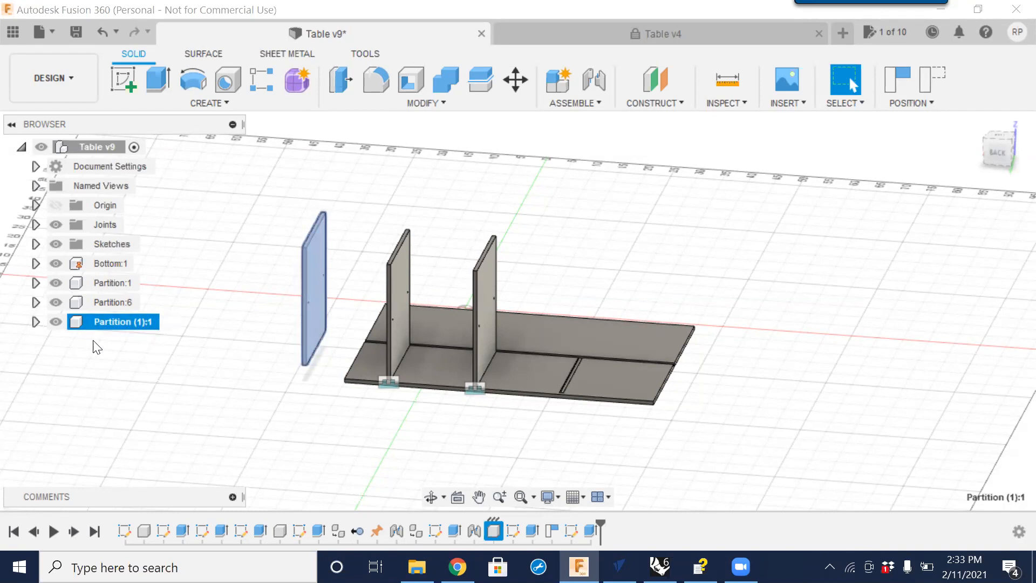
right_click(130, 324)
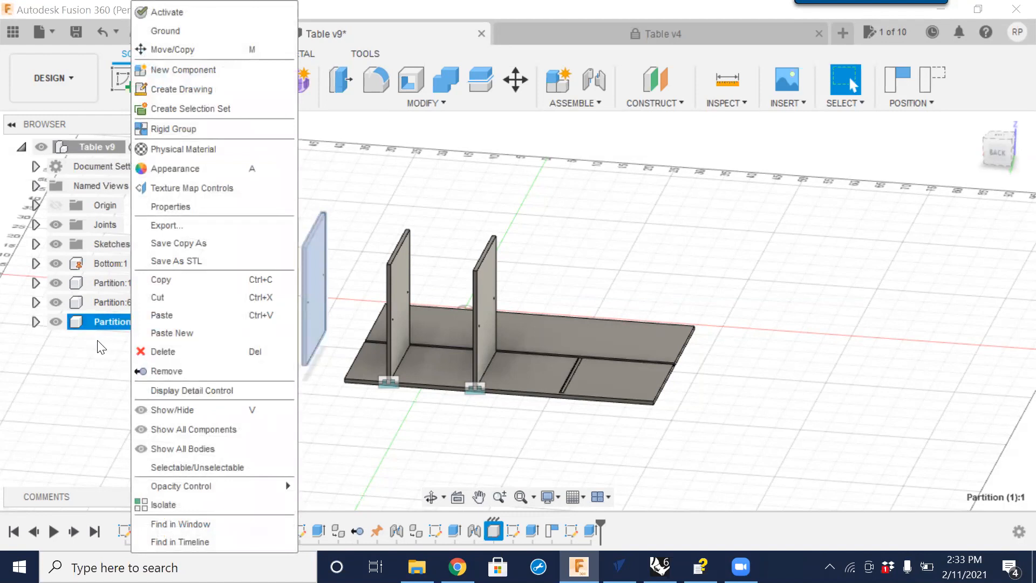
double_click(102, 322)
left_click(152, 323)
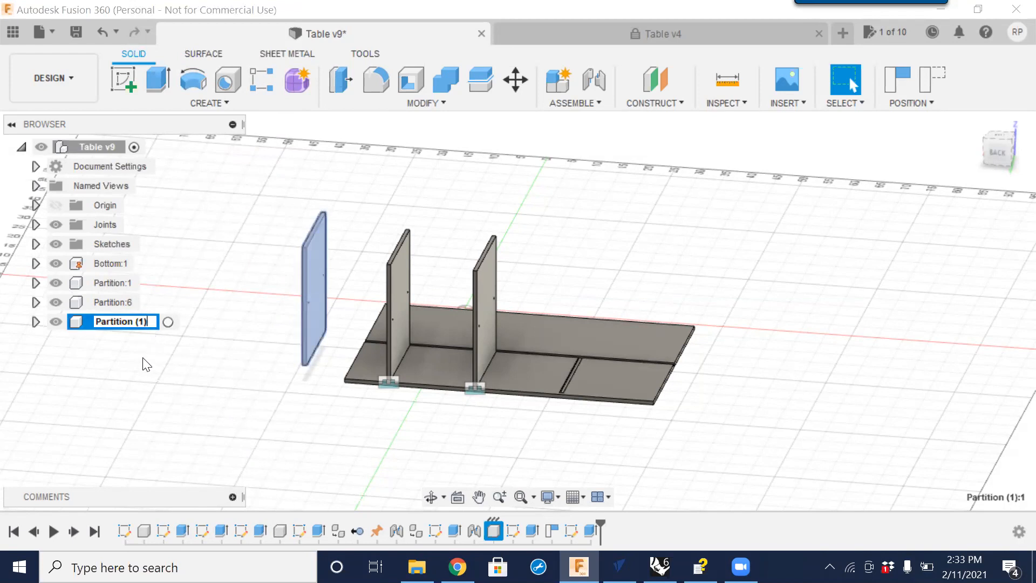
left_click(160, 387)
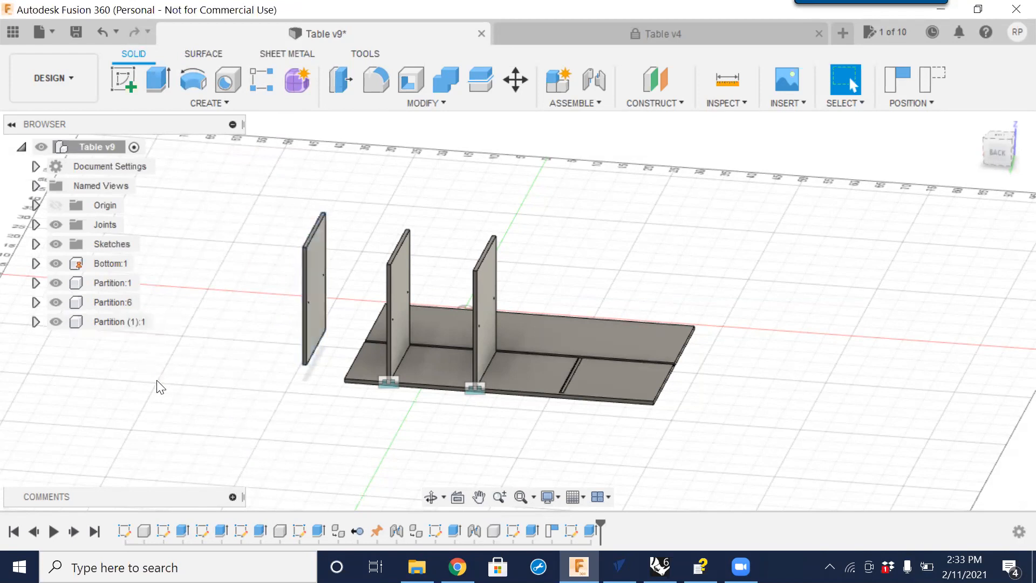
right_click(119, 321)
left_click(151, 352)
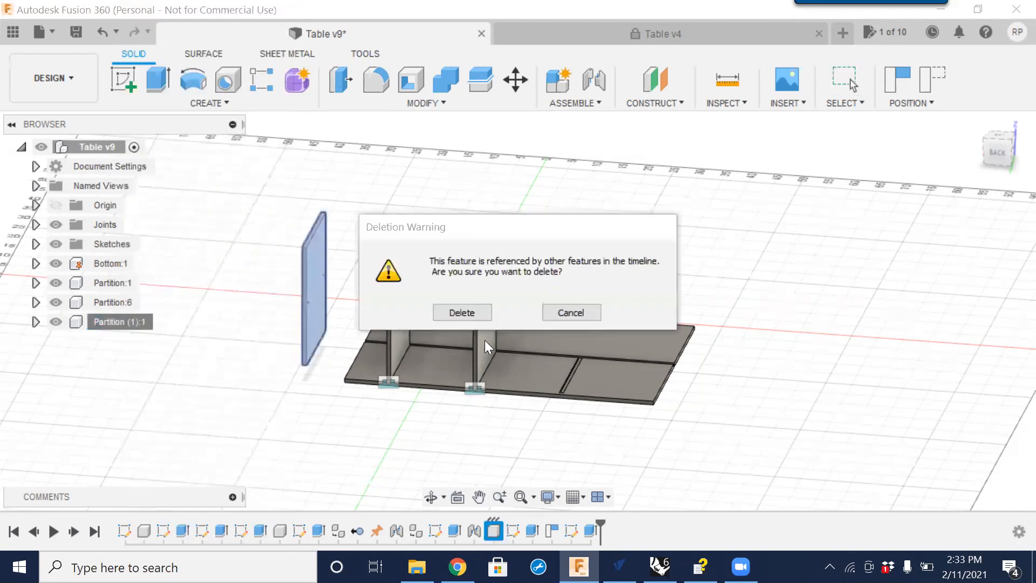
left_click(465, 318)
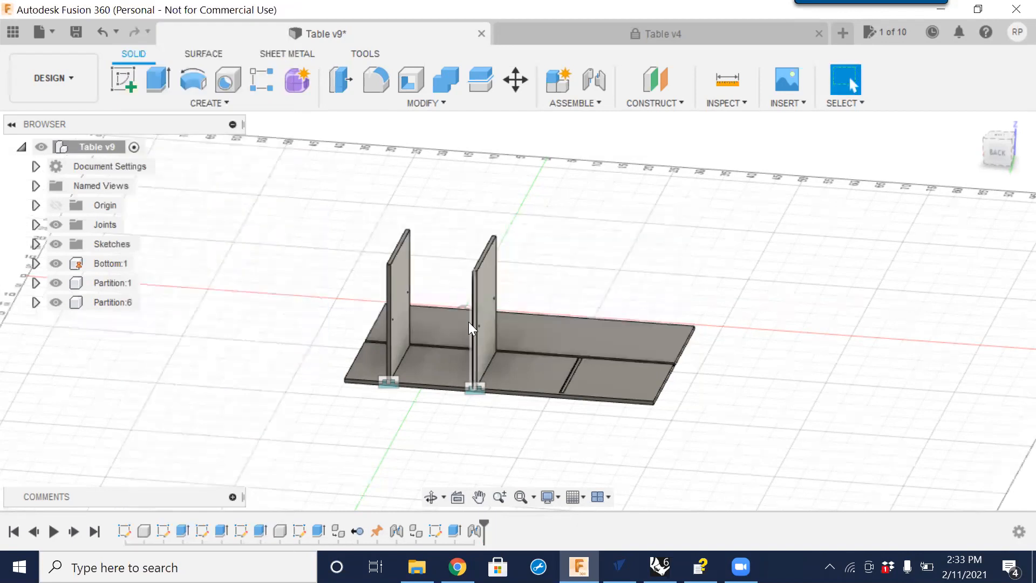
Copy Partition:6, paste it into the top-level design, and move the copy beside the bottom panel.
left_click(124, 301)
right_click(124, 302)
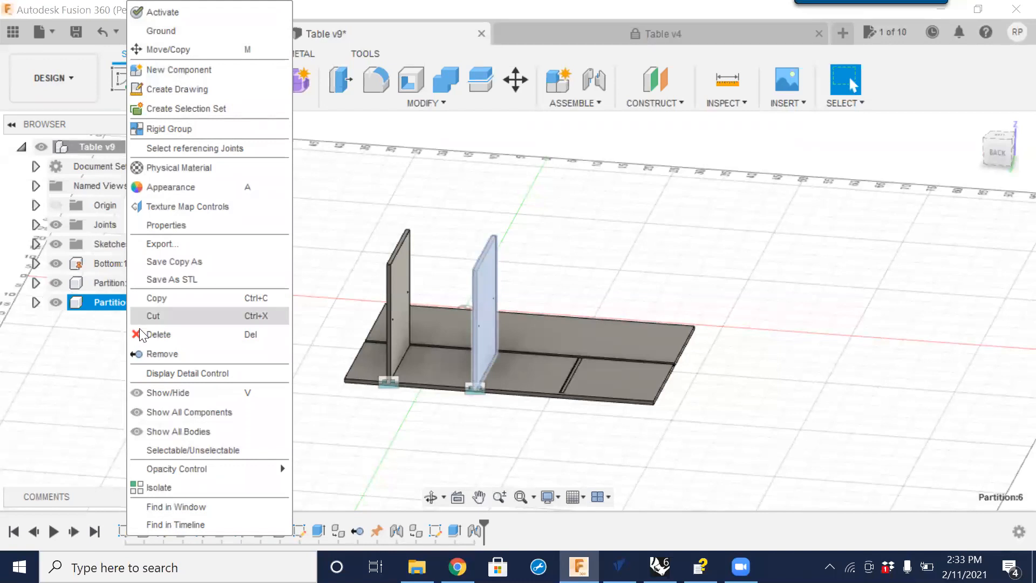
left_click(157, 300)
right_click(98, 148)
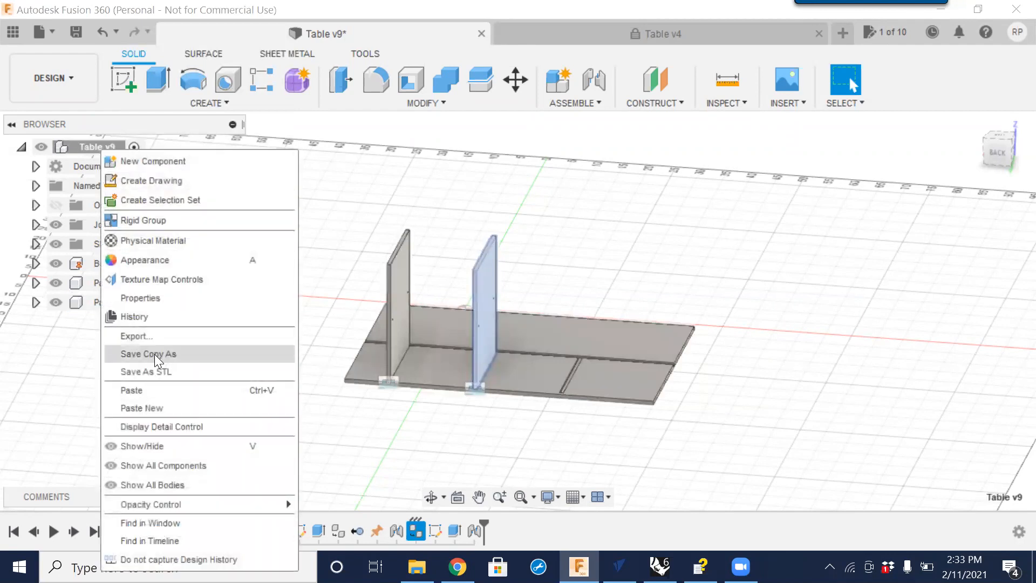
left_click(160, 390)
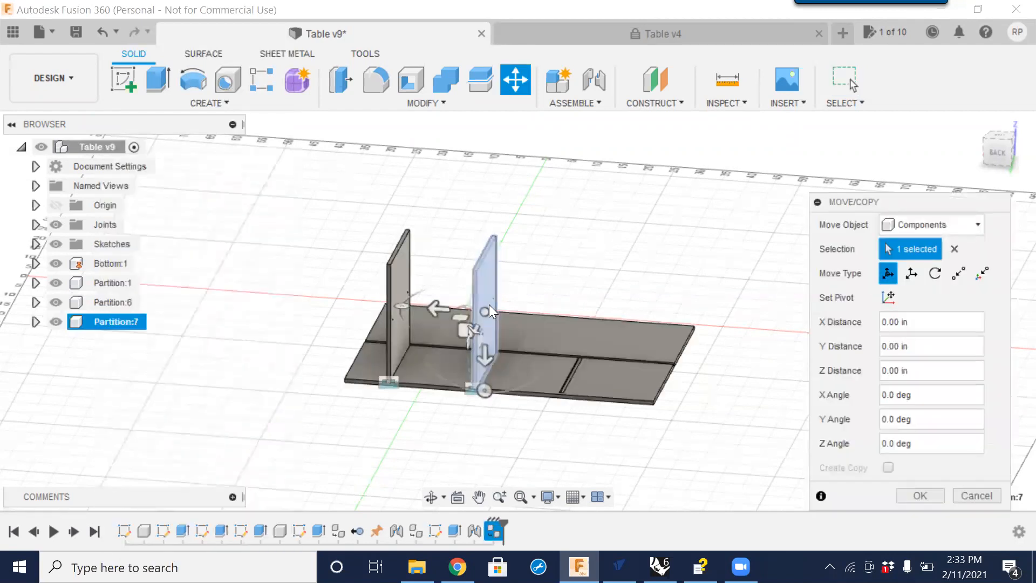
left_click_drag(485, 305, 336, 289)
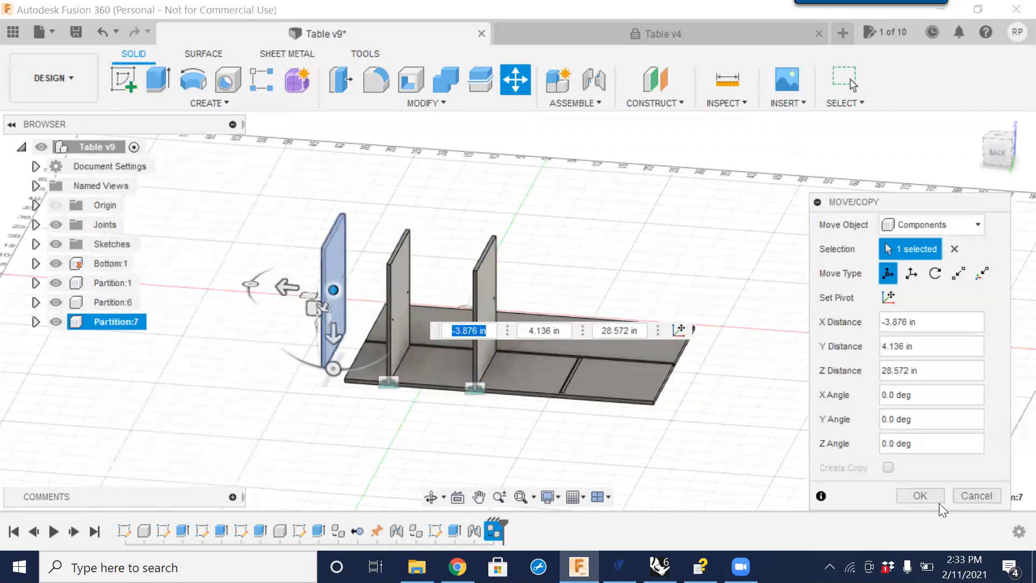
left_click(920, 496)
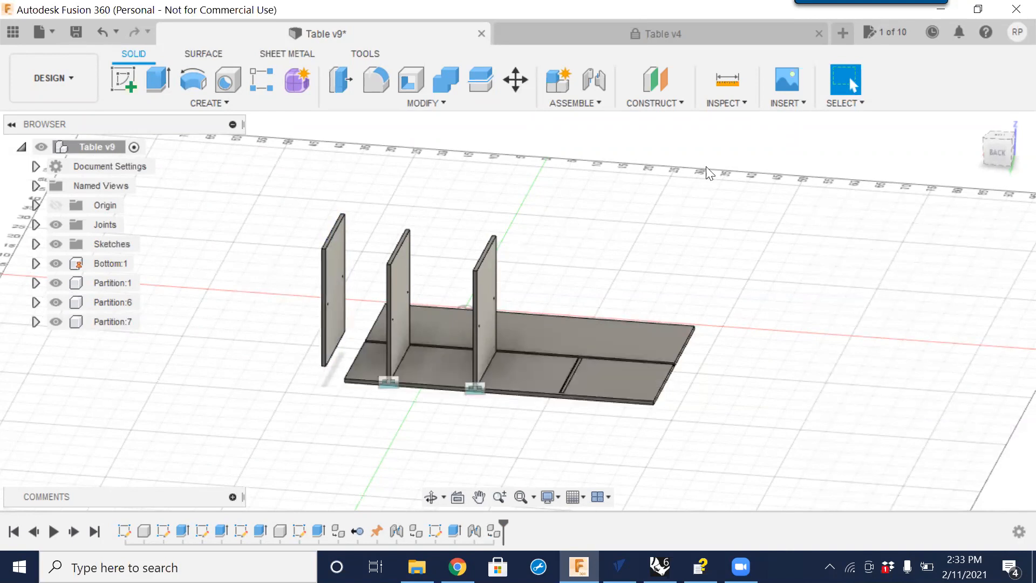
left_click(595, 82)
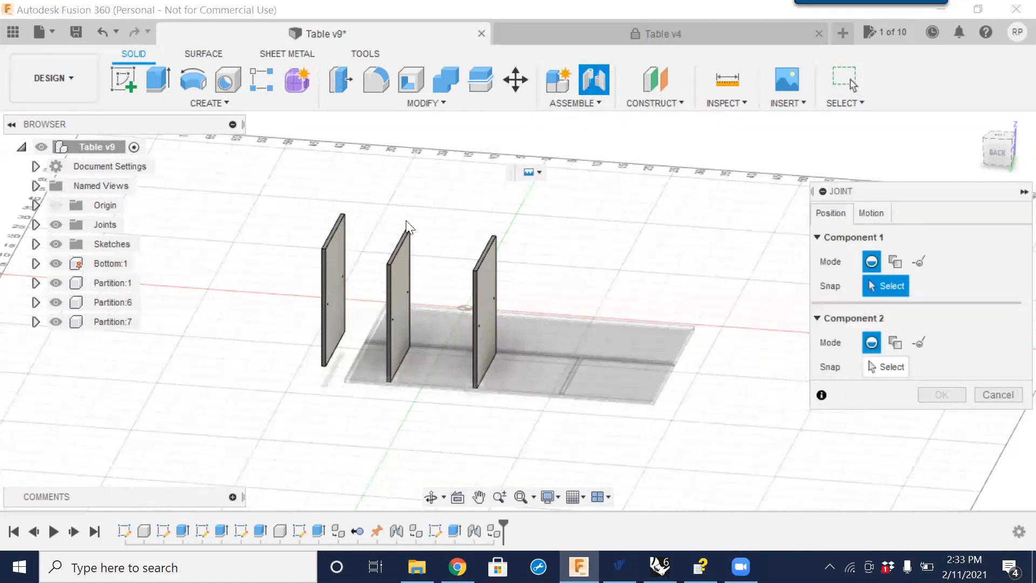
scroll(334, 243, "up", 5)
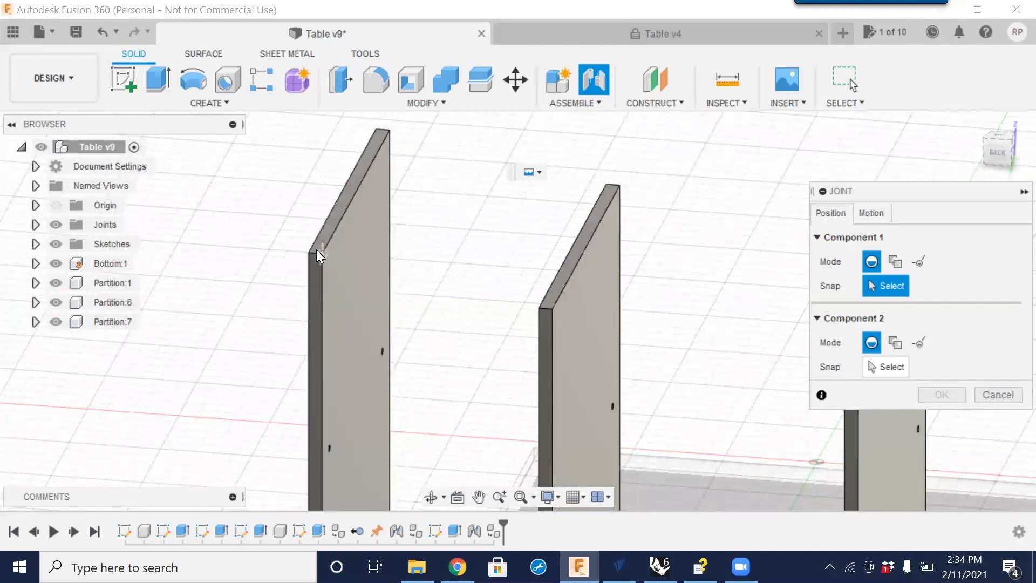
scroll(380, 132, "up", 3)
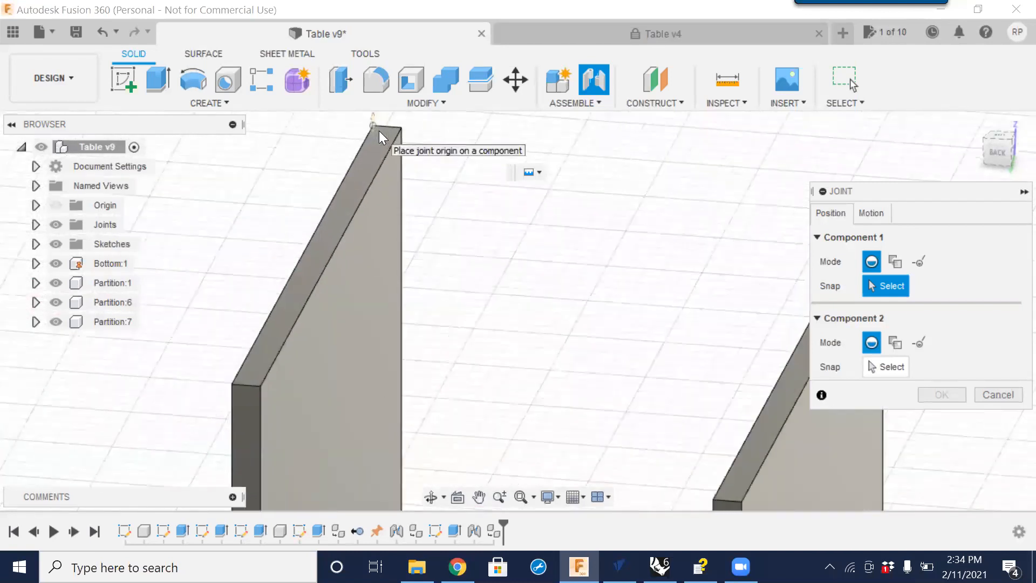
left_click(382, 128)
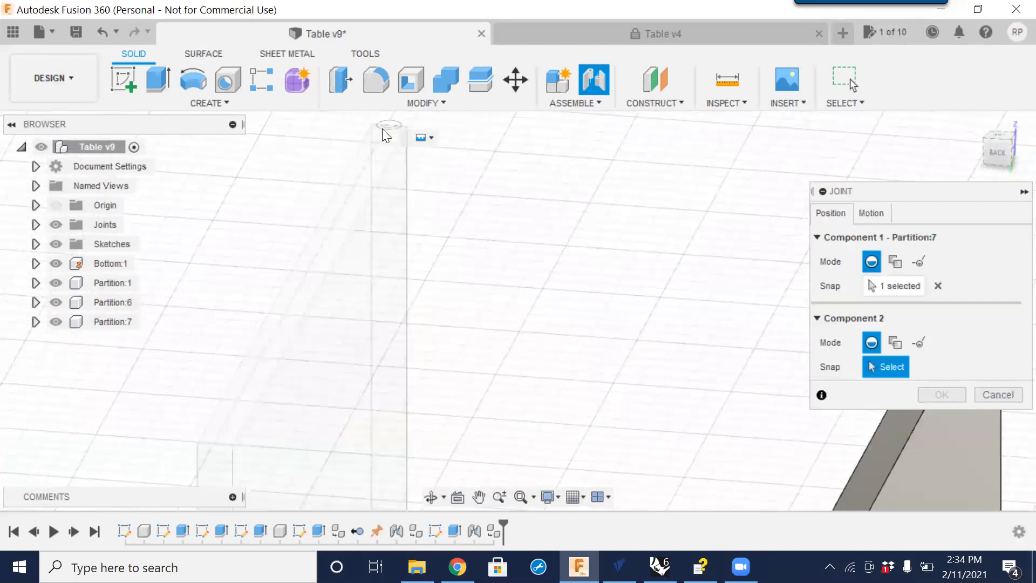
scroll(399, 199, "down", 4)
scroll(399, 199, "down", 1)
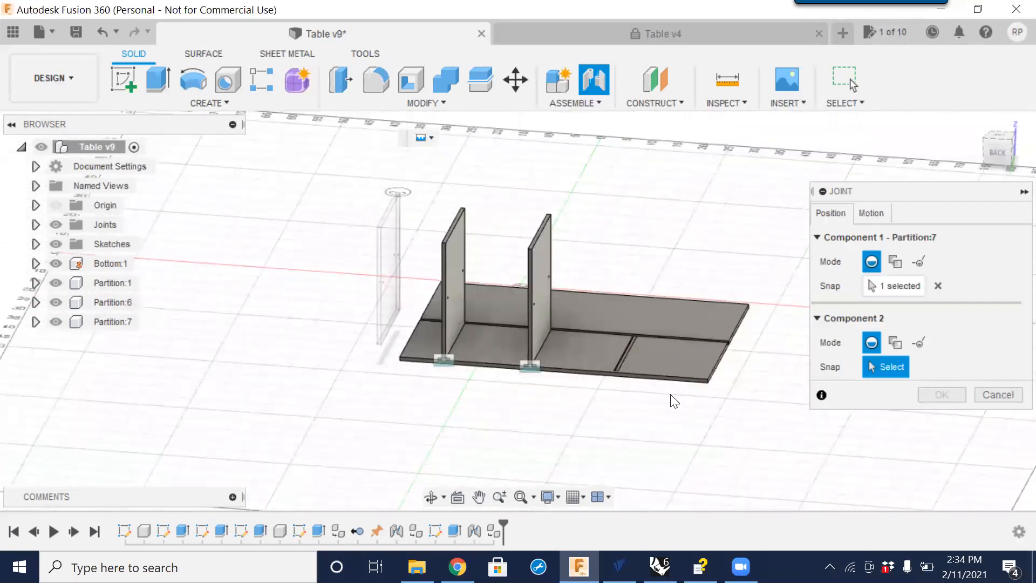
middle_click_drag(703, 400, 443, 250, "shift")
scroll(464, 270, "up", 6)
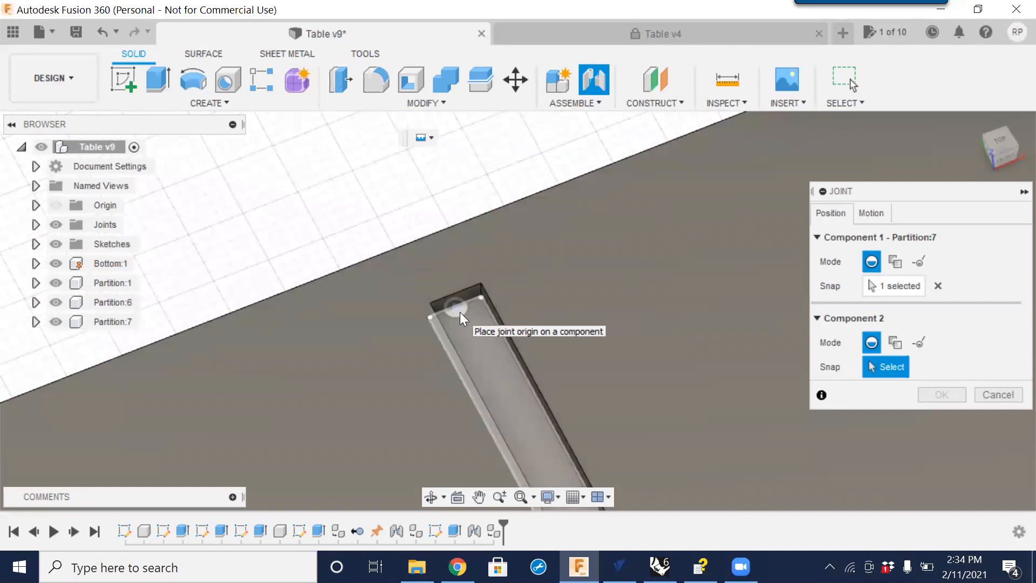
key("Escape")
Start a new joint and snap its first point to the corner of Partition:7's edge.
scroll(378, 281, "down", 5)
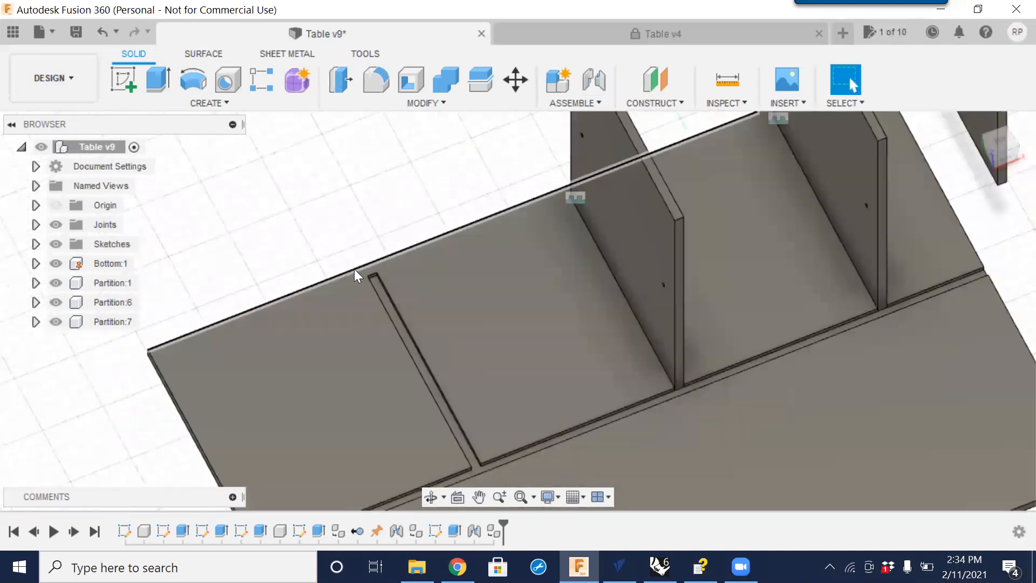
scroll(354, 269, "down", 5)
middle_click_drag(652, 160, 654, 241)
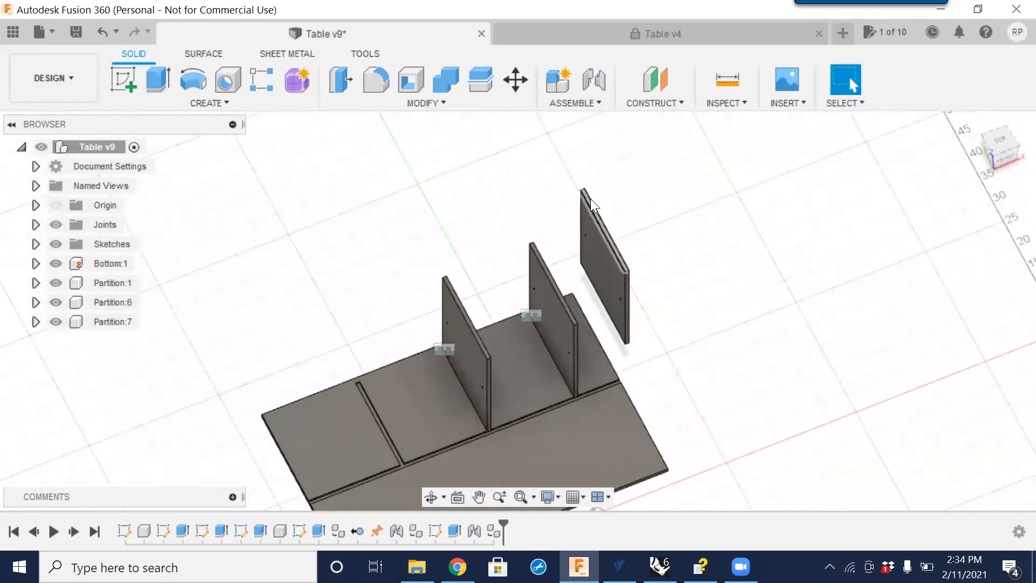
left_click(592, 81)
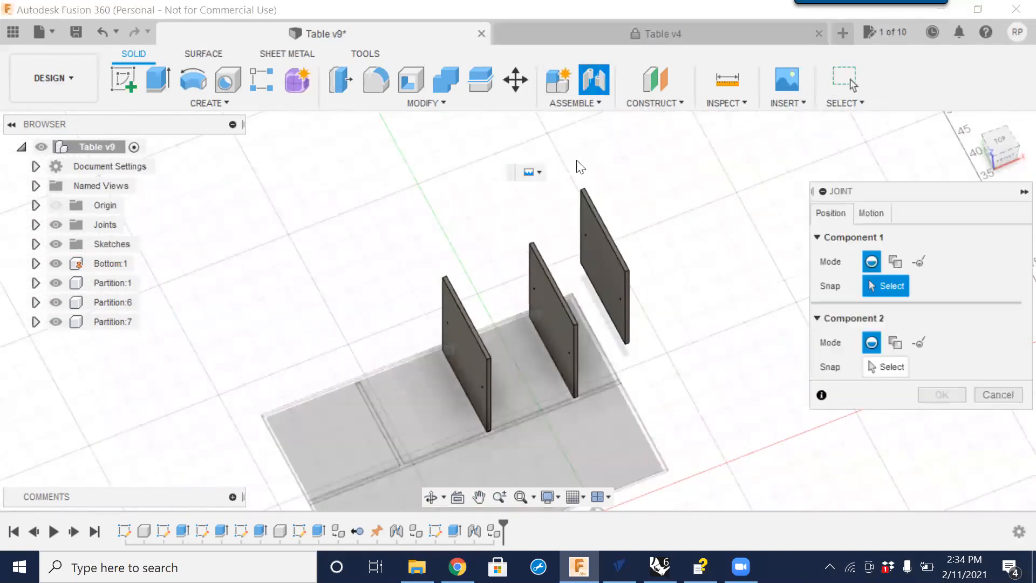
scroll(578, 200, "up", 10)
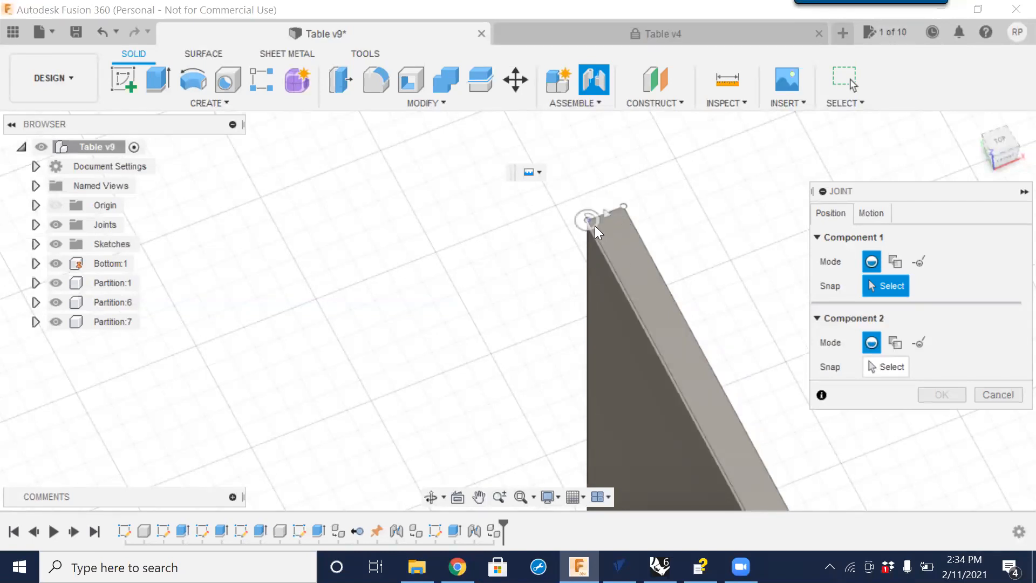
left_click(622, 210)
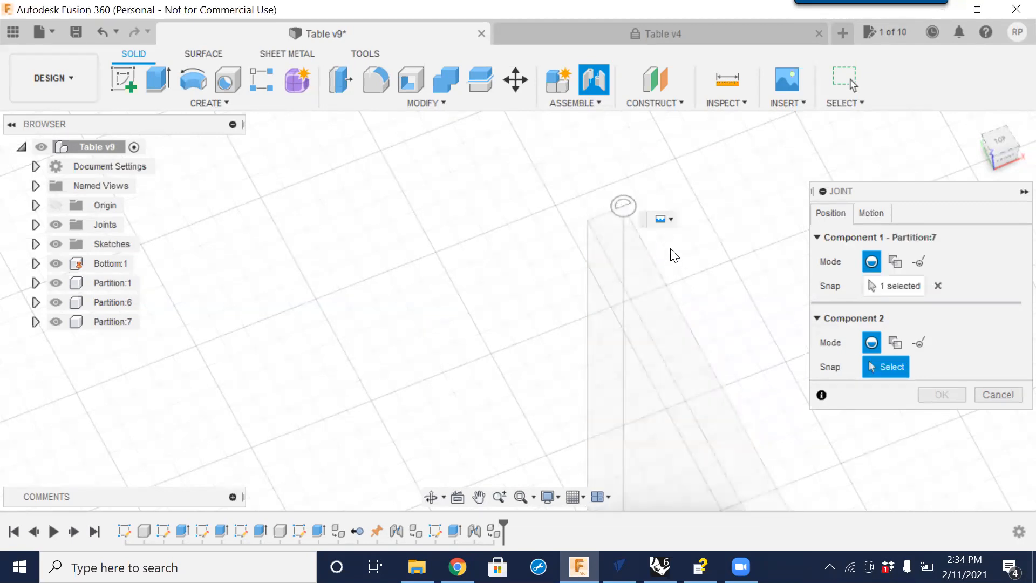
Snap the joint to the end of the groove in the bottom panel, set the rotation angle to 180 deg, and confirm.
scroll(750, 323, "down", 5)
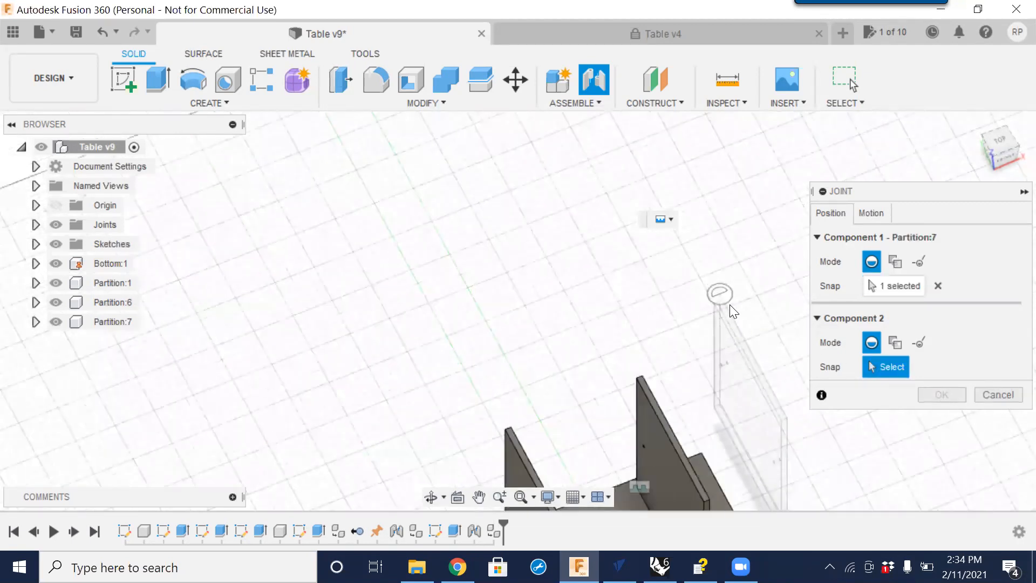
middle_click_drag(608, 482, 542, 345)
scroll(530, 336, "up", 5)
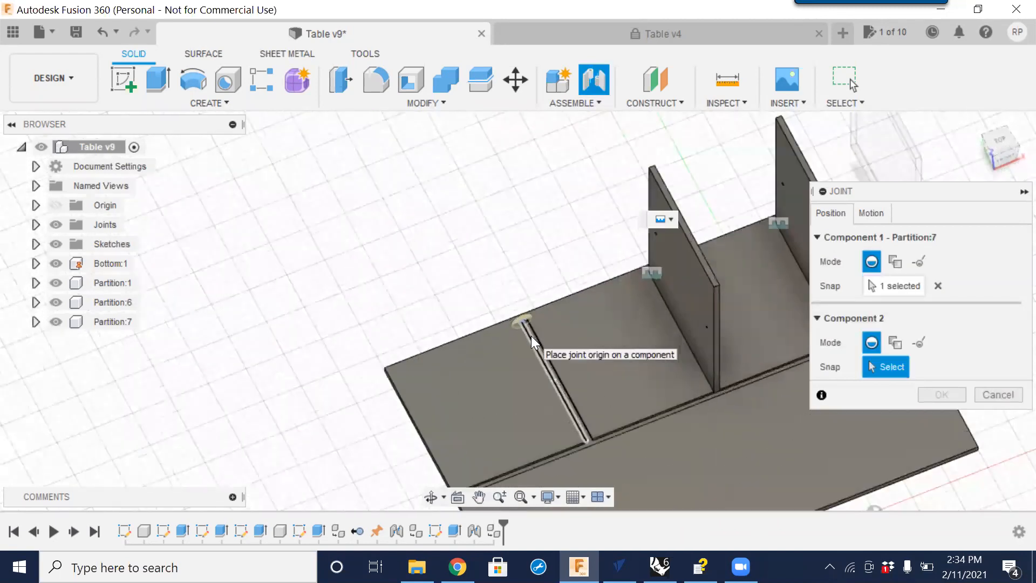
scroll(518, 310, "up", 4)
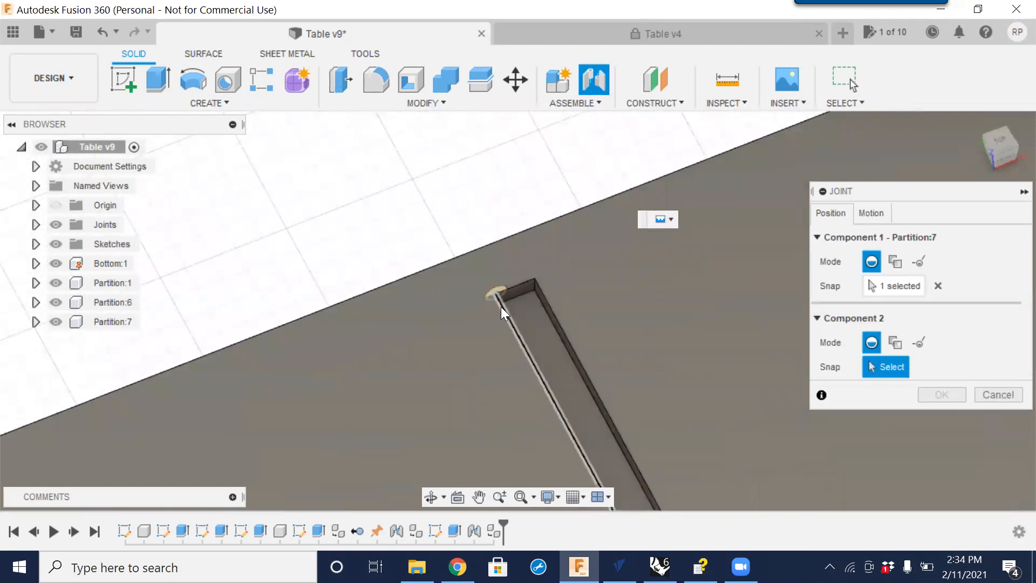
middle_click_drag(542, 357, 465, 334)
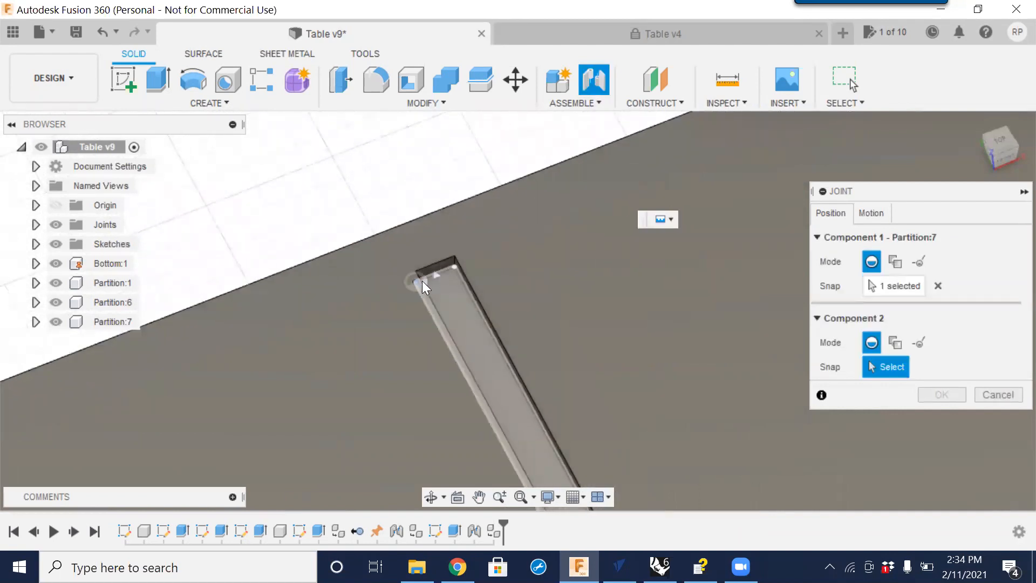
left_click(418, 281)
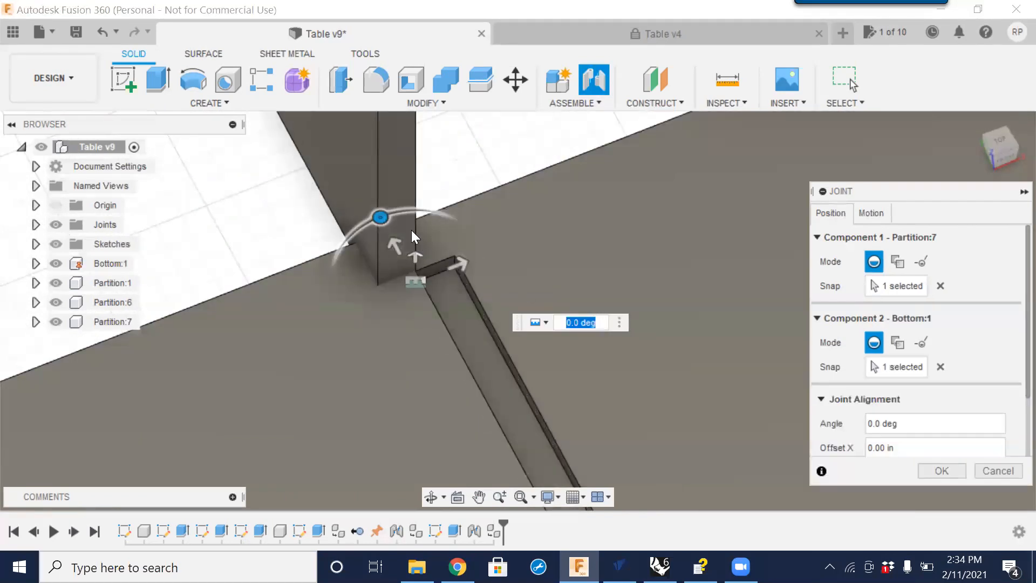
scroll(417, 271, "up", 9)
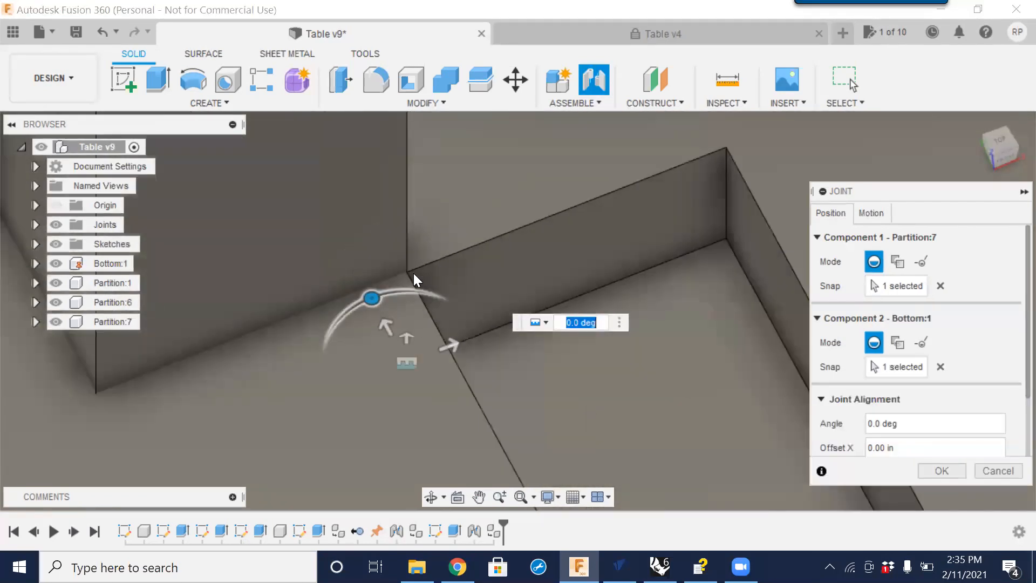
scroll(424, 272, "down", 6)
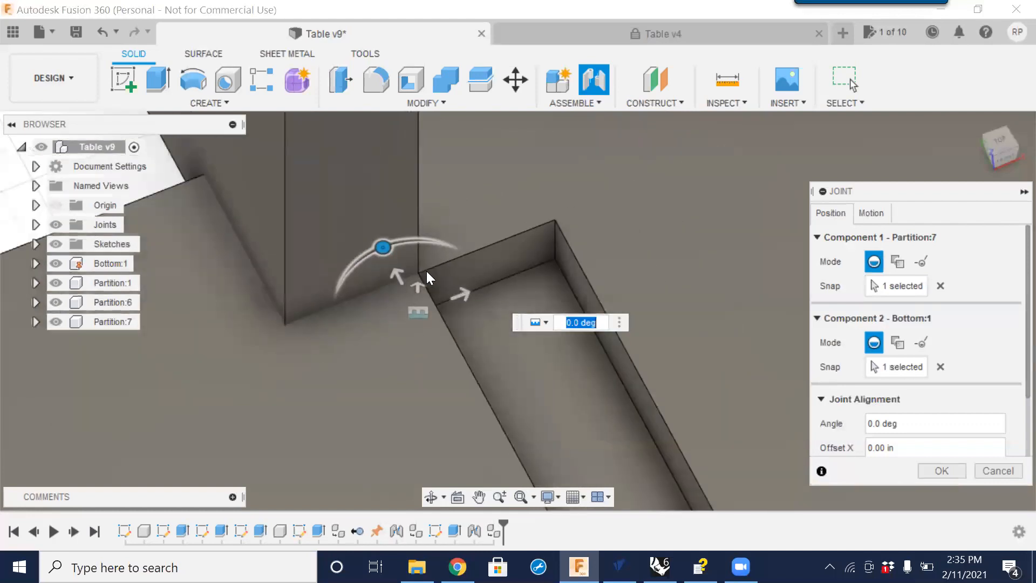
scroll(426, 271, "down", 5)
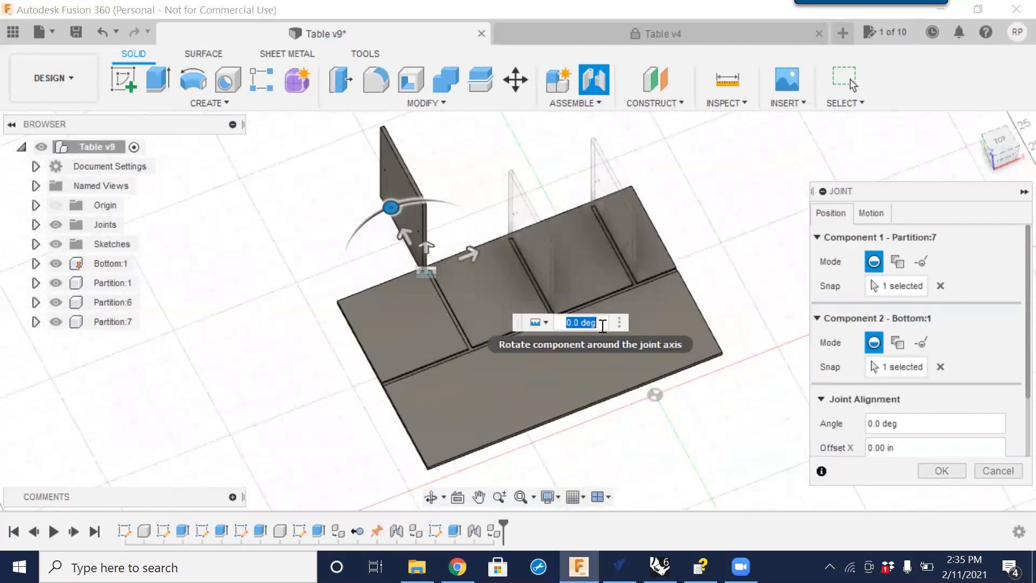
type("180")
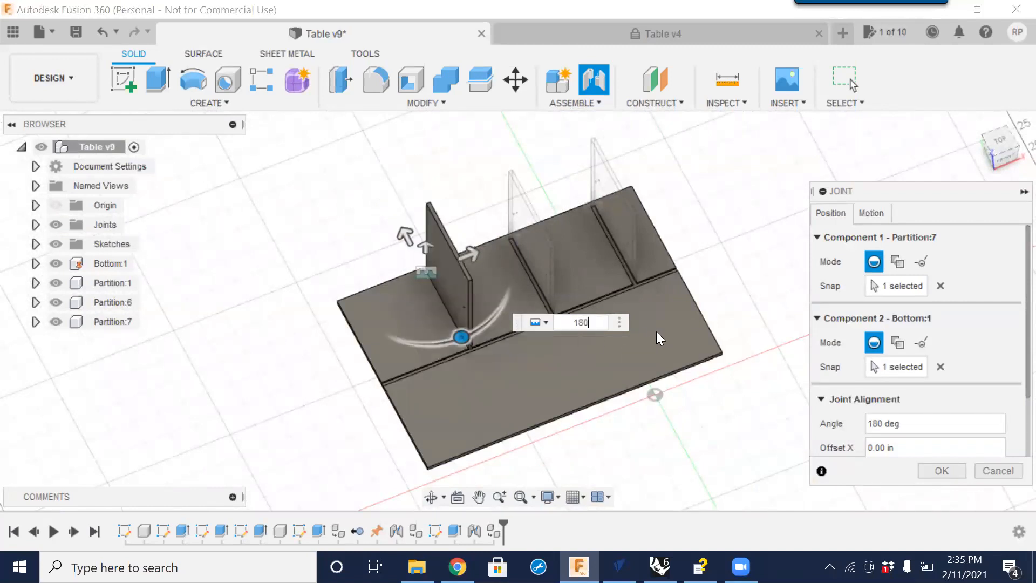
key("Return")
scroll(615, 339, "down", 3)
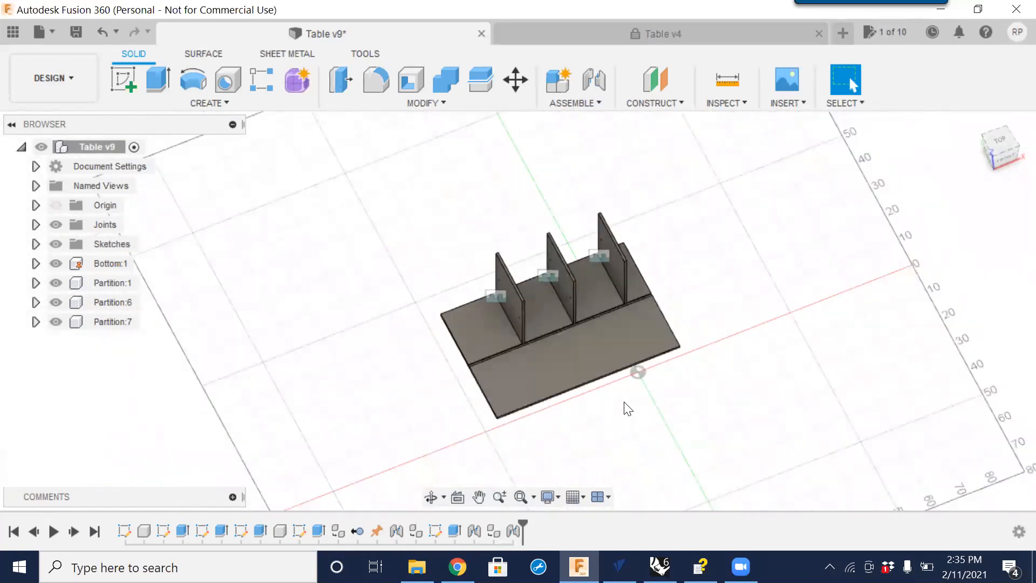
middle_click_drag(608, 396, 752, 382, "shift")
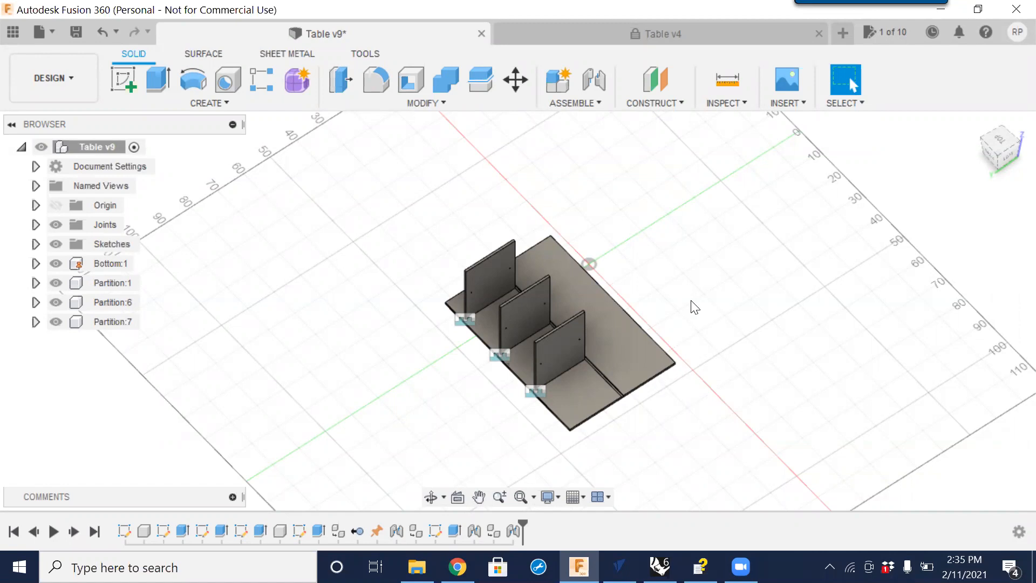
left_click(633, 343)
left_click(584, 403)
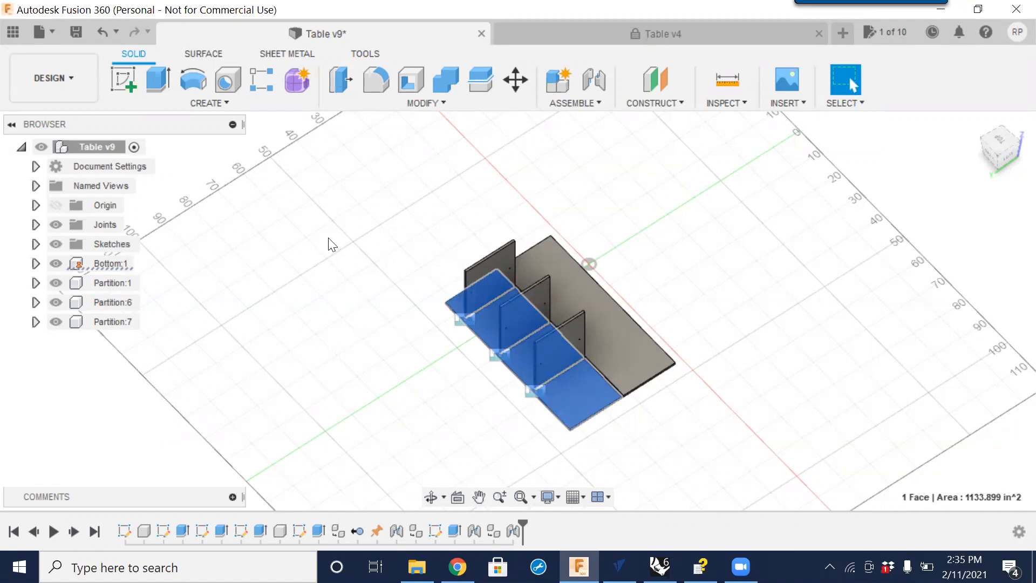
left_click(104, 263)
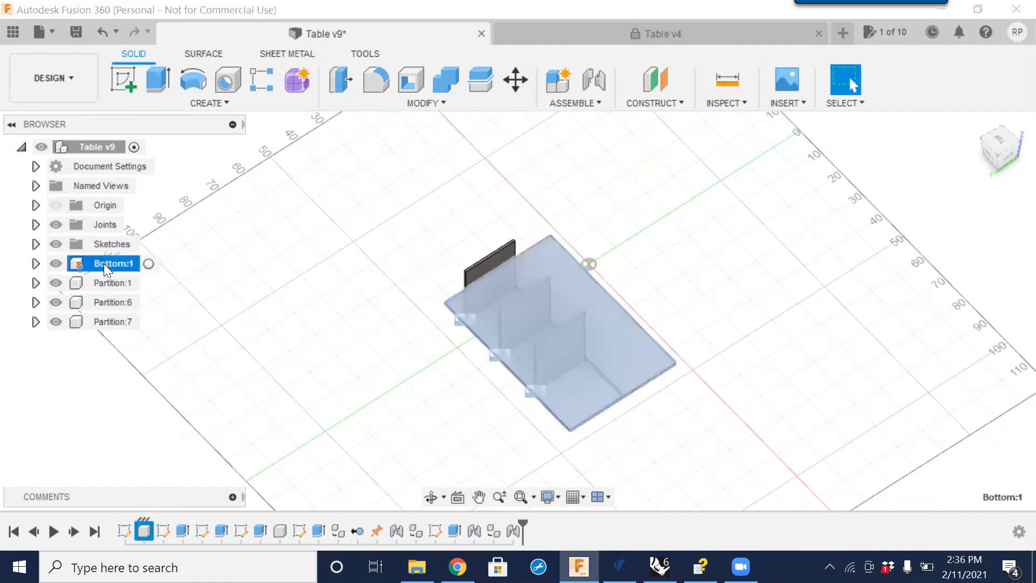
left_click(267, 296)
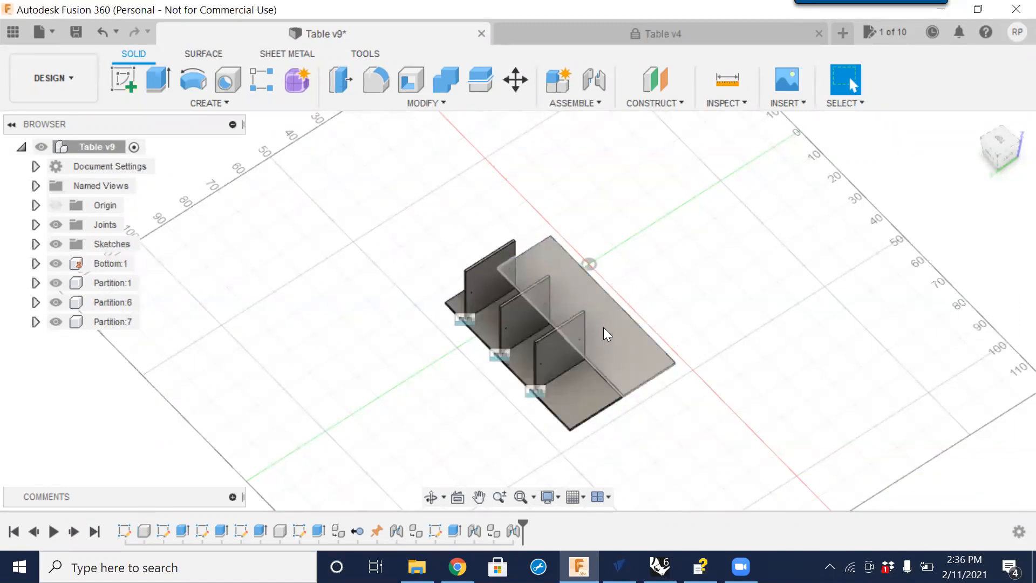
scroll(629, 380, "down", 2)
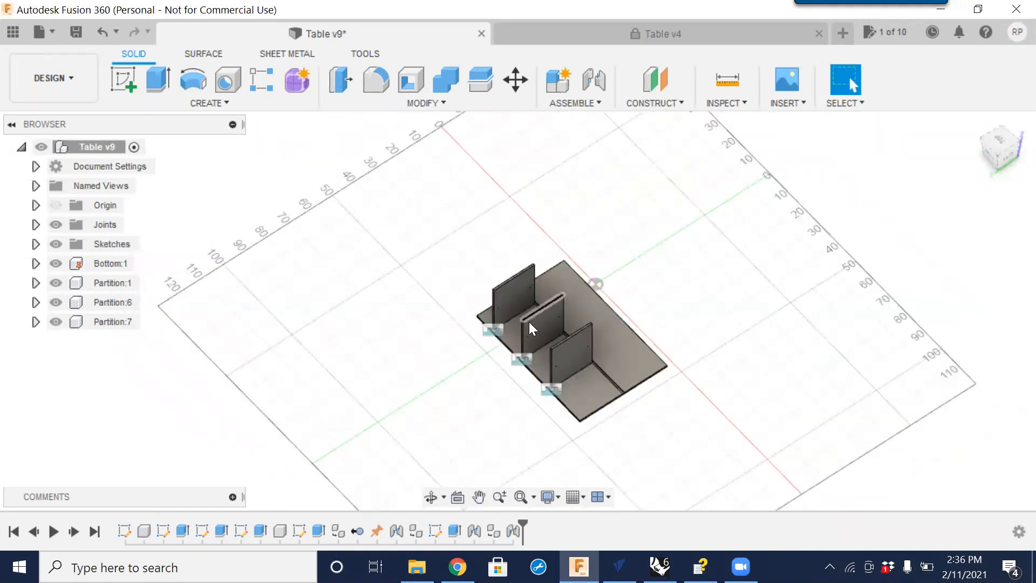
left_click(585, 392)
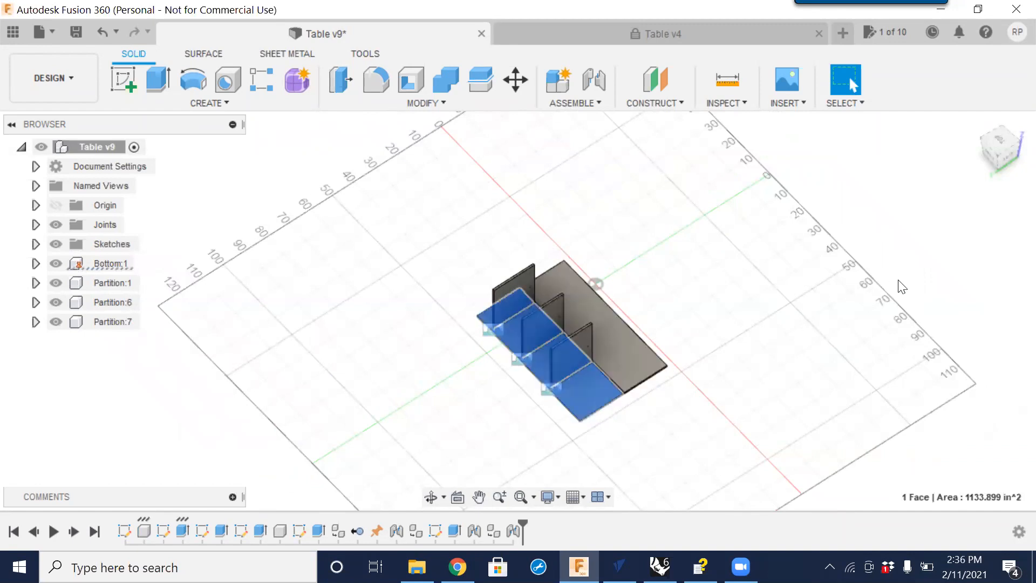
Switch to the top view, start the Mirror command and set its type to Components.
left_click(999, 145)
left_click(588, 232)
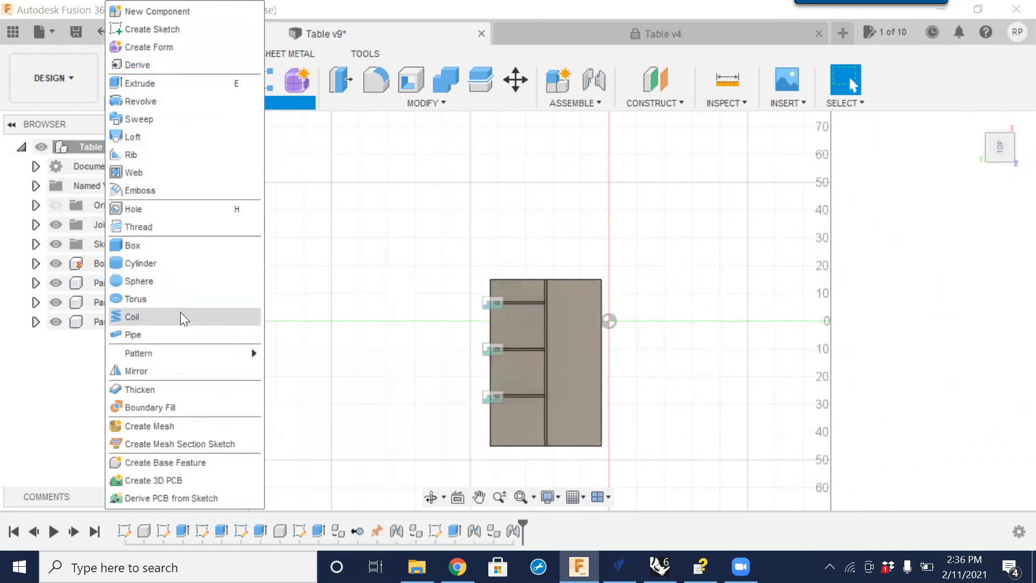
left_click(148, 372)
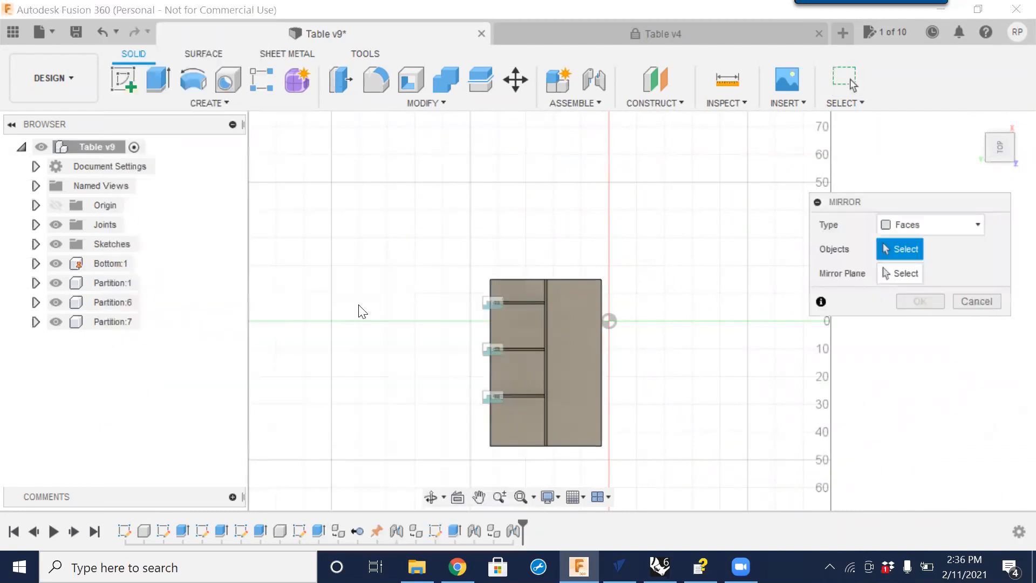
left_click_drag(896, 203, 793, 181)
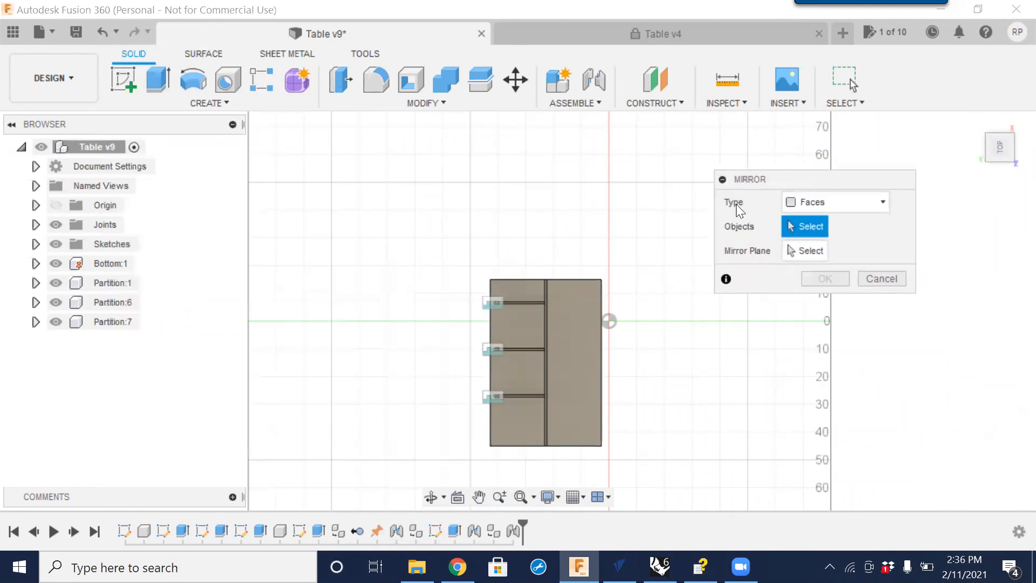
left_click(883, 202)
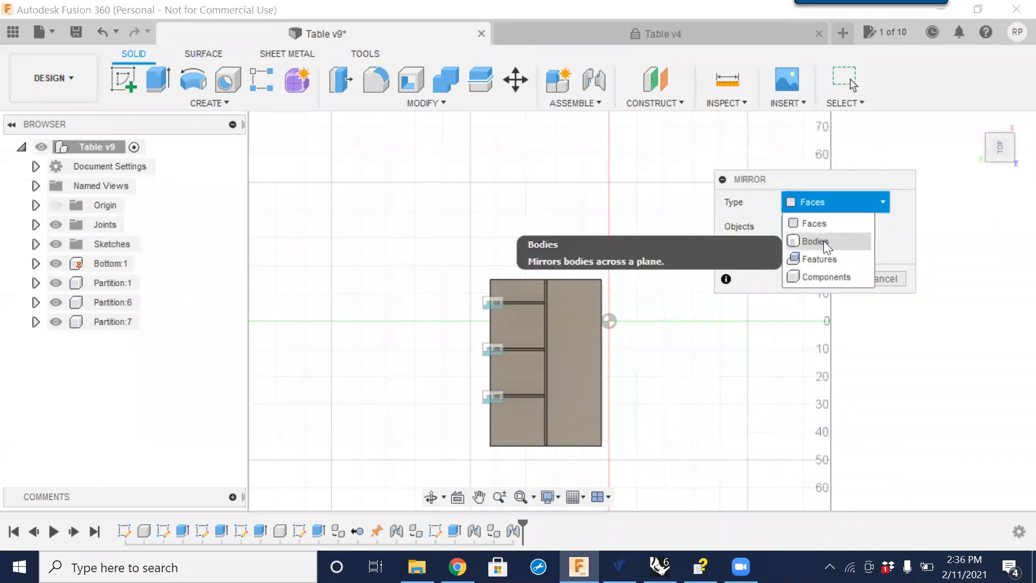
left_click(838, 276)
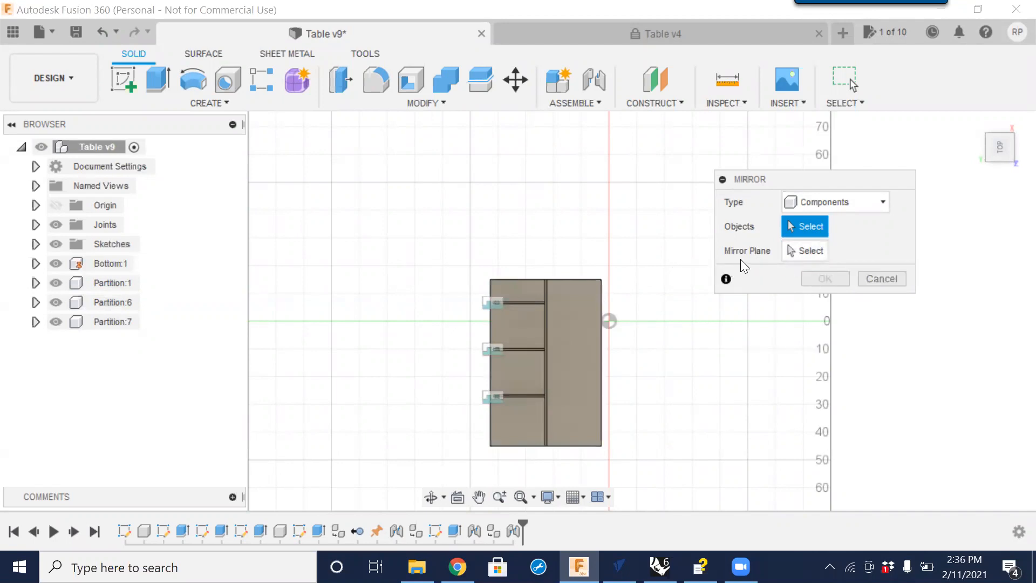
Select the Bottom:1 component as the object to mirror.
scroll(614, 309, "down", 3)
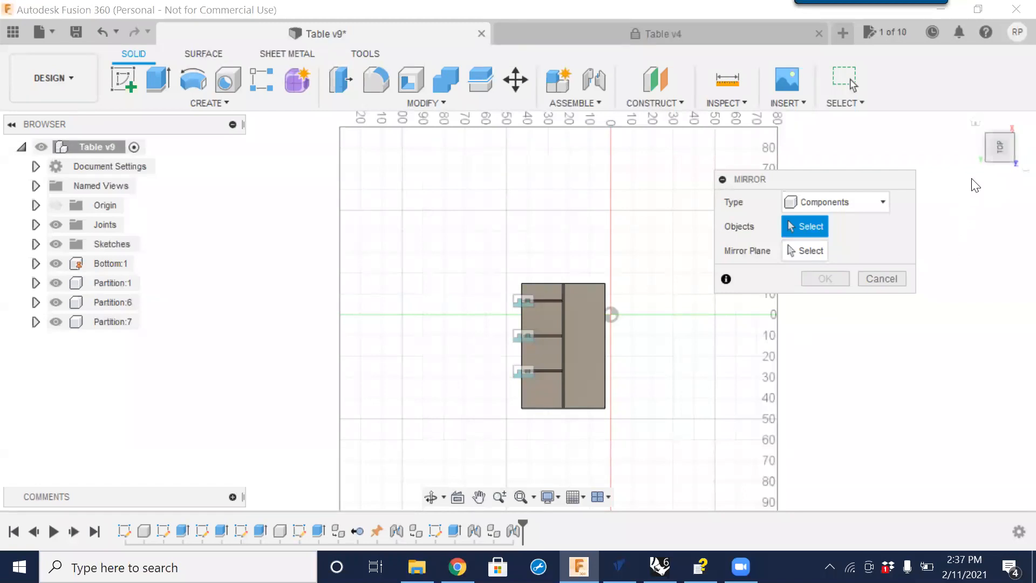
left_click(999, 159)
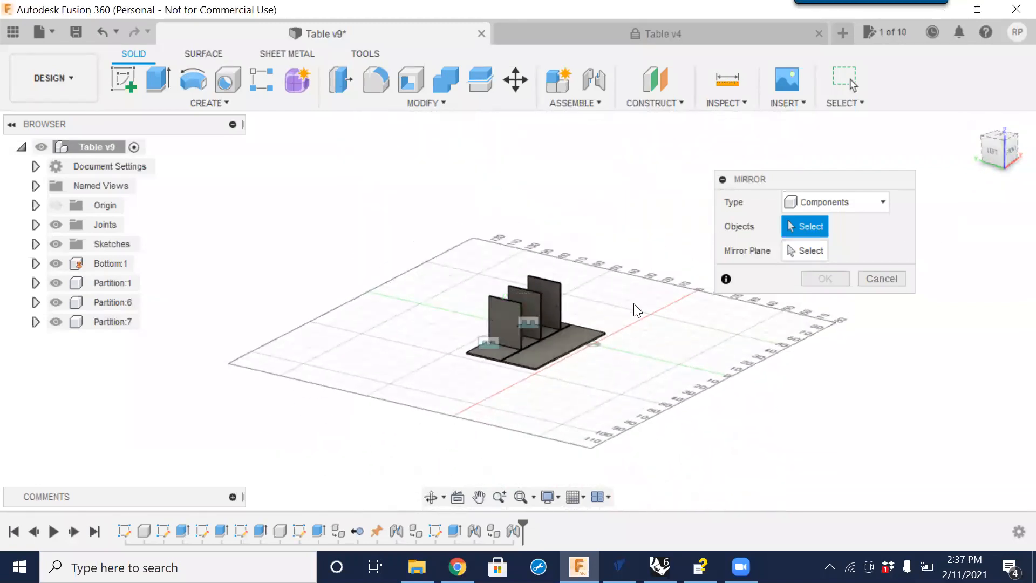
scroll(615, 324, "up", 5)
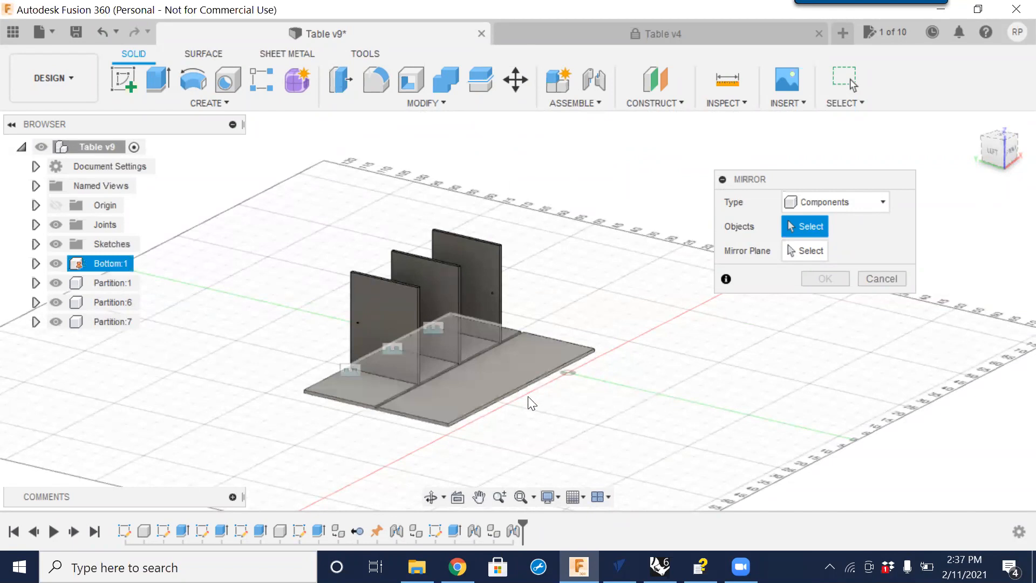
scroll(531, 403, "up", 8)
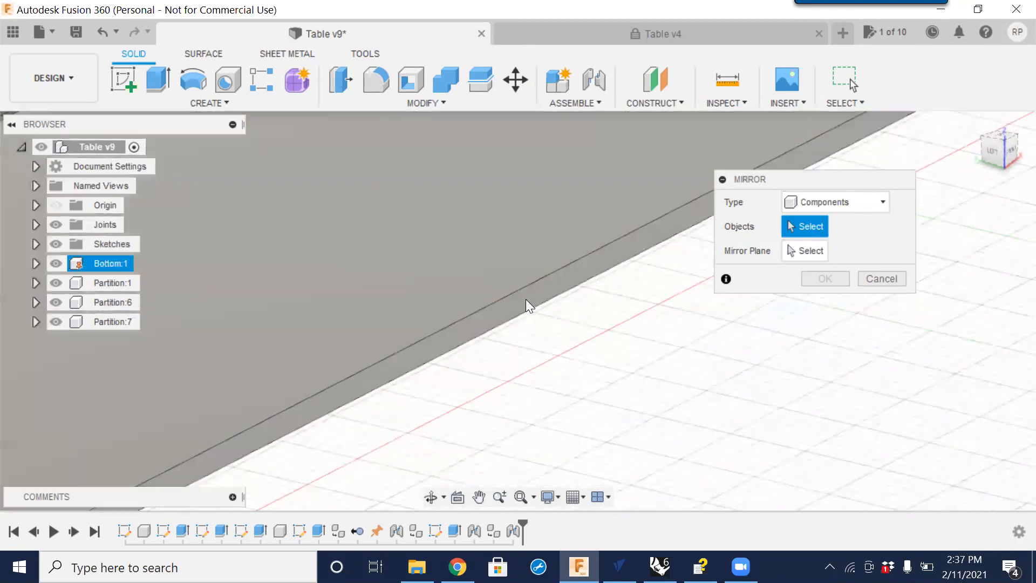
left_click(475, 322)
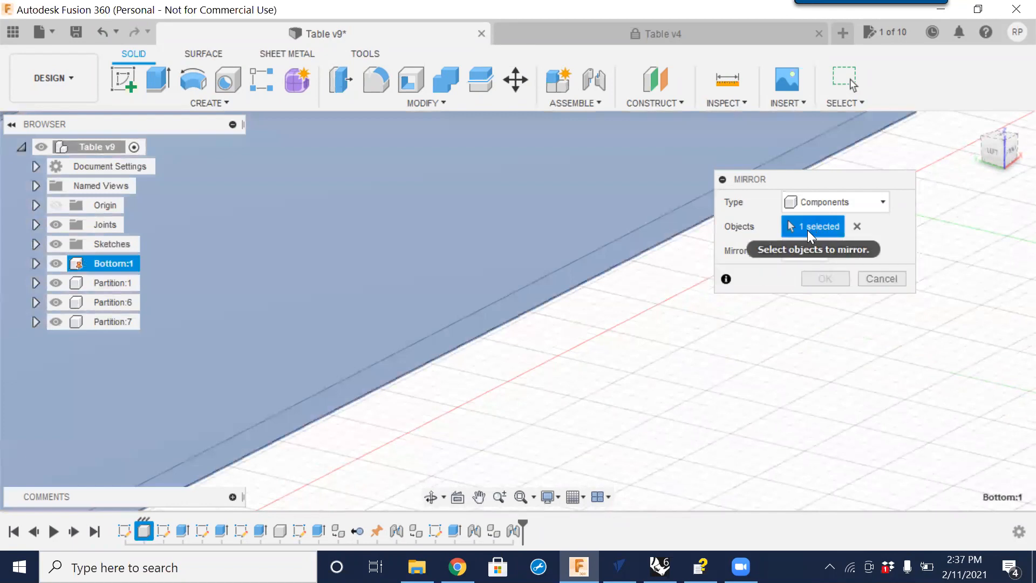
left_click(810, 250)
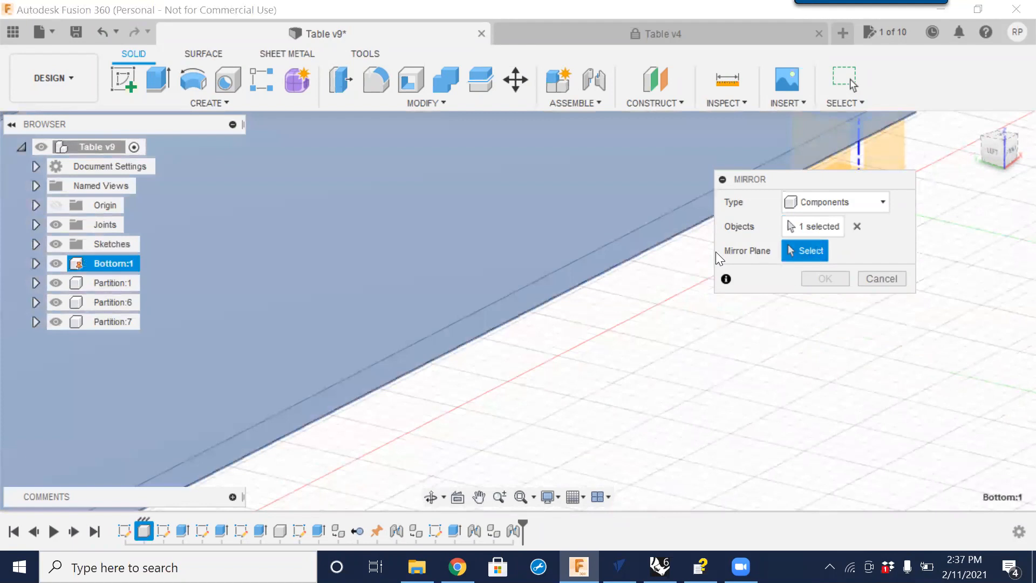
Pick the mirror plane at the bottom panel's edge and complete the mirror of Bottom:1.
scroll(337, 353, "down", 10)
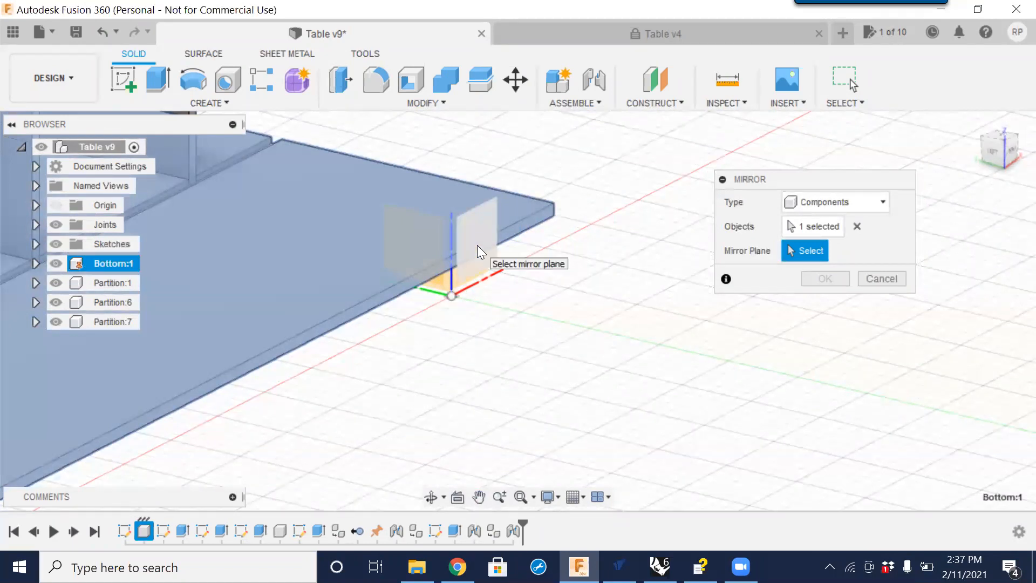
left_click(477, 245)
scroll(545, 313, "down", 3)
middle_click_drag(490, 351, 452, 349, "shift")
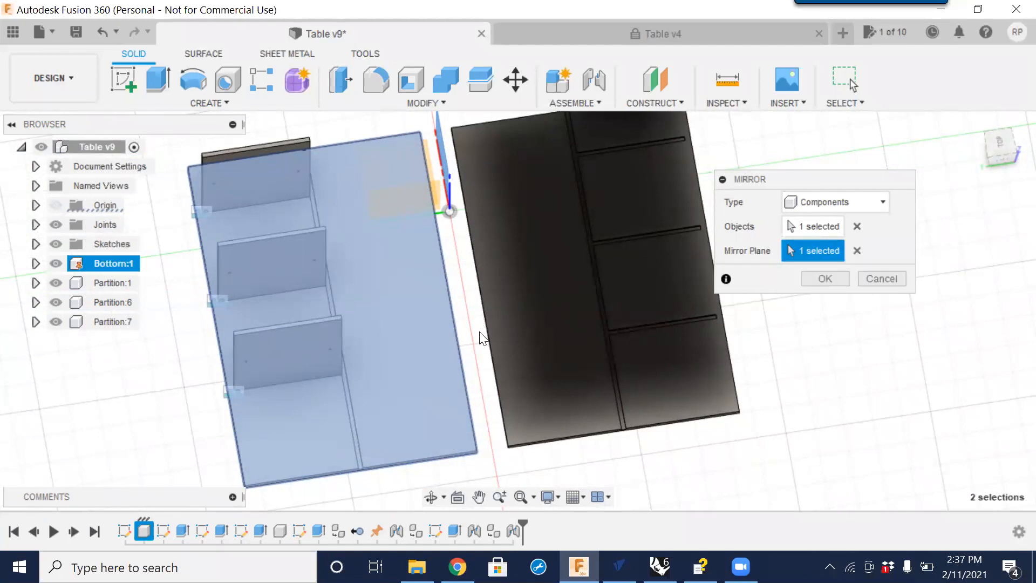
middle_click_drag(488, 435, 421, 380, "shift")
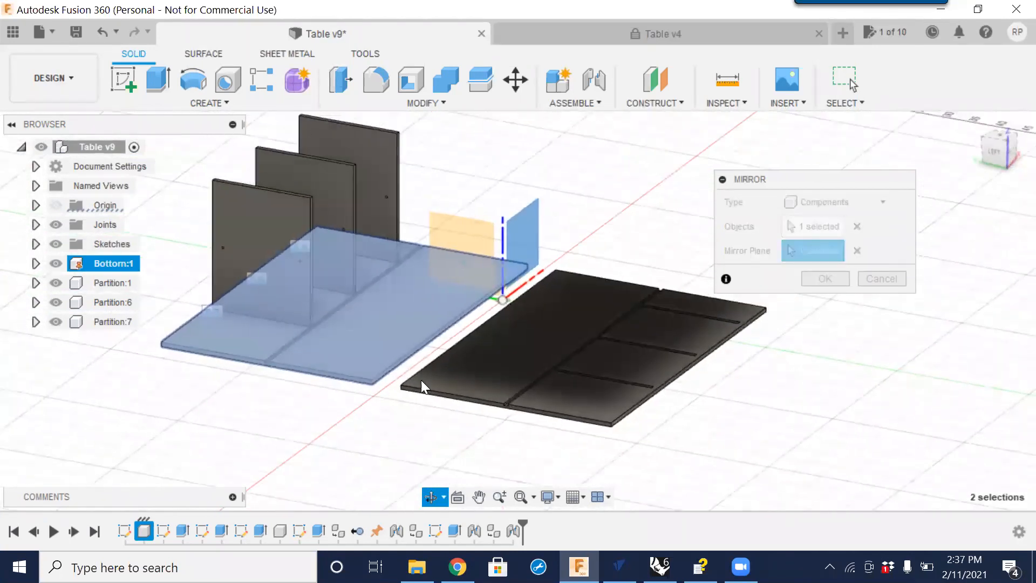
scroll(341, 369, "up", 5)
scroll(329, 362, "up", 2)
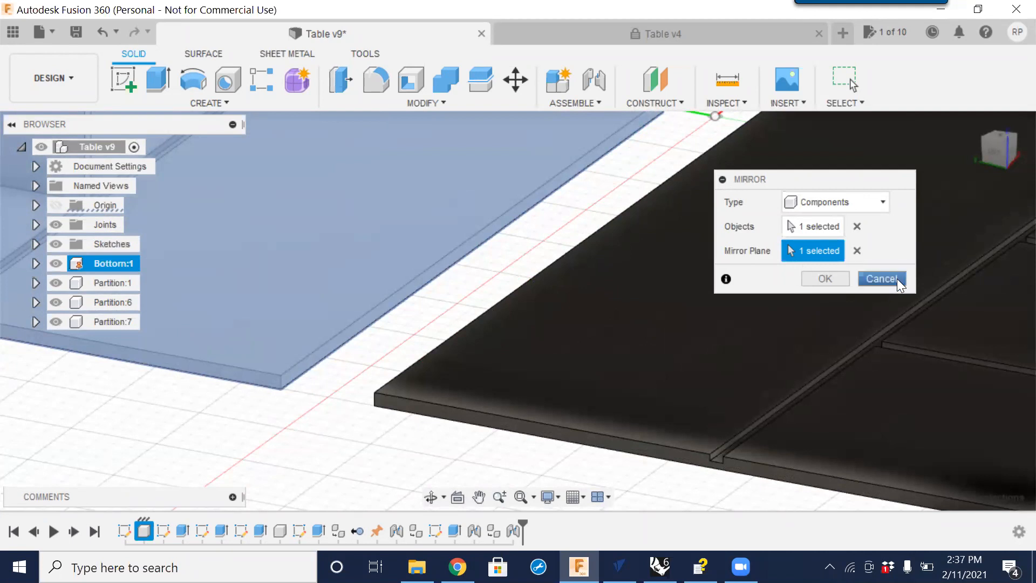
left_click(833, 279)
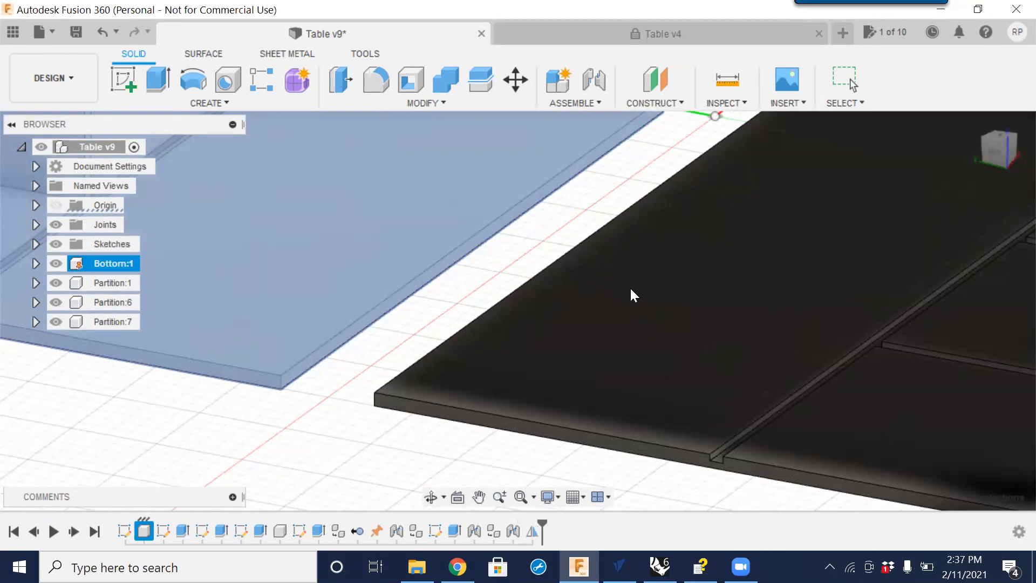
Drag the mirrored bottom panel slightly away from the original and capture its moved position.
scroll(437, 301, "down", 5)
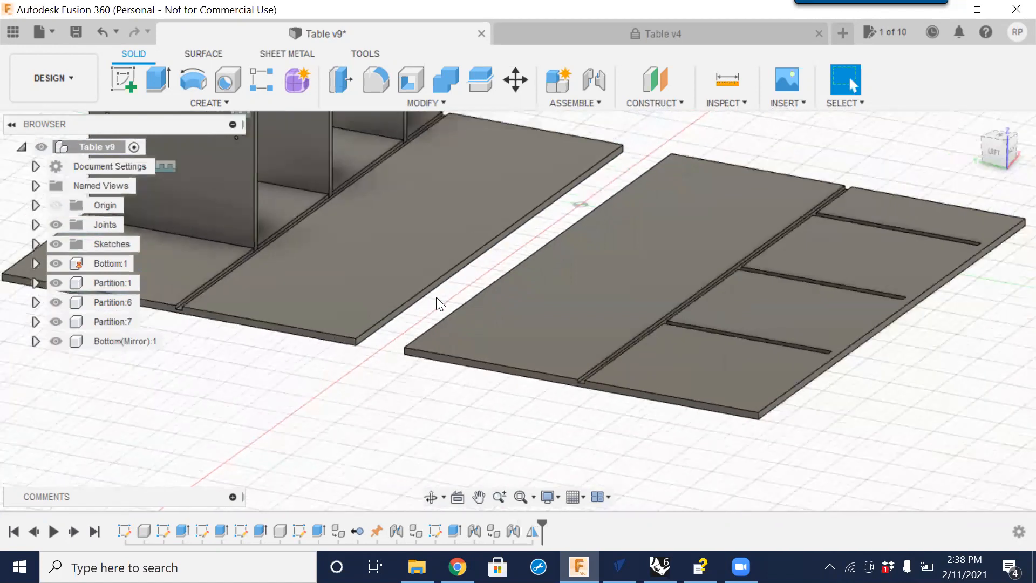
middle_click_drag(410, 319, 448, 365, "shift")
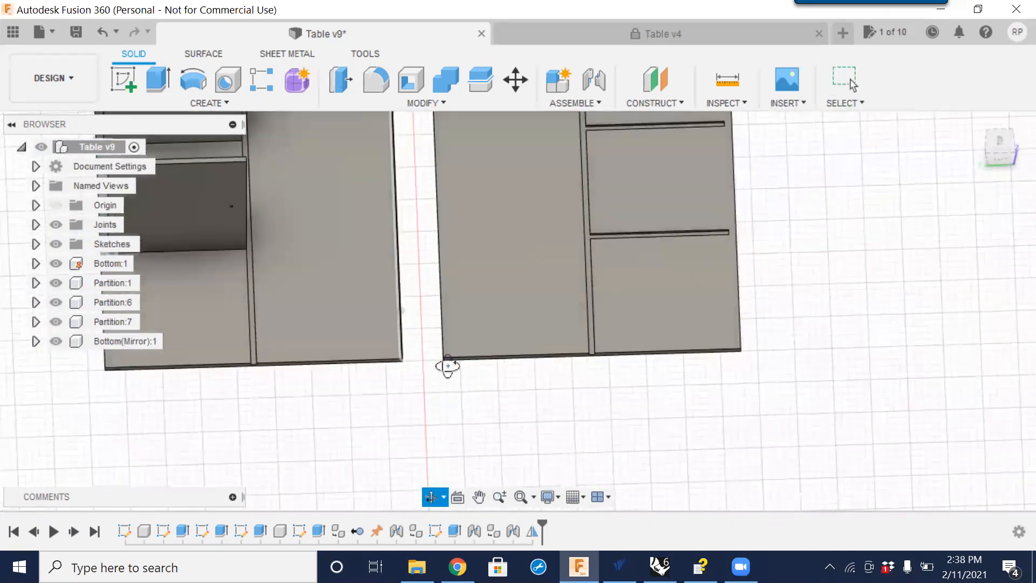
scroll(515, 259, "down", 4)
middle_click_drag(520, 264, 533, 347)
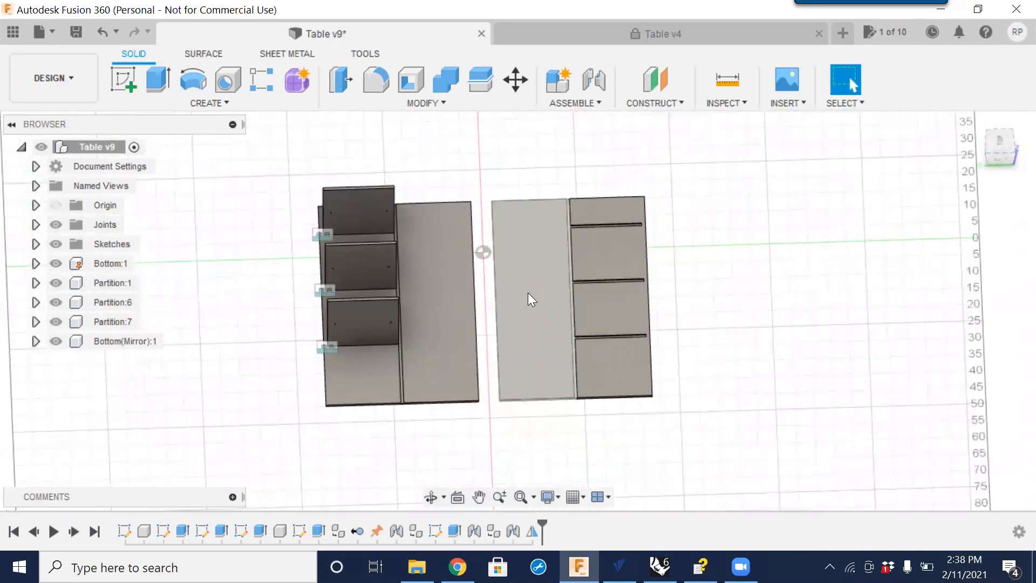
mouse_move(556, 370)
left_mouse_down()
mouse_move(577, 357)
mouse_move(587, 304)
mouse_move(564, 376)
mouse_move(561, 359)
mouse_move(568, 369)
left_mouse_up()
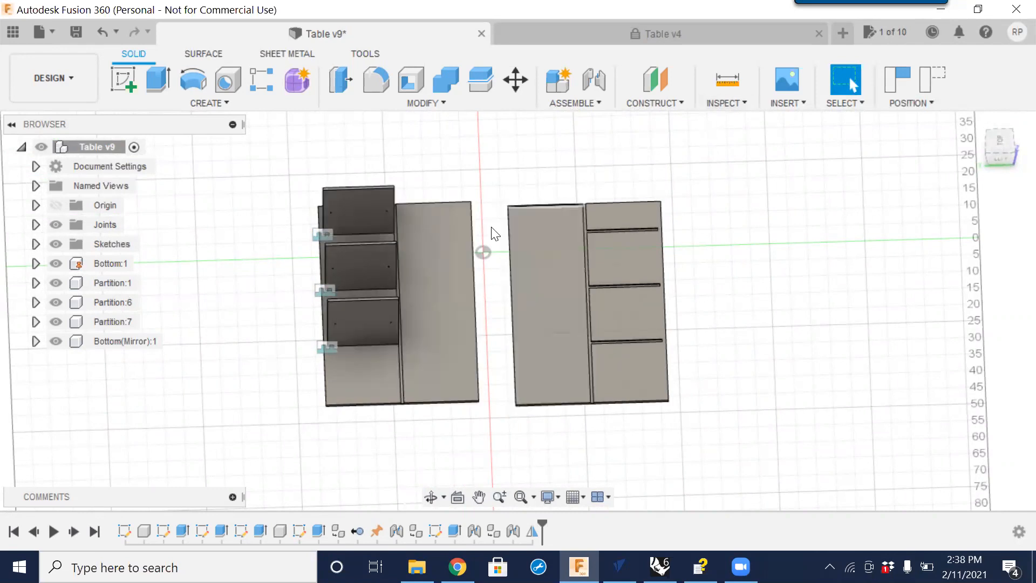
middle_click_drag(494, 401, 430, 363, "shift")
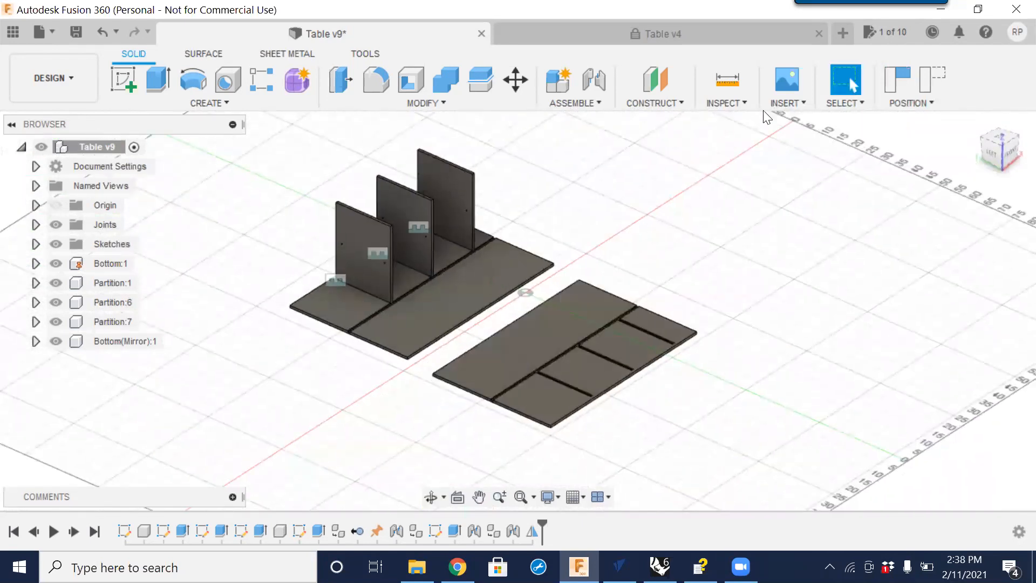
left_click(597, 85)
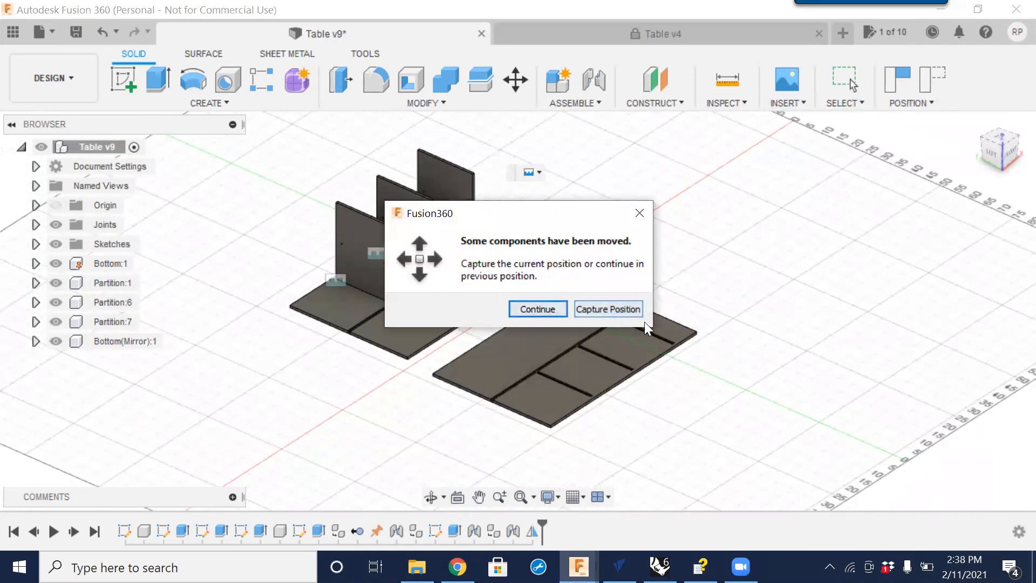
left_click(640, 211)
left_click_drag(551, 356, 573, 330)
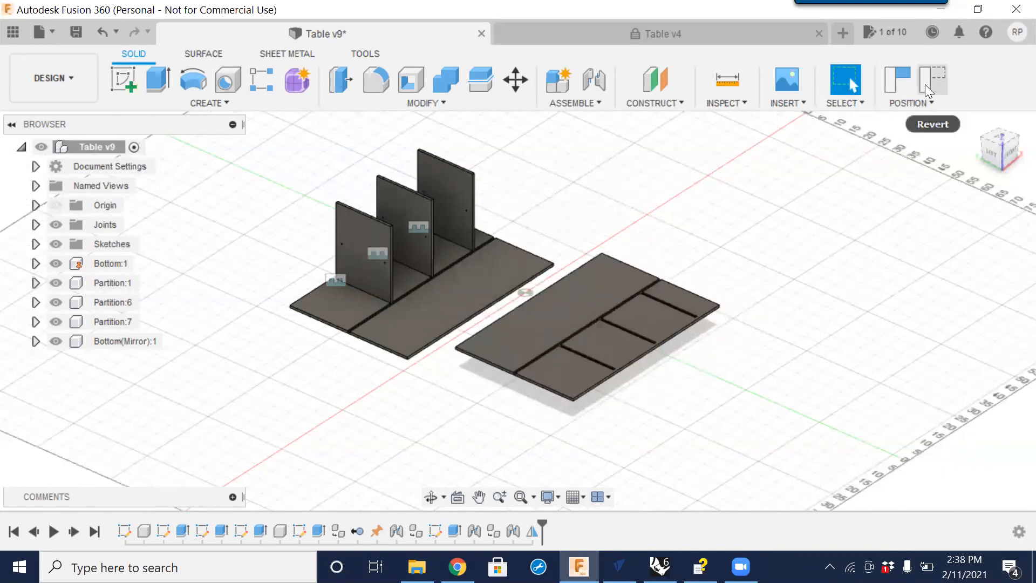
left_click(903, 73)
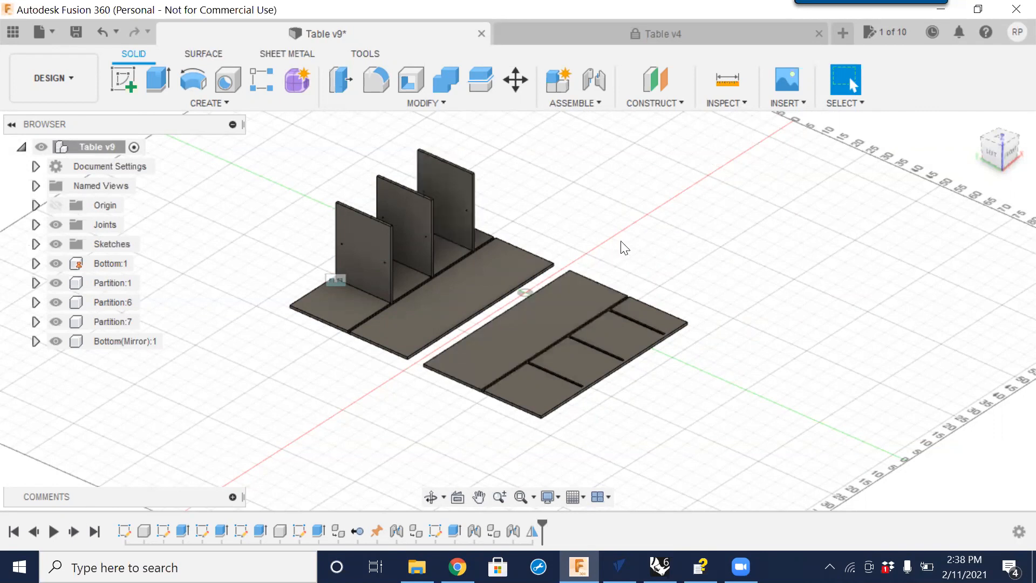
Start a new joint and snap its first point to the top corner of Partition:1's edge.
left_click(593, 81)
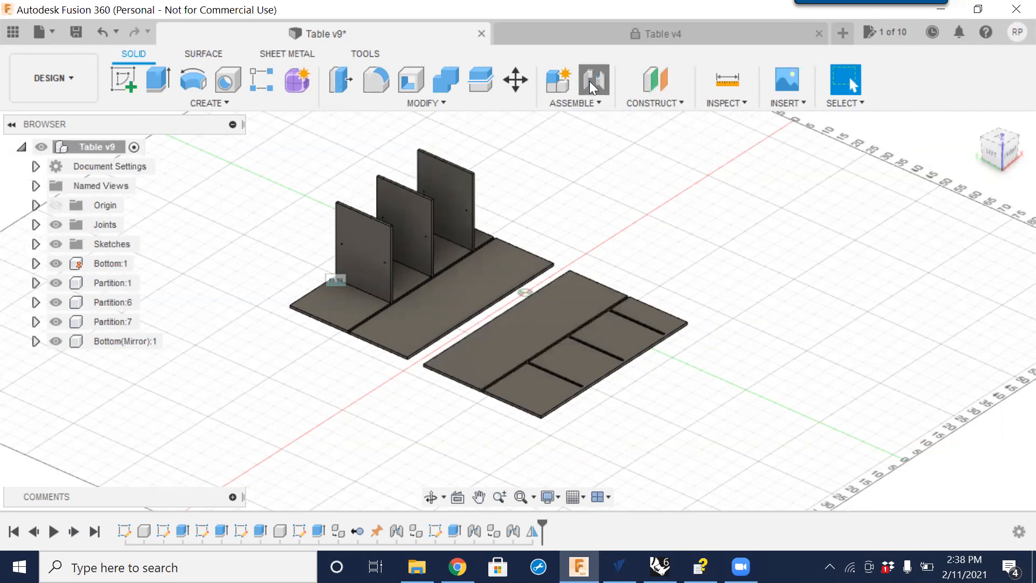
scroll(403, 154, "up", 8)
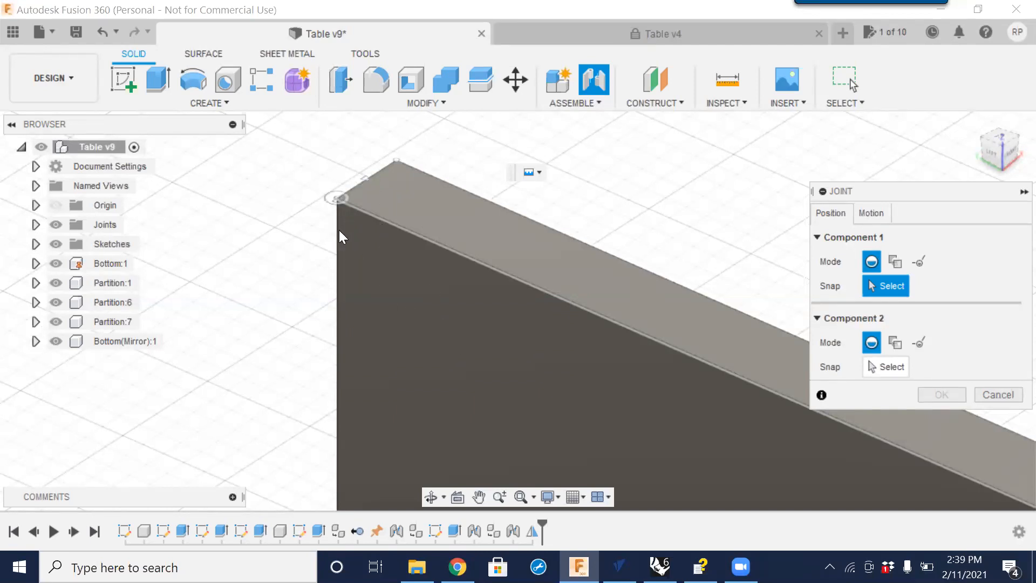
left_click(368, 180)
Snap the joint to the end of the groove in the mirrored bottom panel at 180 deg and confirm.
scroll(405, 211, "down", 6)
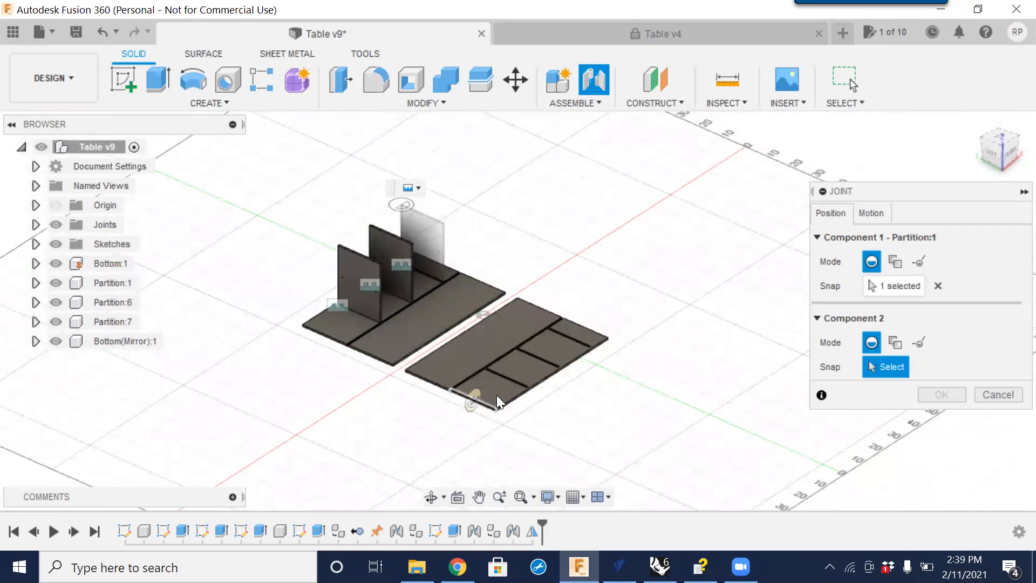
middle_click_drag(476, 409, 463, 285, "shift")
scroll(399, 256, "up", 10)
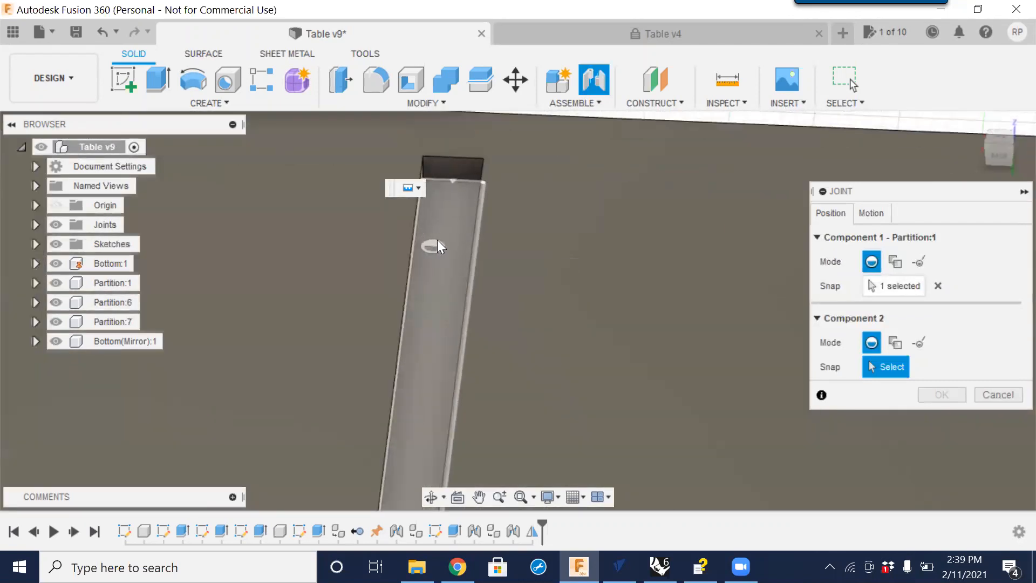
left_click(451, 181)
scroll(561, 259, "down", 5)
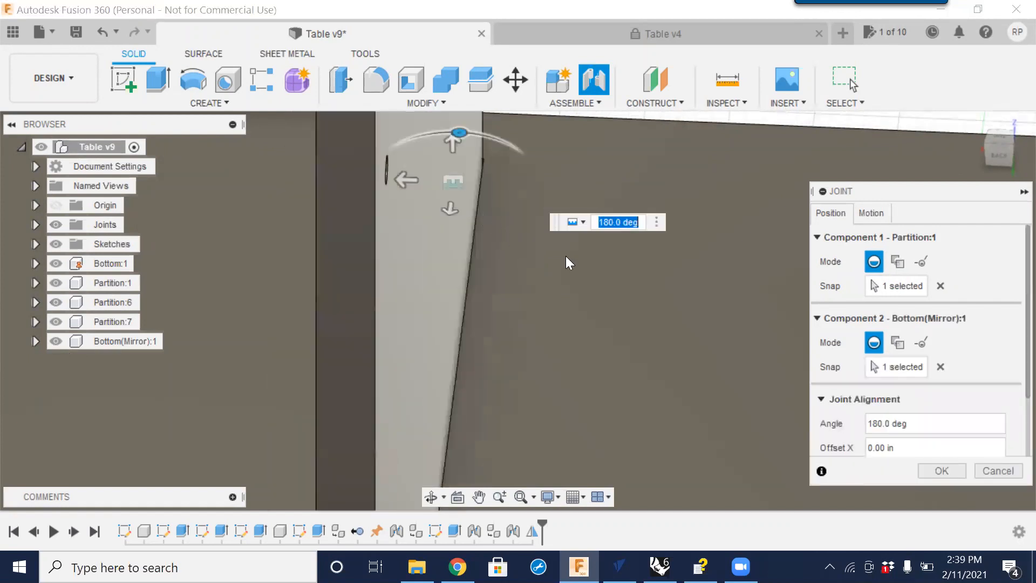
scroll(559, 258, "down", 5)
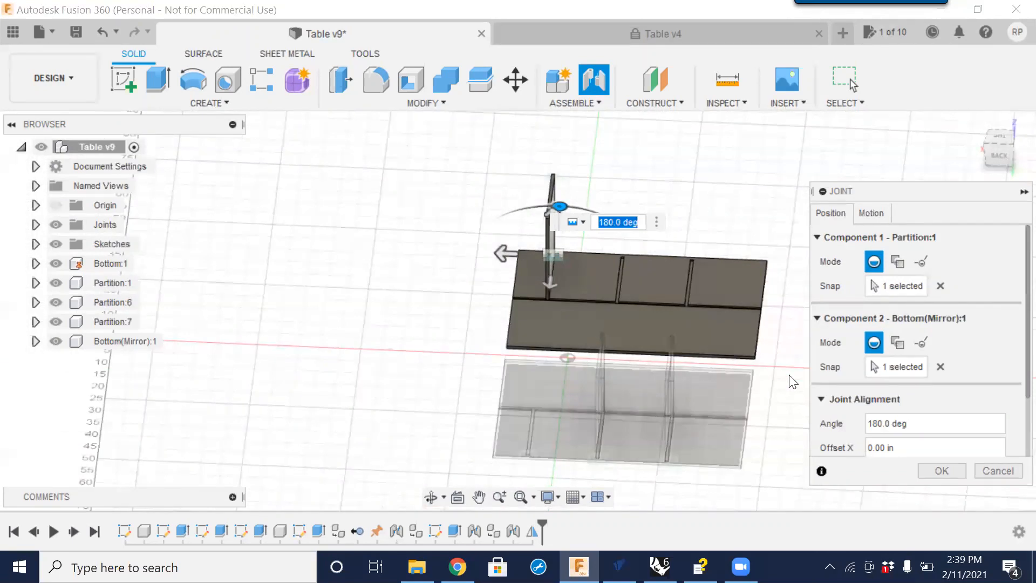
left_click(948, 473)
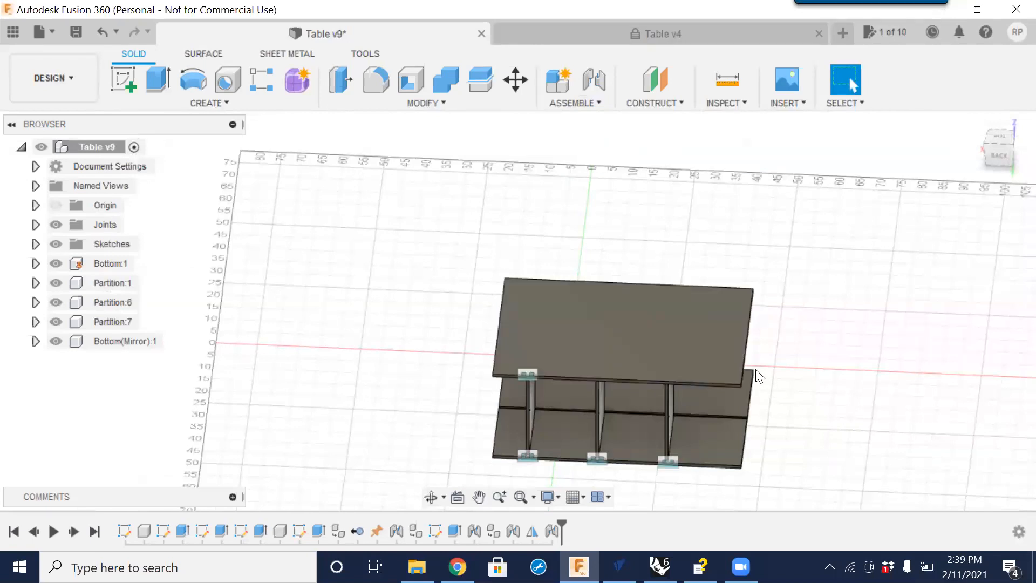
Orbit and zoom around the assembled table to inspect the mirrored top panel.
scroll(755, 372, "down", 4)
middle_click_drag(751, 429, 702, 394)
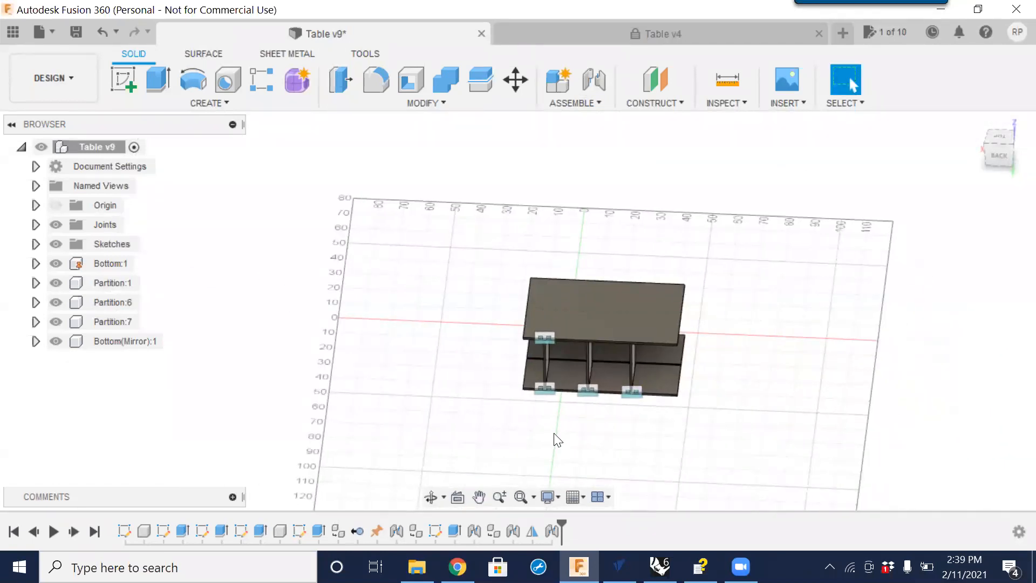
middle_click_drag(627, 416, 530, 387, "shift")
key("Escape")
scroll(583, 312, "up", 5)
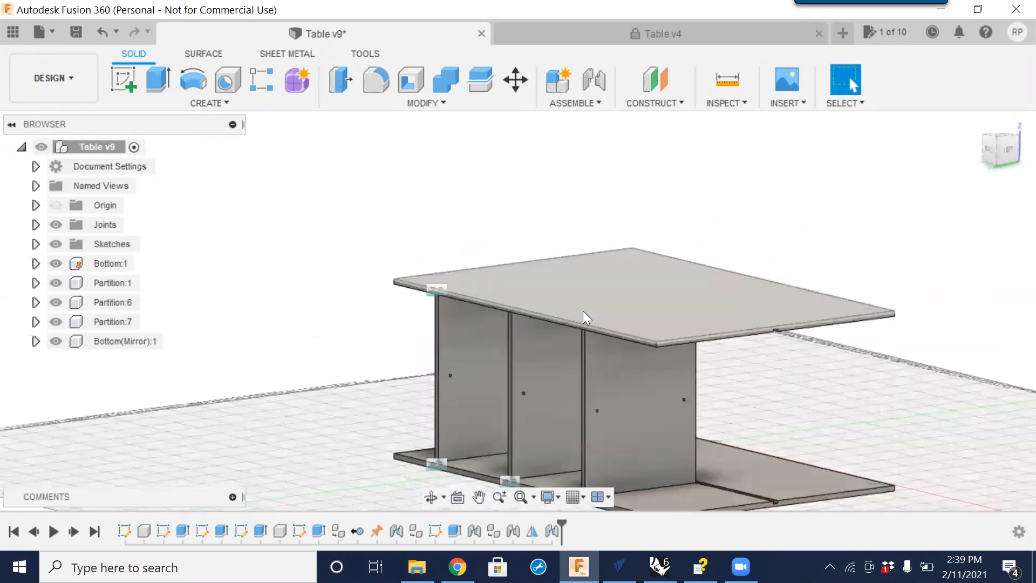
middle_click_drag(541, 407, 678, 417, "shift")
key("Escape")
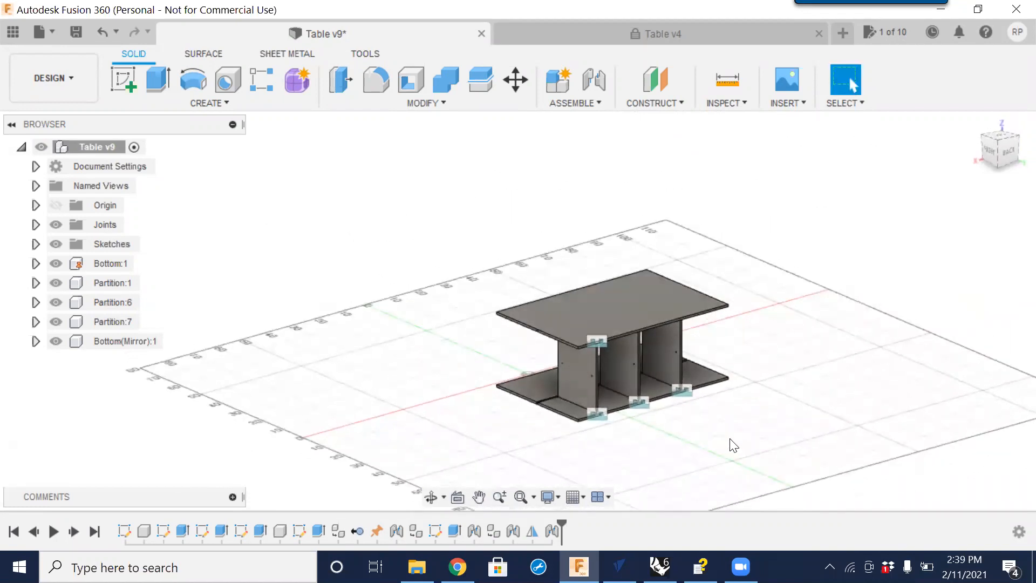
Open Change Parameters and set the Width_X user parameter to 47 in.
left_click(434, 102)
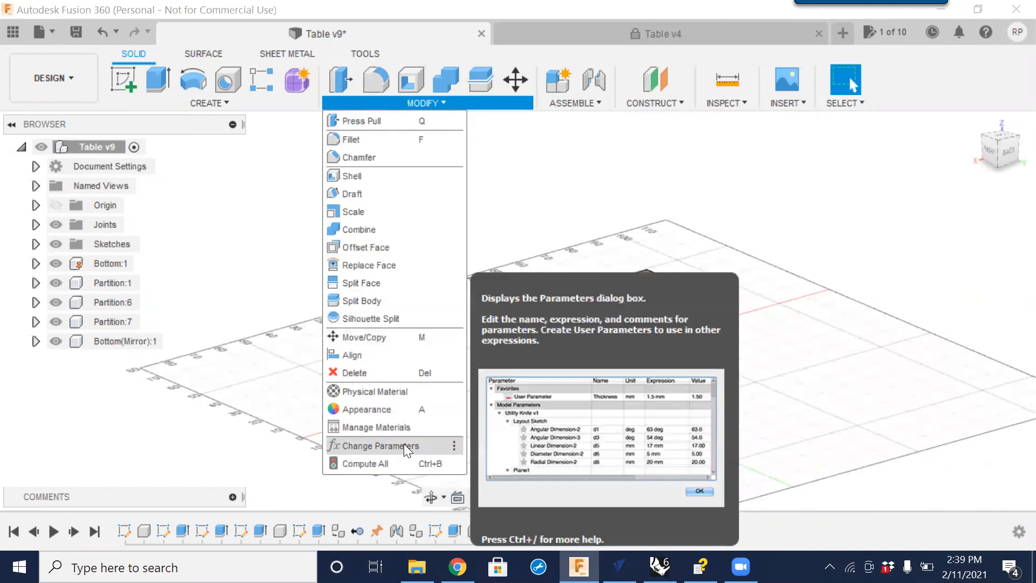
left_click(404, 446)
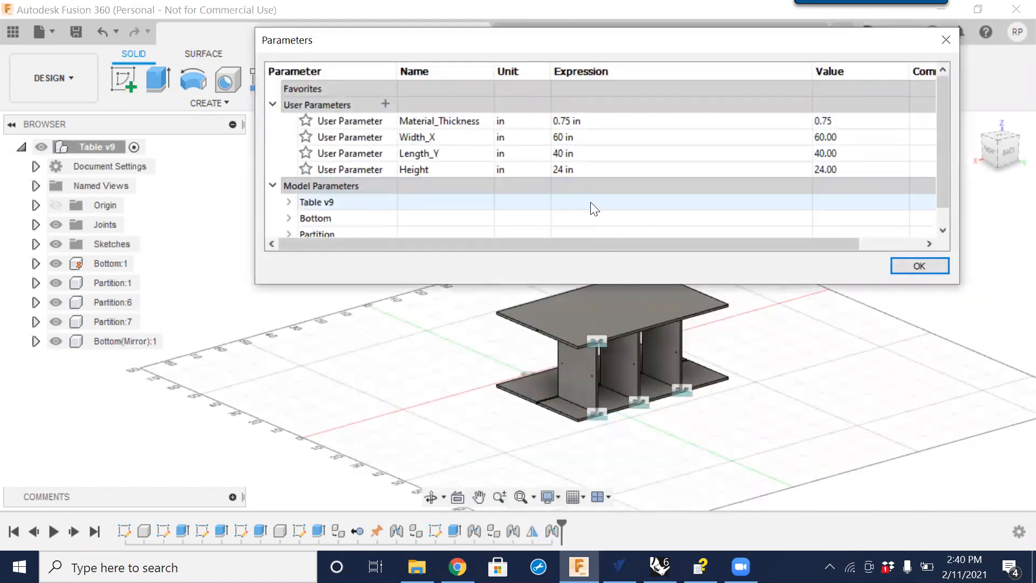
double_click(561, 142)
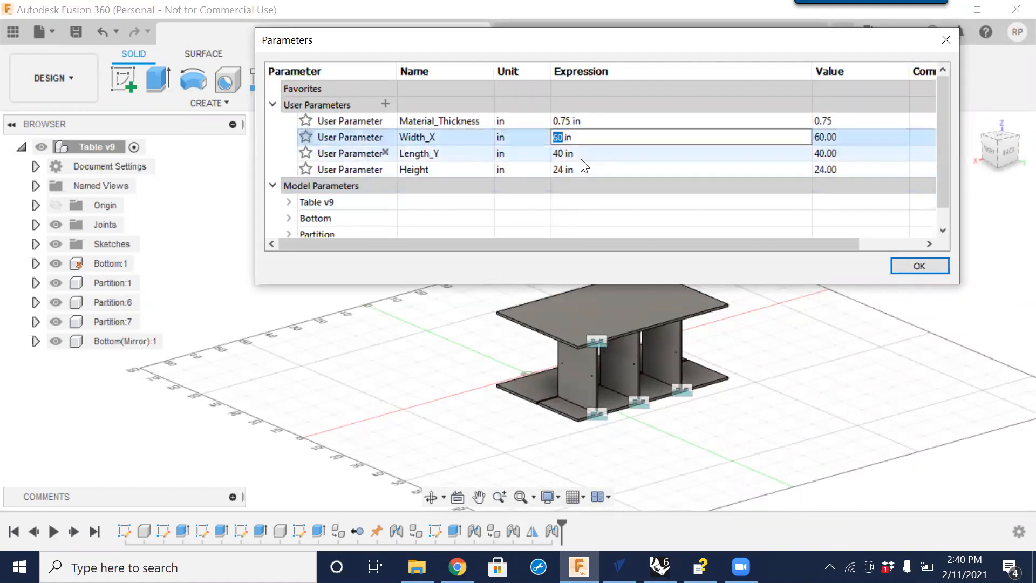
type("47")
key("Return")
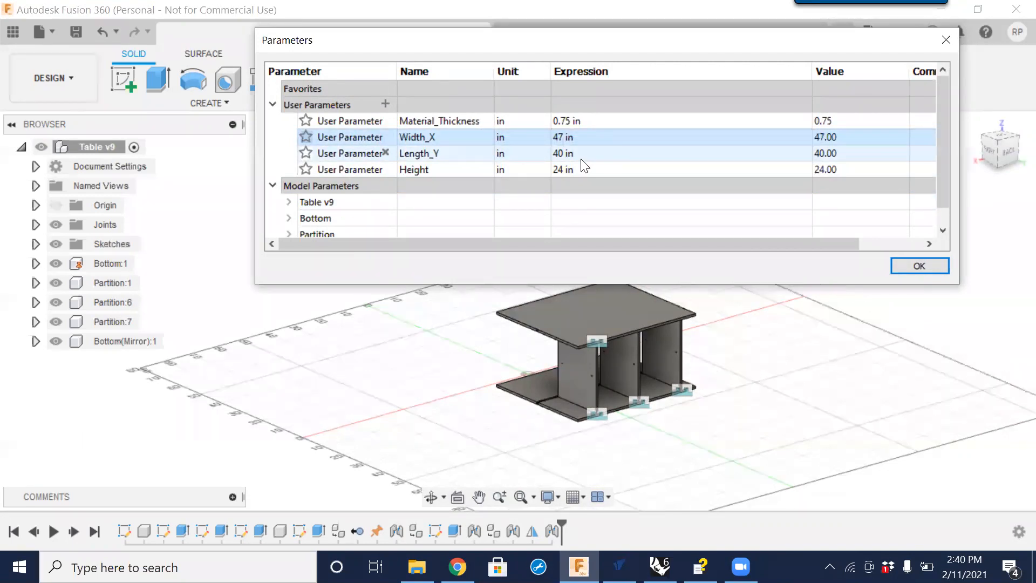
Set the Height user parameter to 20 in.
double_click(554, 170)
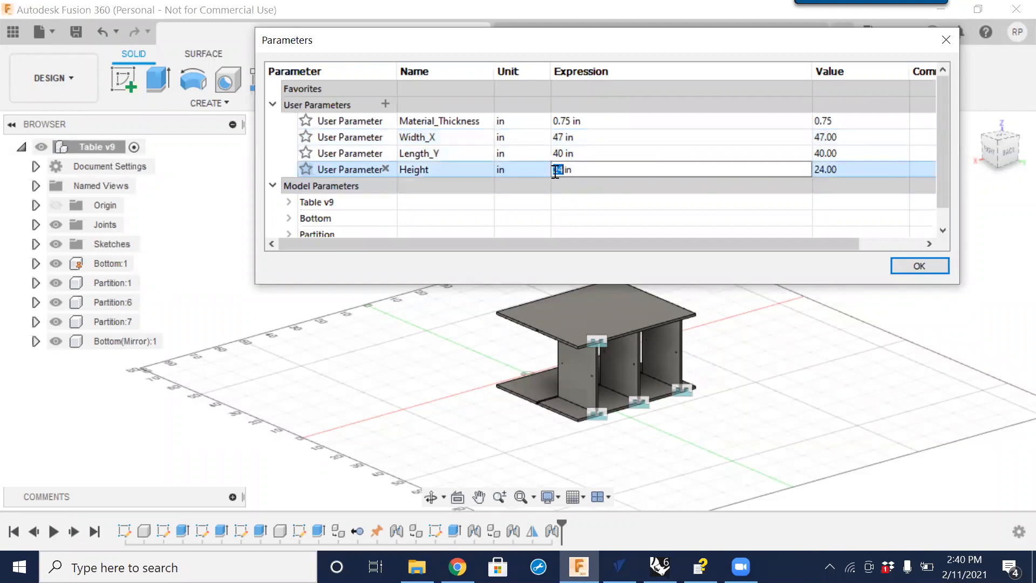
type("20")
key("Return")
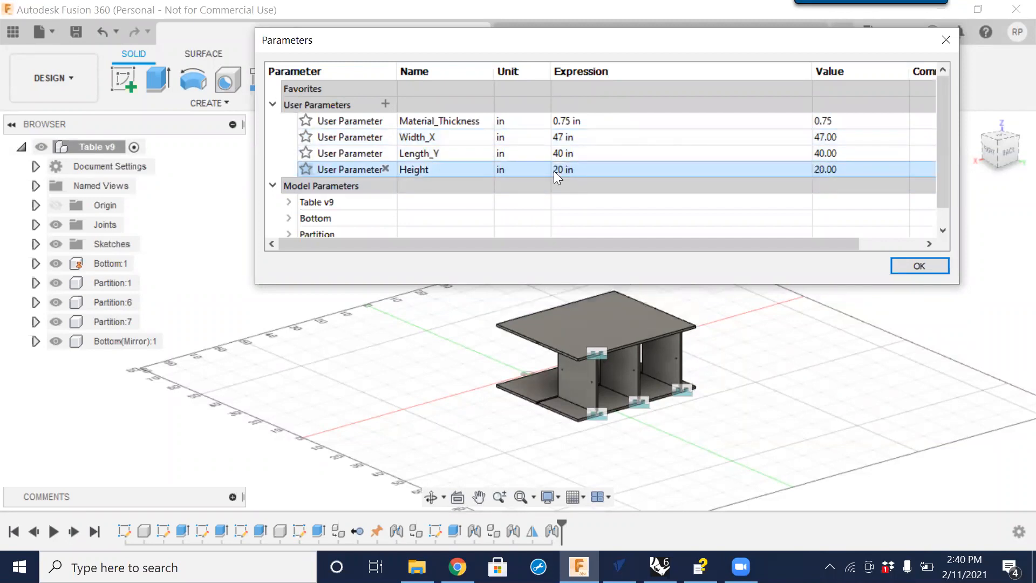
Set Width_X to 62 in and close the Parameters dialog.
double_click(565, 137)
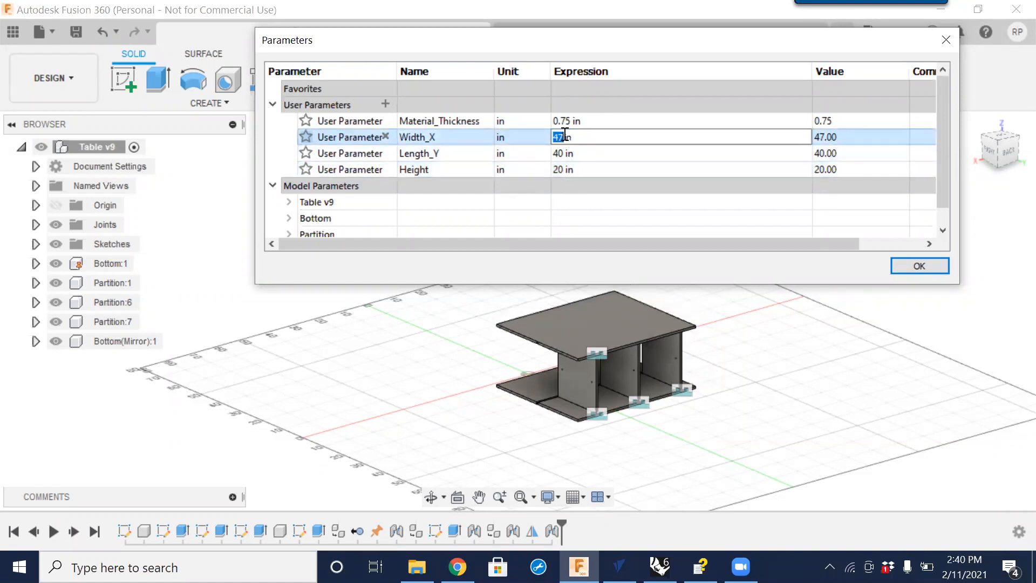
type("62")
key("Return")
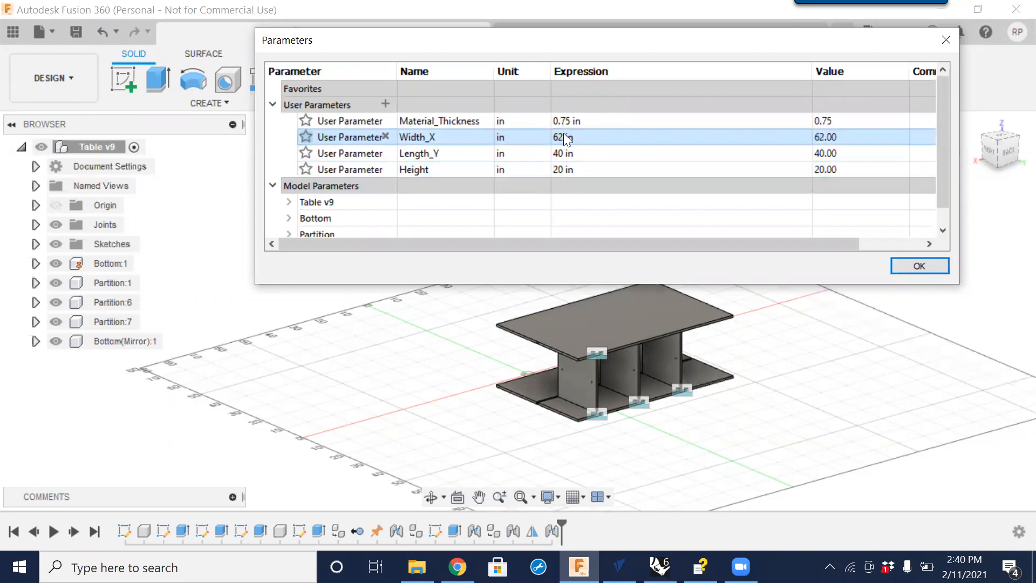
left_click(913, 263)
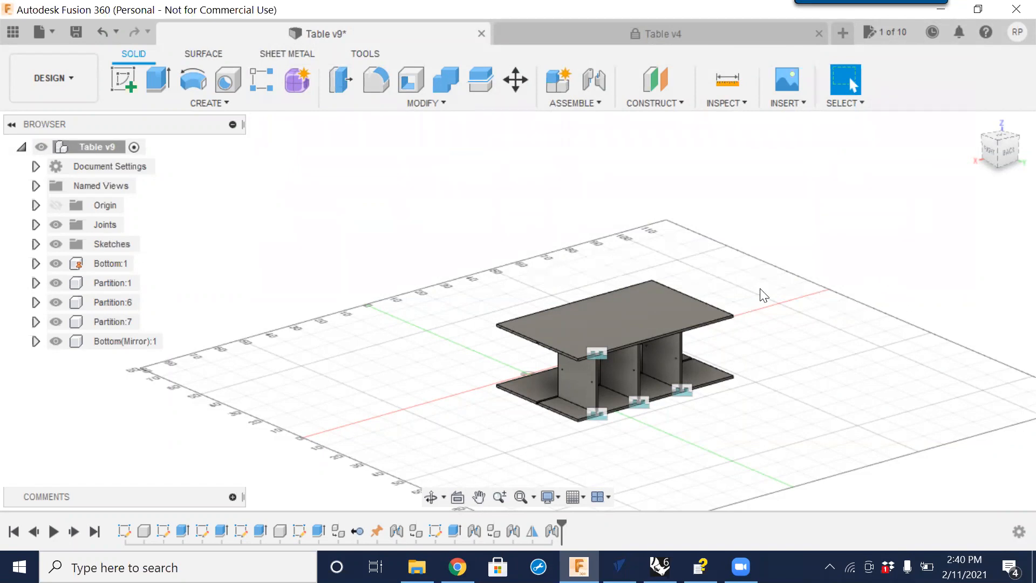
Orbit and zoom to inspect the resized table.
middle_click_drag(631, 338, 610, 367, "shift")
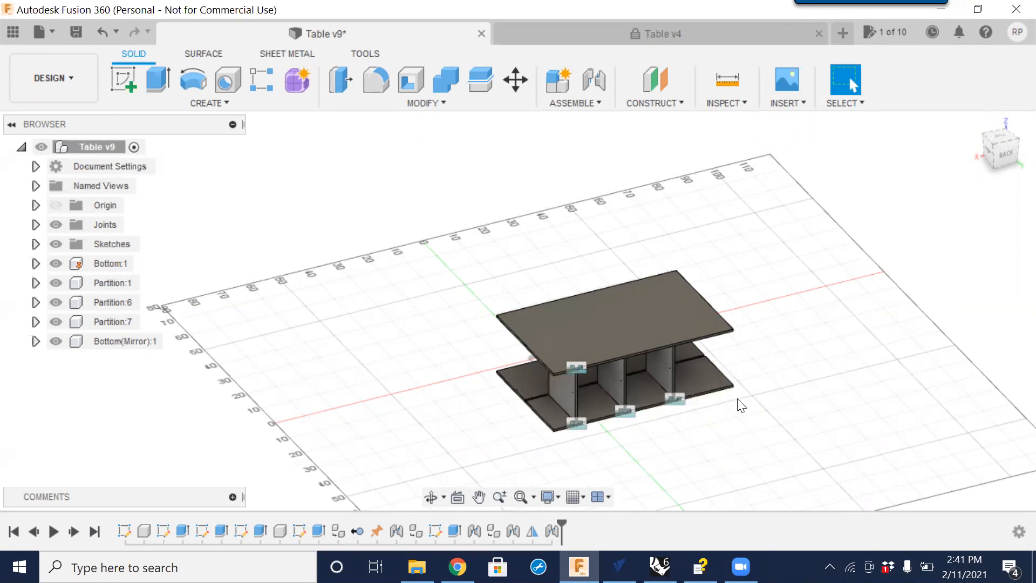
scroll(736, 394, "down", 3)
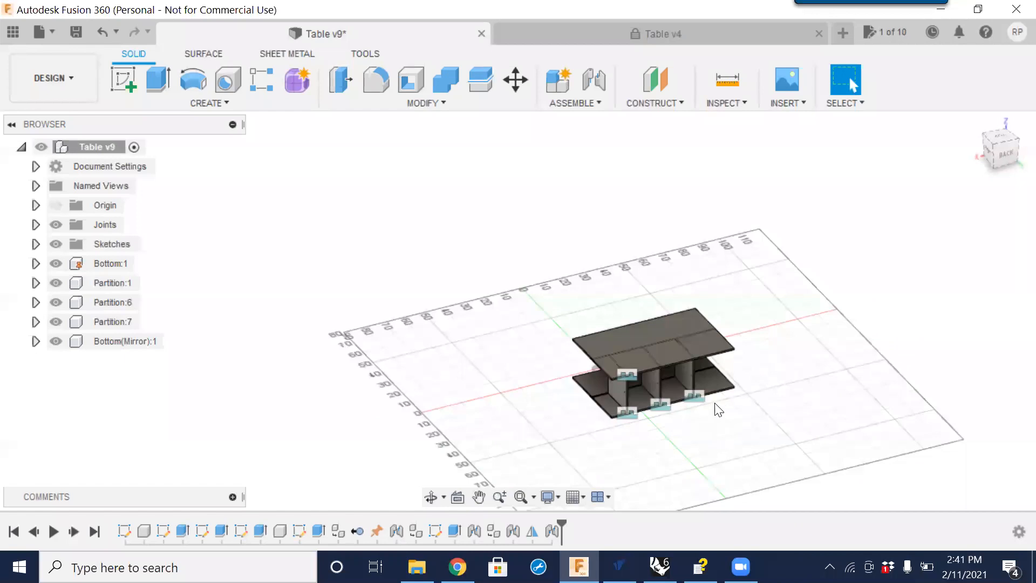
scroll(721, 419, "up", 6)
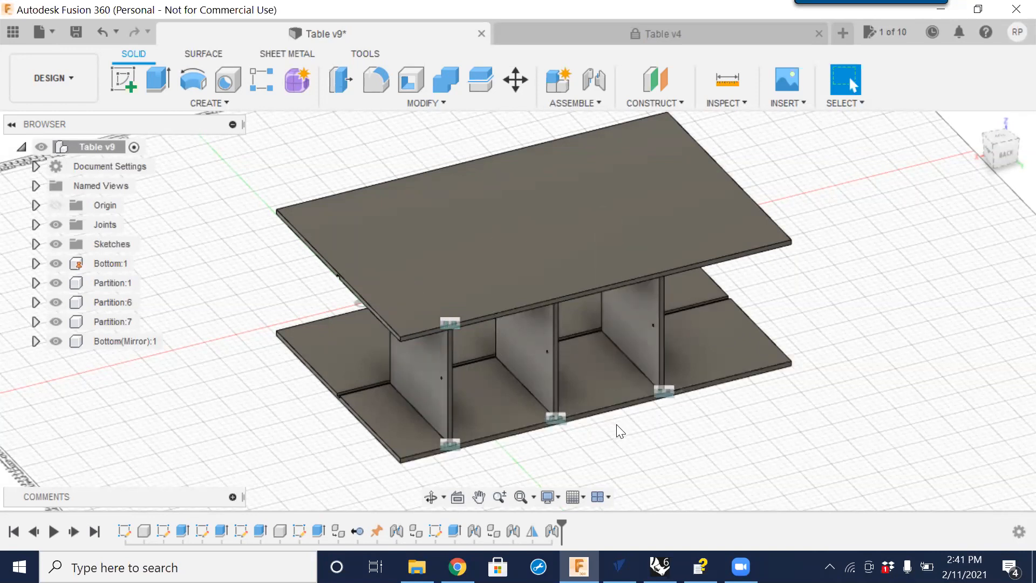
Create a new internal component under the table root, naming it Component6Back.
scroll(568, 369, "down", 3)
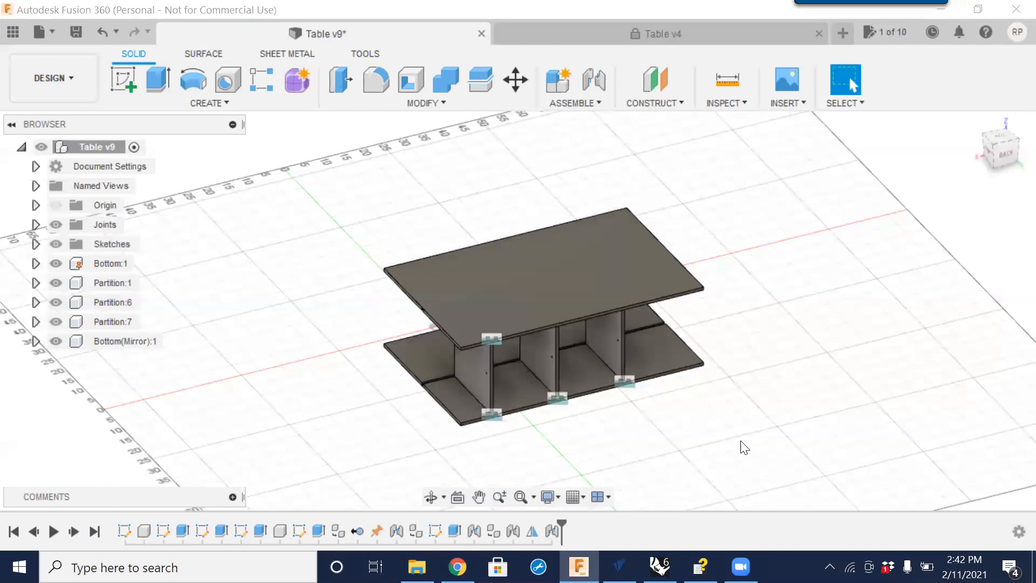
middle_click_drag(704, 433, 636, 371)
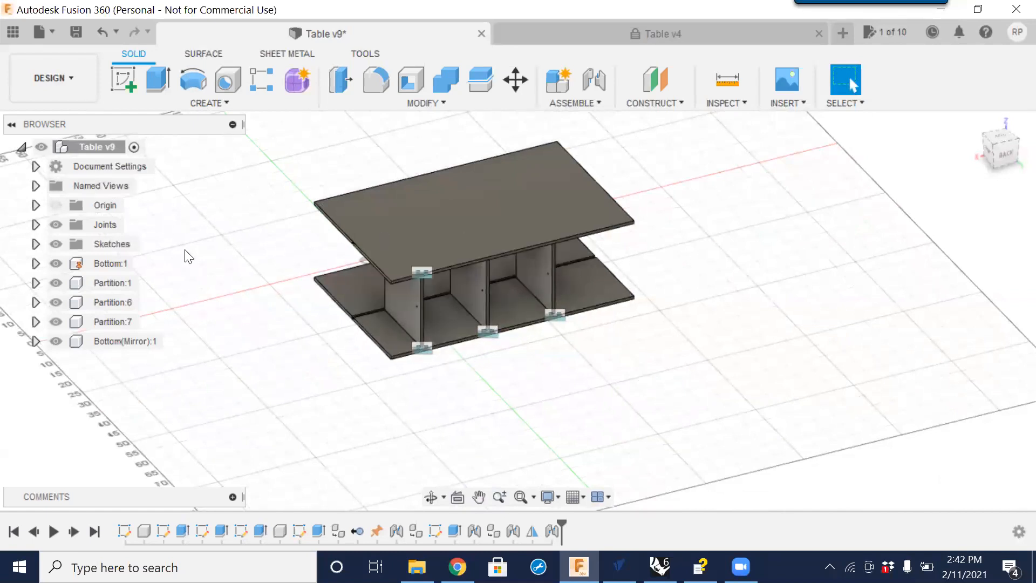
right_click(90, 149)
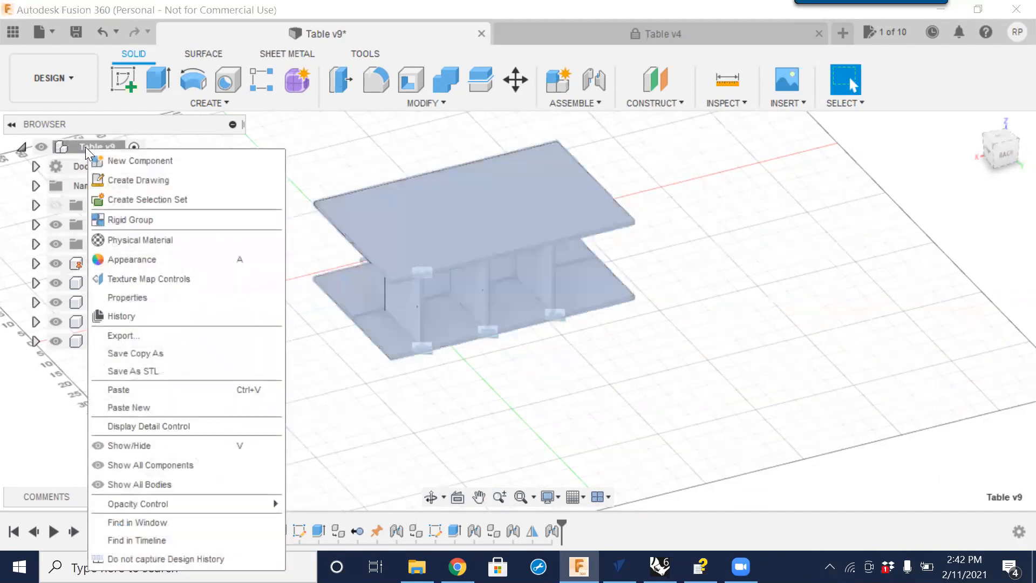
left_click(130, 160)
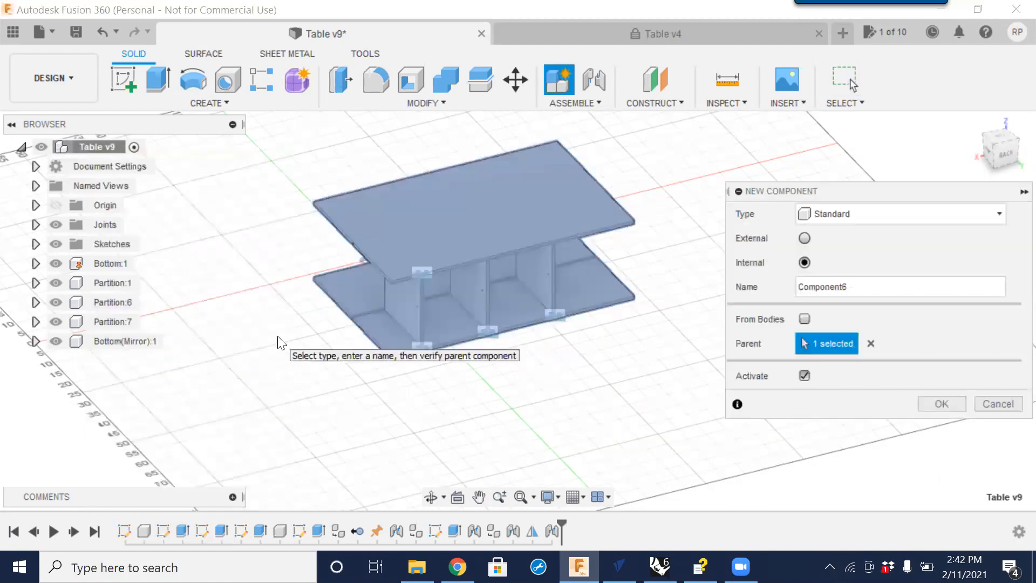
left_click(866, 287)
type("Back")
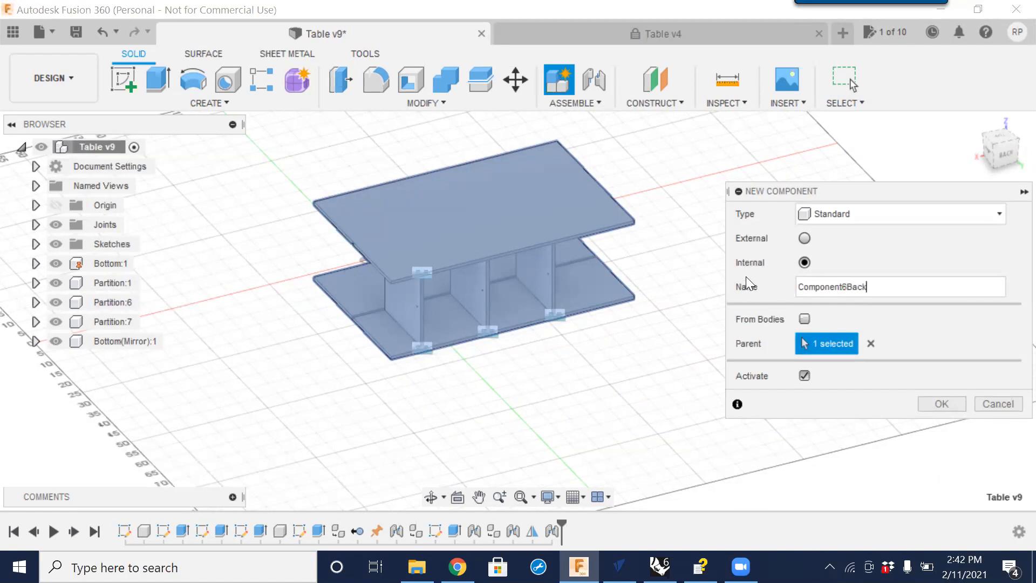
left_click(941, 404)
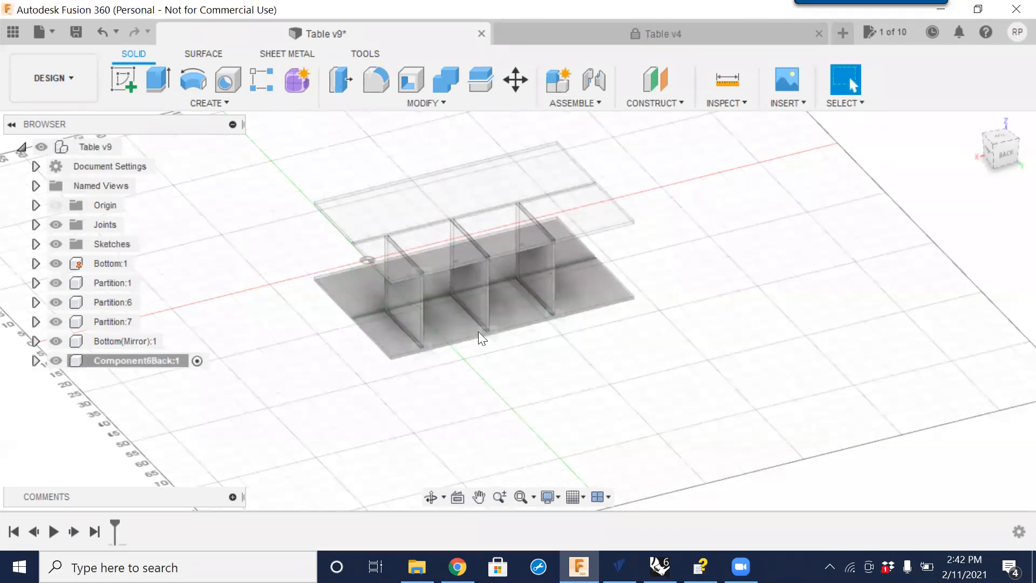
Rename the new component to Back.
left_click(109, 361)
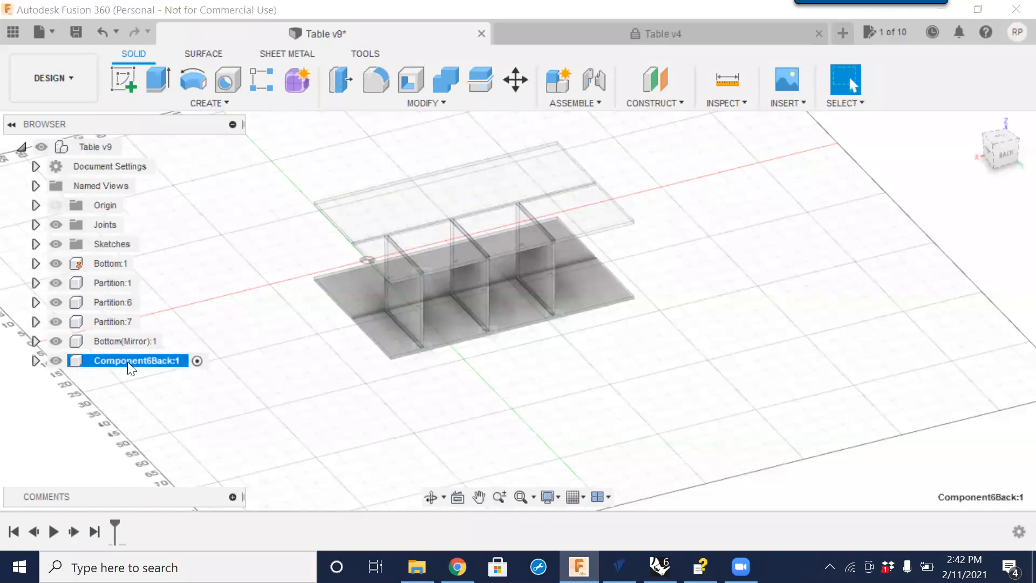
right_click(130, 362)
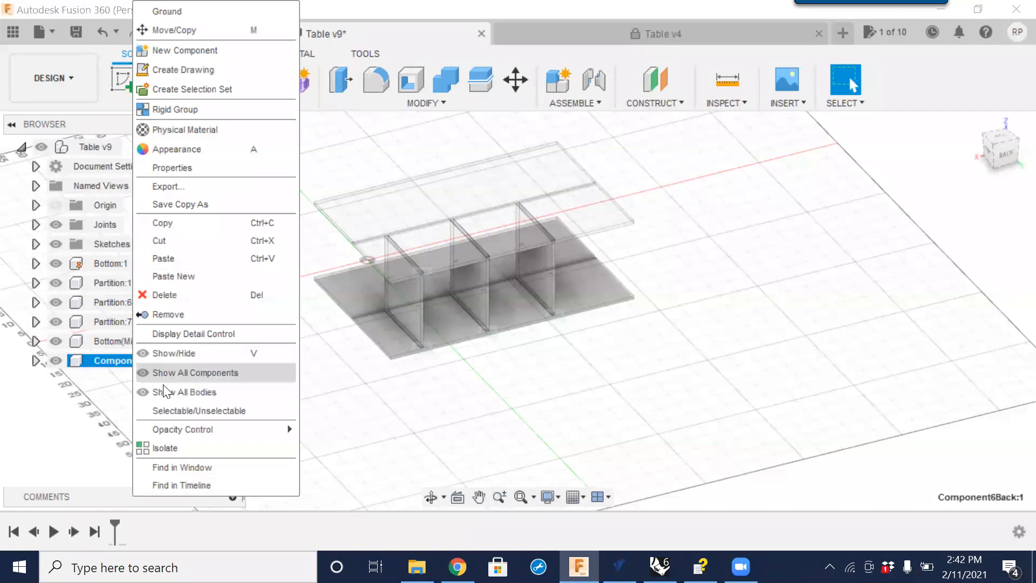
double_click(106, 361)
left_click_drag(153, 360, 96, 368)
key("BackSpace")
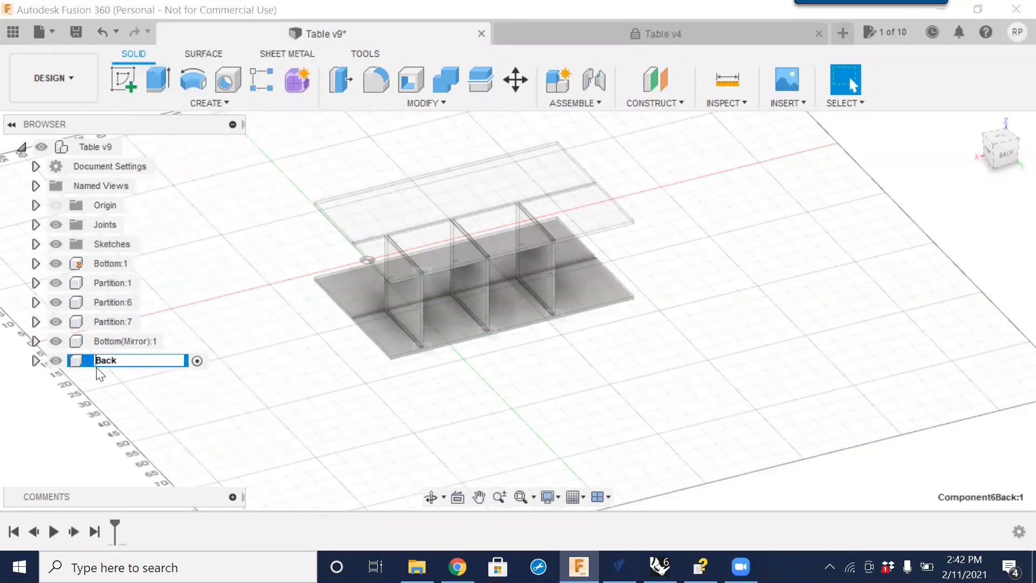
key("Return")
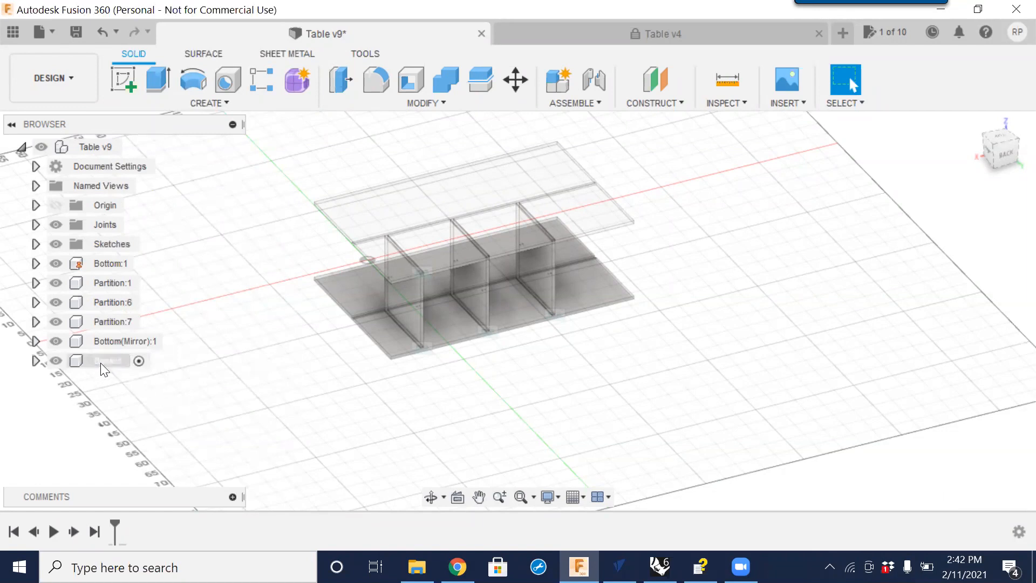
Temporarily hide the bottom, partition and mirrored bottom components, then show them all again.
scroll(562, 293, "down", 4)
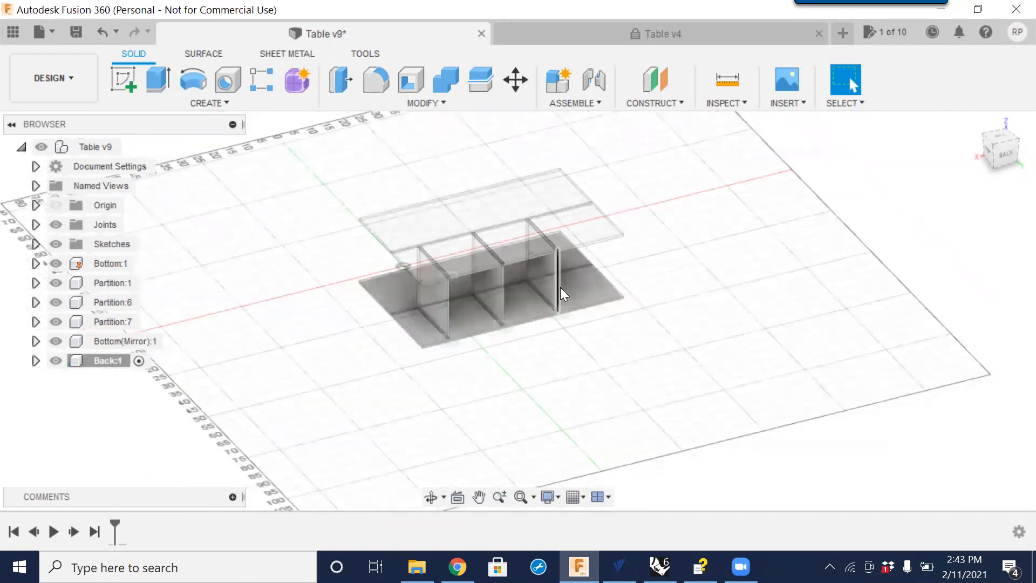
middle_click_drag(603, 332, 497, 300)
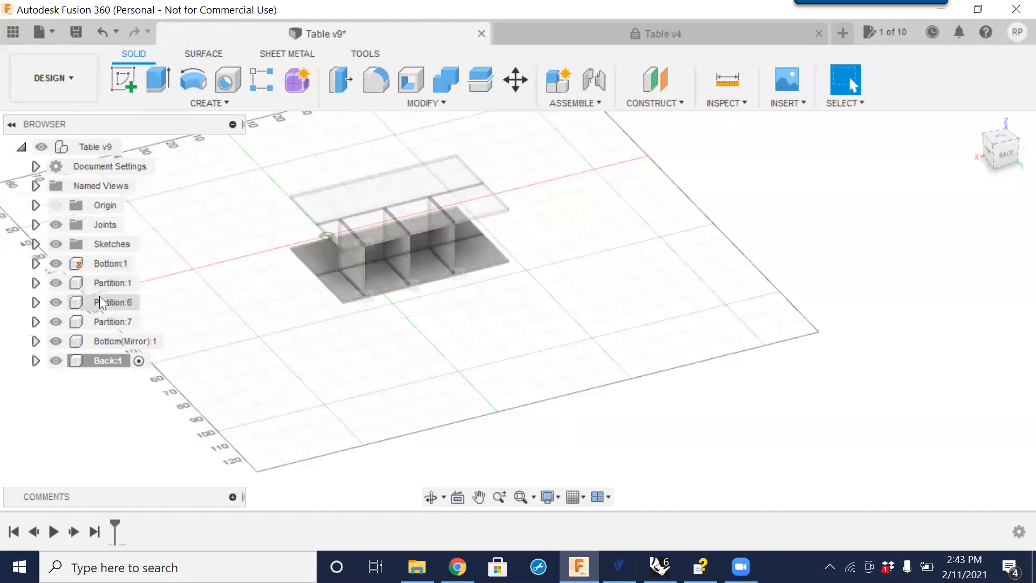
left_click(55, 262)
left_click(55, 283)
left_click(56, 301)
left_click(56, 321)
left_click(56, 341)
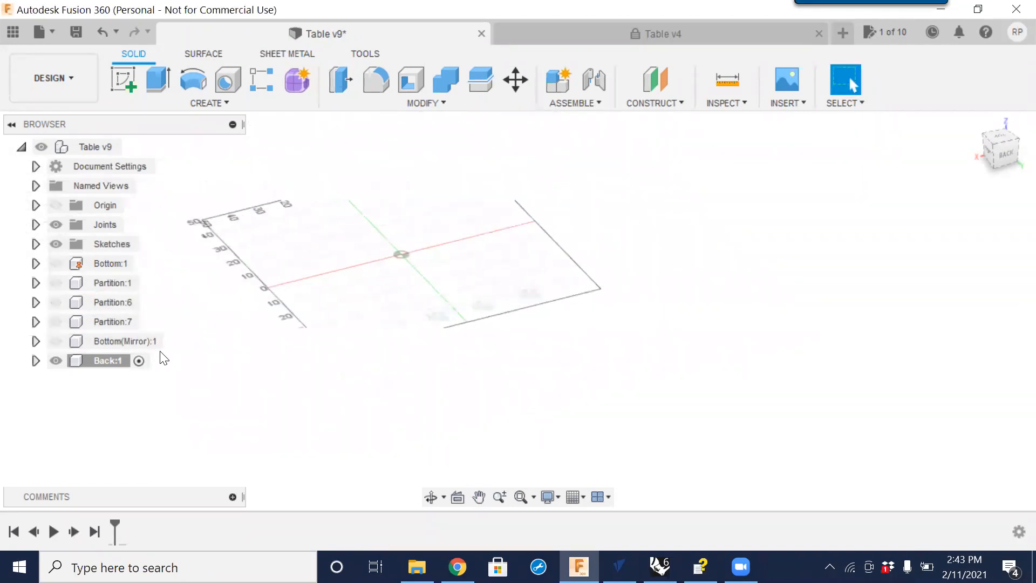
left_click(105, 362)
left_click(55, 264)
left_click(55, 284)
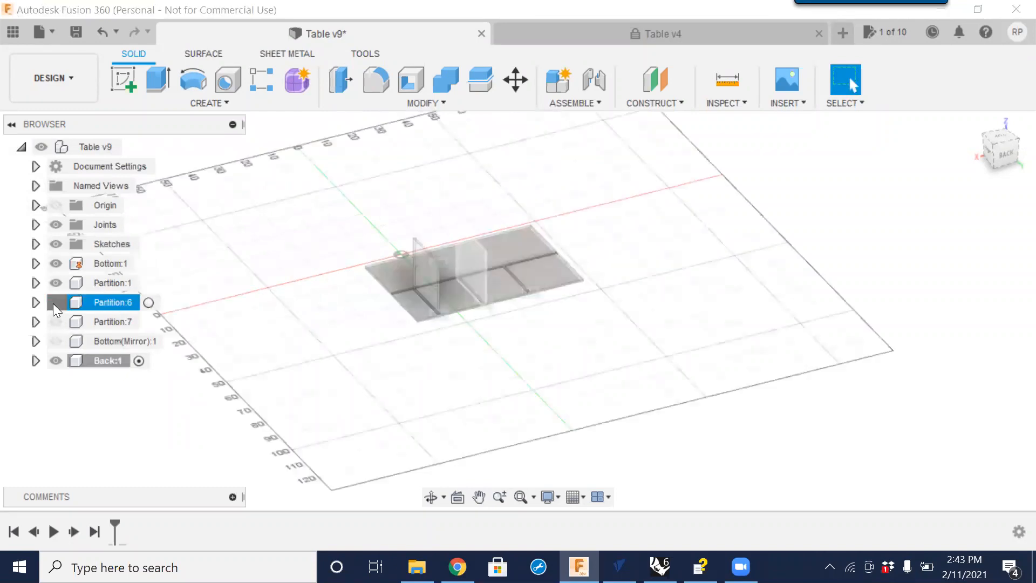
left_click(55, 303)
left_click(56, 322)
left_click(56, 341)
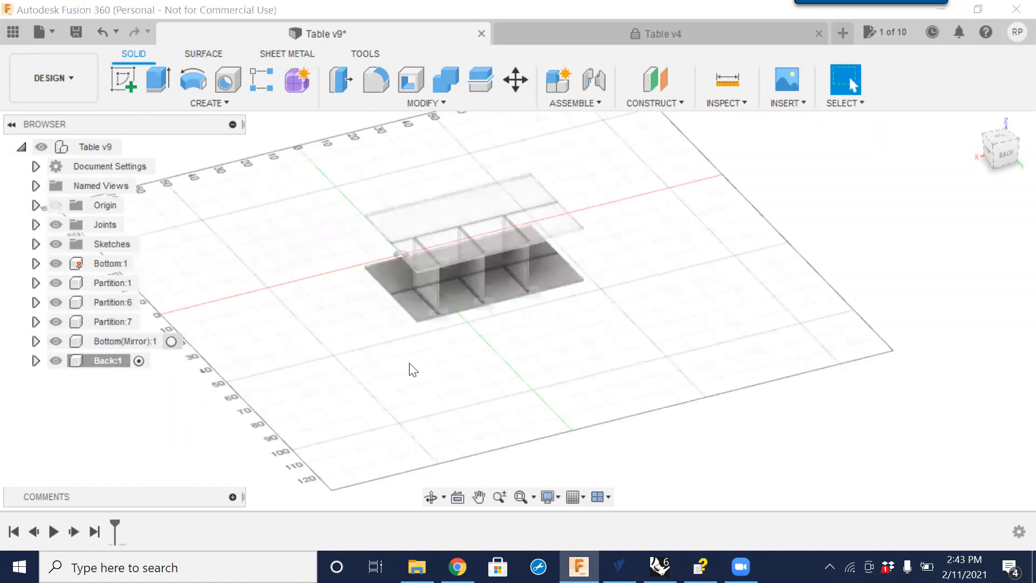
middle_click_drag(535, 397, 507, 325)
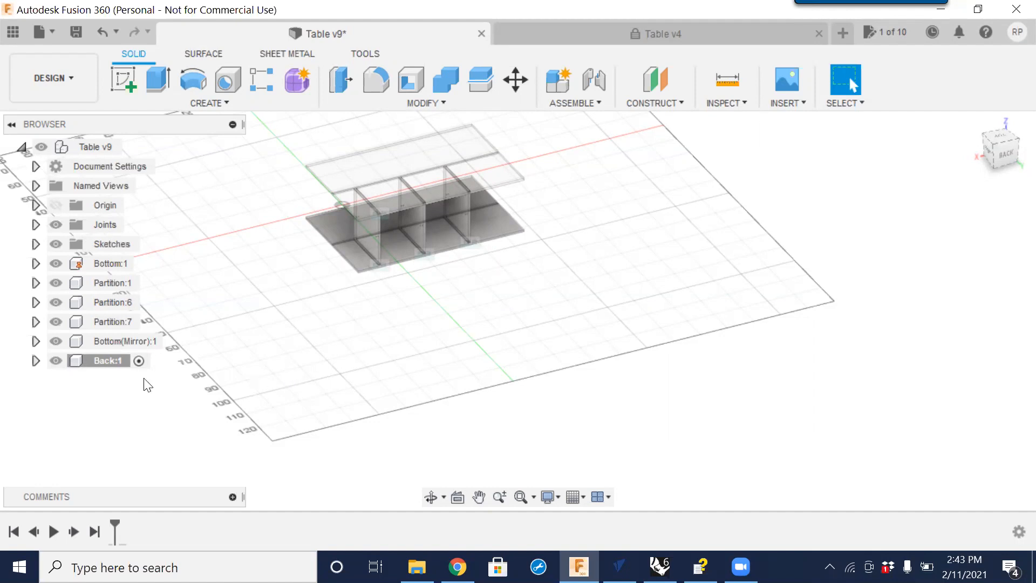
With Back active, start a sketch on the horizontal base plane and draw a rectangle about 77 in by 47 in beside the table.
left_click(106, 361)
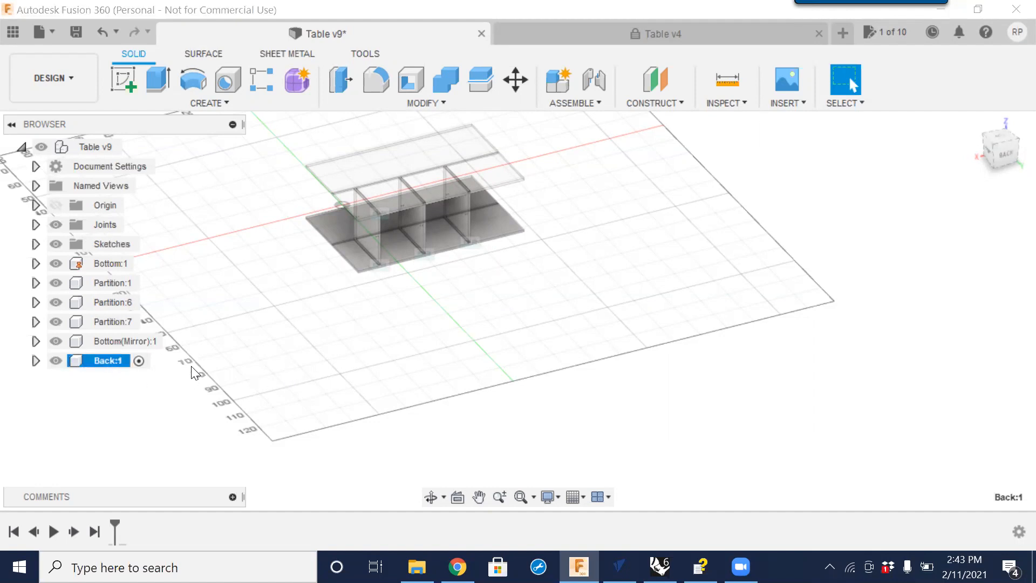
left_click(126, 87)
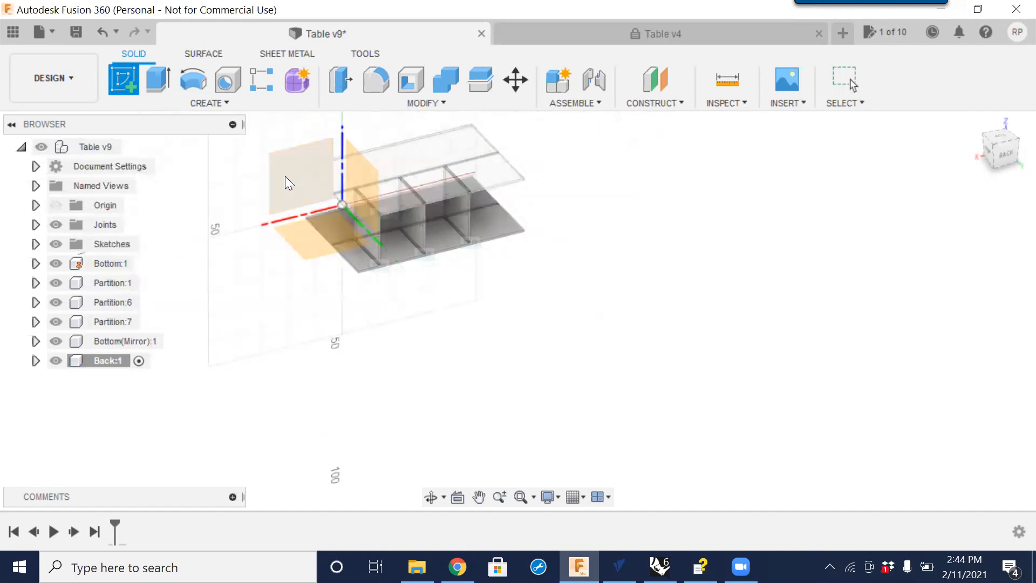
left_click(314, 242)
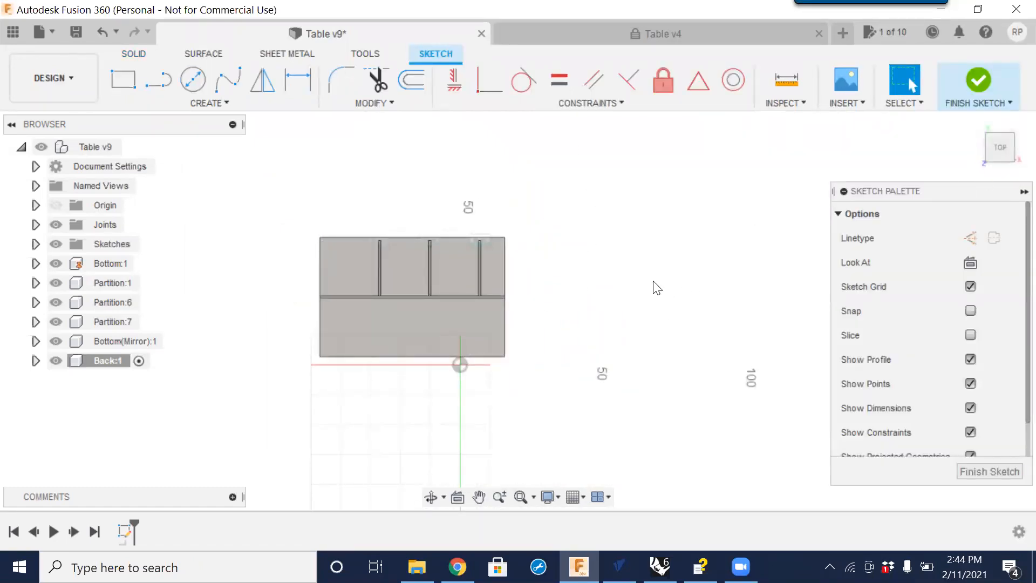
left_click(129, 81)
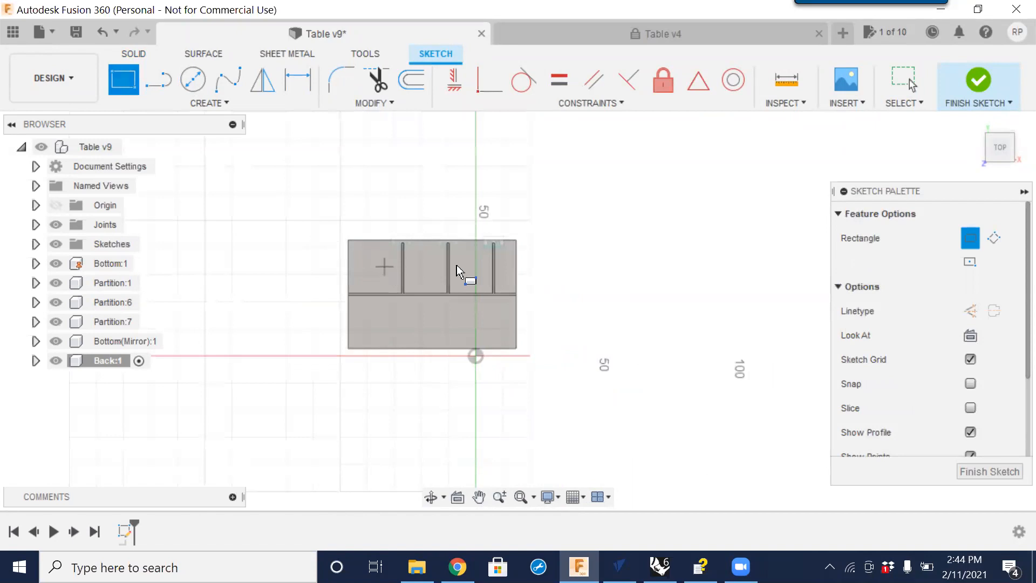
left_click(585, 304)
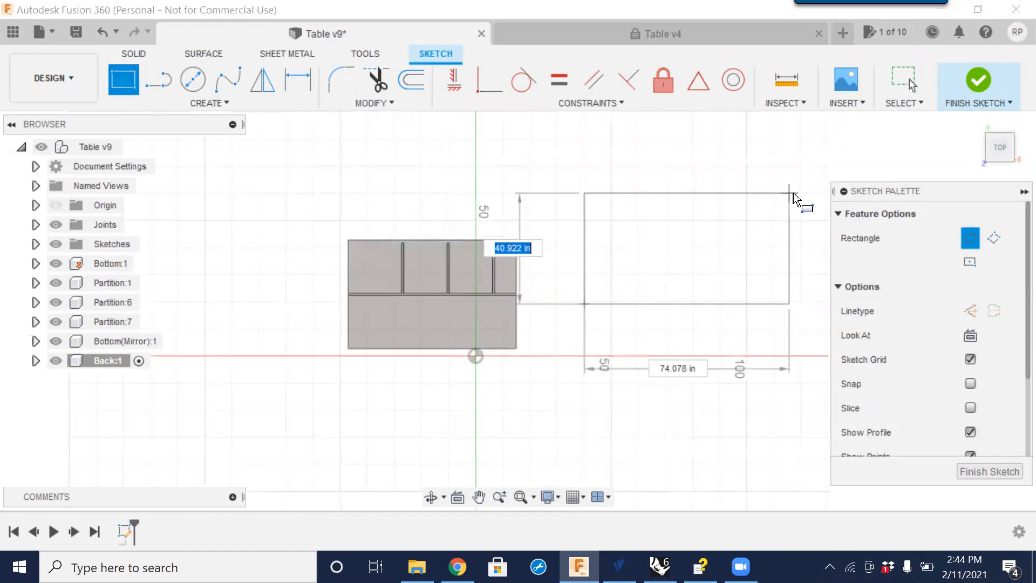
left_click(795, 177)
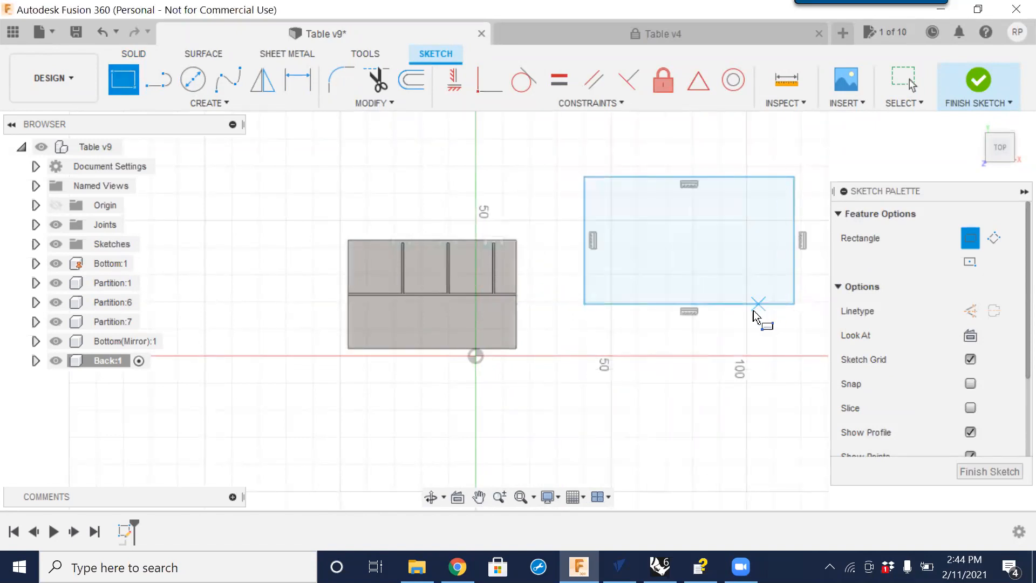
middle_click_drag(752, 402, 631, 390)
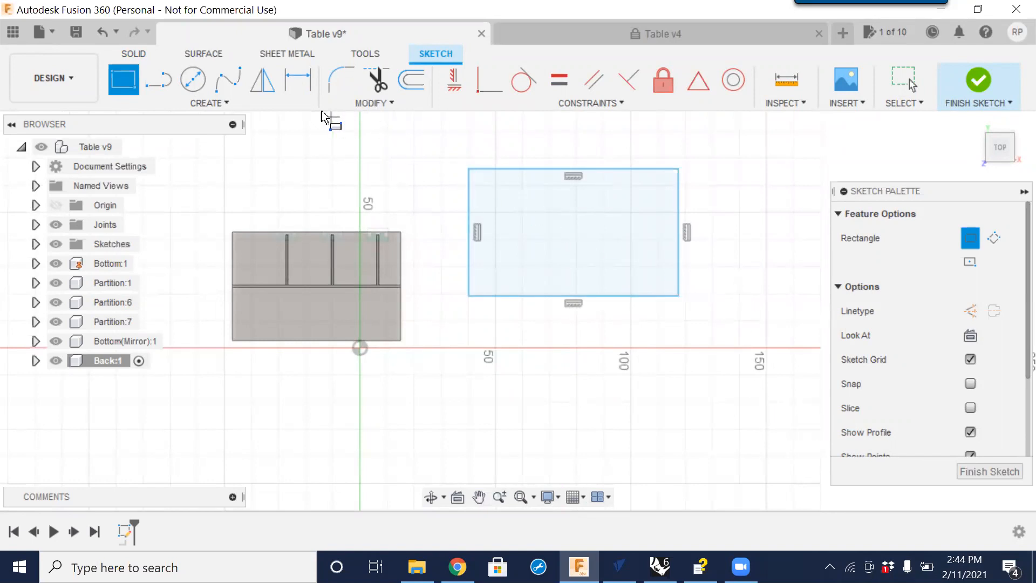
Dimension the rectangle's top edge using the Width_X user parameter.
left_click(306, 84)
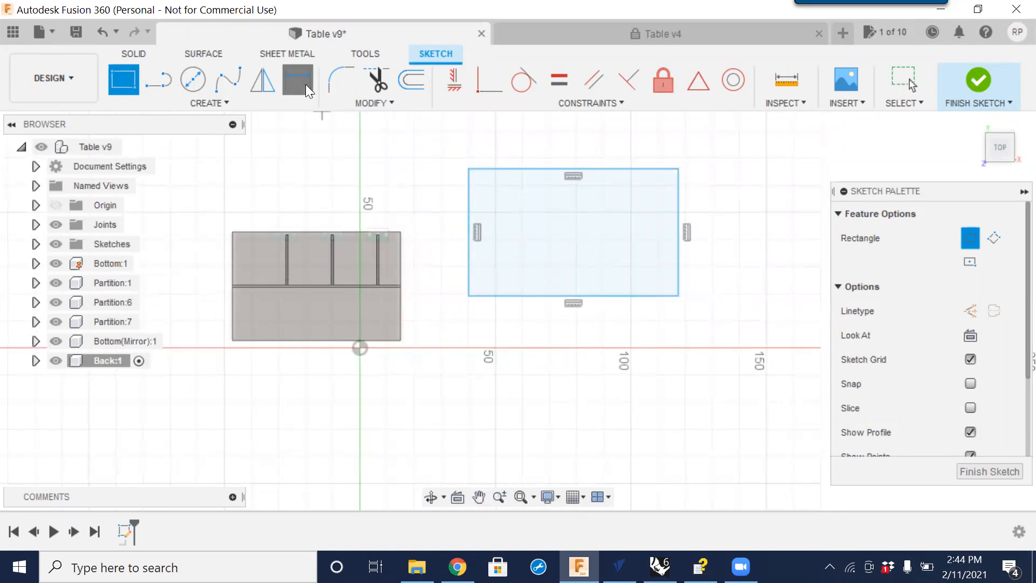
left_click(529, 171)
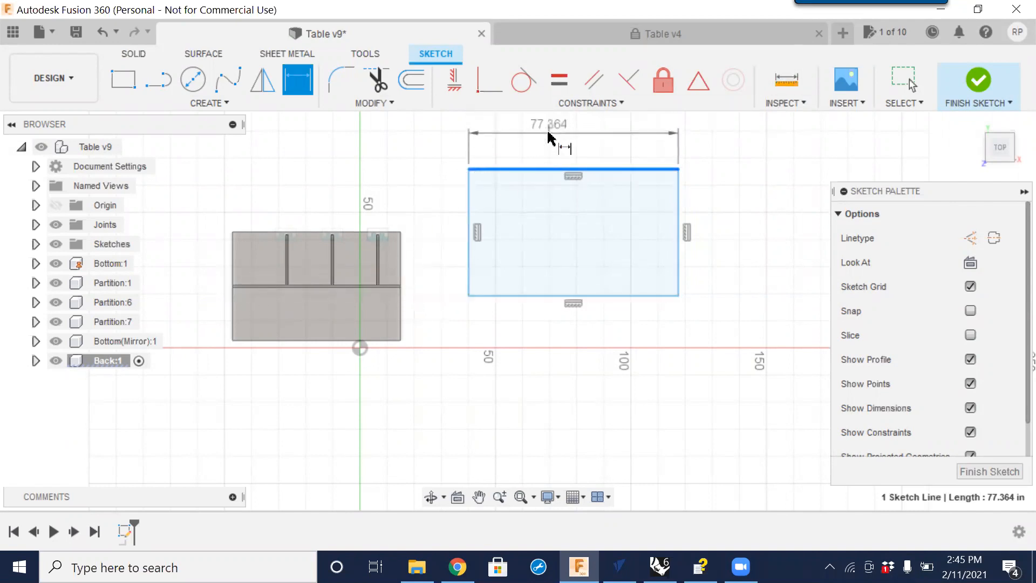
mouse_move(567, 141)
middle_mouse_down()
mouse_move(565, 259)
mouse_move(563, 225)
middle_mouse_up()
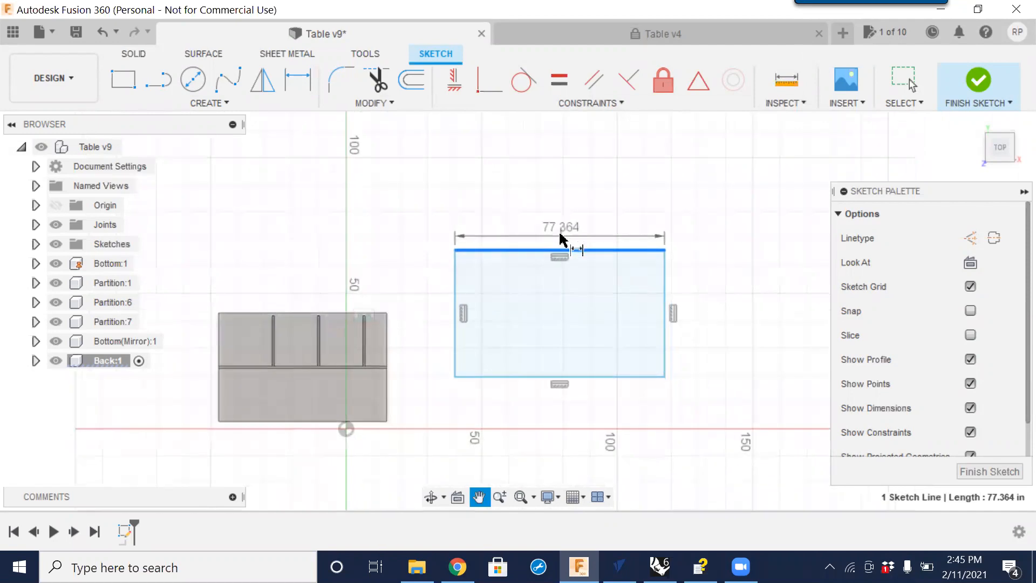
left_click(385, 102)
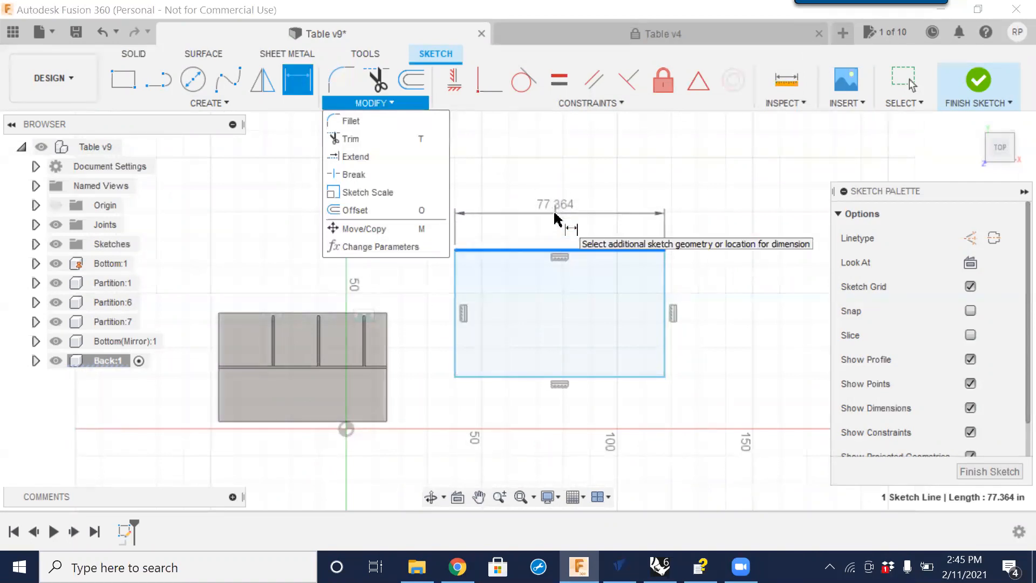
left_click(559, 221)
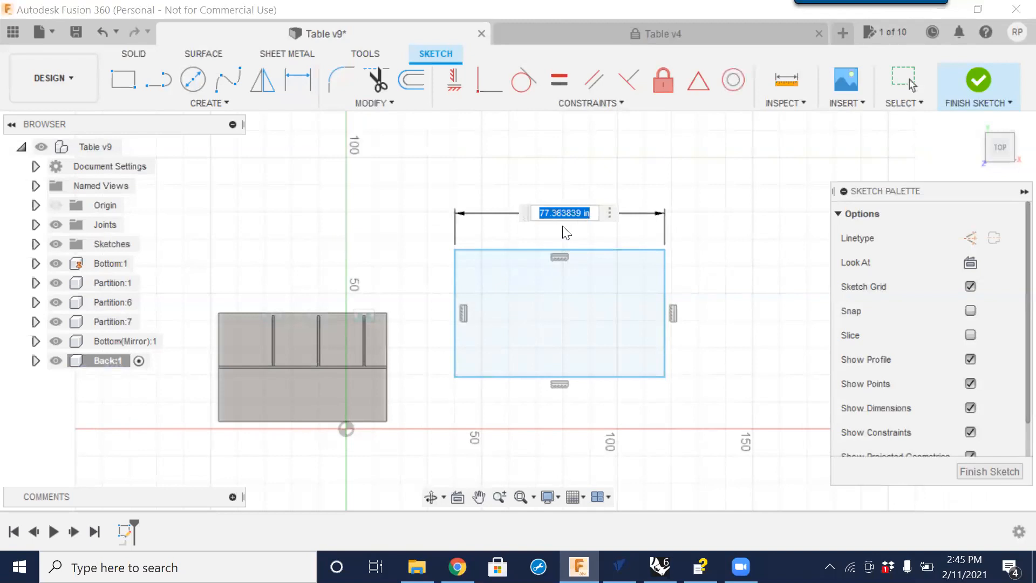
type("l")
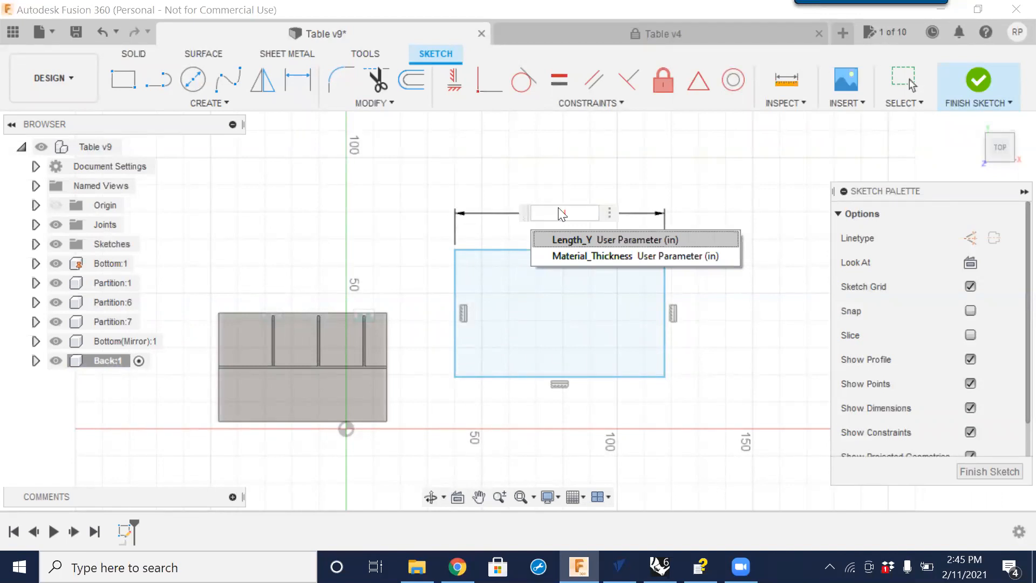
key("BackSpace")
type("w")
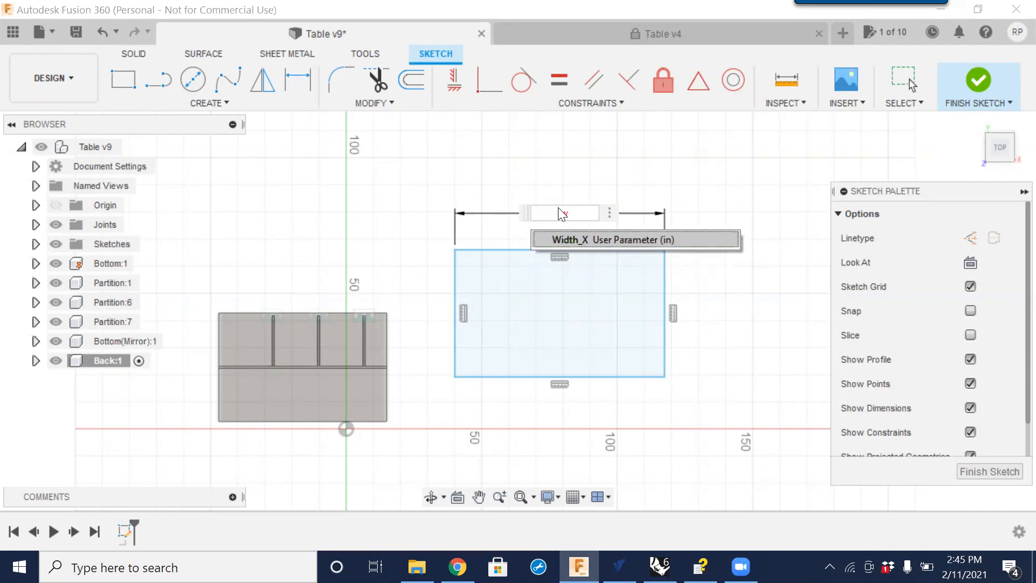
left_click(589, 244)
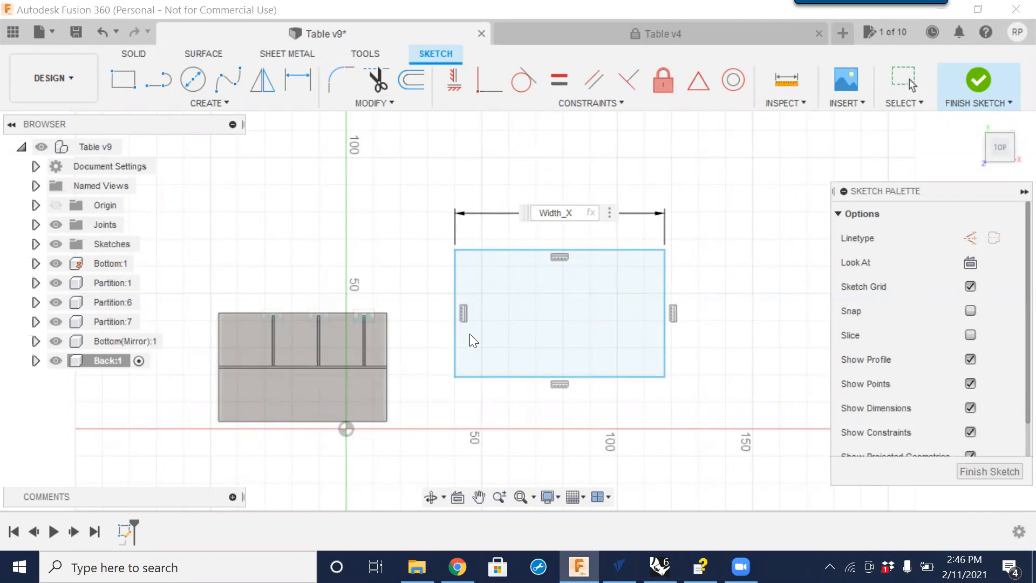
key("Return")
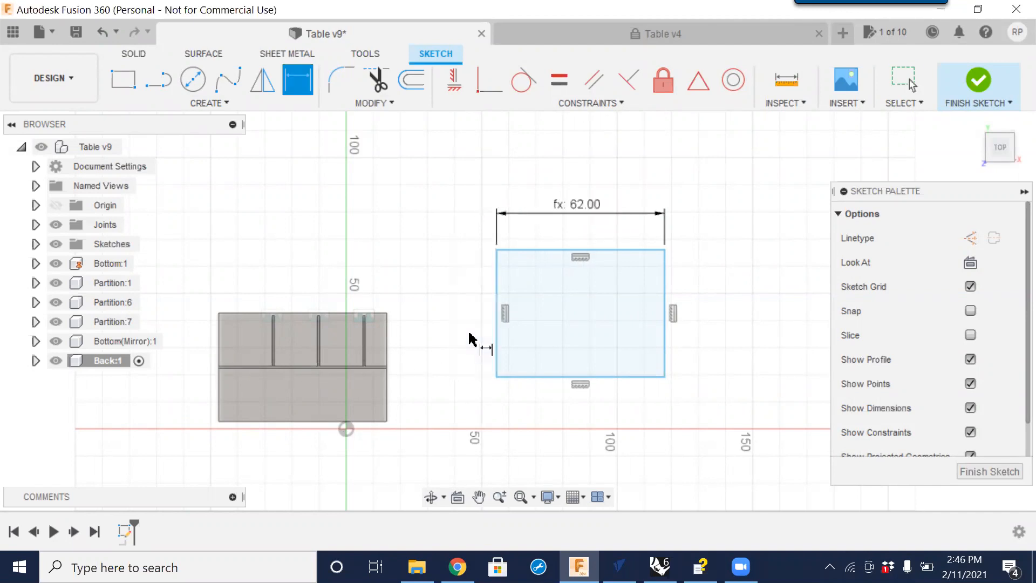
Dimension the rectangle's right edge using the Length_Y user parameter and finish the sketch.
left_click(664, 330)
left_click(745, 323)
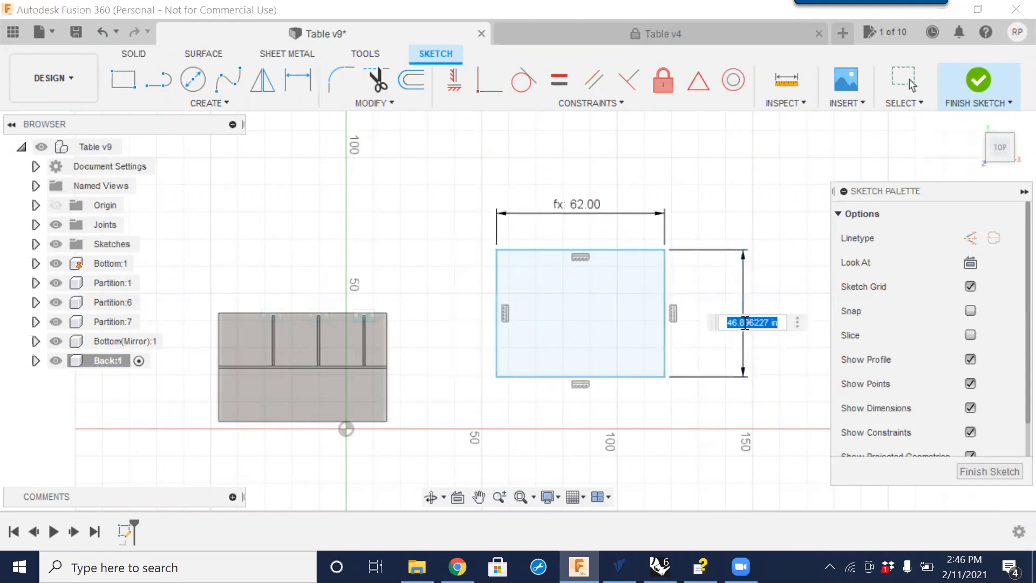
type("L")
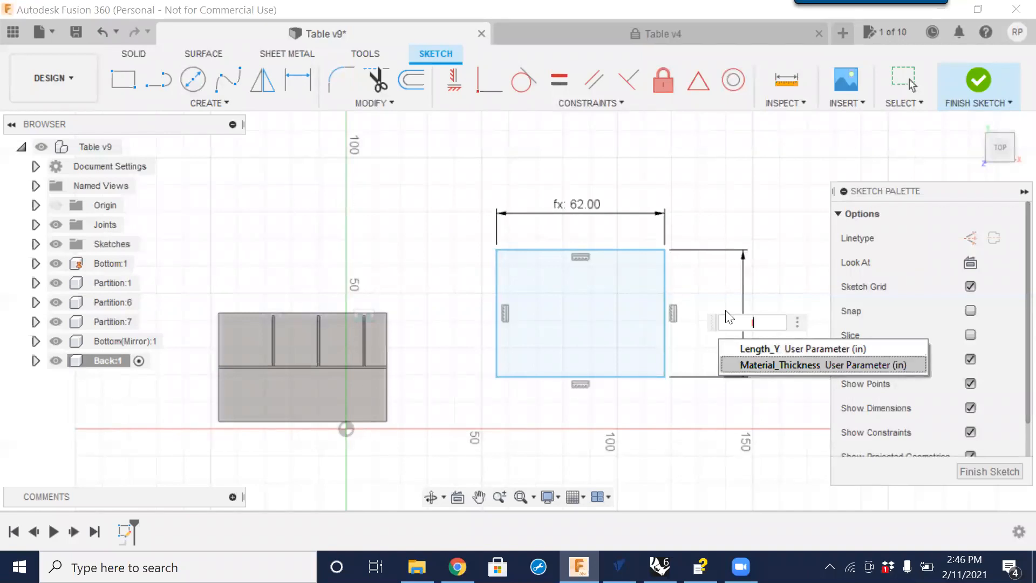
left_click(776, 349)
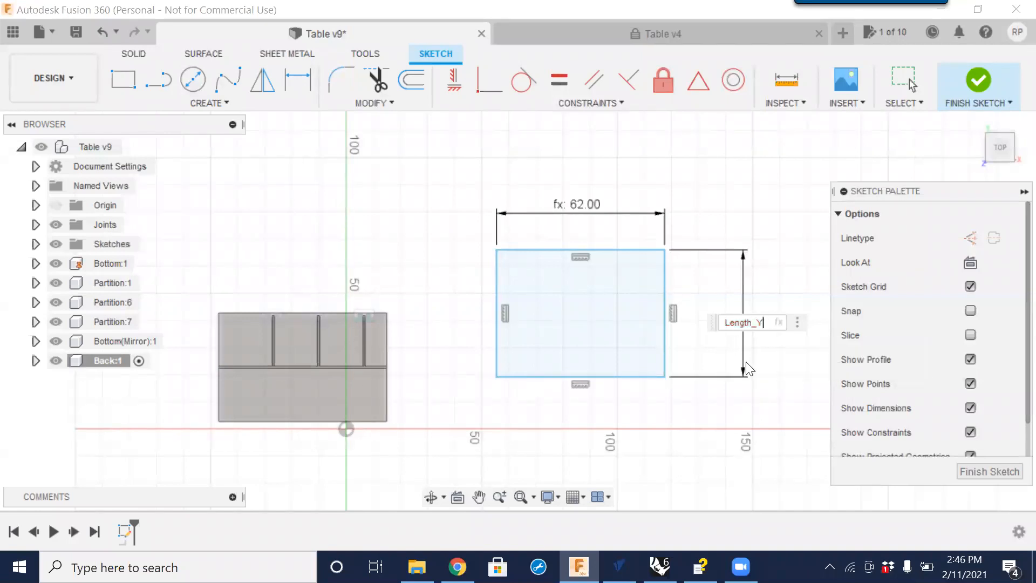
key("Return")
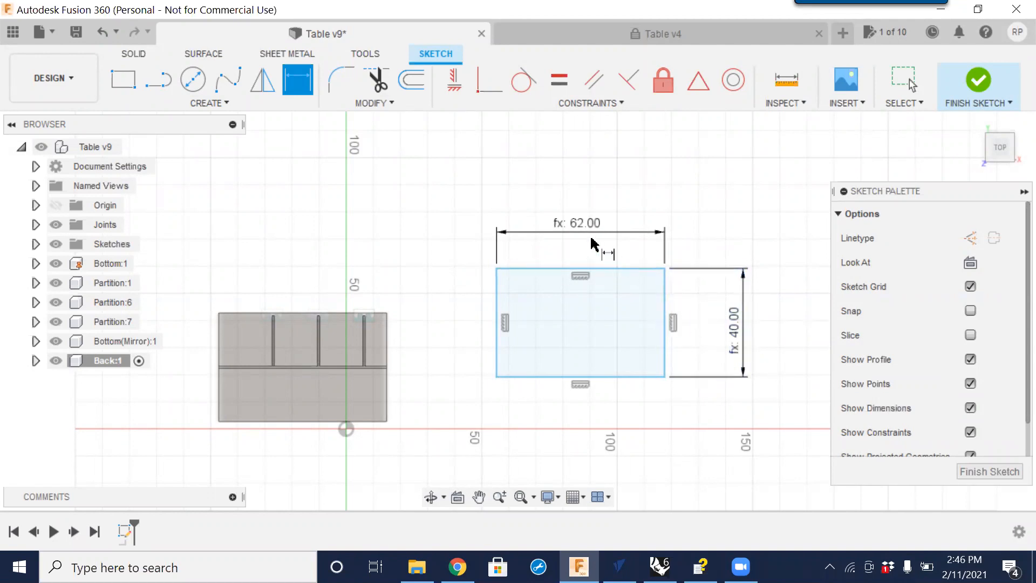
left_click(987, 473)
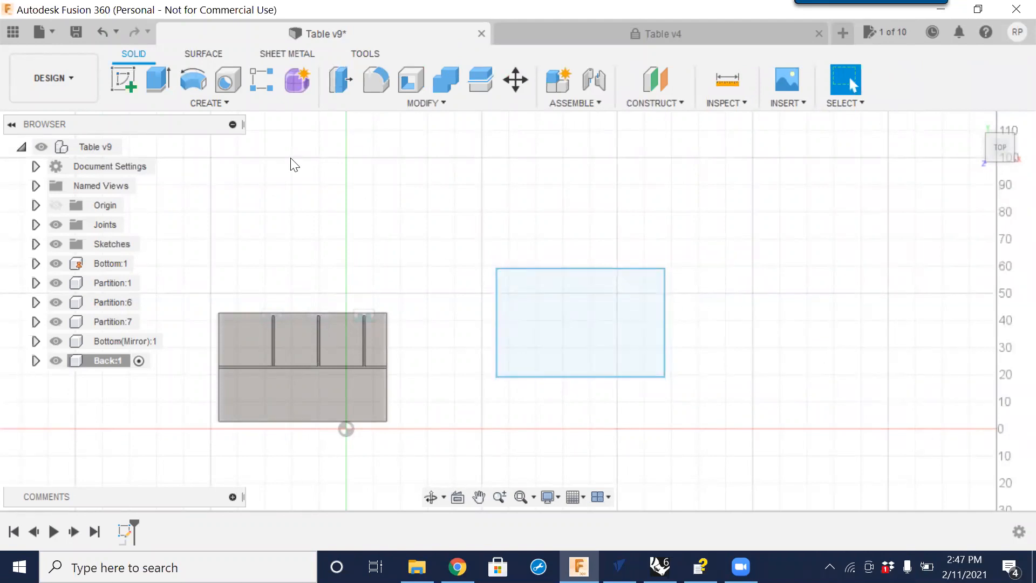
Extrude the rectangle as a new body by the Material_Thickness user parameter.
left_click(160, 83)
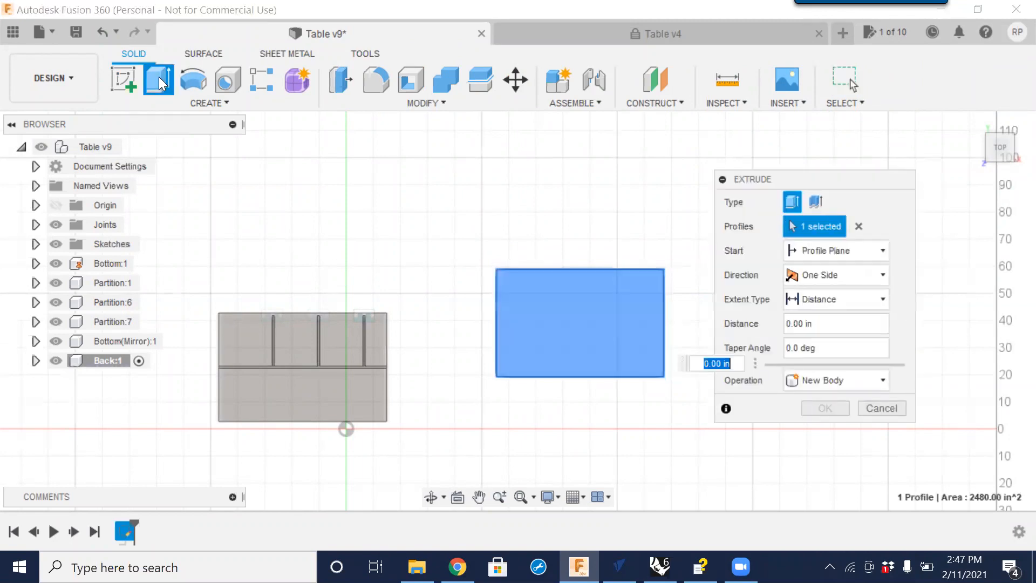
left_click(583, 319)
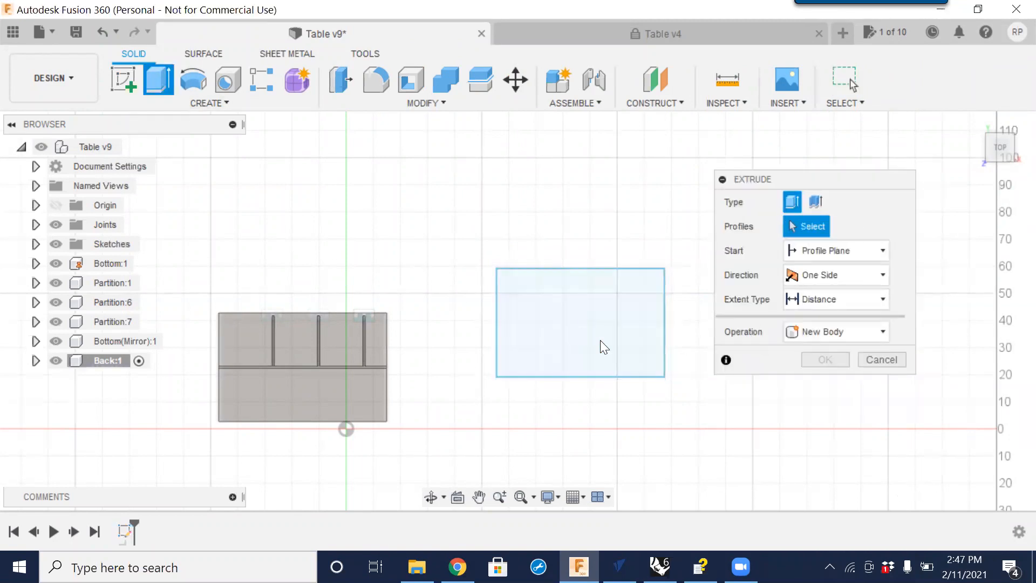
left_click(621, 339)
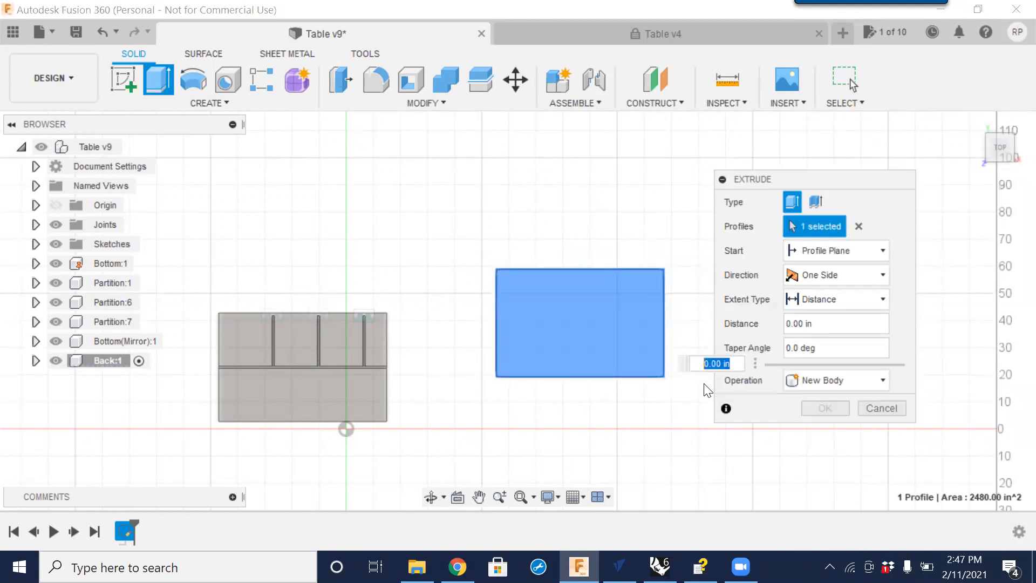
type(".75")
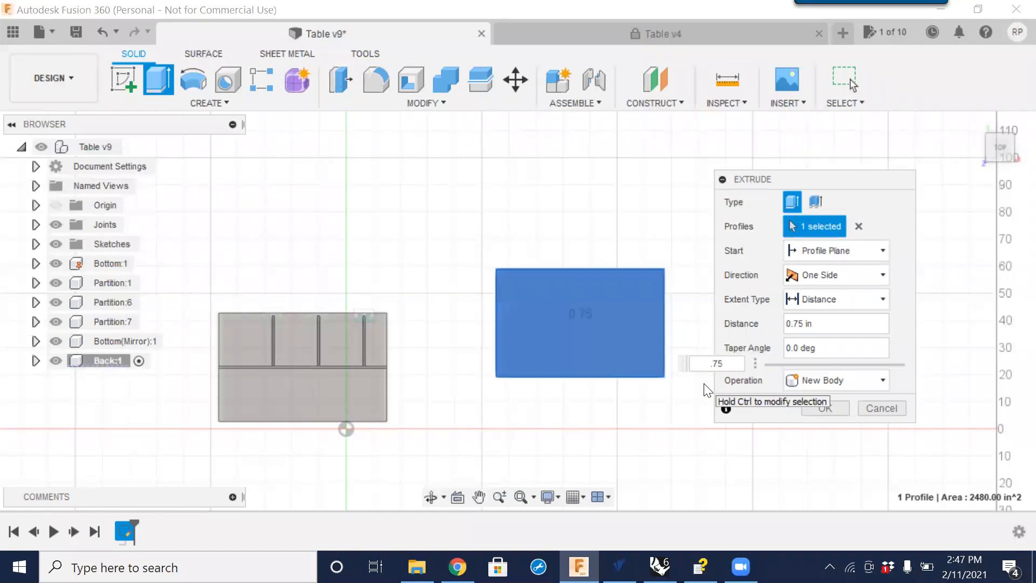
key("BackSpace")
key("BackSpace")
type("m")
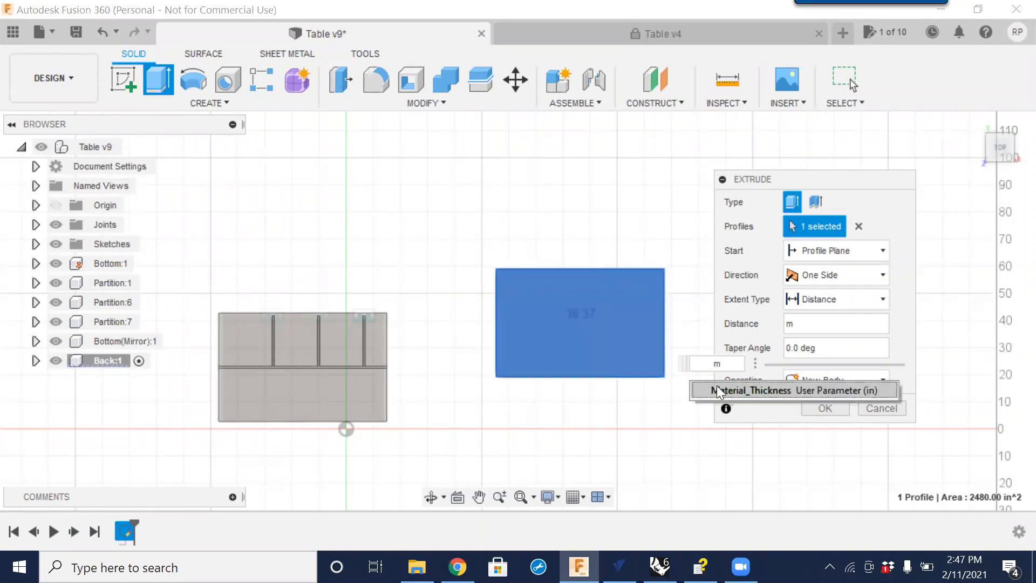
left_click(715, 384)
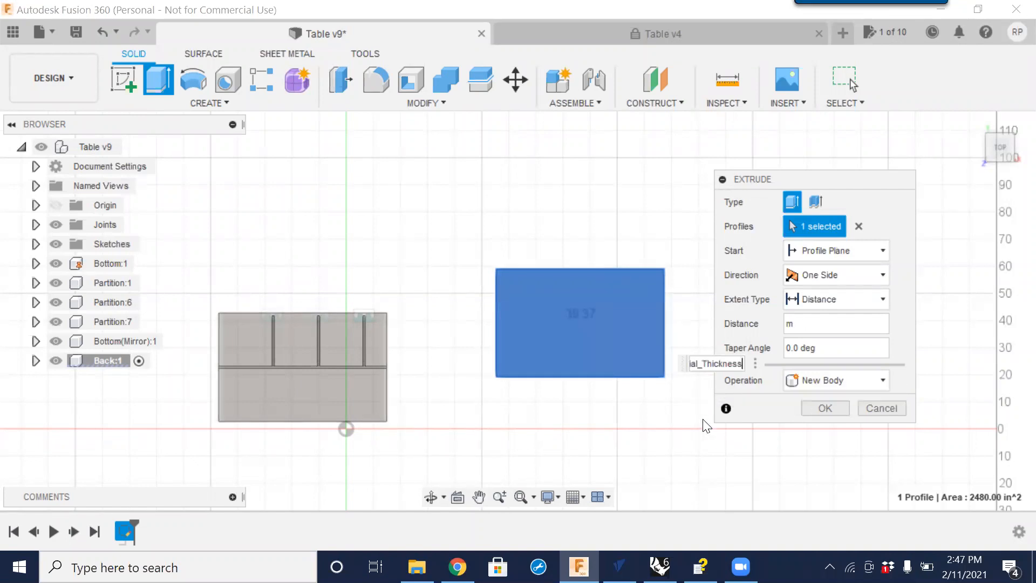
left_click(811, 410)
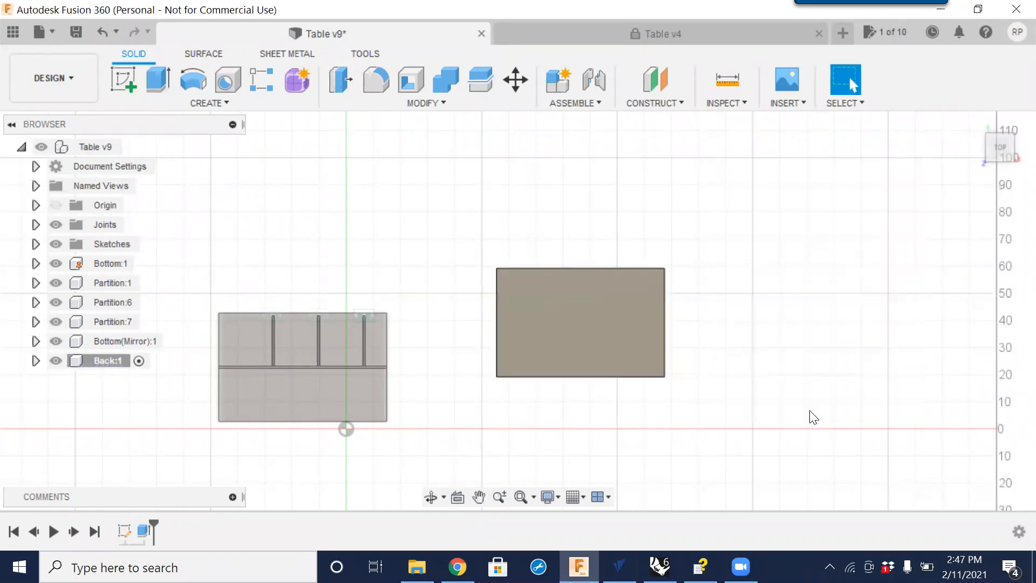
Activate the top-level assembly and joint the back panel's bottom corner to the bottom panel's rear edge corner.
middle_click_drag(467, 313, 534, 224, "shift")
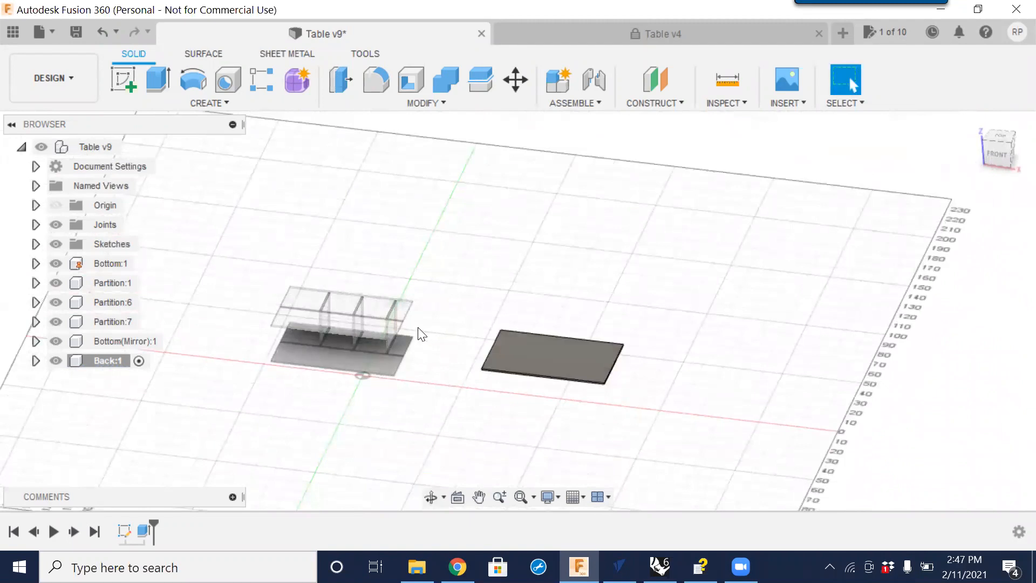
scroll(396, 354, "up", 5)
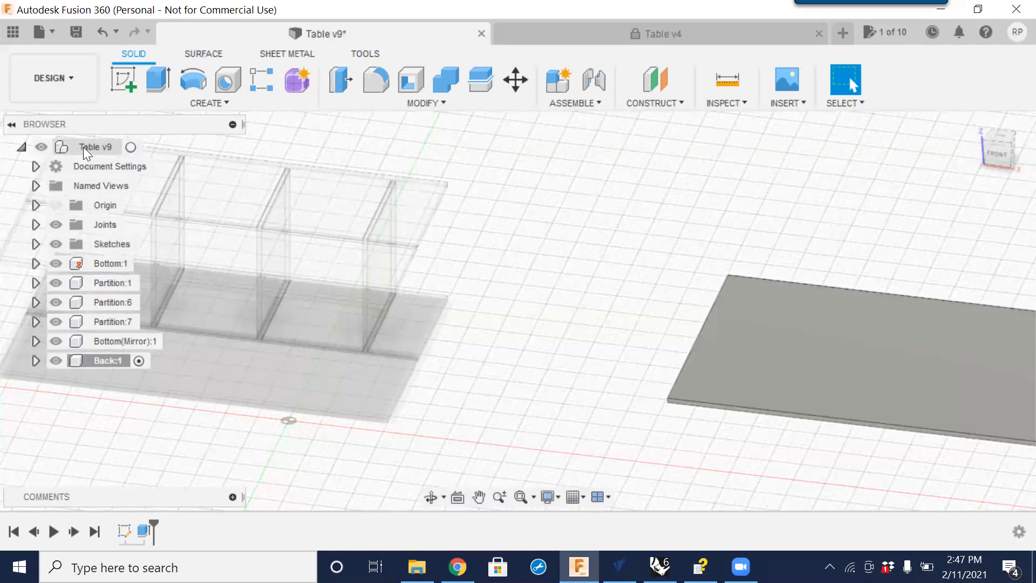
left_click(131, 146)
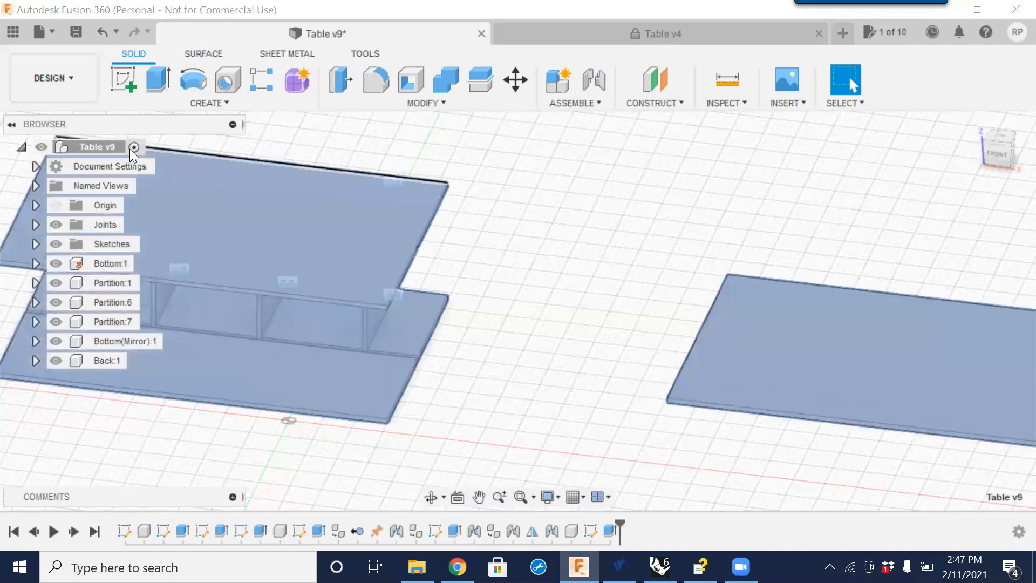
left_click(572, 284)
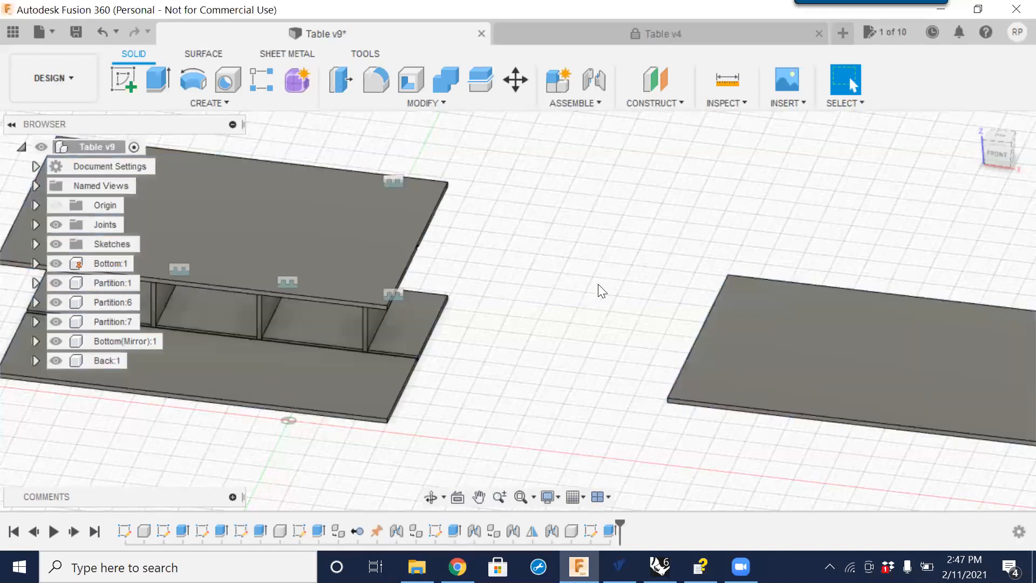
left_click(595, 86)
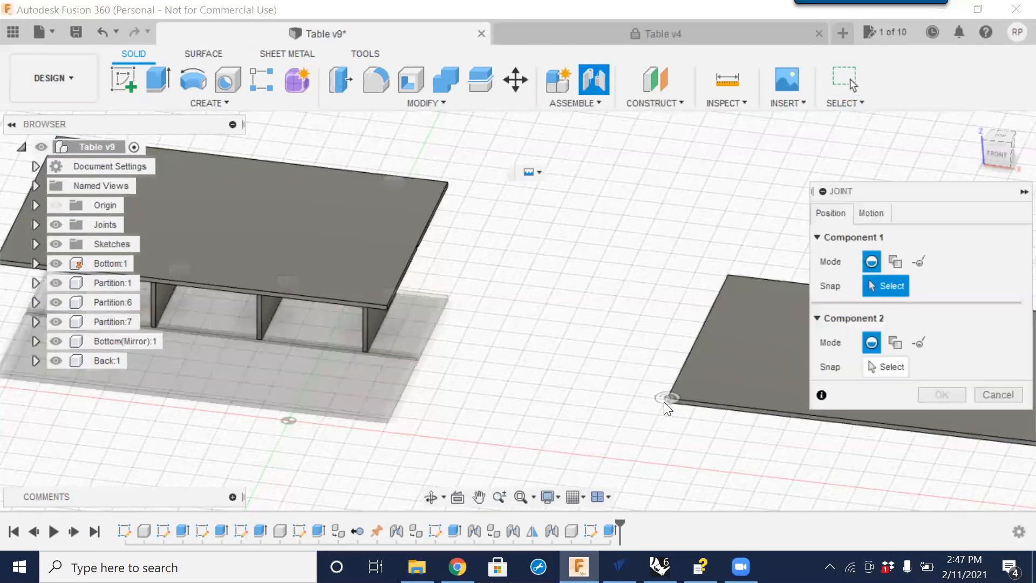
scroll(664, 401, "up", 5)
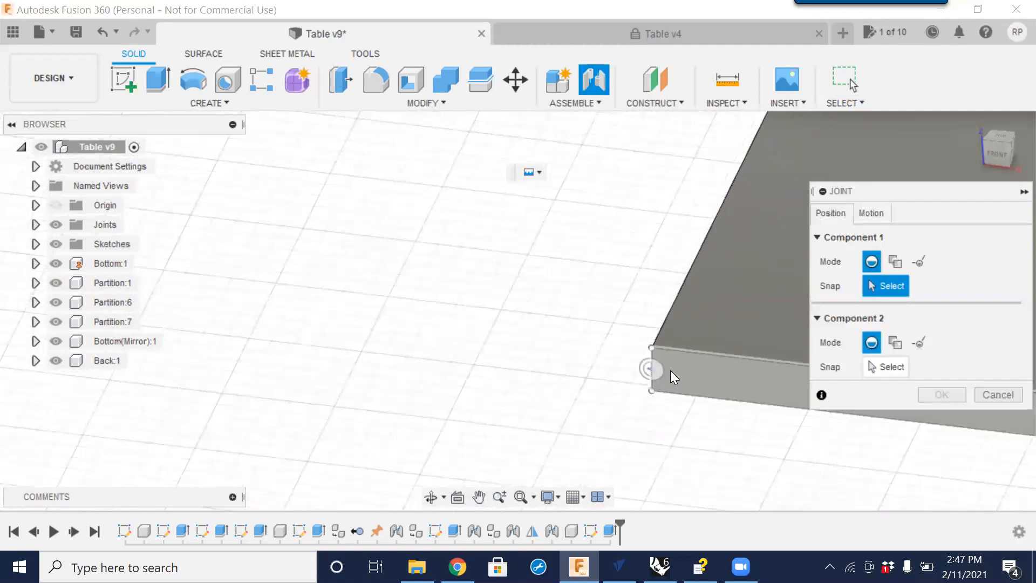
left_click(661, 372)
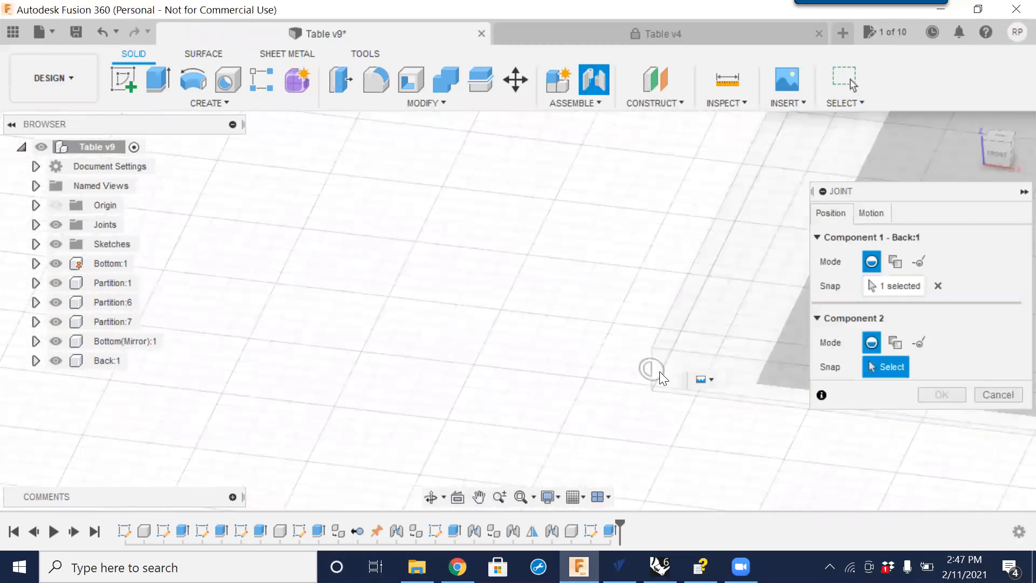
scroll(659, 366, "down", 5)
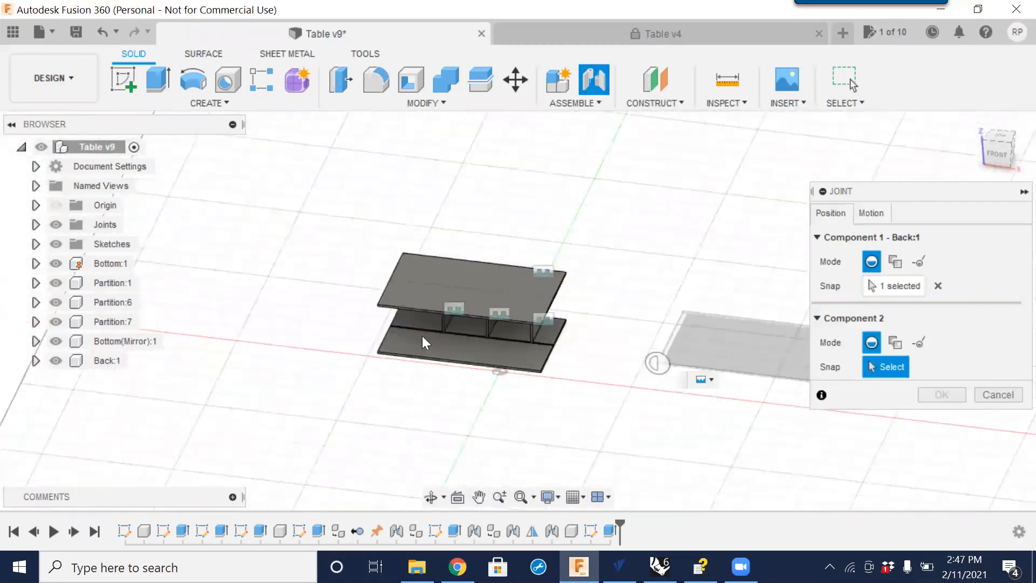
scroll(388, 332, "up", 5)
scroll(389, 328, "up", 6)
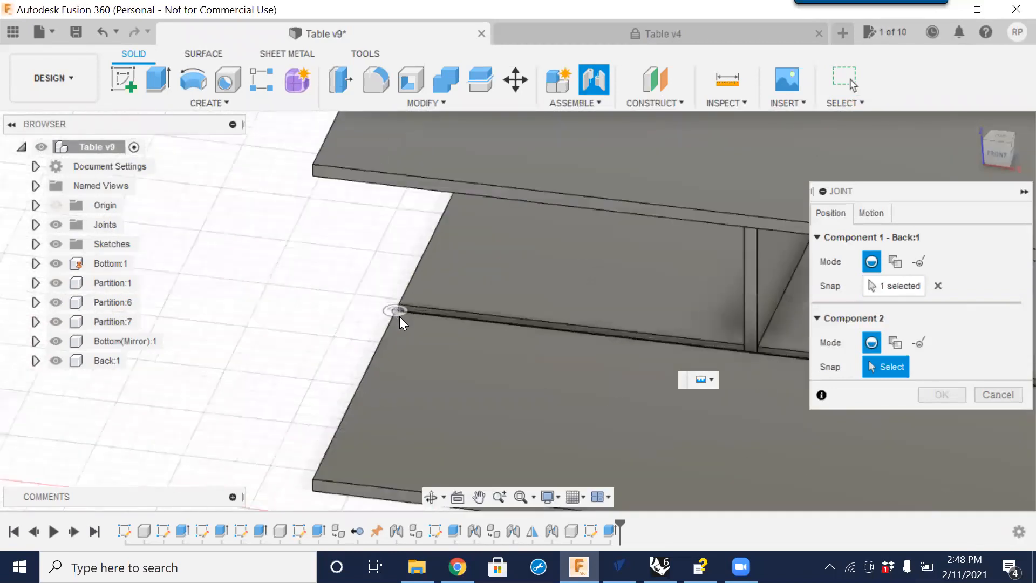
middle_click_drag(446, 282, 469, 339, "shift")
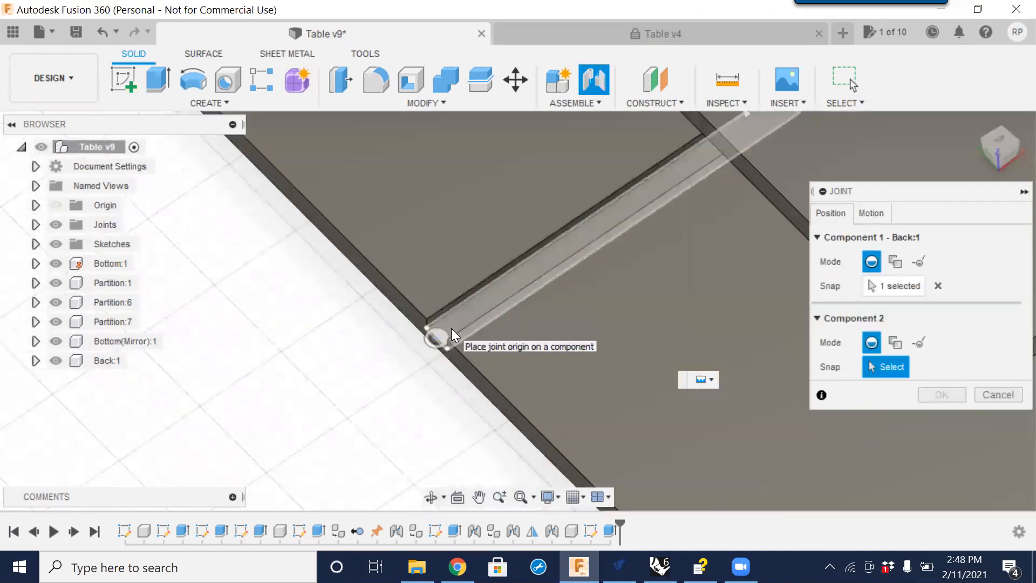
left_click(451, 328)
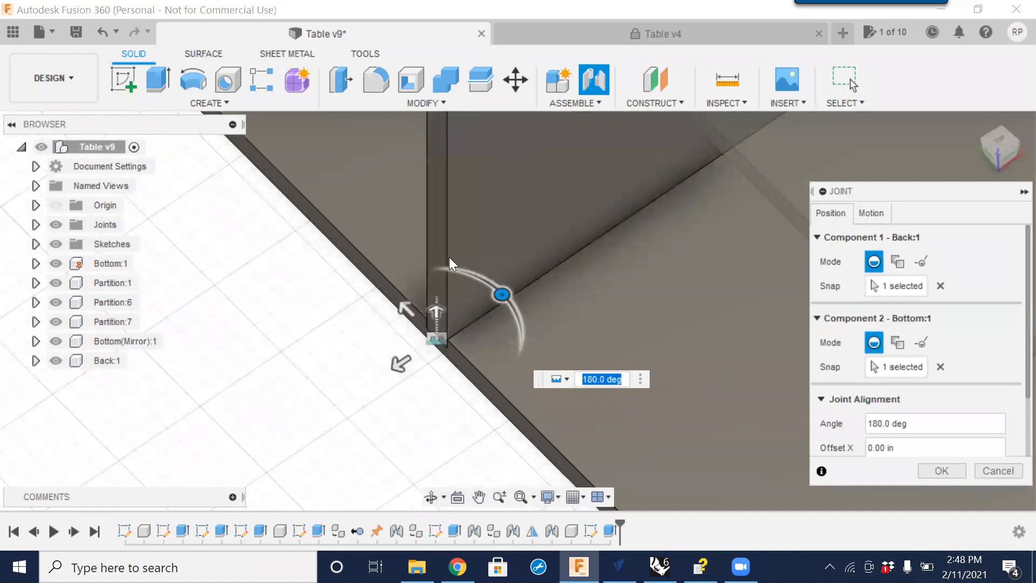
scroll(509, 359, "down", 5)
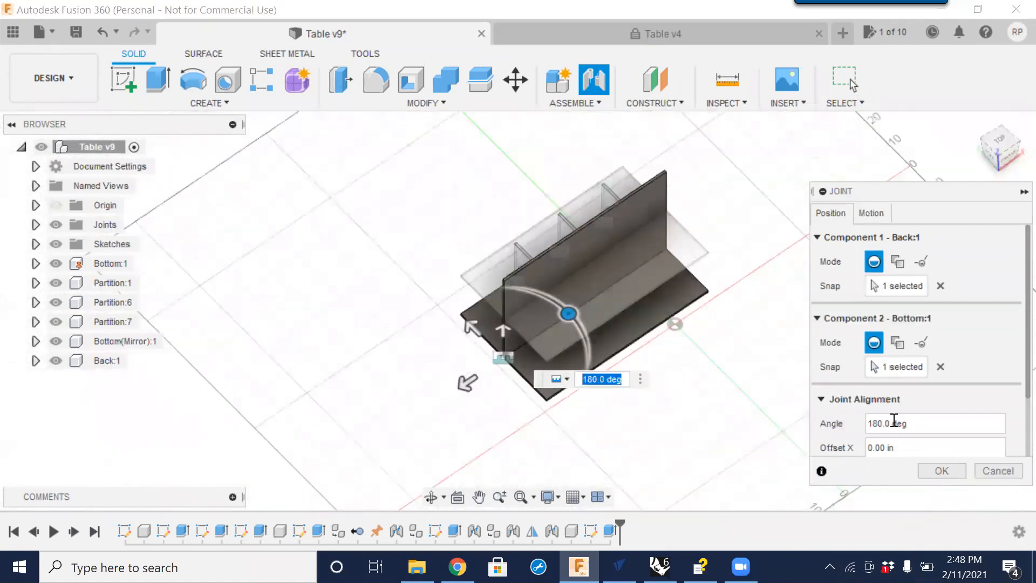
left_click(948, 469)
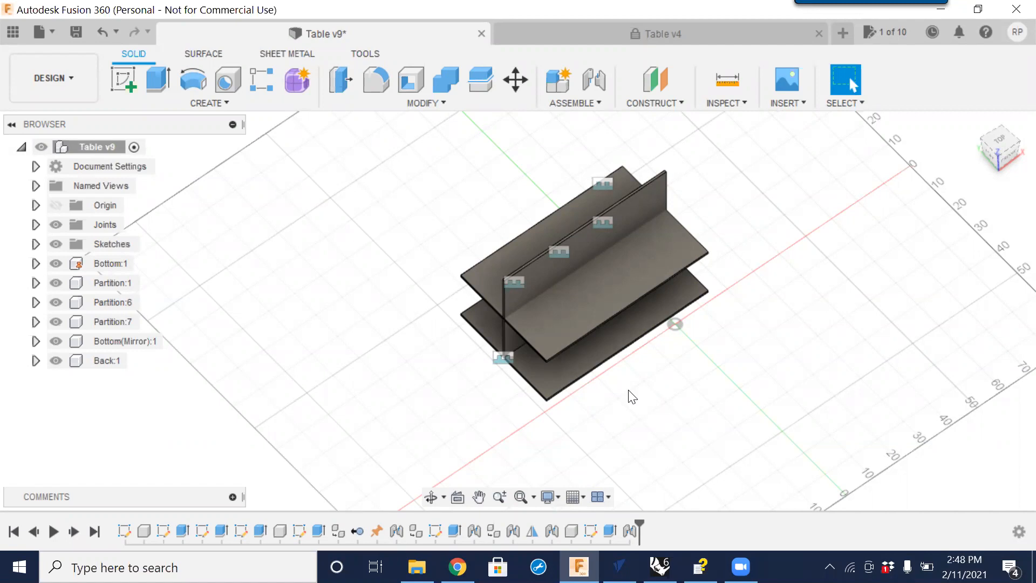
Open the back component's sketch for editing from the browser.
scroll(601, 388, "down", 2)
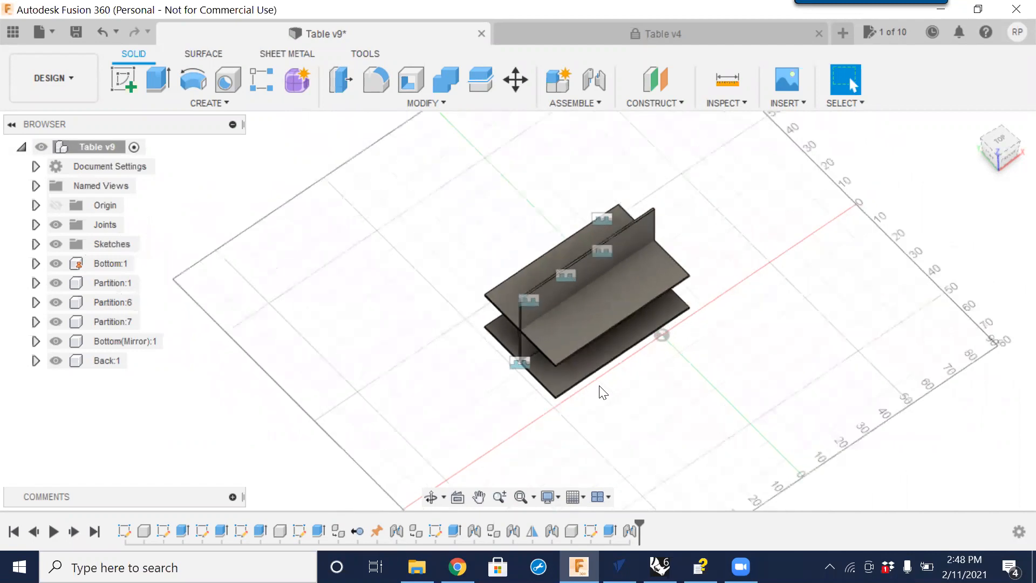
scroll(599, 394, "down", 2)
middle_click_drag(586, 409, 618, 394, "shift")
scroll(658, 375, "up", 4)
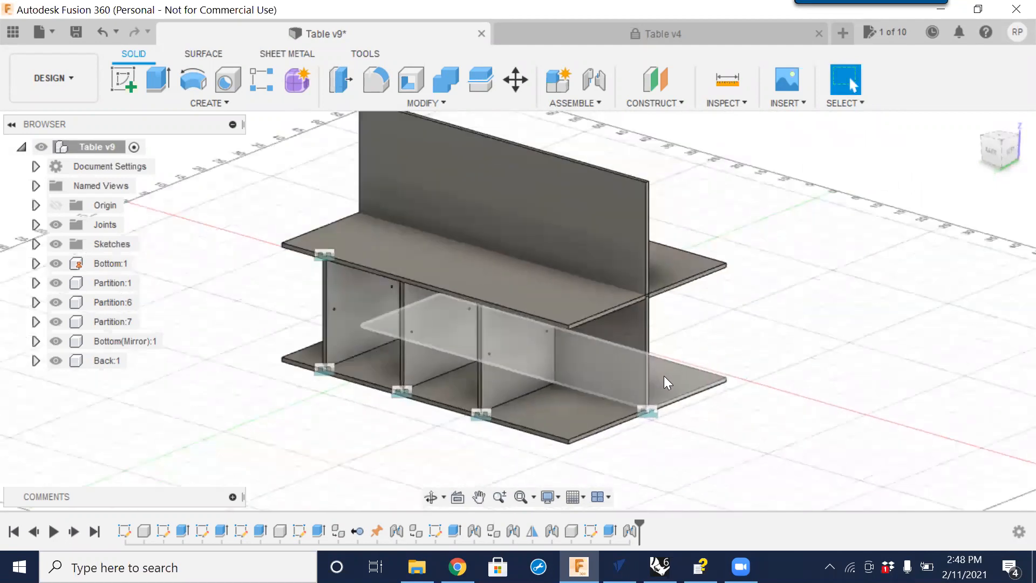
scroll(665, 383, "up", 2)
scroll(647, 340, "down", 3)
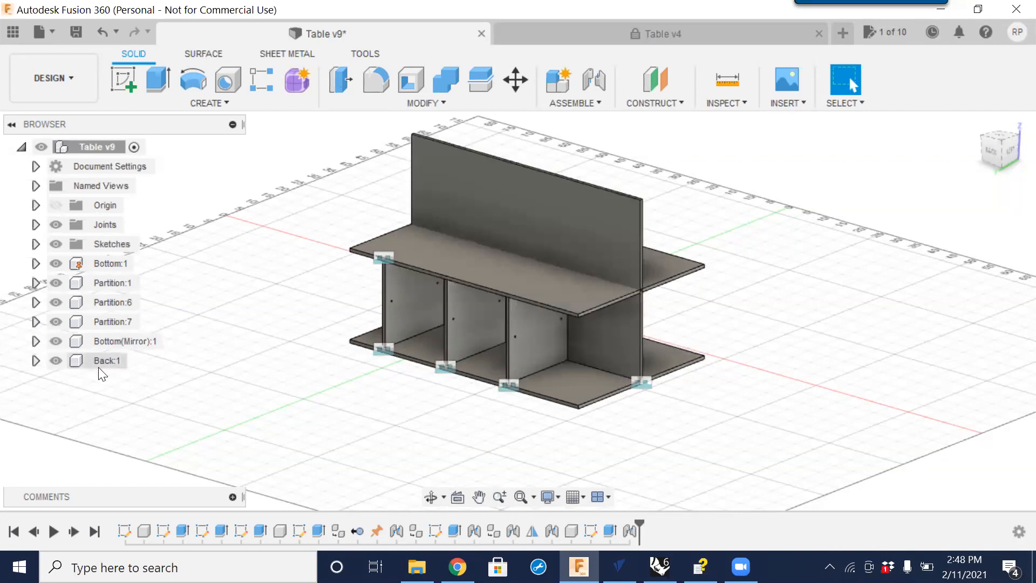
left_click(36, 361)
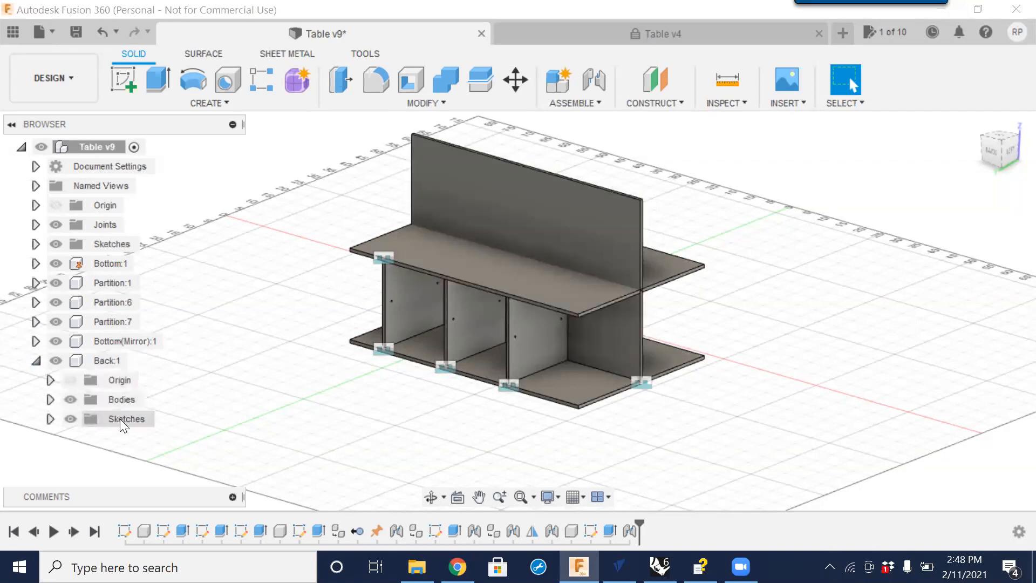
left_click(50, 419)
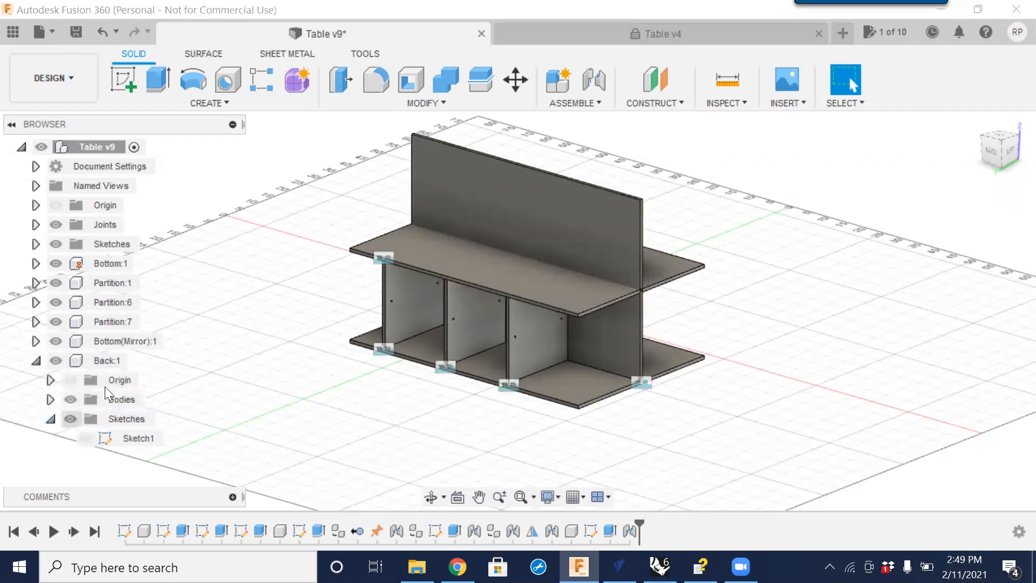
left_click(139, 443)
right_click(139, 440)
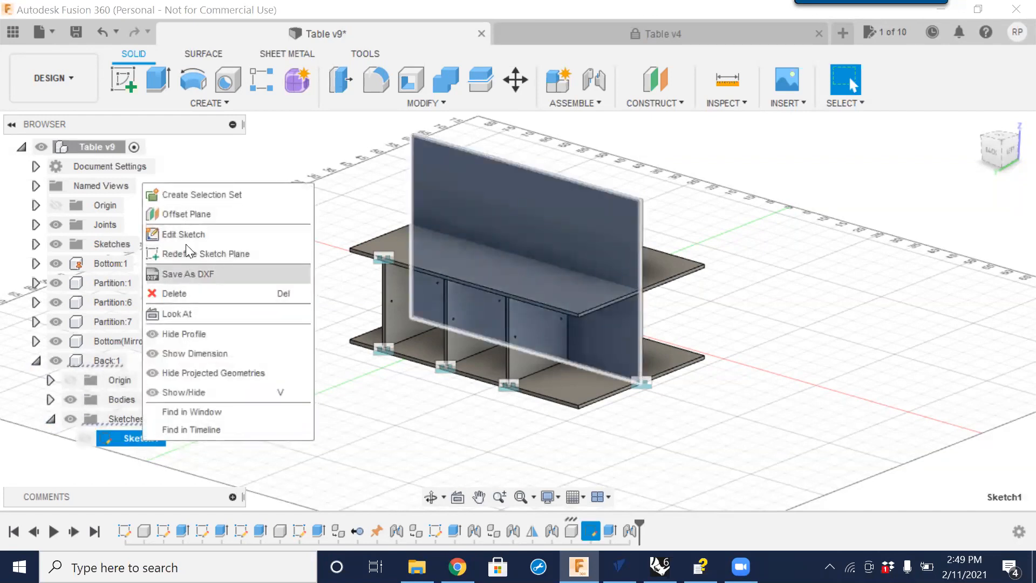
left_click(186, 236)
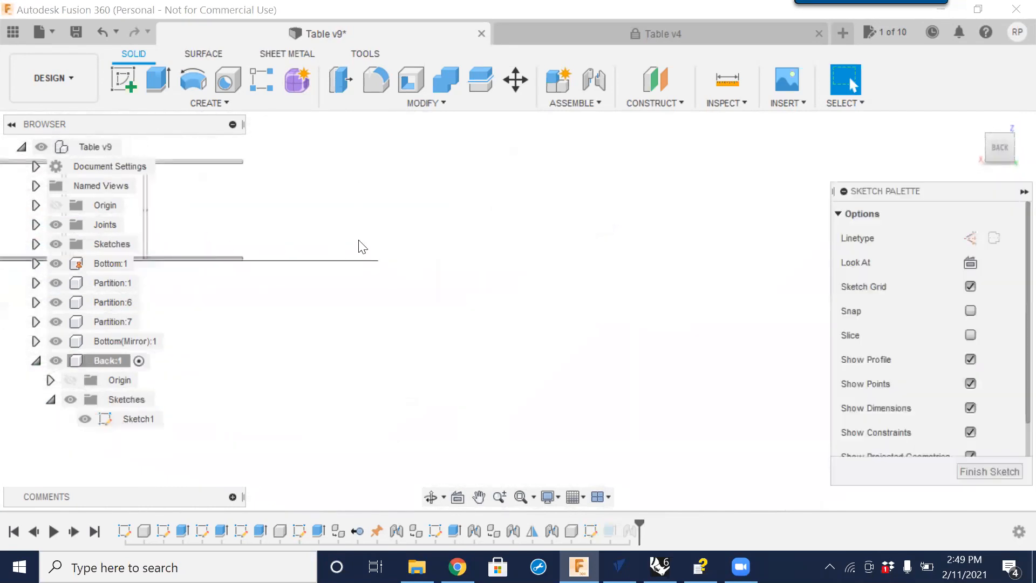
Set the back panel sketch's vertical dimension to the Height user parameter and finish the sketch.
left_click(1009, 150)
left_click(999, 138)
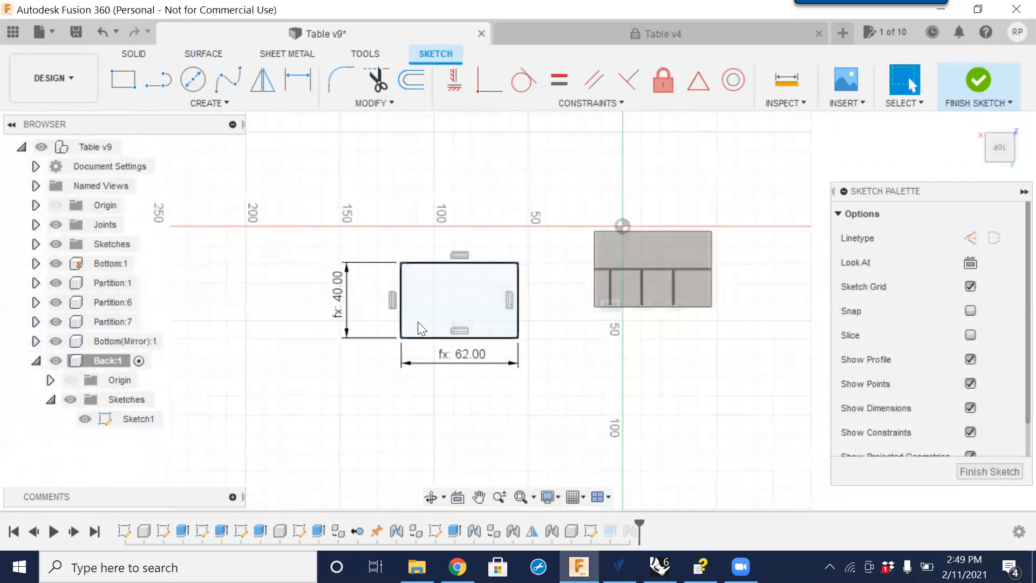
double_click(339, 294)
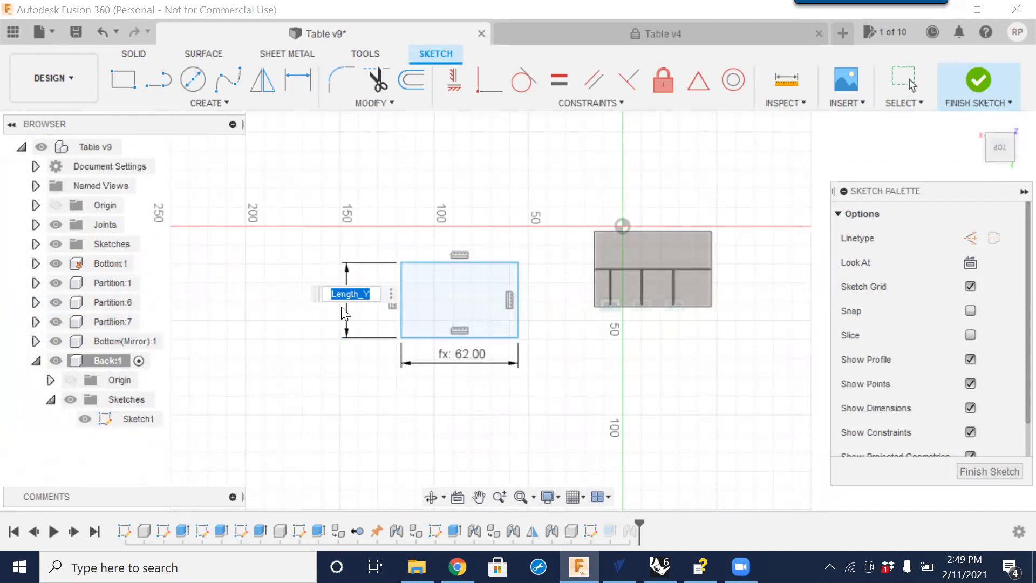
type("h")
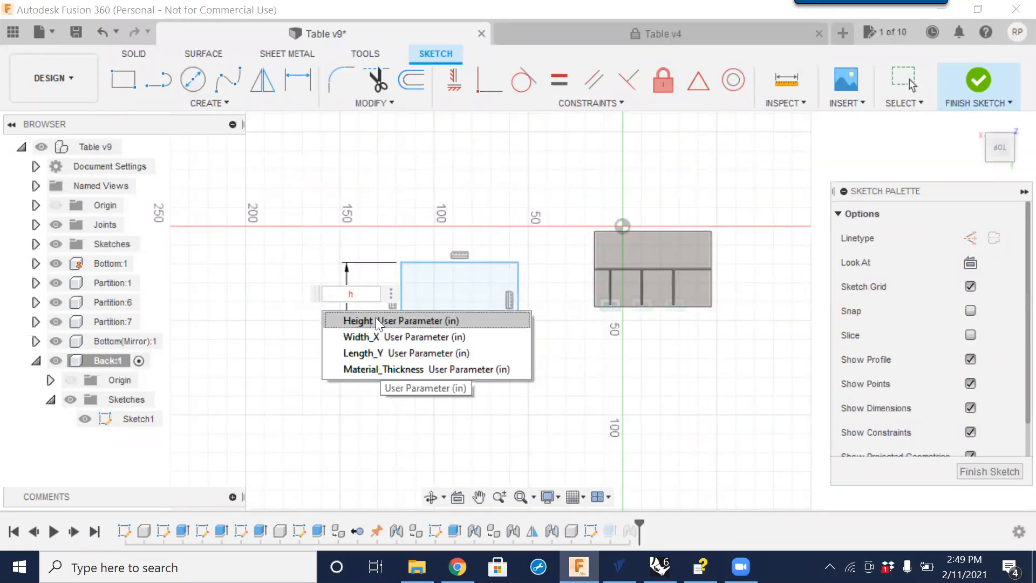
left_click(355, 321)
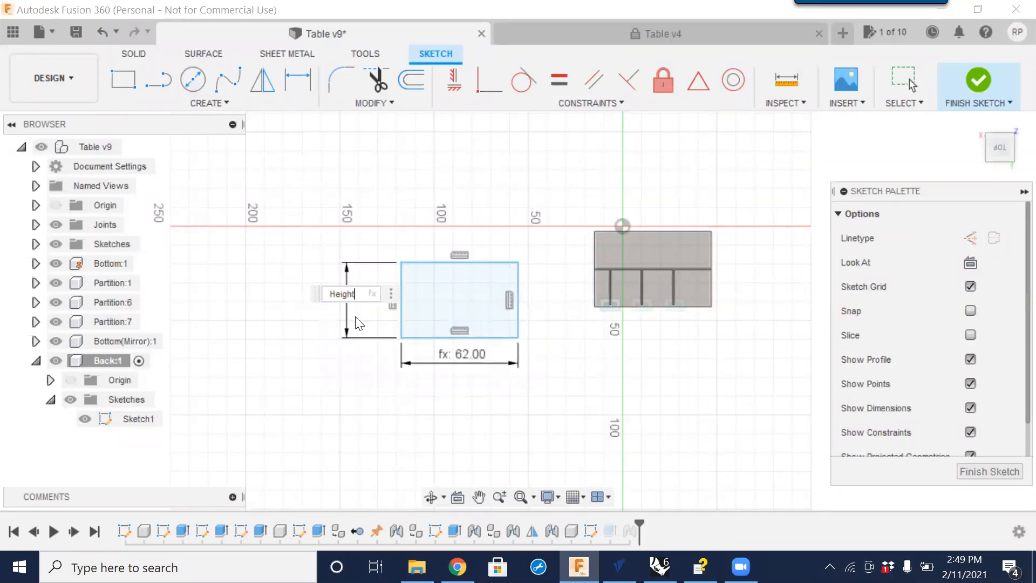
key("Return")
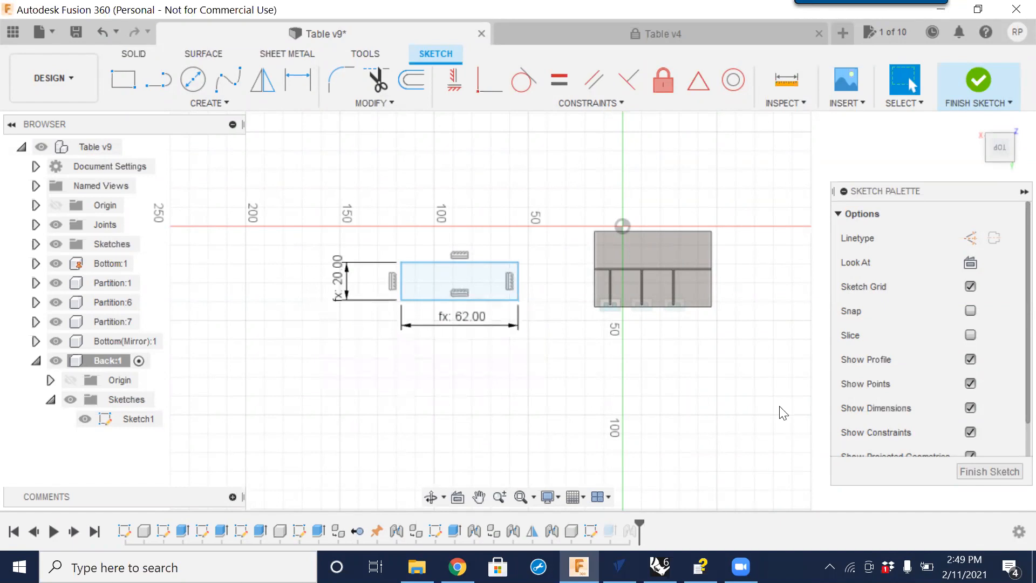
left_click(975, 469)
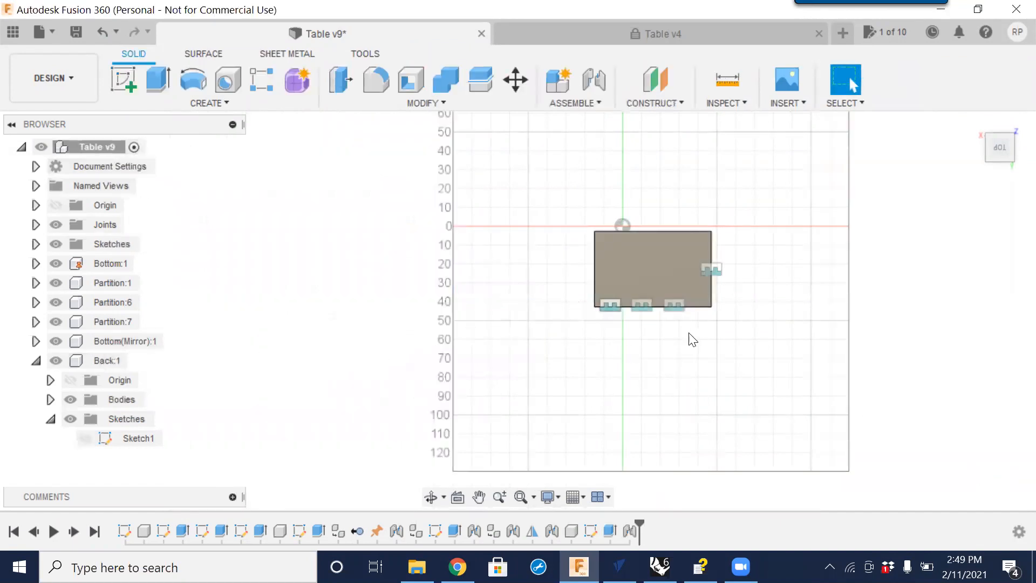
Orbit and zoom around the table to examine how the back panel fits the assembly.
middle_click_drag(772, 398, 669, 280, "shift")
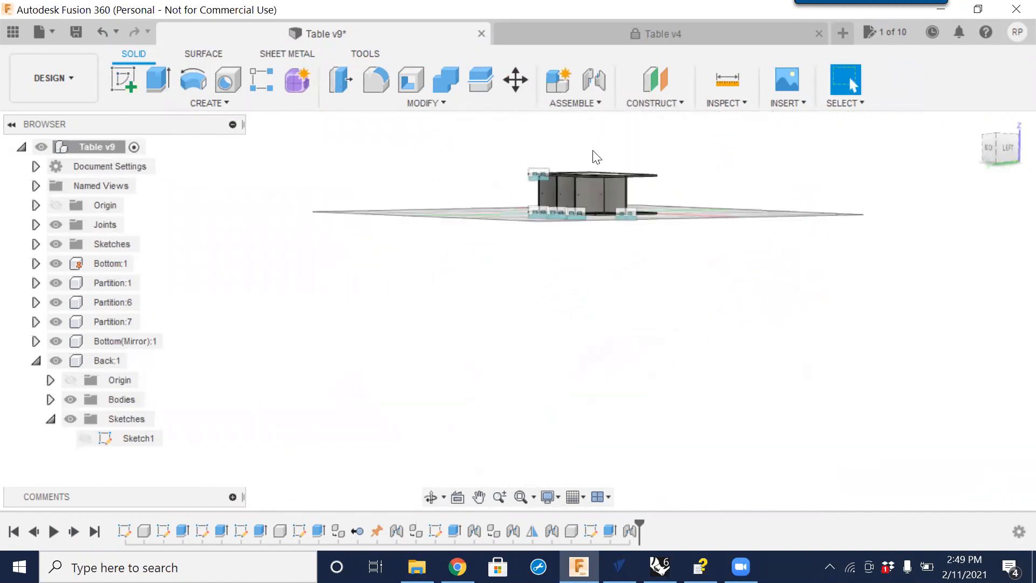
scroll(611, 172, "up", 8)
scroll(647, 191, "up", 8)
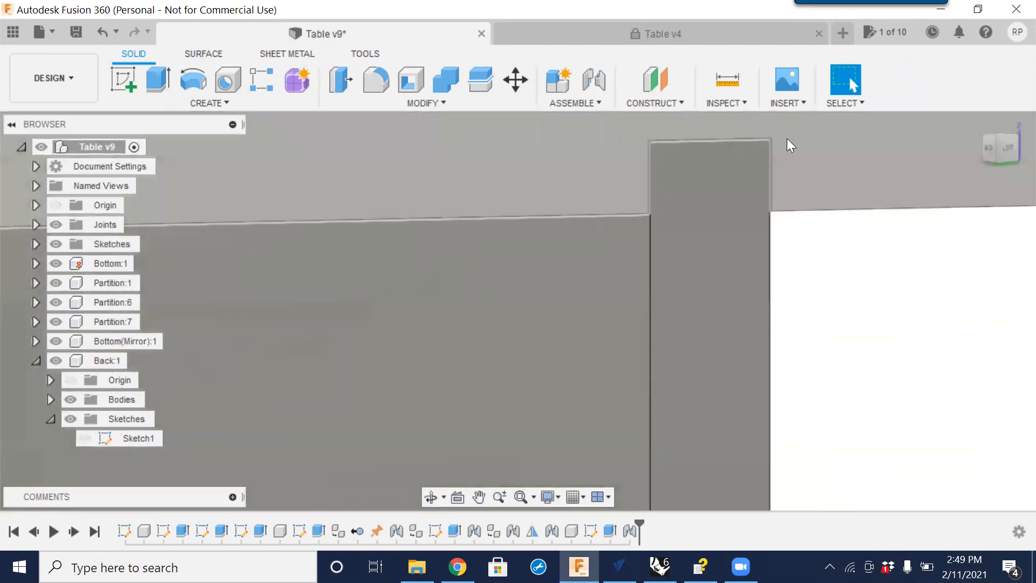
scroll(741, 203, "down", 10)
middle_click_drag(602, 284, 597, 257, "shift")
mouse_move(854, 331)
middle_mouse_down("shift")
mouse_move(788, 344)
mouse_move(712, 338)
mouse_move(676, 319)
mouse_move(694, 335)
mouse_move(804, 319)
mouse_move(839, 331)
middle_mouse_up("shift")
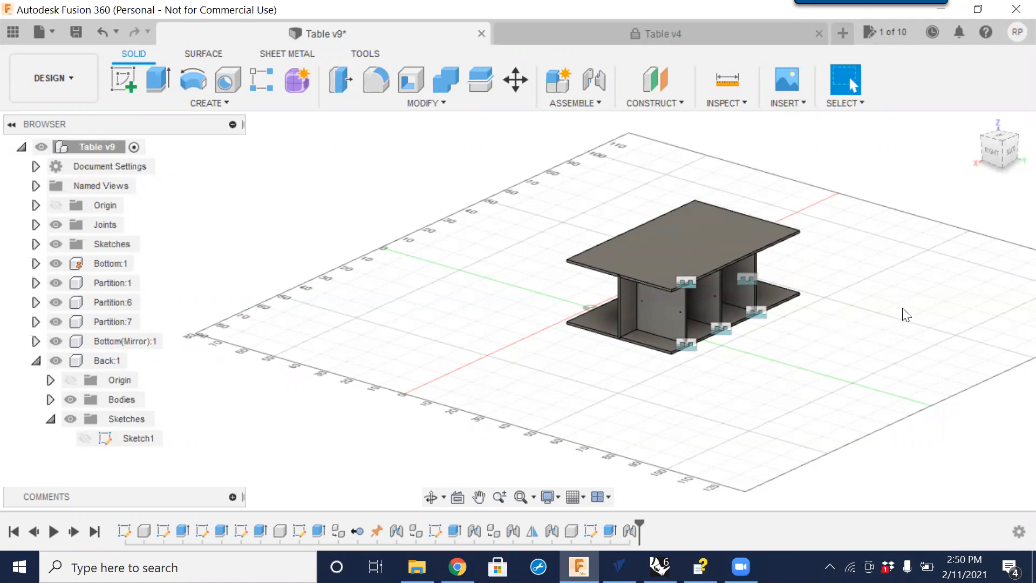
scroll(706, 276, "up", 5)
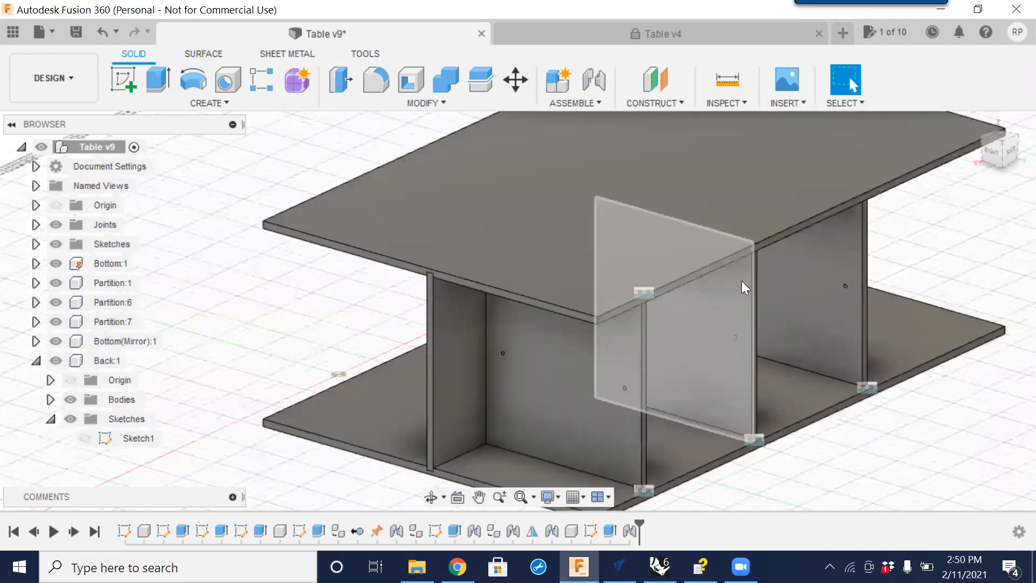
middle_click_drag(768, 368, 720, 386)
middle_click_drag(501, 269, 589, 296)
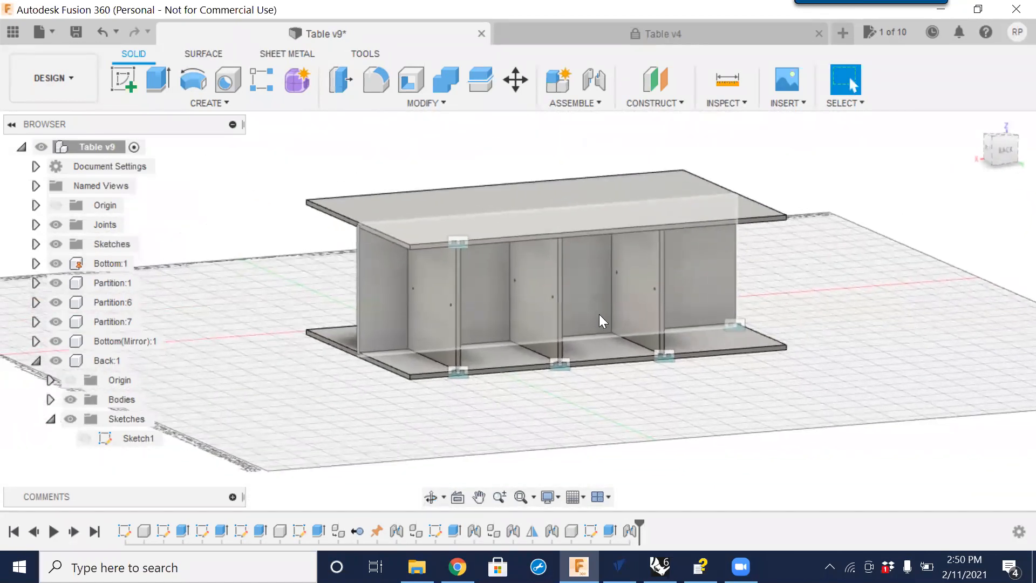
scroll(548, 321, "up", 3)
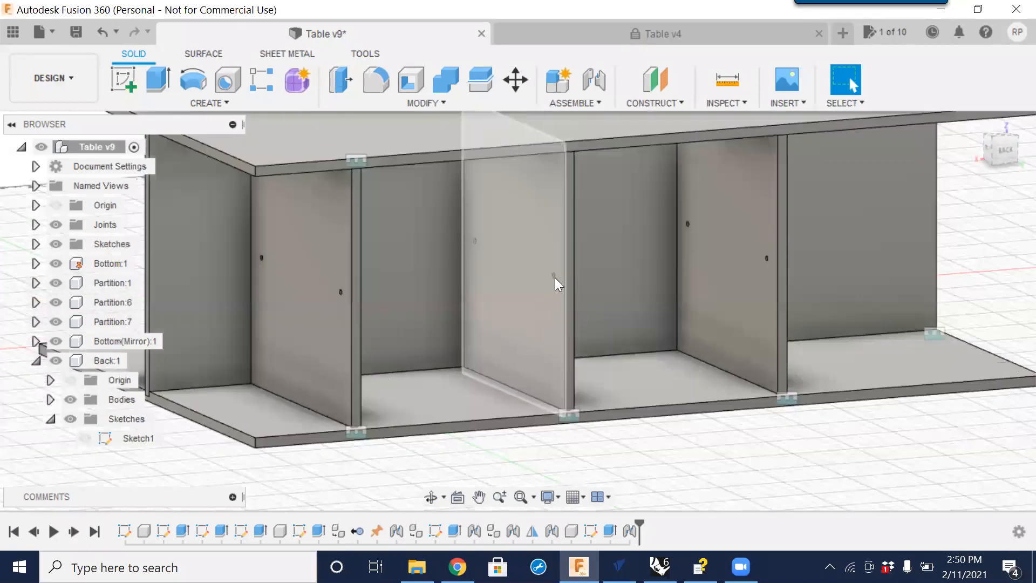
scroll(566, 271, "down", 5)
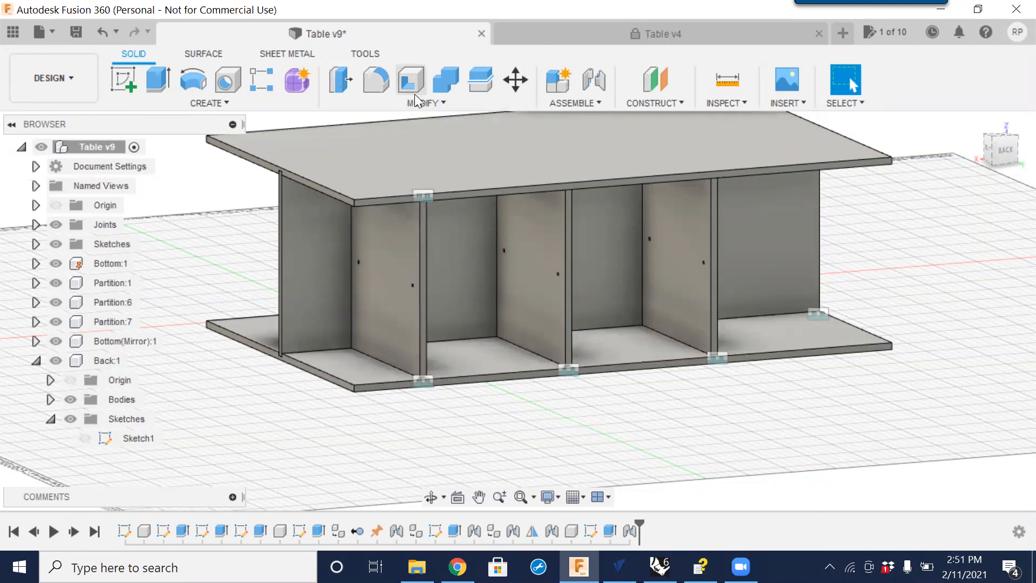
Change the Material_Thickness user parameter to 0.625 in through Change Parameters.
left_click(440, 103)
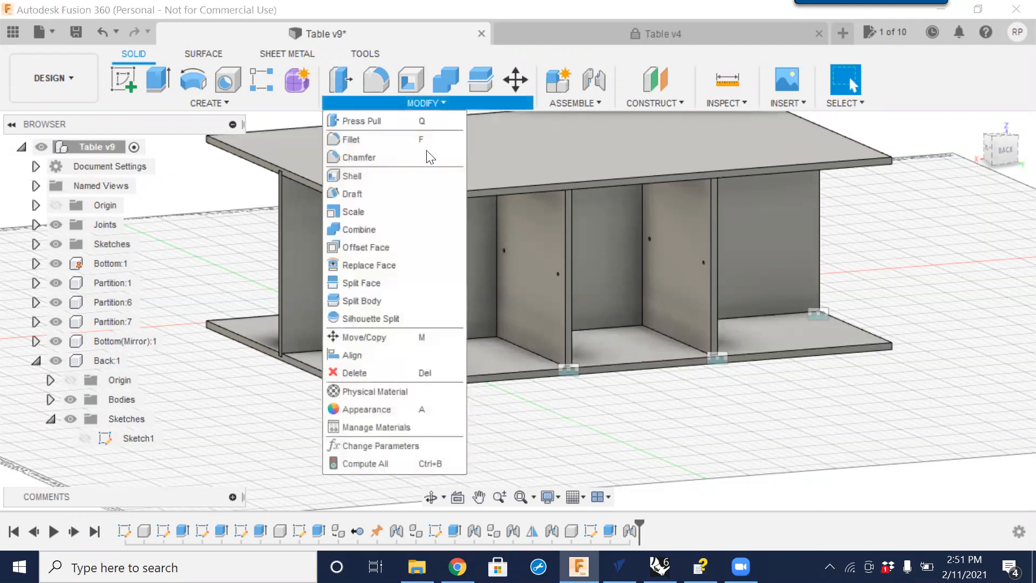
left_click(395, 446)
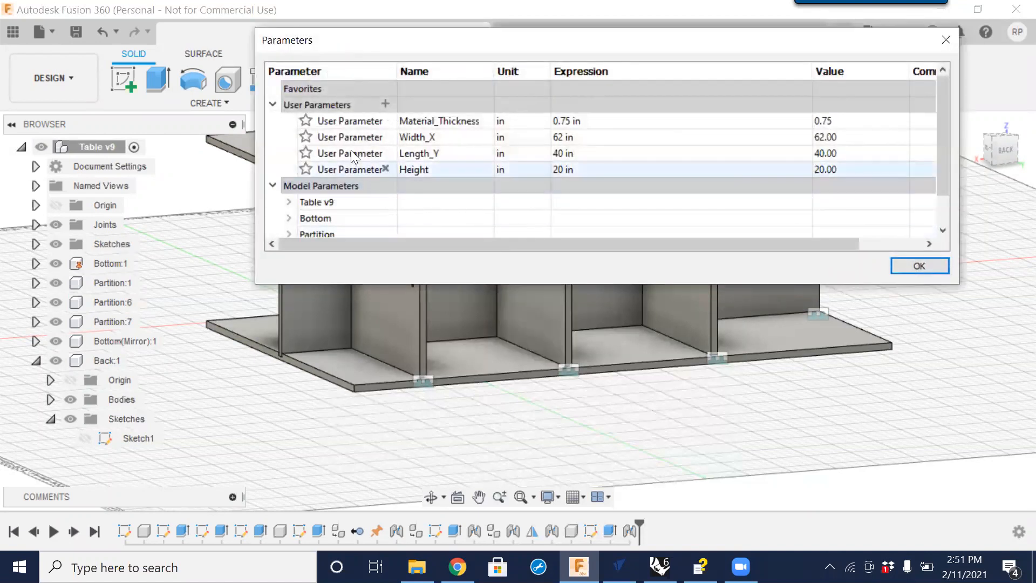
left_click(575, 121)
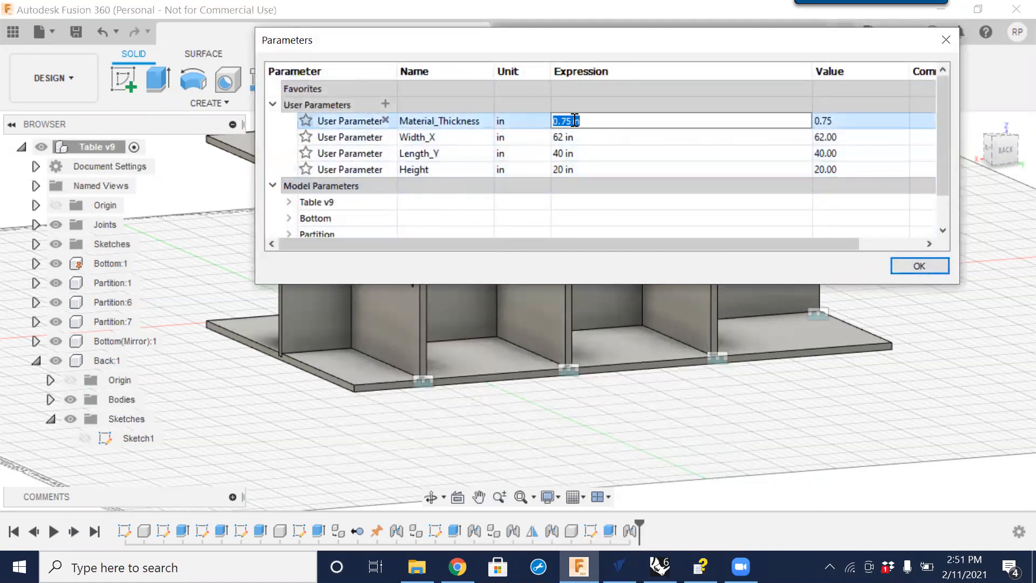
type(".625")
key("Return")
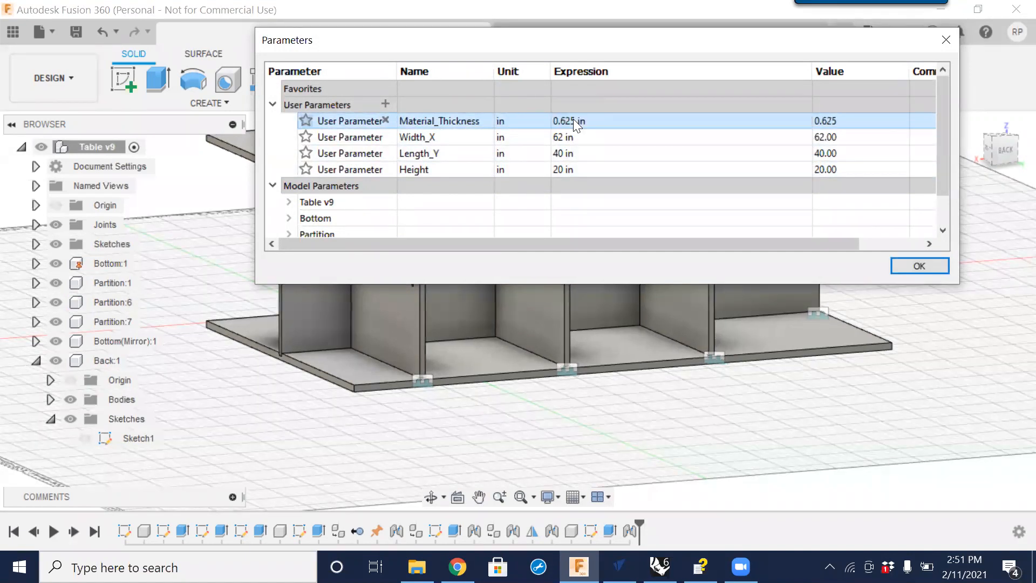
left_click(908, 268)
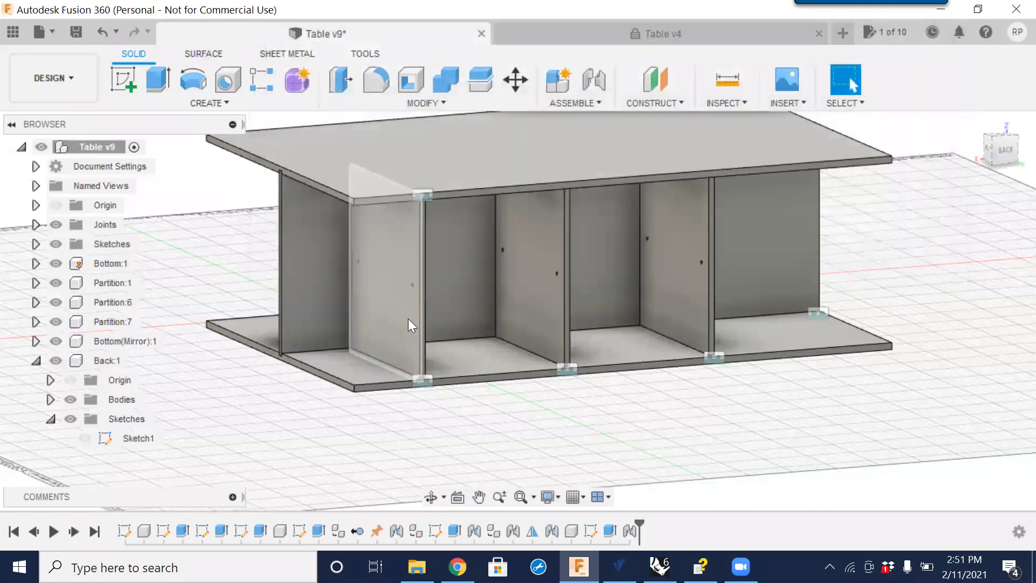
Inspect the bottom component's sketches and its timeline features to find the extrusion driving its thickness.
scroll(425, 387, "up", 3)
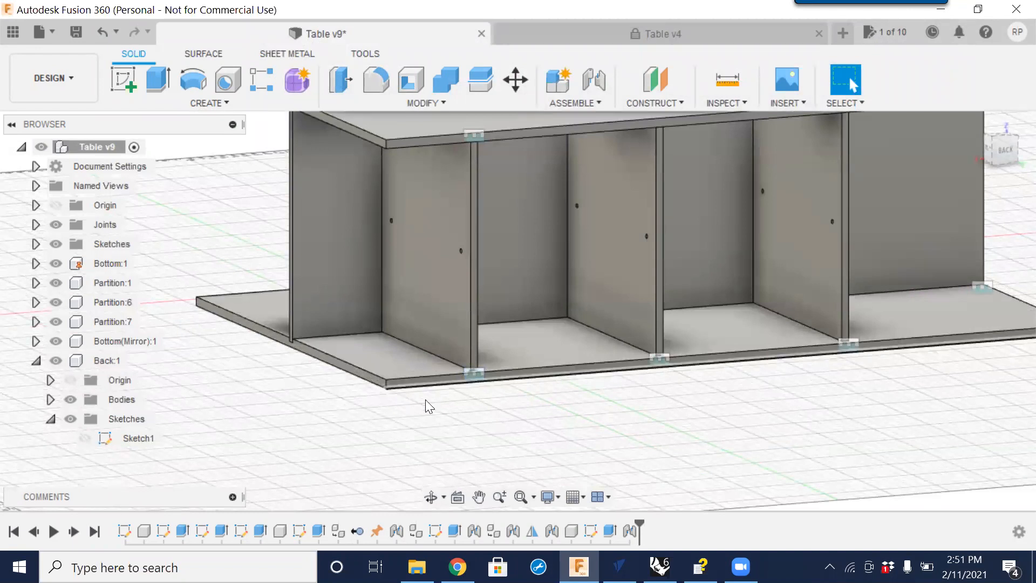
scroll(439, 359, "down", 2)
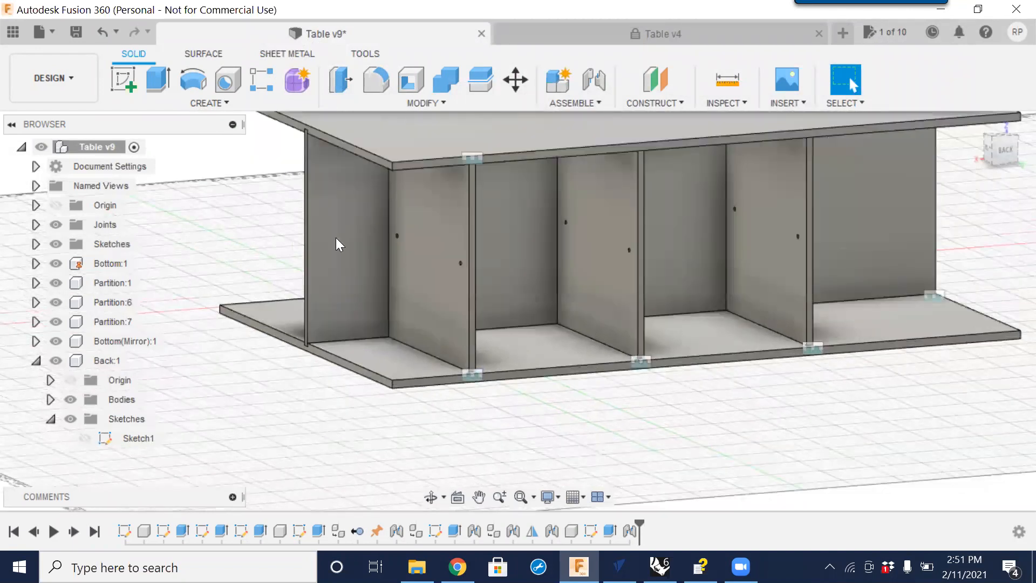
mouse_move(298, 325)
middle_mouse_down("shift")
mouse_move(352, 351)
mouse_move(412, 307)
mouse_move(363, 296)
mouse_move(302, 315)
middle_mouse_up("shift")
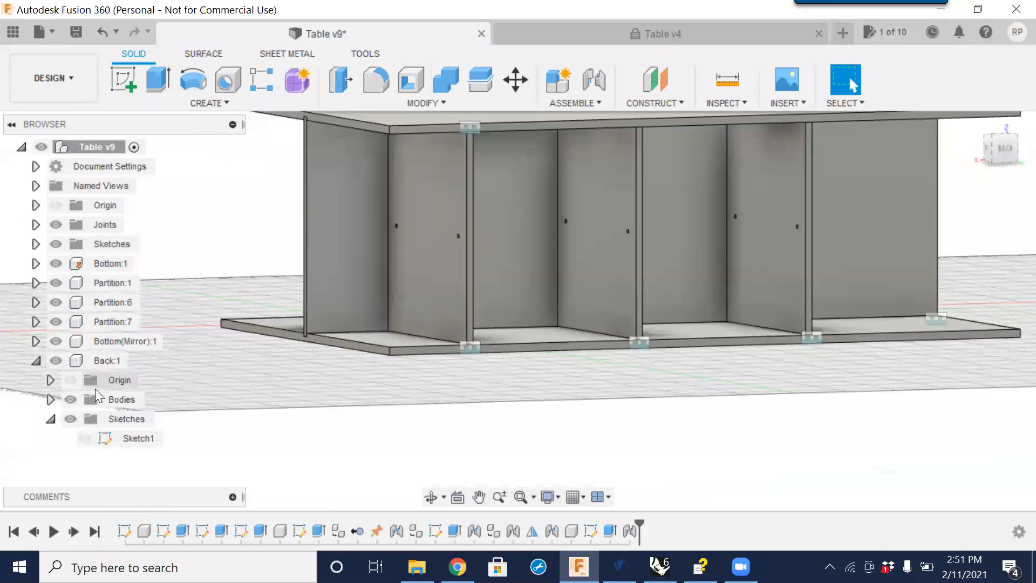
left_click(36, 360)
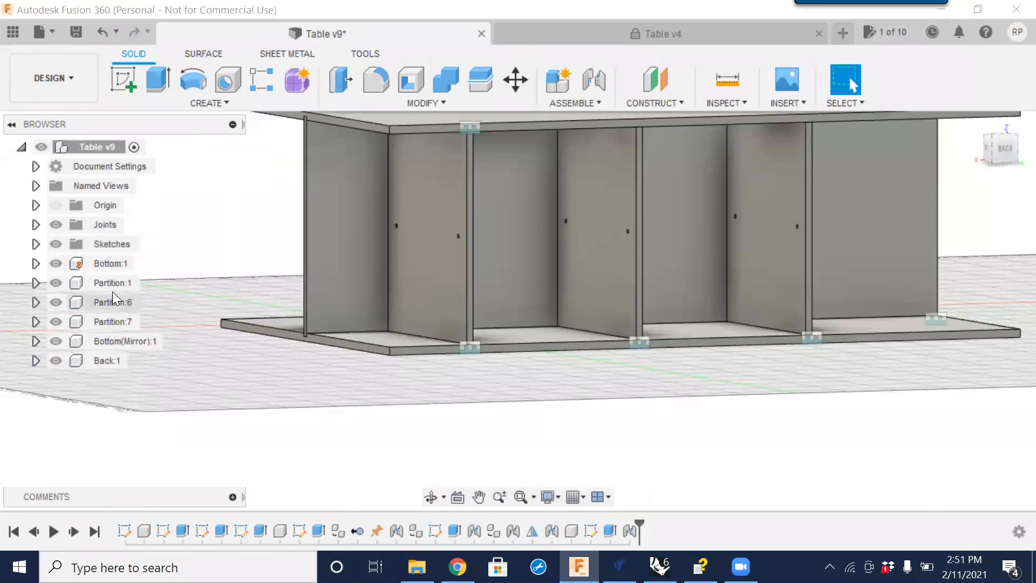
left_click(106, 263)
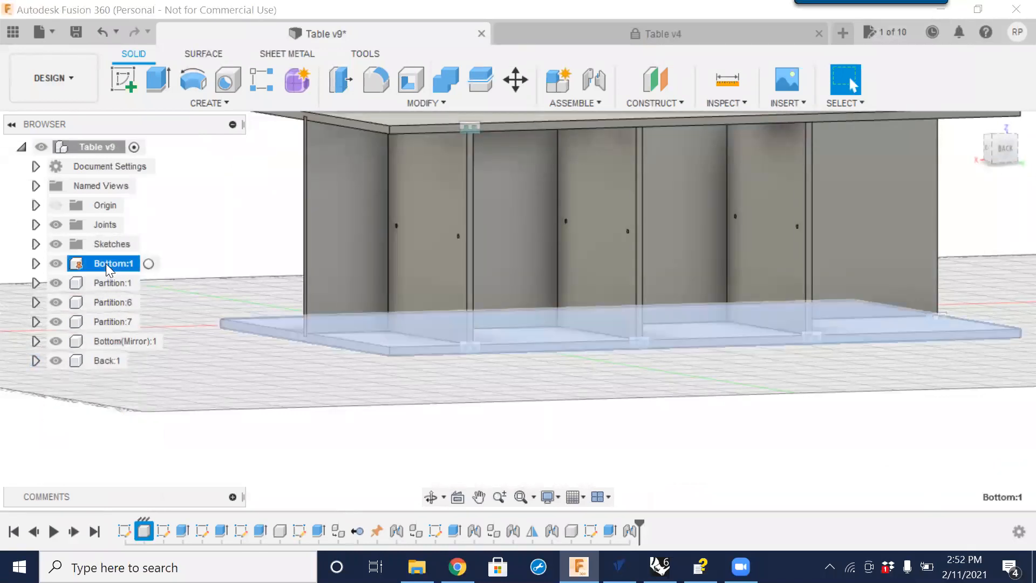
left_click(35, 264)
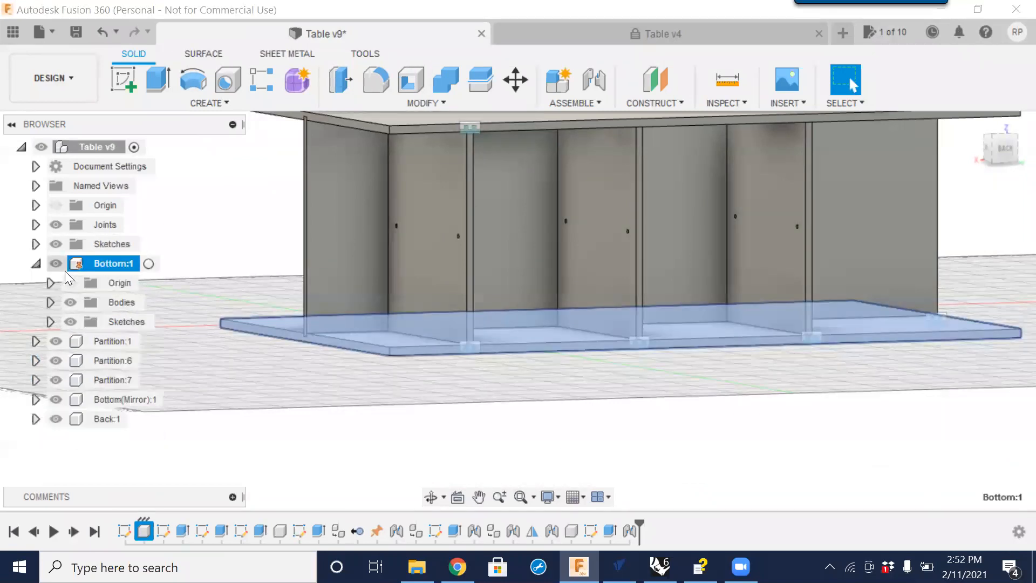
left_click(49, 322)
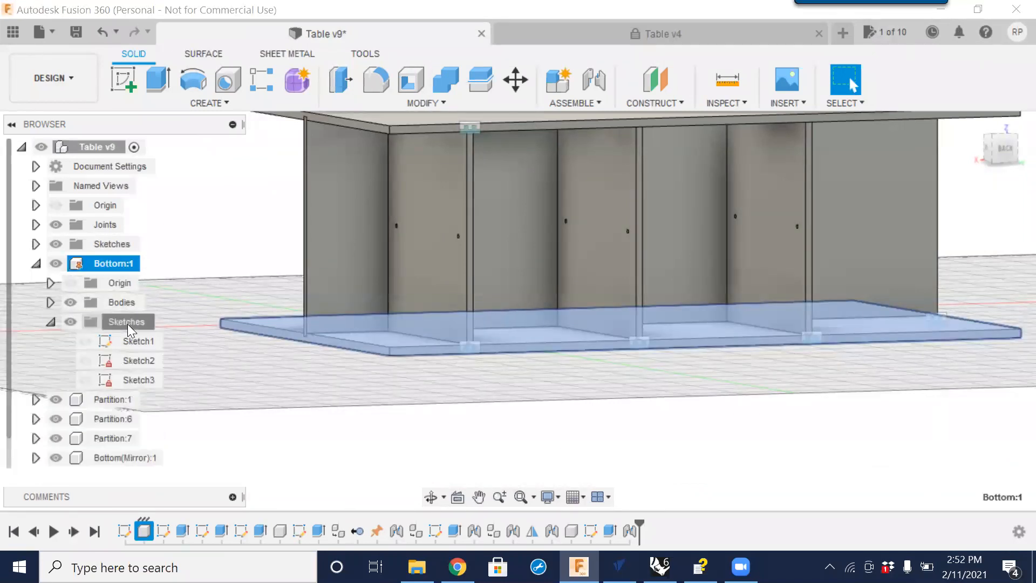
left_click(127, 323)
left_click(135, 339)
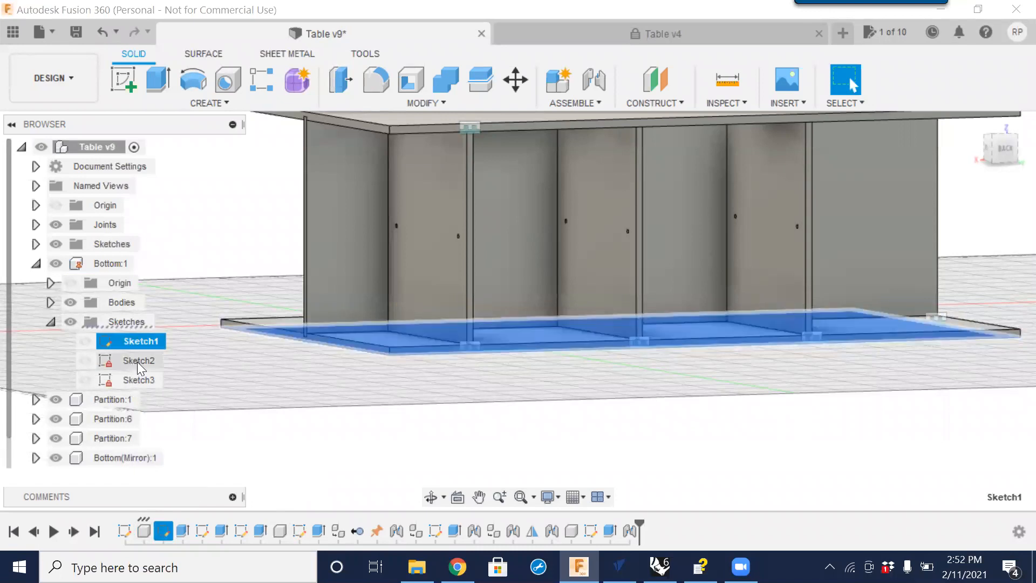
left_click(202, 532)
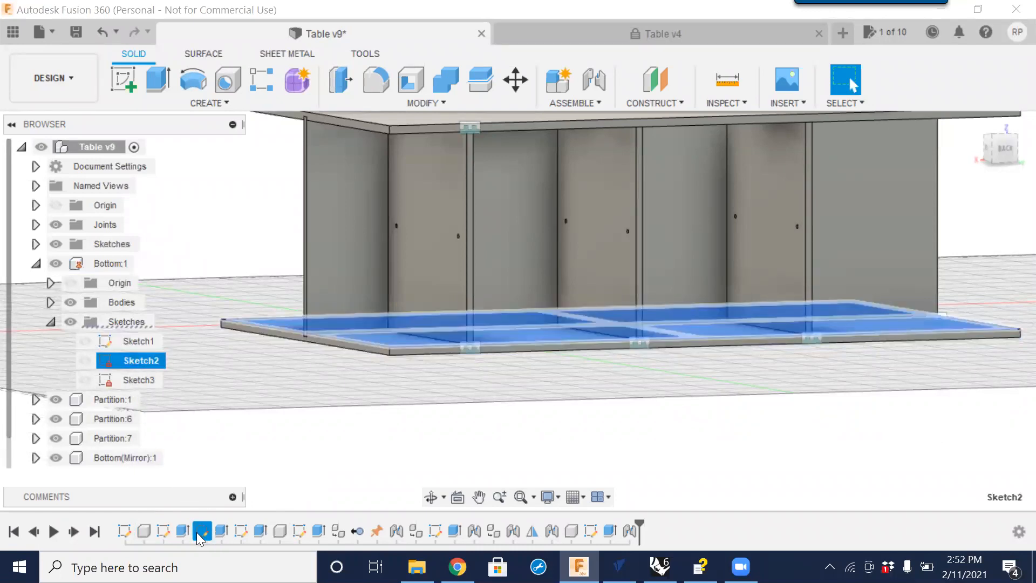
left_click(132, 344)
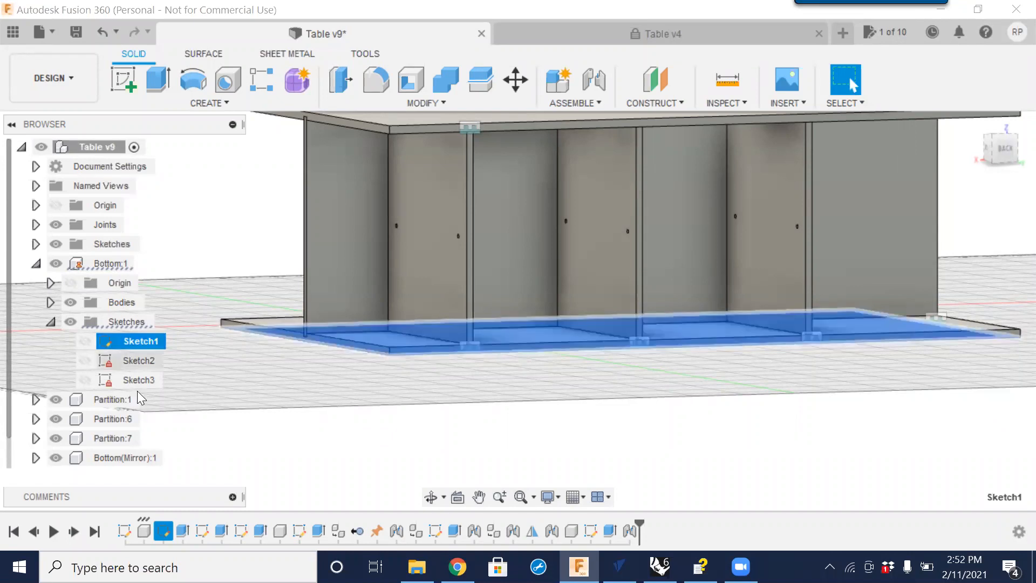
left_click(182, 532)
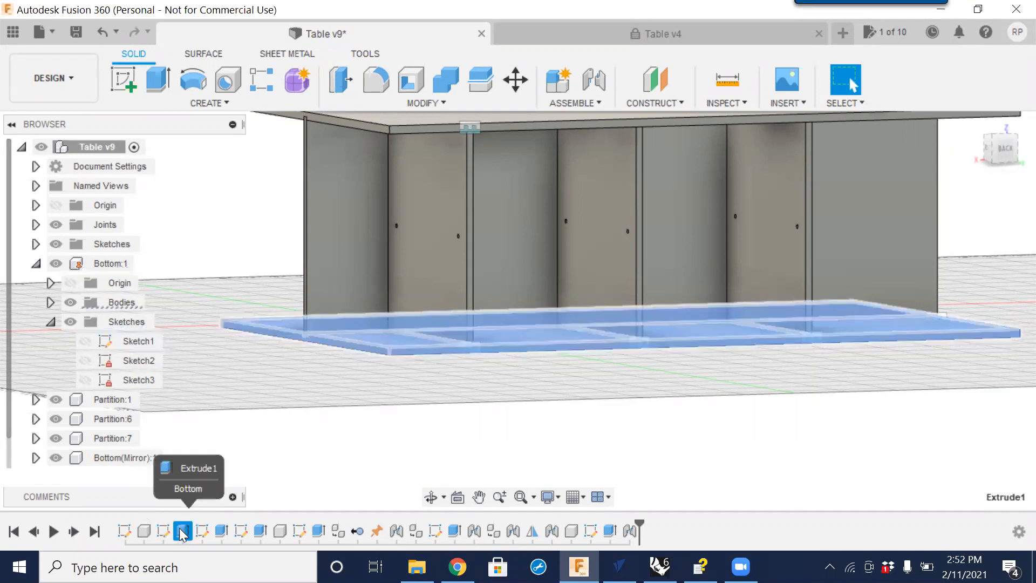
Edit the bottom panel's Extrude1 feature so its distance uses the Material_Thickness user parameter.
right_click(182, 531)
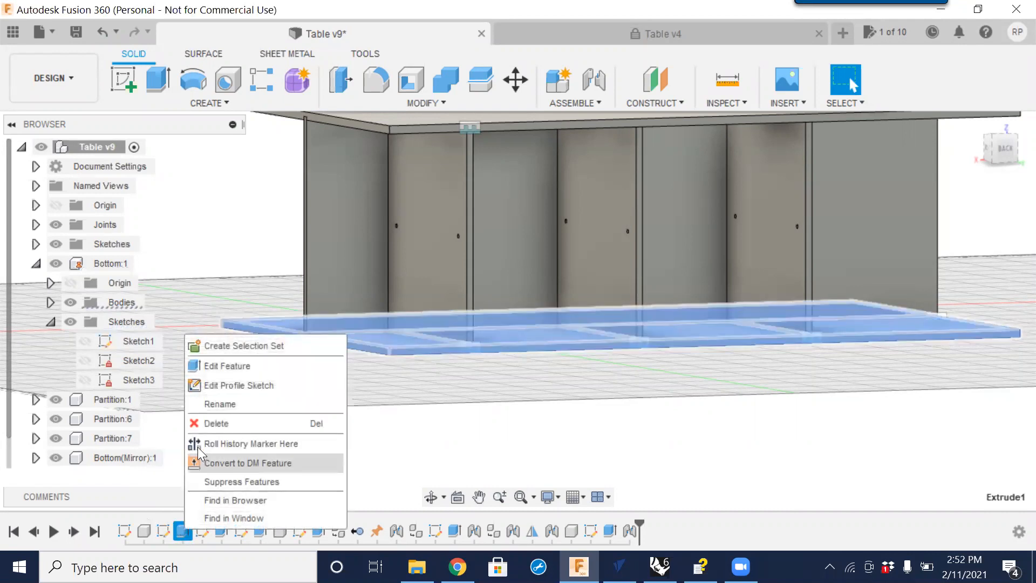
left_click(213, 365)
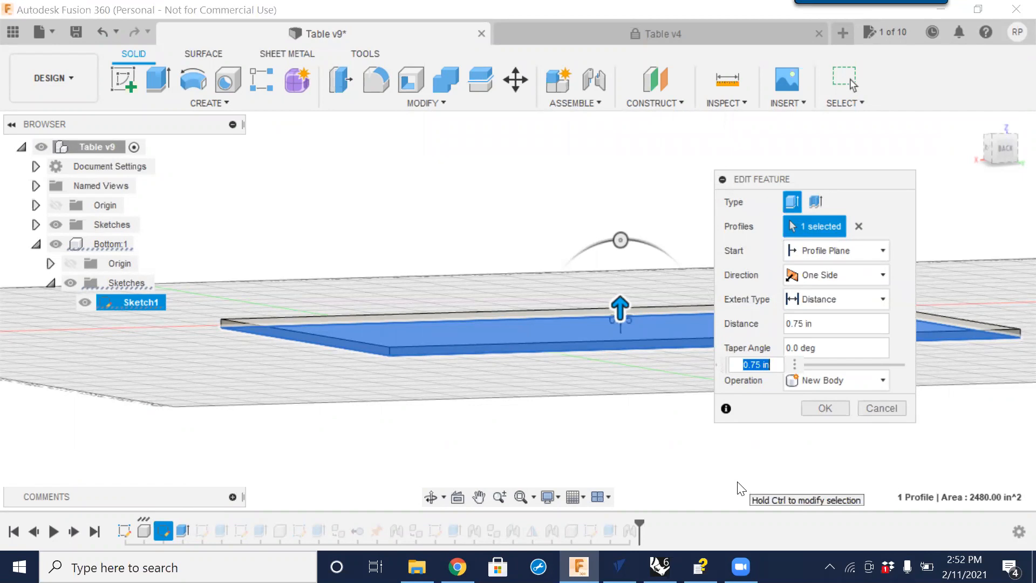
type("m")
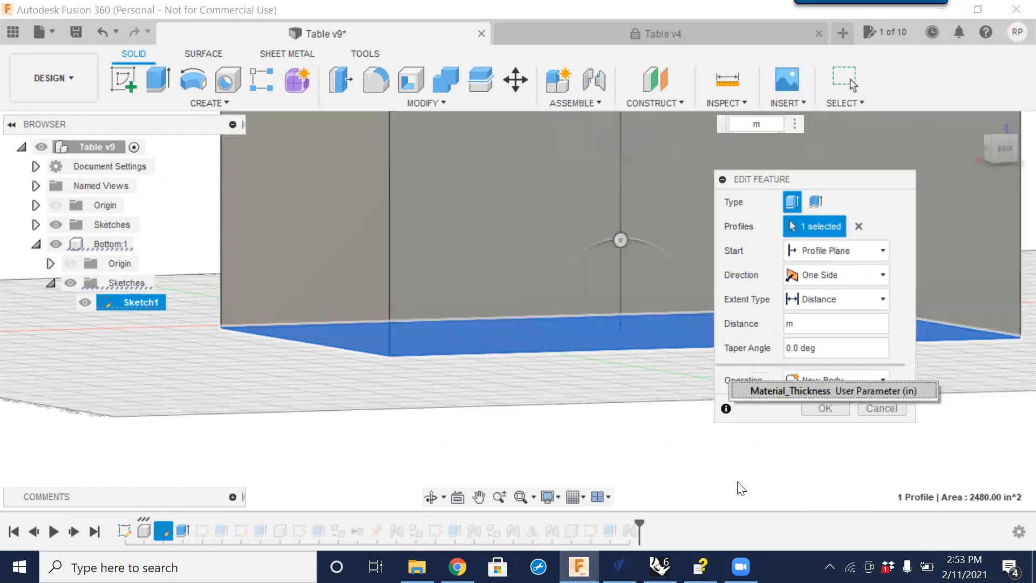
left_click(788, 388)
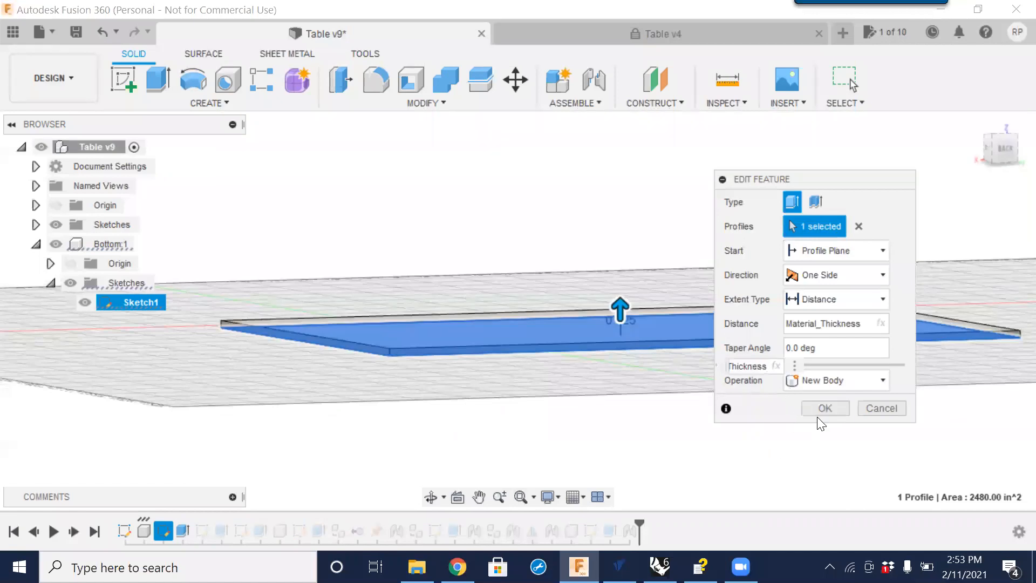
left_click(824, 409)
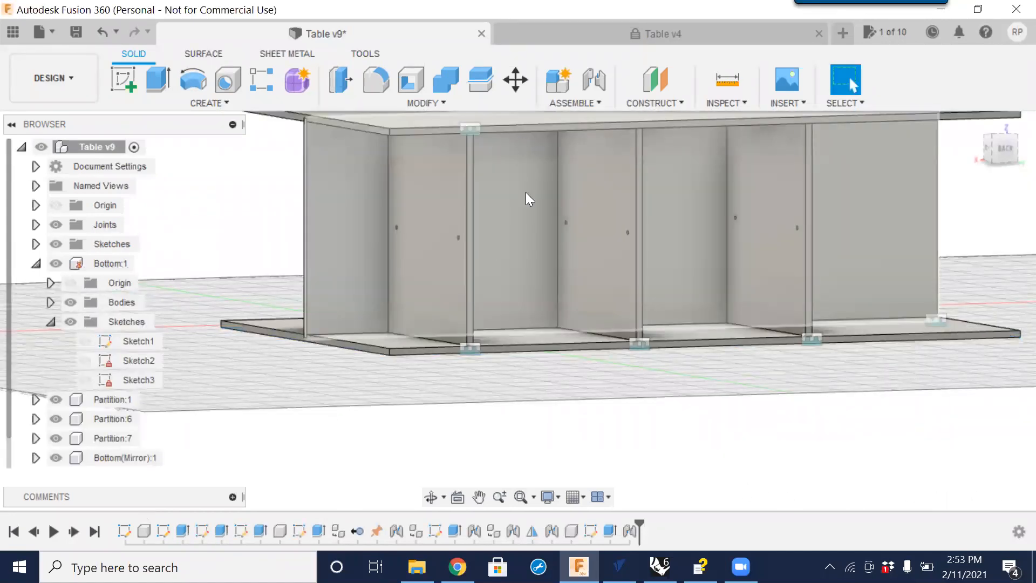
middle_click_drag(508, 222, 532, 324)
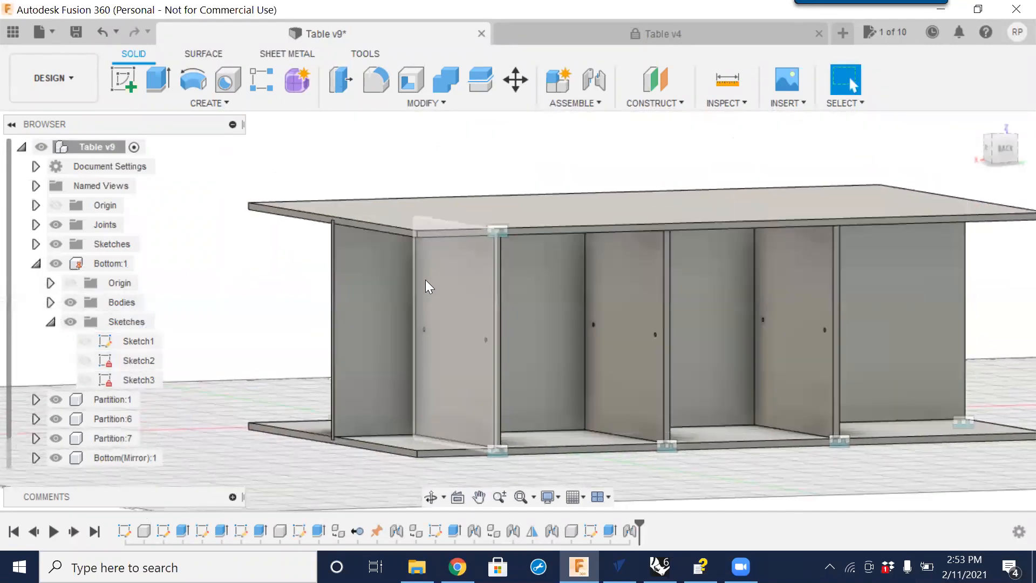
Change the Material_Thickness user parameter to 1 in through Change Parameters.
middle_click_drag(350, 330, 300, 280)
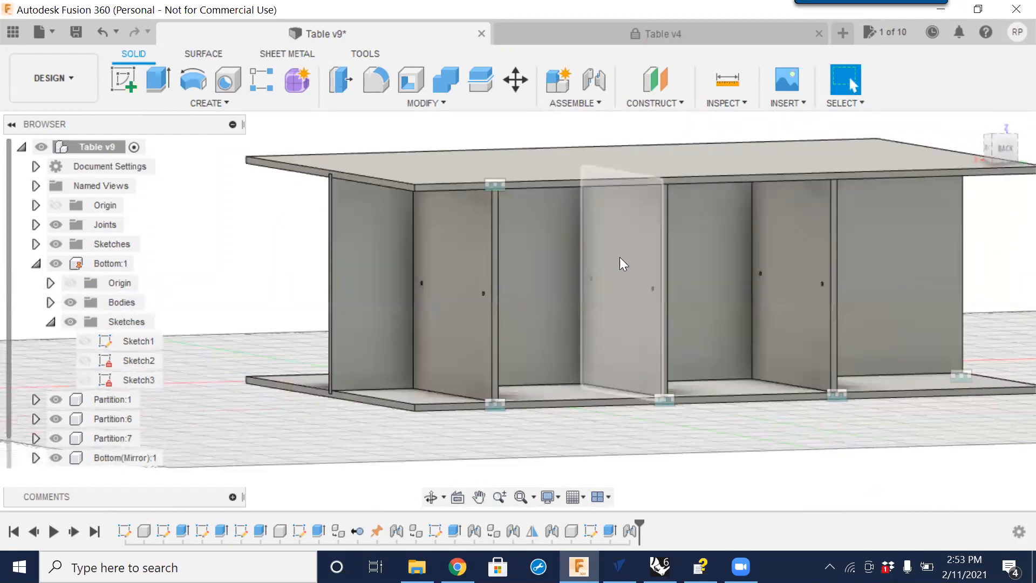
scroll(911, 392, "down", 3)
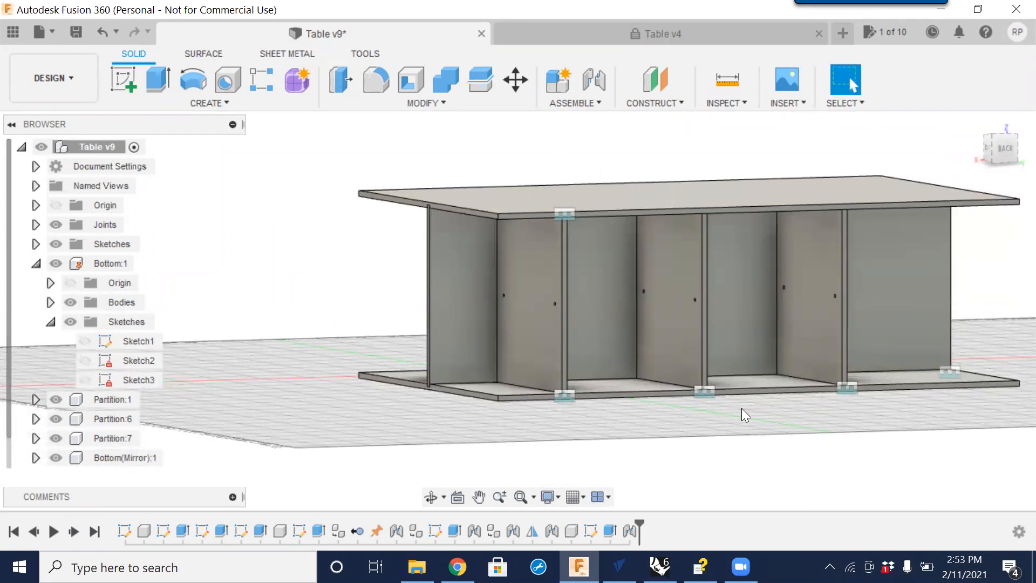
left_click(430, 101)
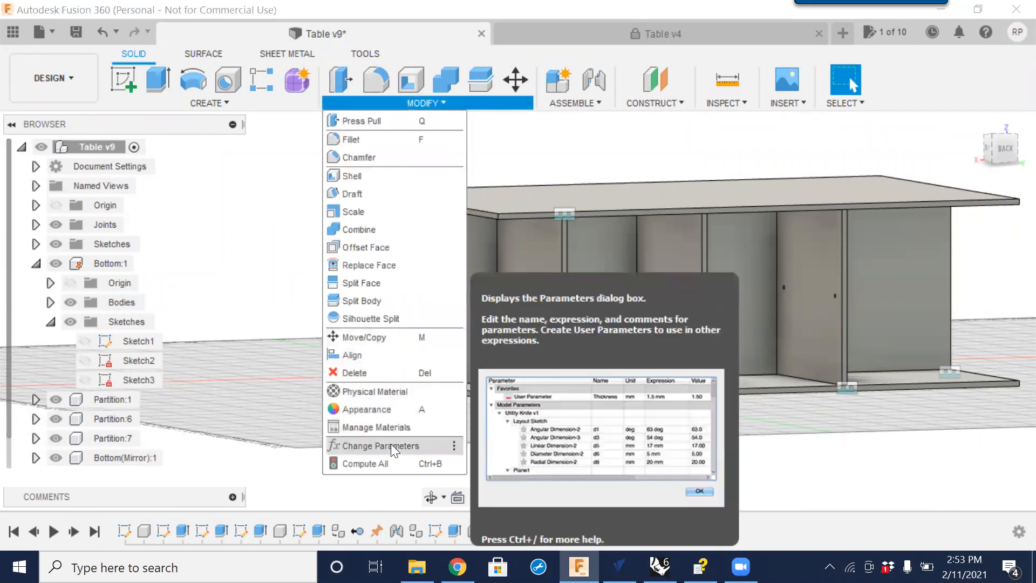
left_click(390, 444)
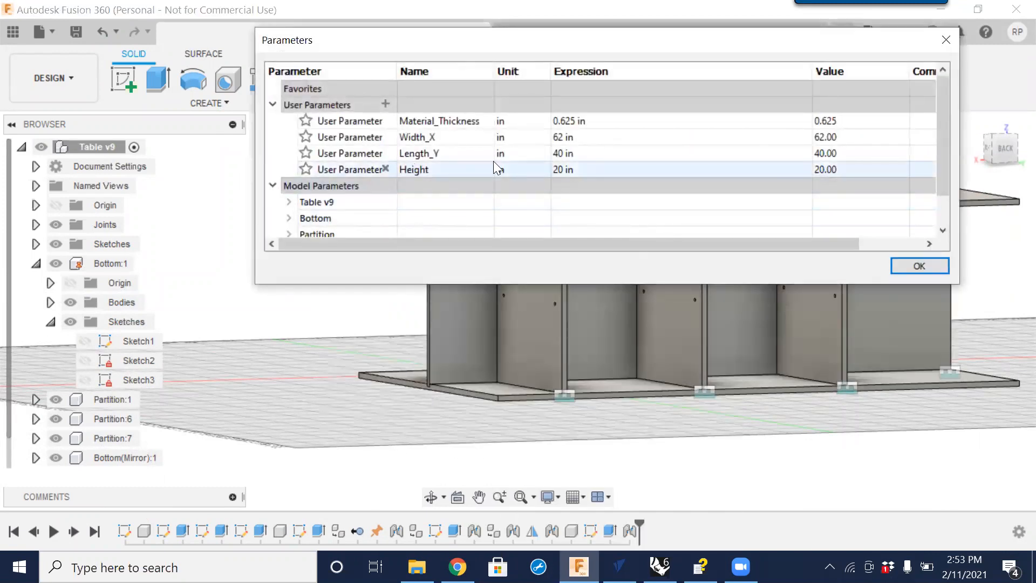
left_click(580, 121)
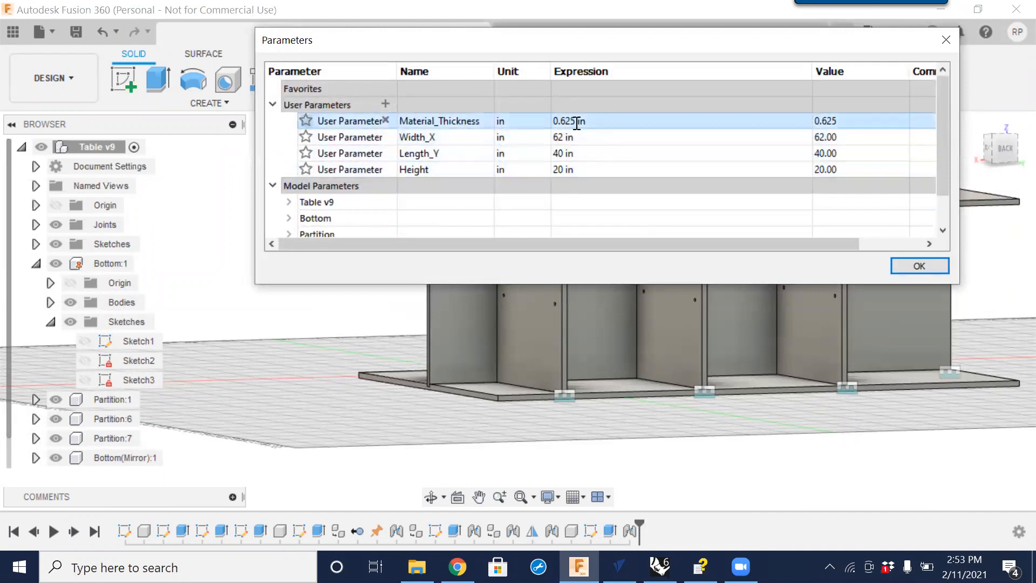
type("1")
key("Return")
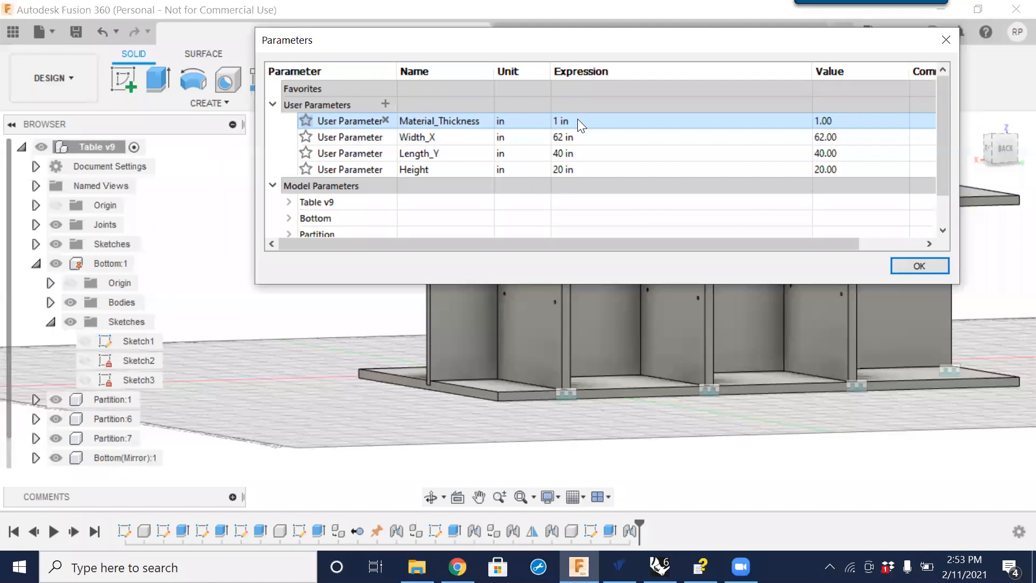
left_click(919, 265)
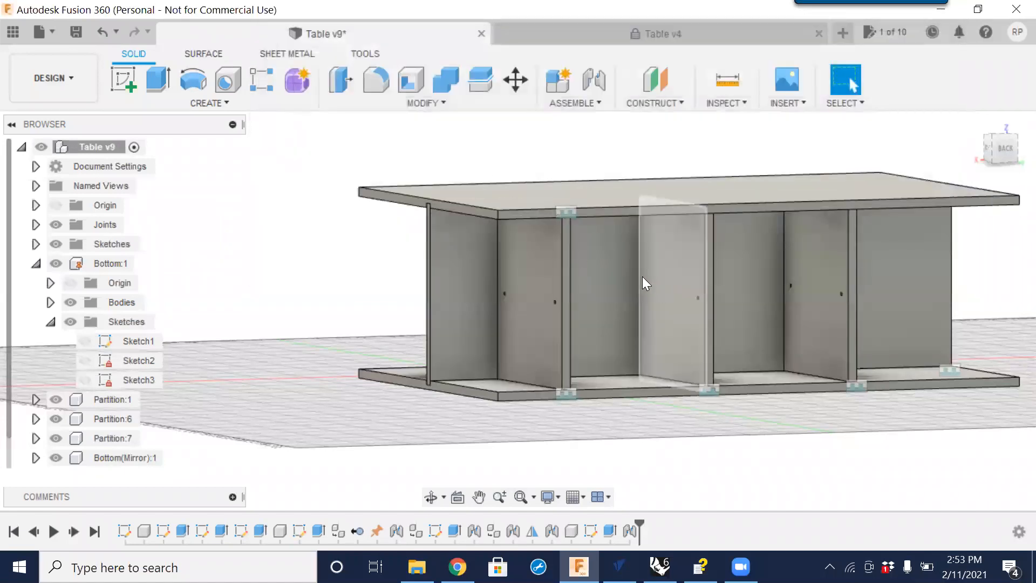
Start a Fillet on one vertical corner edge of the tabletop with a 6 in radius.
scroll(645, 280, "down", 2)
middle_click_drag(861, 364, 764, 368)
scroll(764, 368, "down", 1)
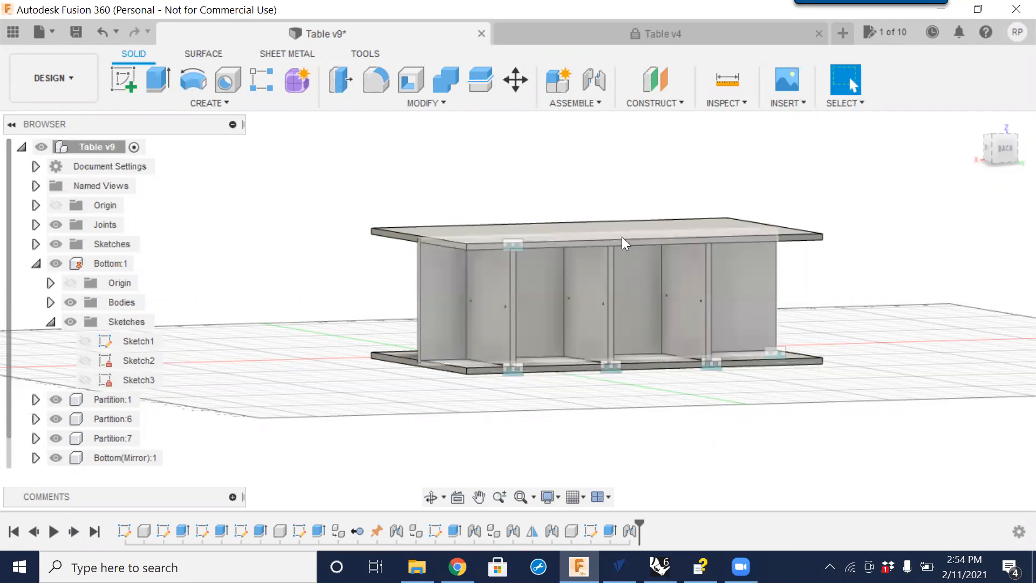
middle_click_drag(609, 223, 511, 382, "shift")
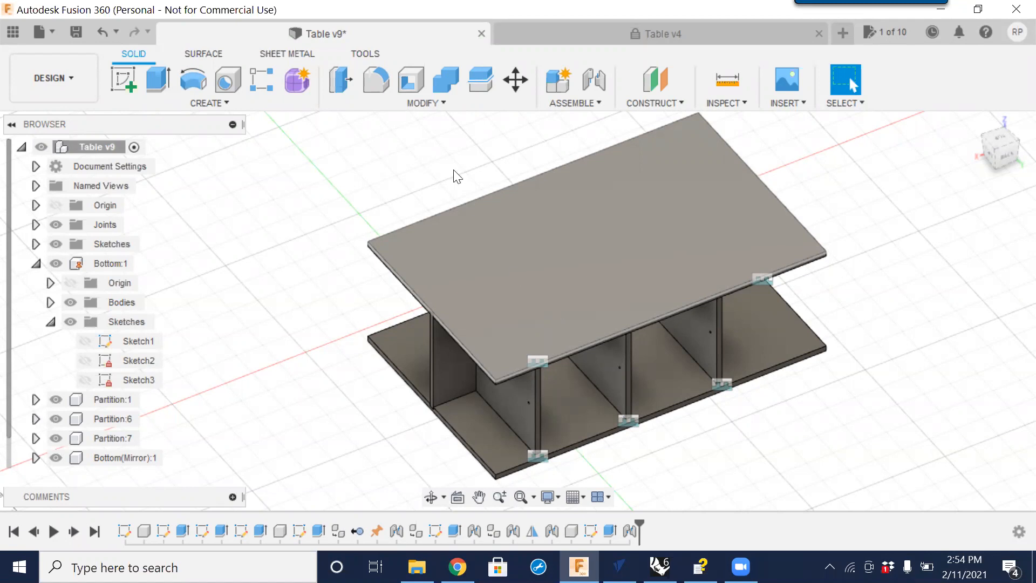
left_click(377, 82)
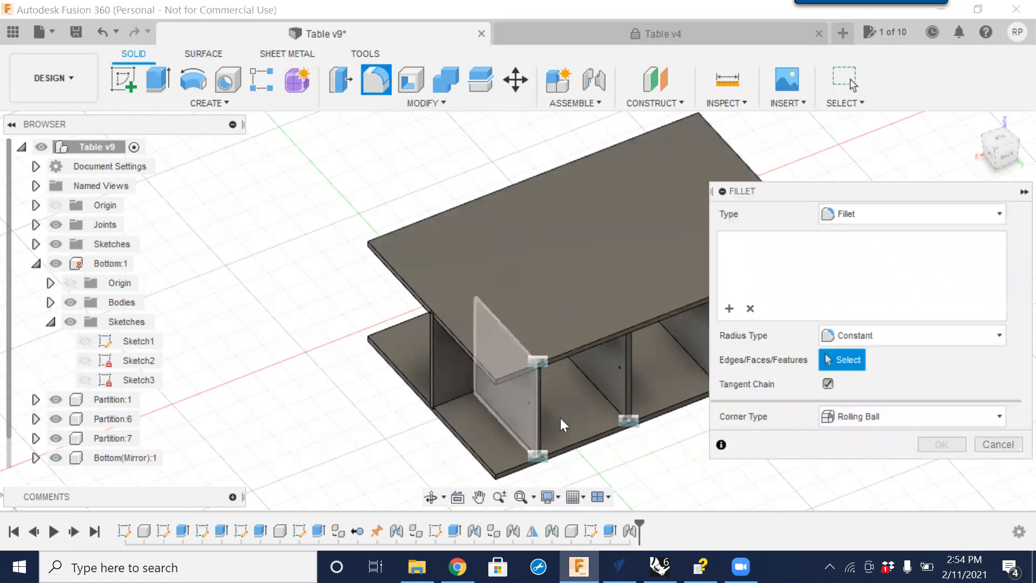
scroll(494, 389, "up", 5)
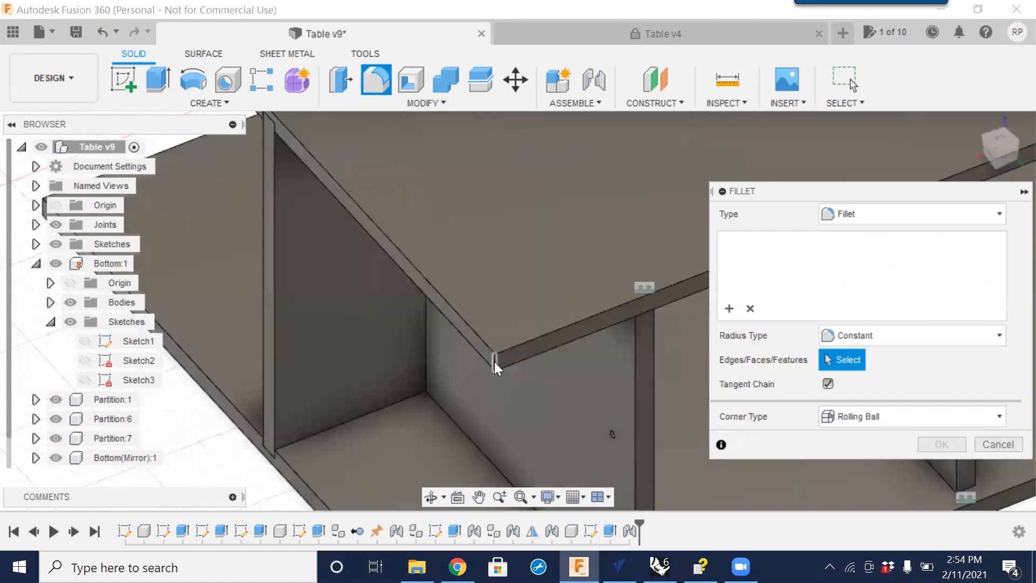
left_click(495, 362)
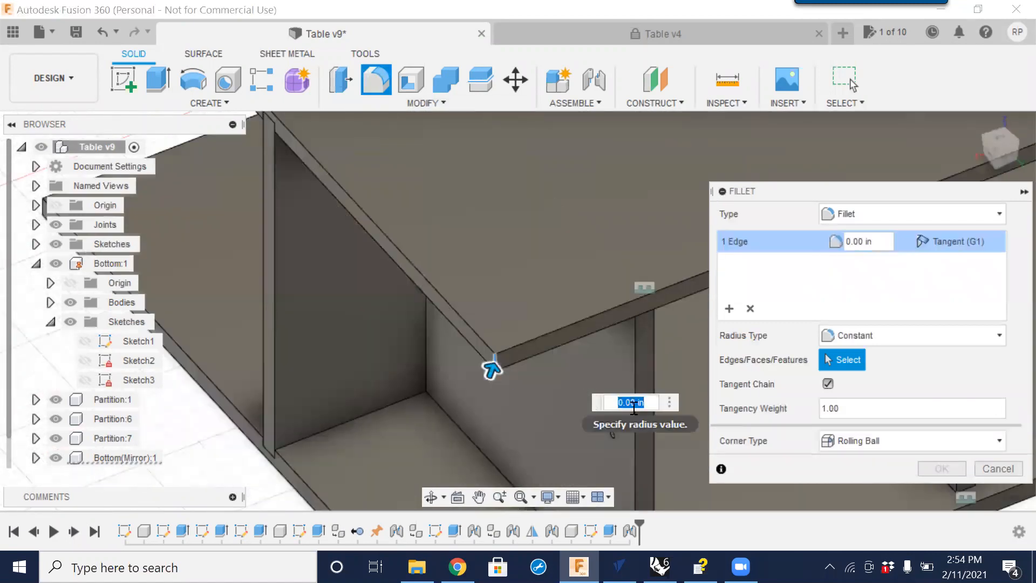
type("6")
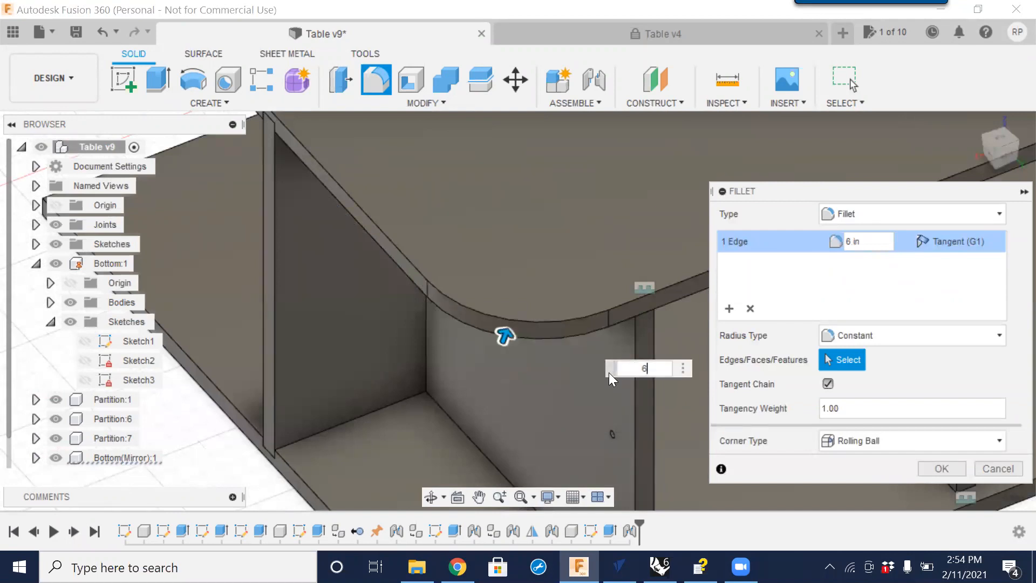
Add the tabletop's remaining three corner edges to the 6 in fillet and apply it.
scroll(479, 293, "down", 5)
middle_click_drag(314, 233, 417, 267, "shift")
scroll(309, 186, "up", 4)
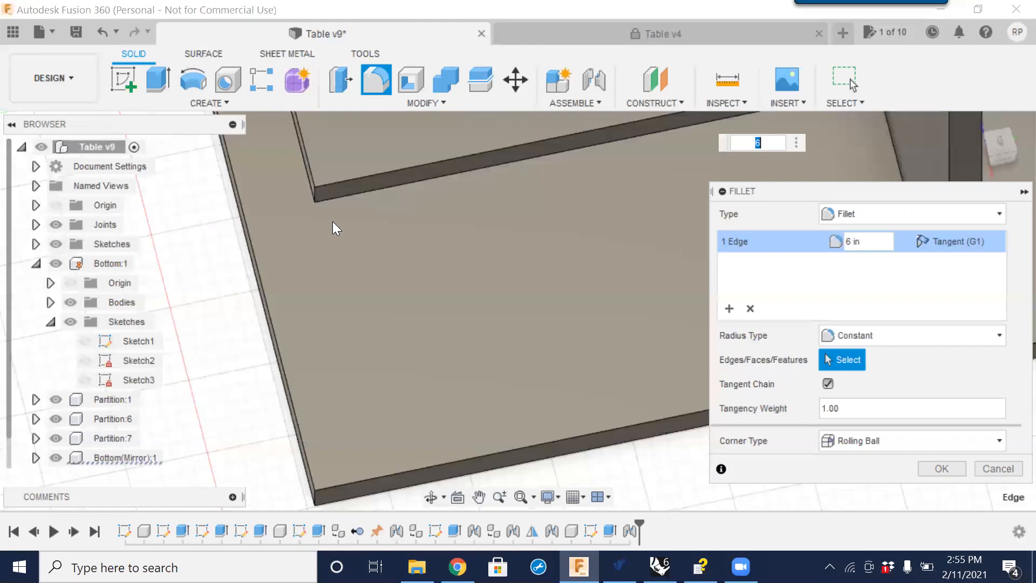
scroll(332, 221, "down", 3)
scroll(326, 212, "up", 5)
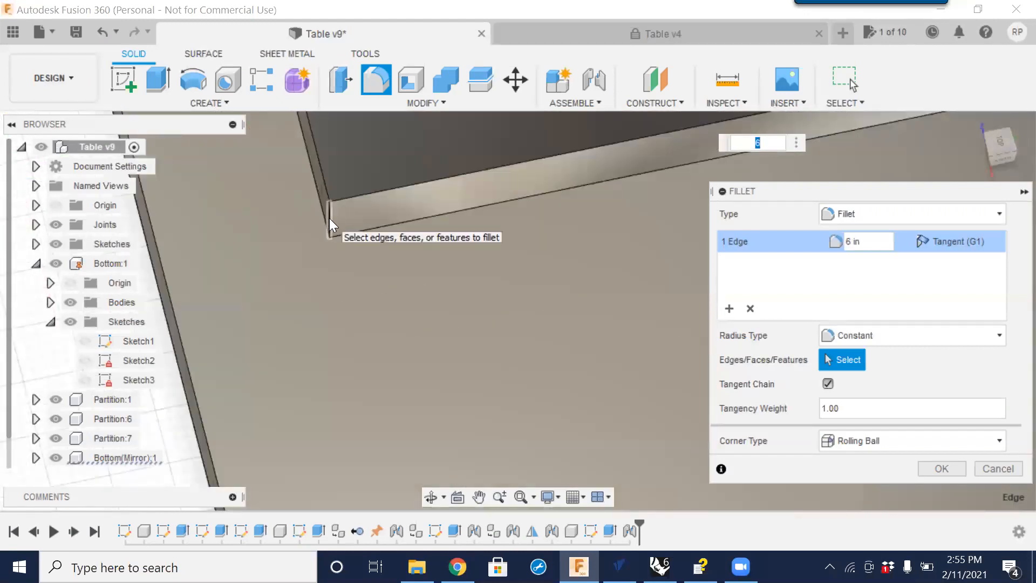
left_click(329, 218)
scroll(345, 246, "down", 5)
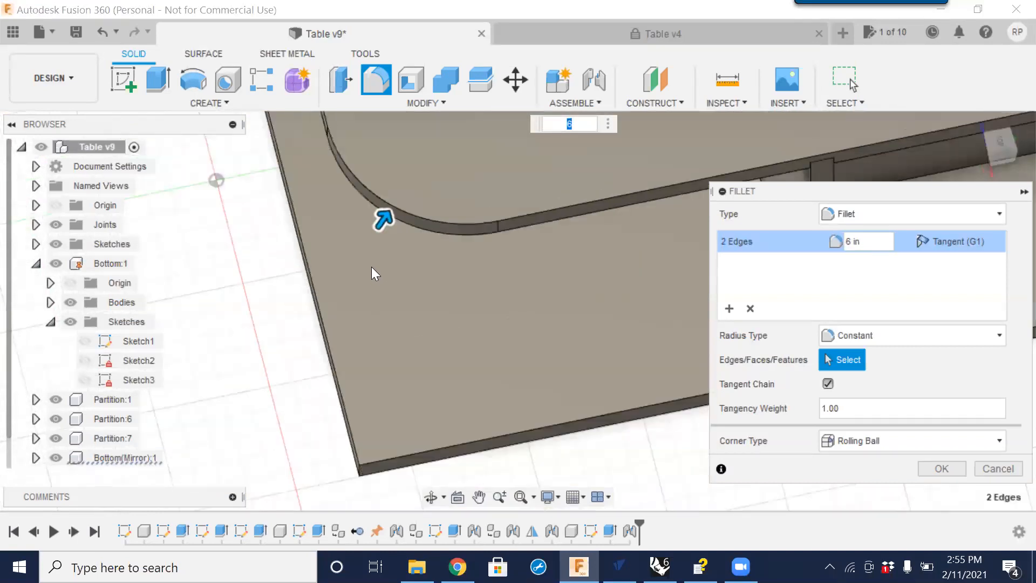
middle_click_drag(311, 251, 357, 327, "shift")
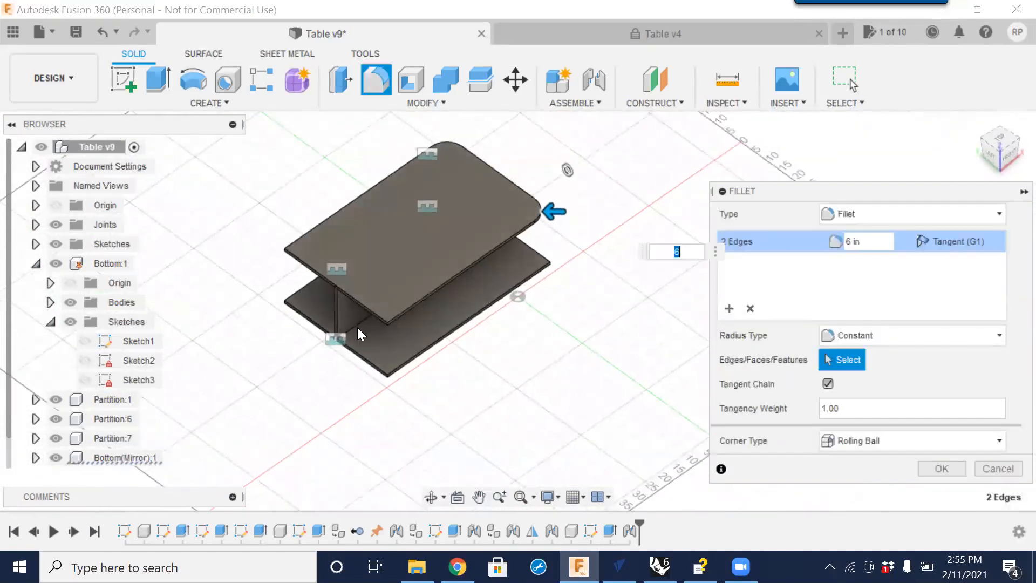
scroll(377, 319, "up", 5)
scroll(412, 301, "up", 2)
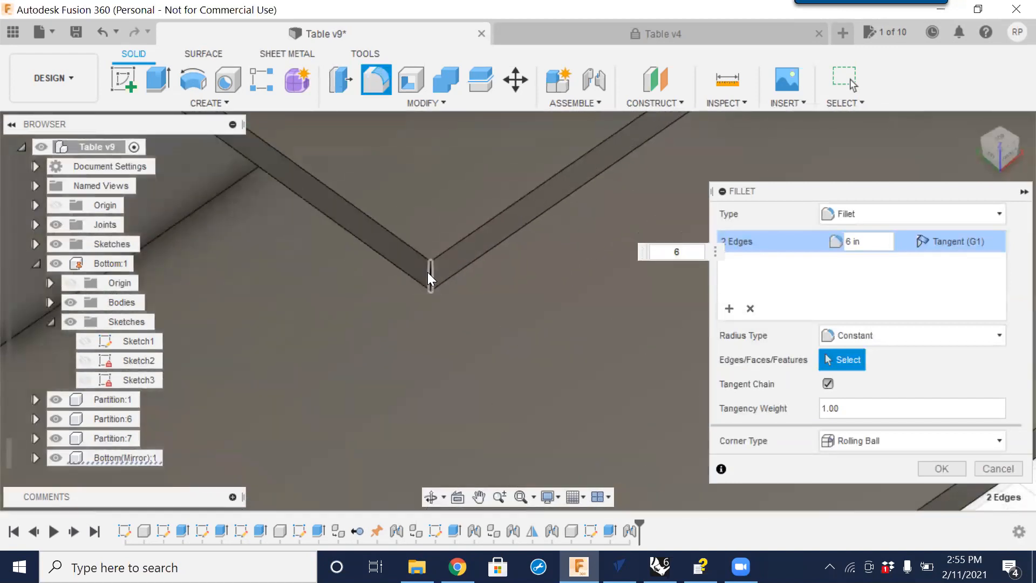
left_click(428, 274)
scroll(426, 275, "down", 8)
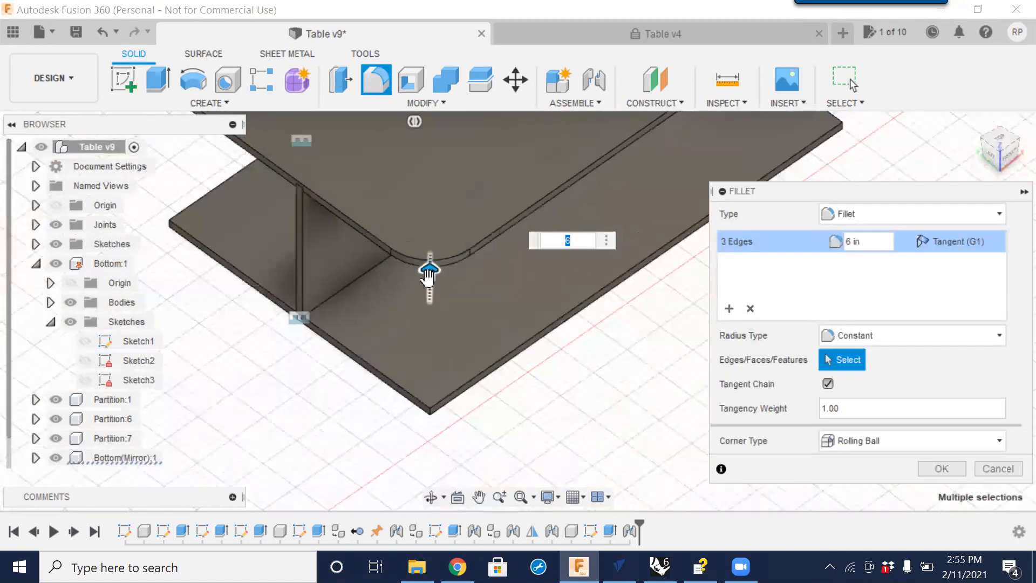
middle_click_drag(296, 271, 572, 140, "shift")
scroll(473, 233, "up", 10)
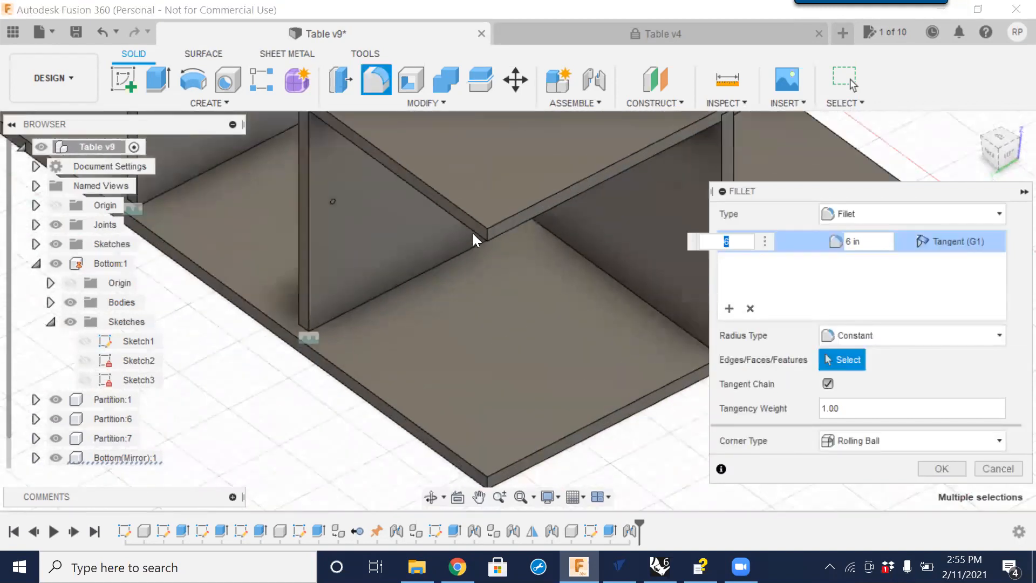
left_click(501, 234)
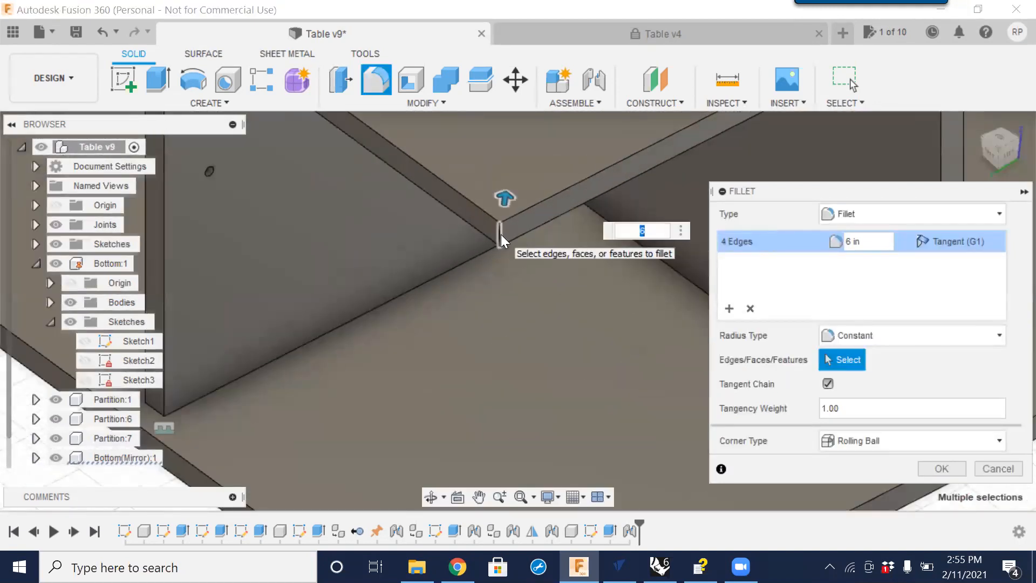
left_click(941, 468)
Orbit and zoom around the table to examine the rounded tabletop corners.
scroll(721, 364, "down", 5)
scroll(708, 347, "down", 5)
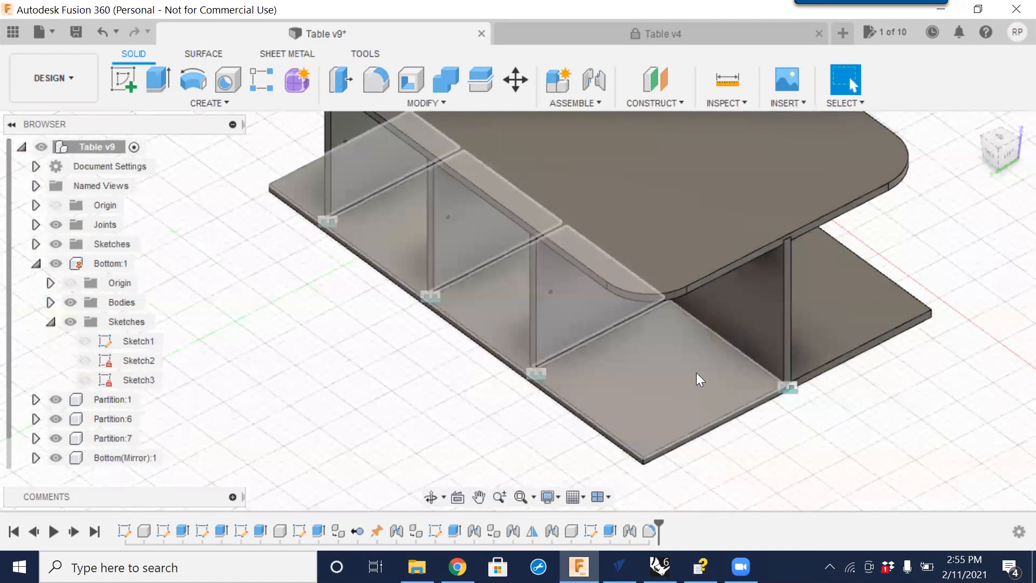
scroll(691, 346, "down", 3)
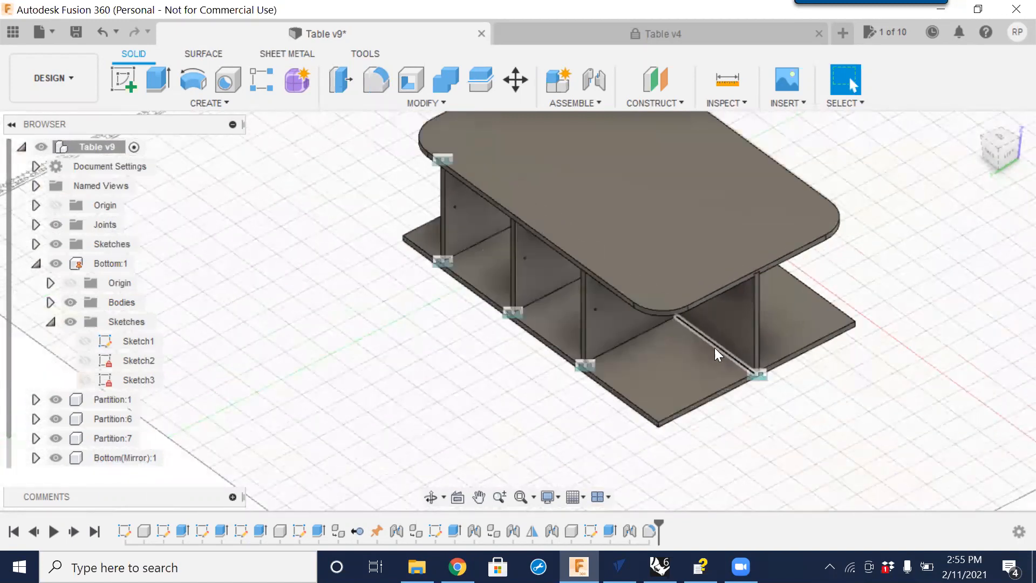
middle_click_drag(835, 365, 743, 341)
scroll(744, 340, "down", 1)
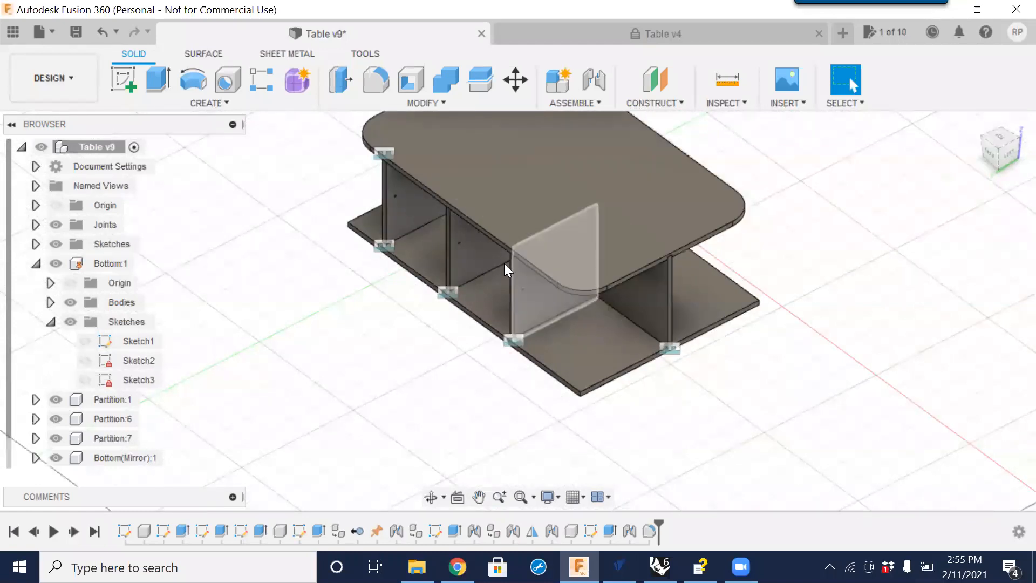
middle_click_drag(384, 339, 445, 304, "shift")
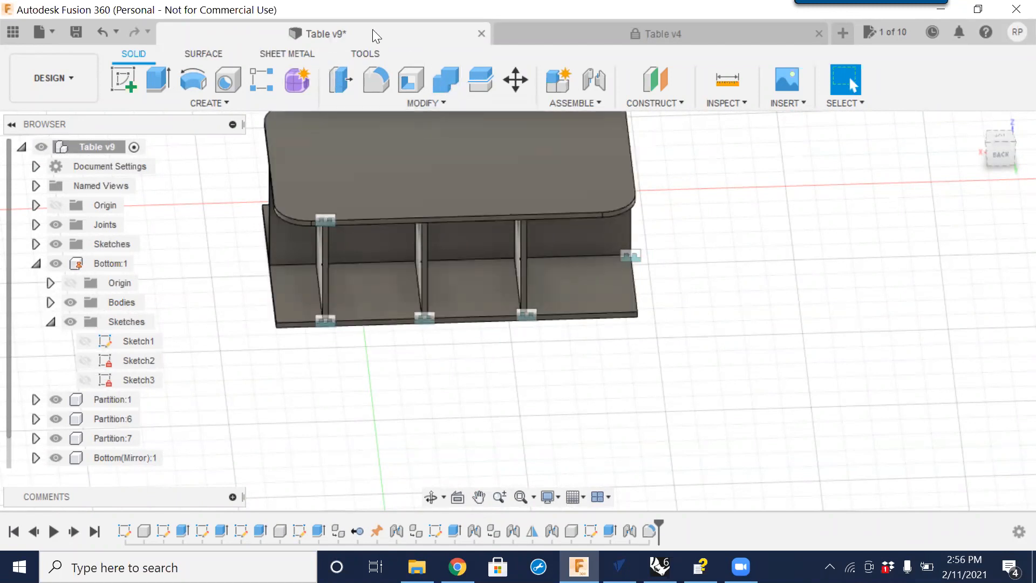
Open Change Parameters and add a user parameter named Bin1 with expression 10 in.
left_click(439, 102)
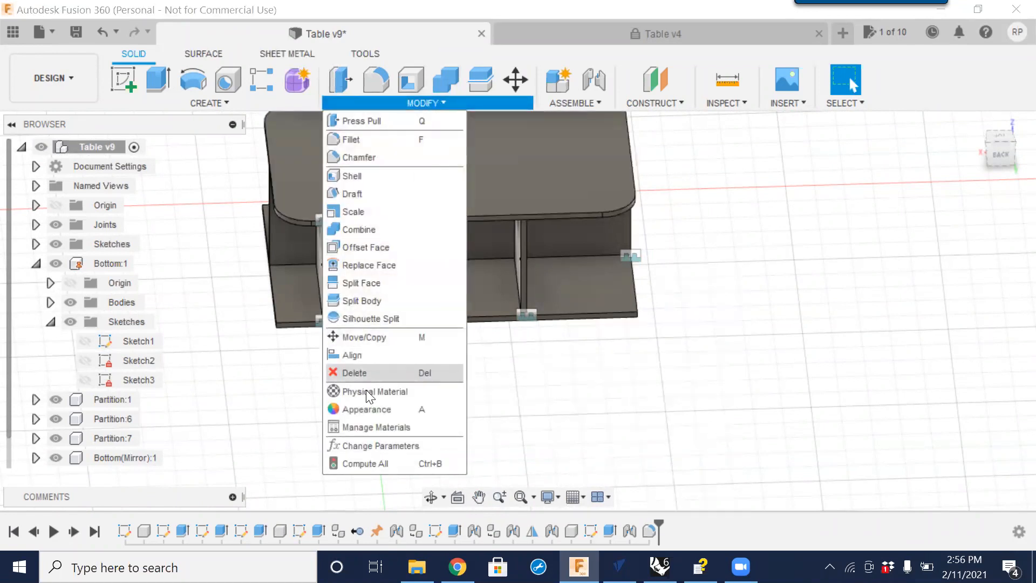
left_click(378, 445)
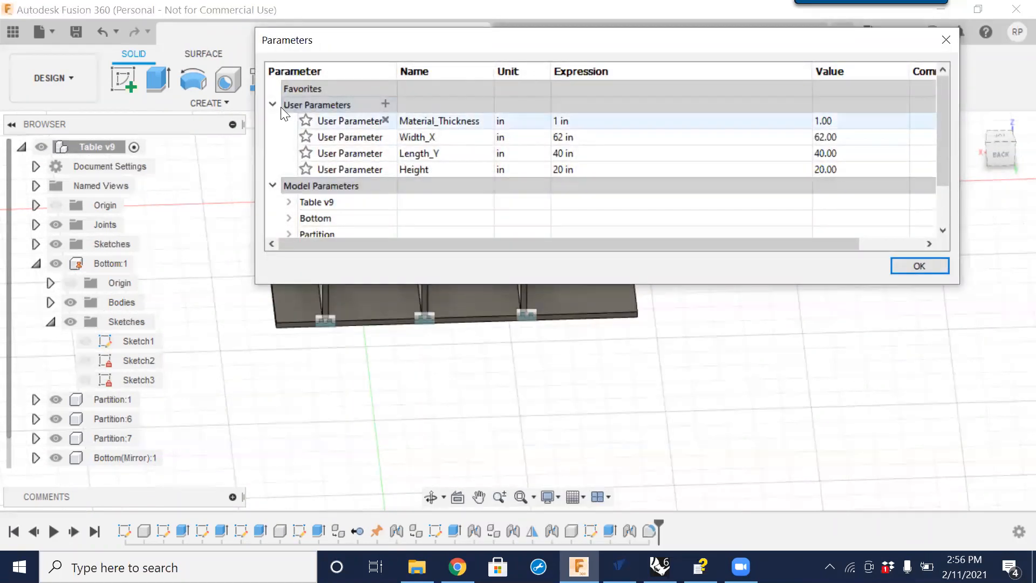
left_click(385, 104)
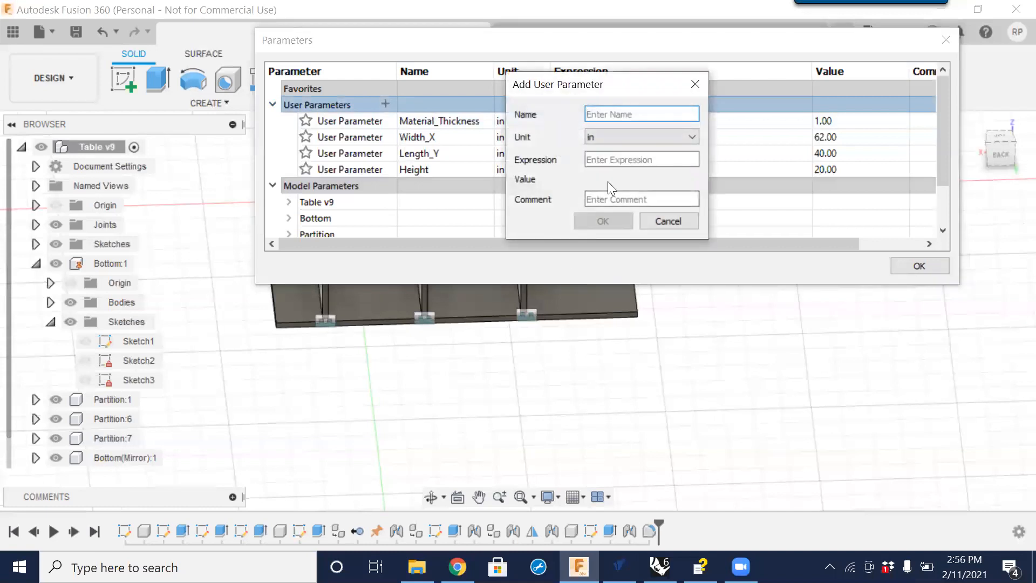
type("Bi")
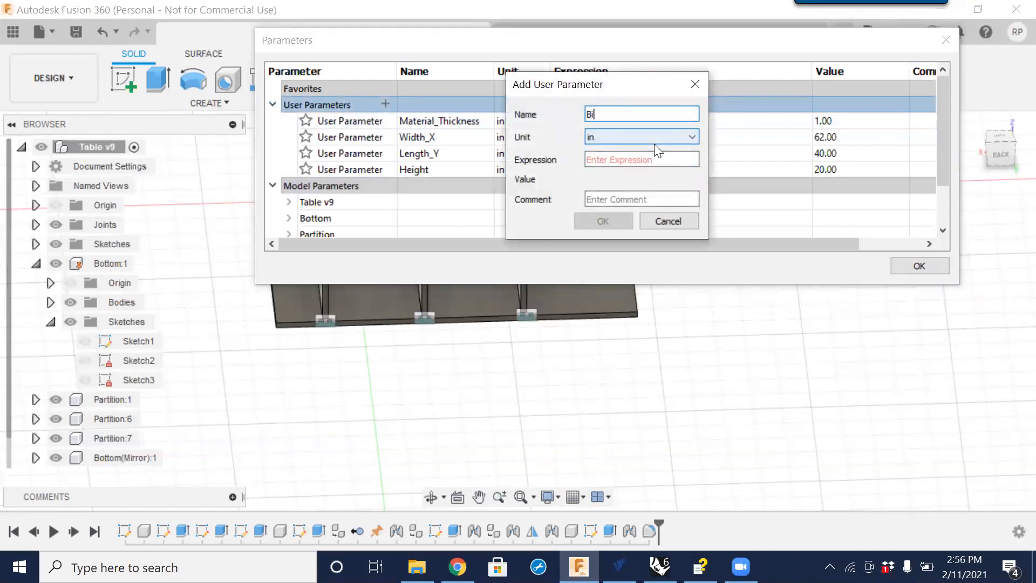
type("n1")
left_click(652, 157)
type("10")
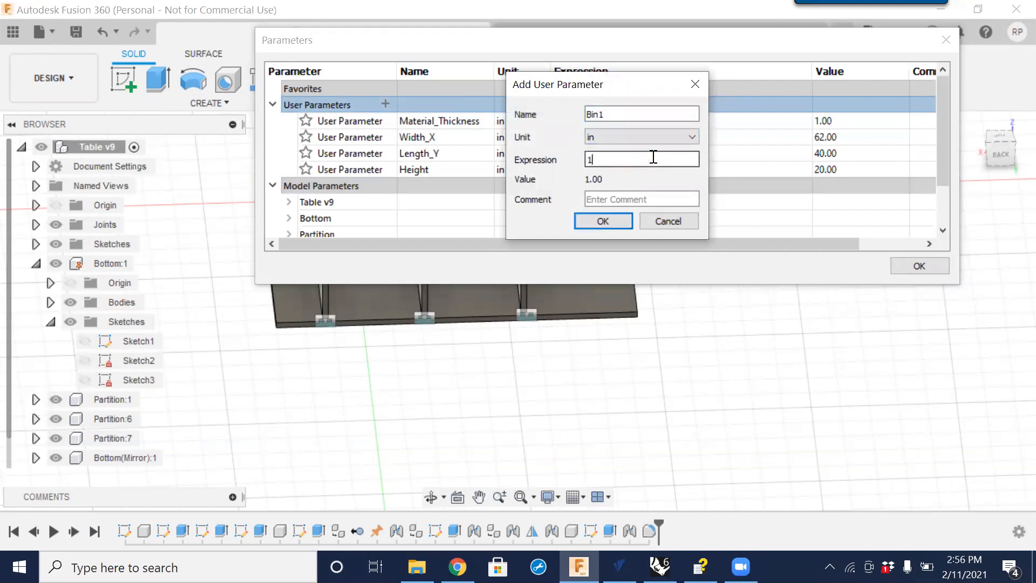
left_click(602, 220)
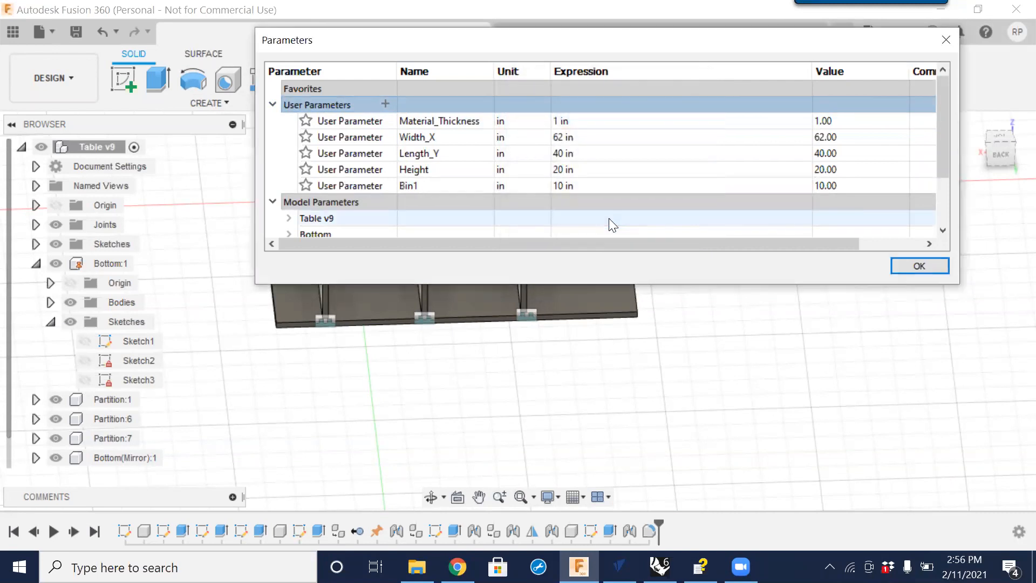
Add a second user parameter named Bin2 with expression 20 in and close the parameters dialog.
left_click(383, 104)
type("Bin2")
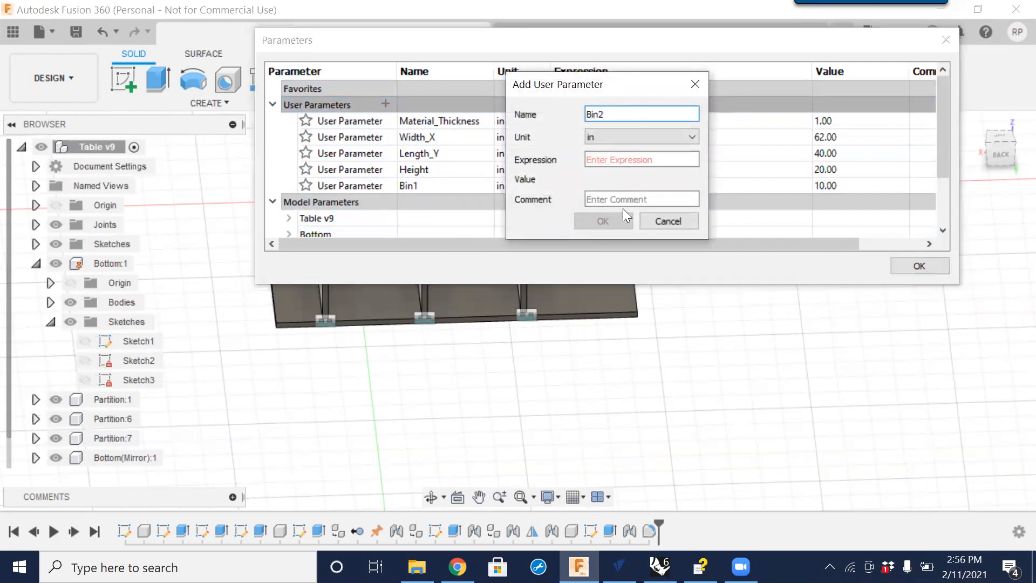
left_click(616, 162)
type("20")
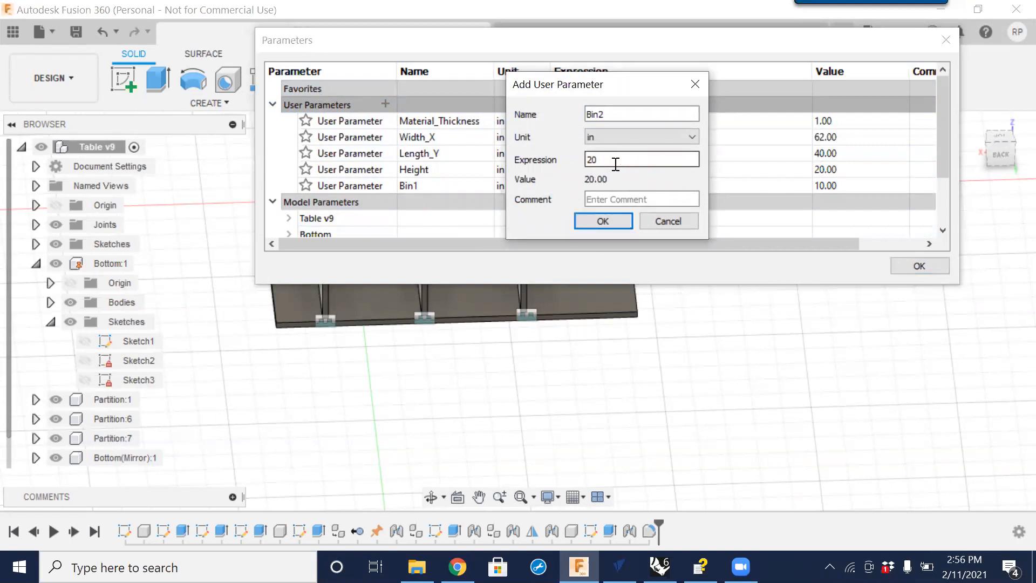
left_click(611, 219)
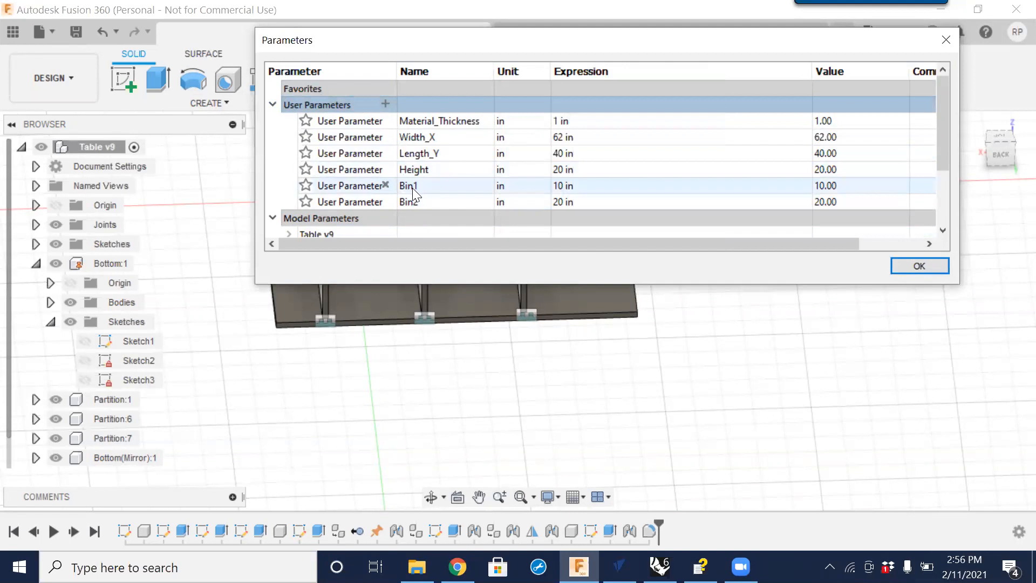
left_click(929, 259)
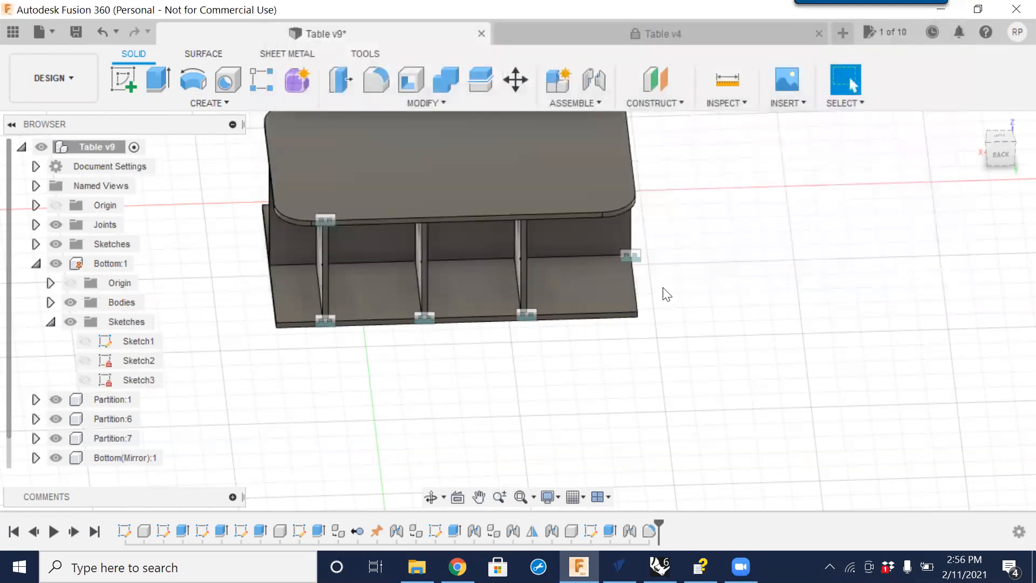
Open the bottom component's Sketch3, which holds the partition positions, for editing.
right_click(585, 286)
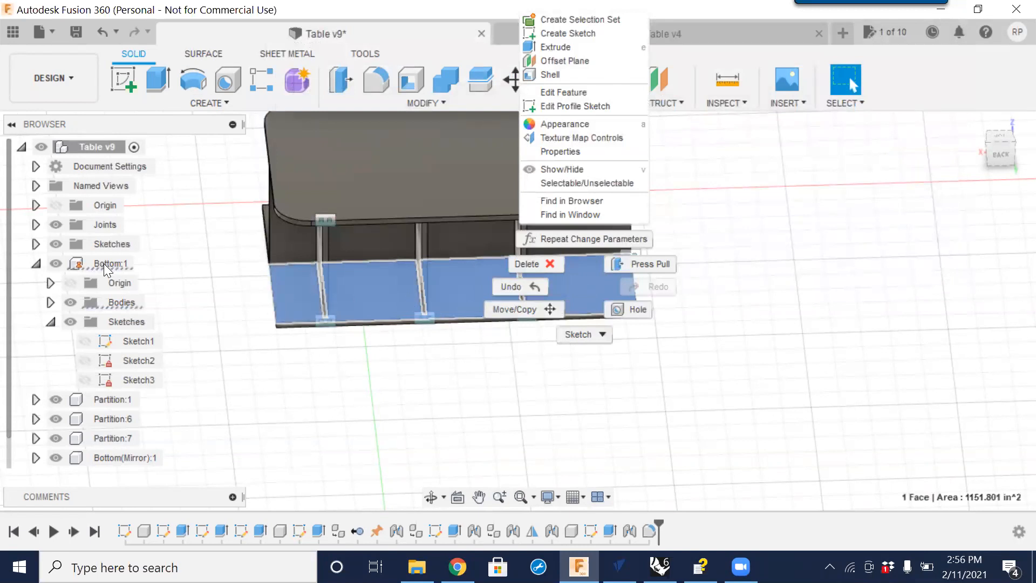
left_click(39, 264)
key("Escape")
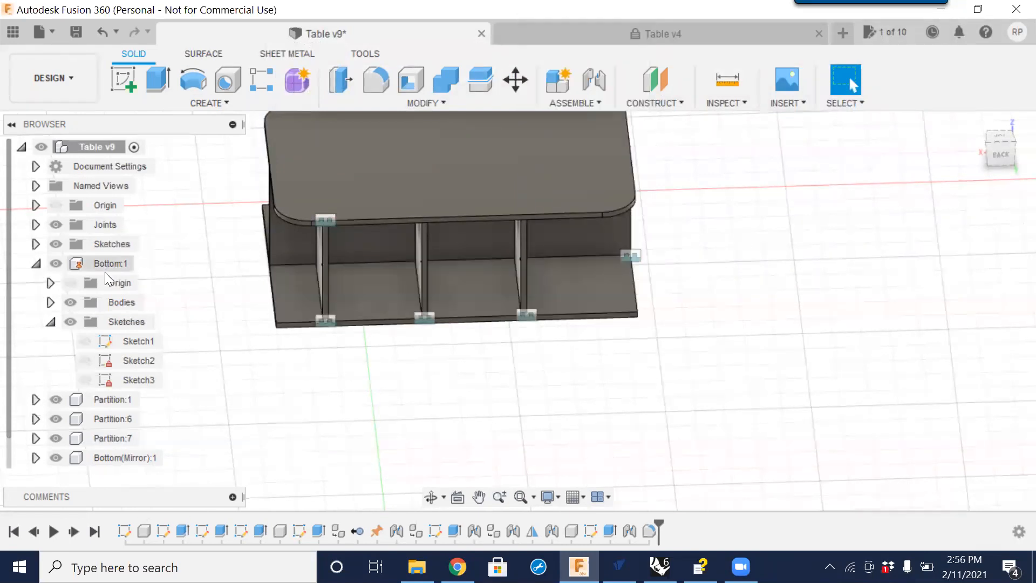
left_click(136, 362)
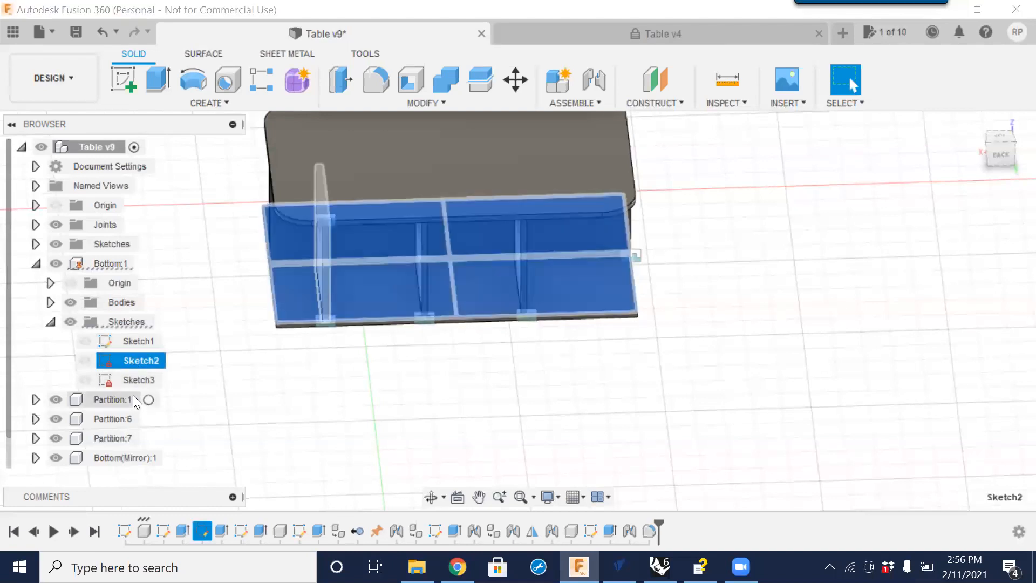
left_click(130, 384)
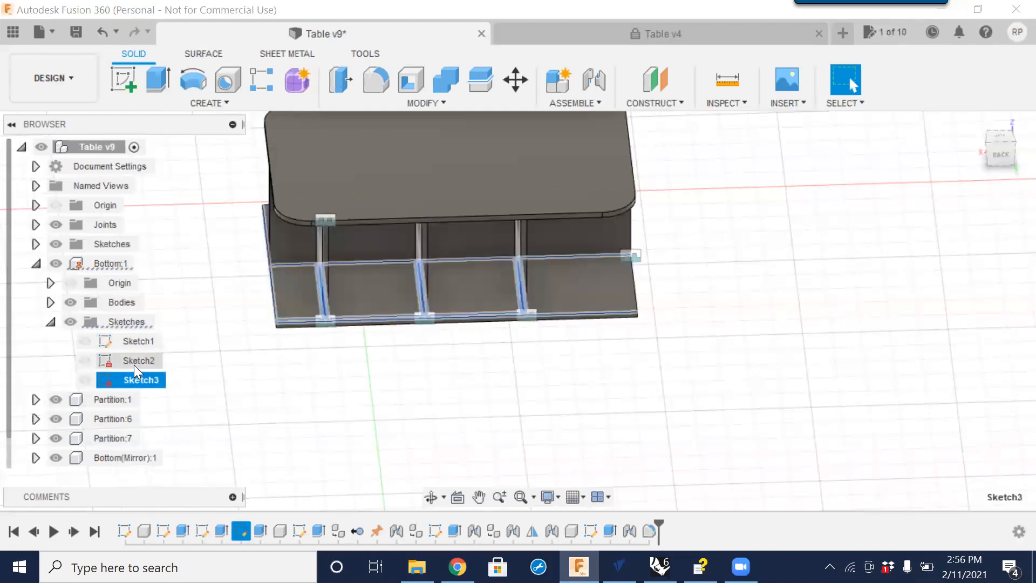
left_click(133, 361)
left_click(127, 345)
left_click(133, 361)
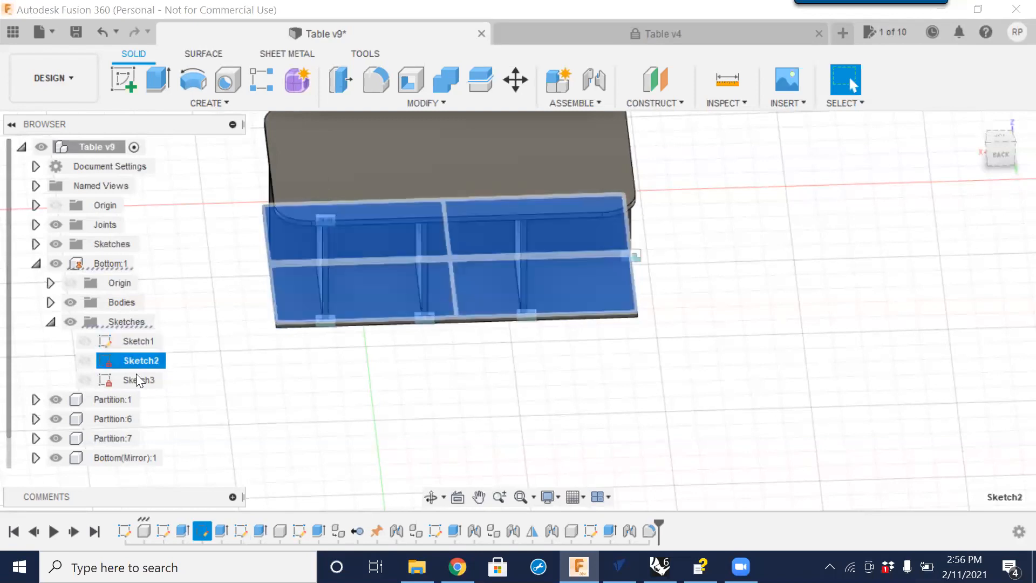
left_click(136, 378)
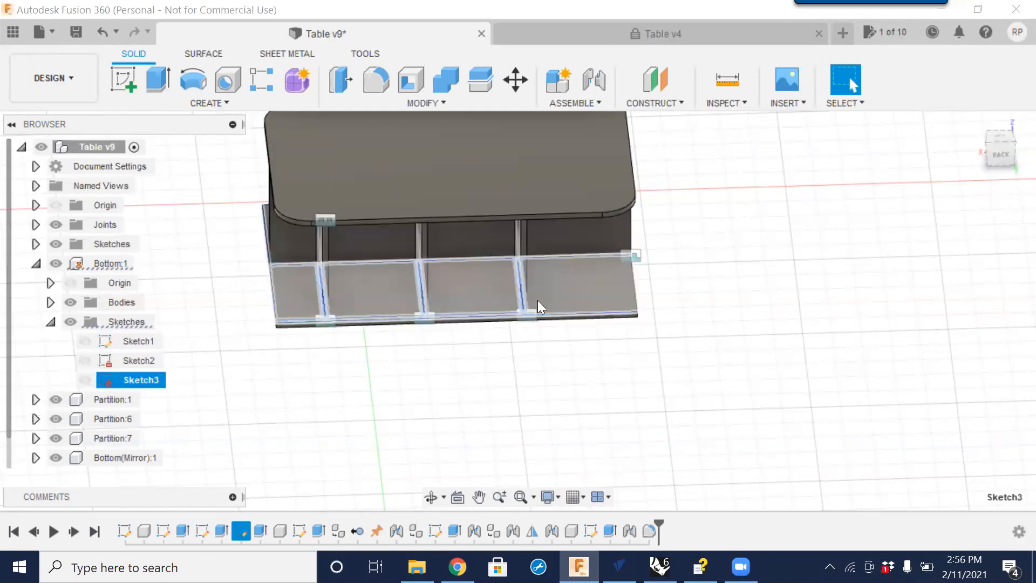
right_click(135, 377)
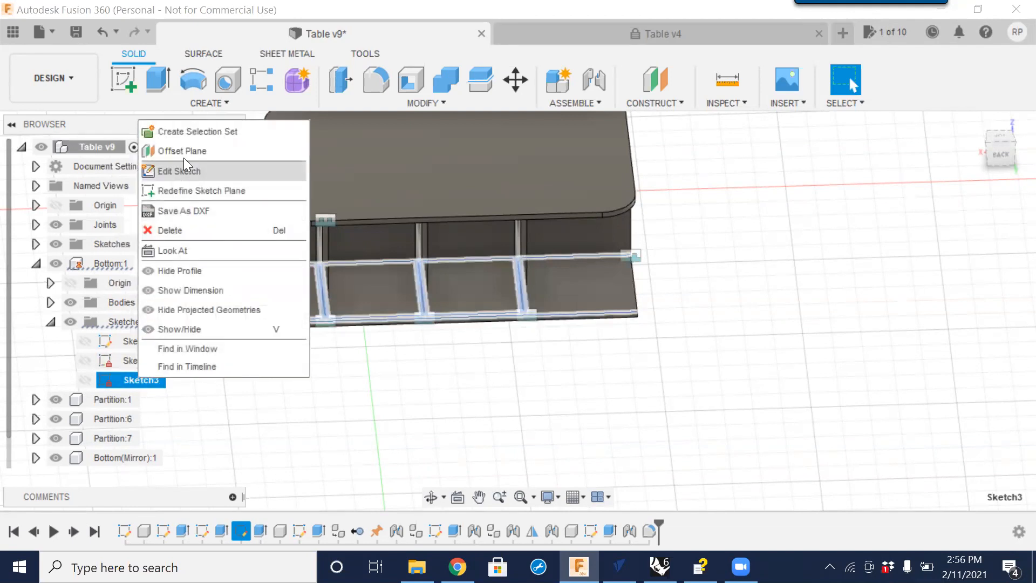
left_click(175, 171)
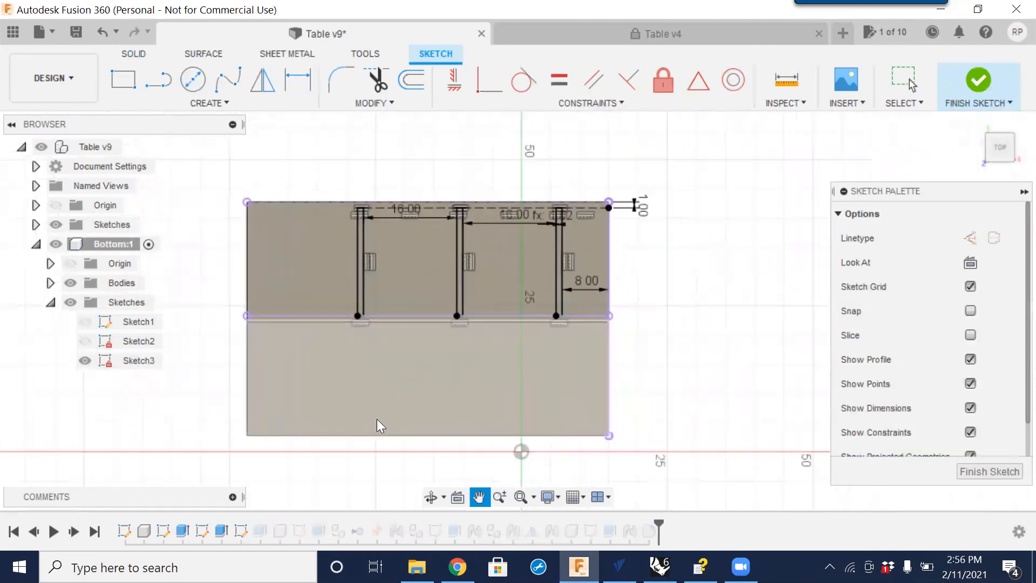
Set the rightmost partition's offset dimension to the Bin1 parameter.
double_click(577, 282)
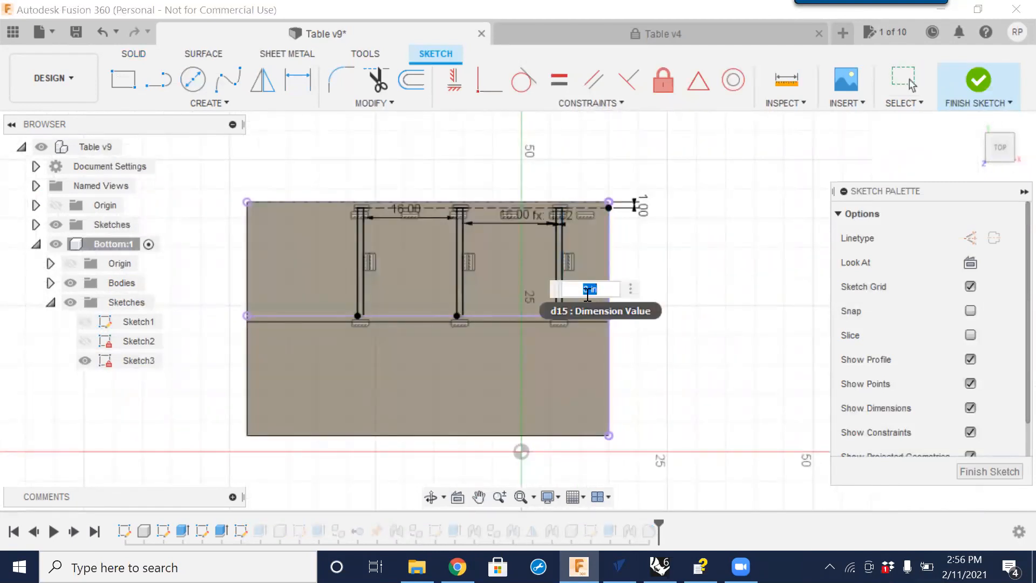
type("b")
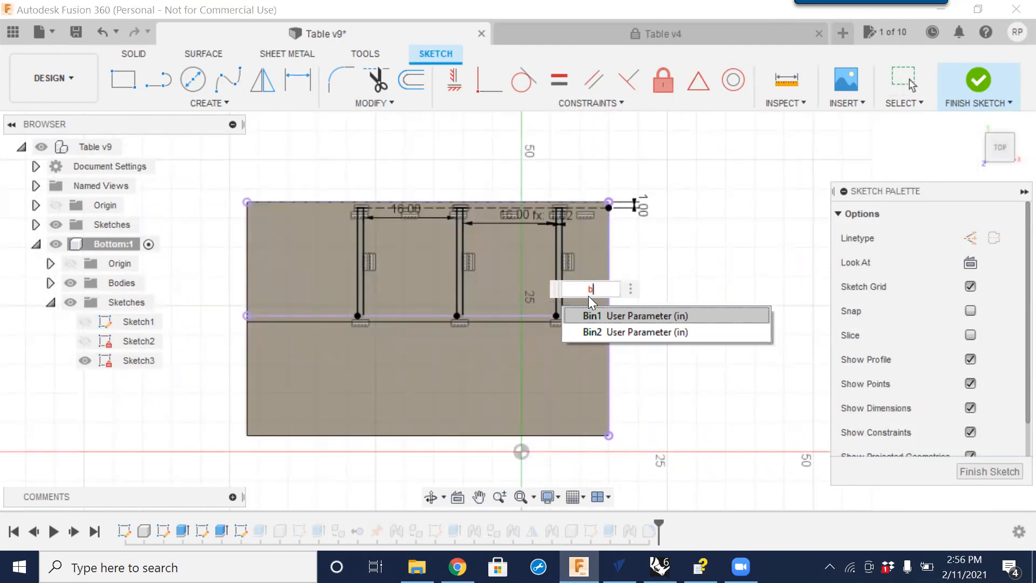
left_click(597, 315)
key("Return")
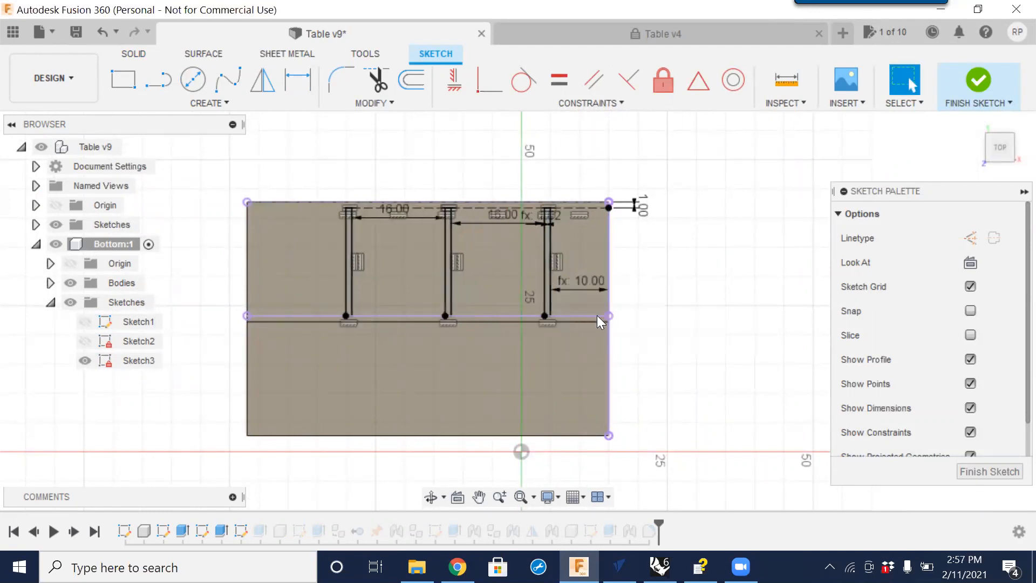
Set the spacing dimension between the middle and right partitions to the Bin2 parameter.
double_click(504, 221)
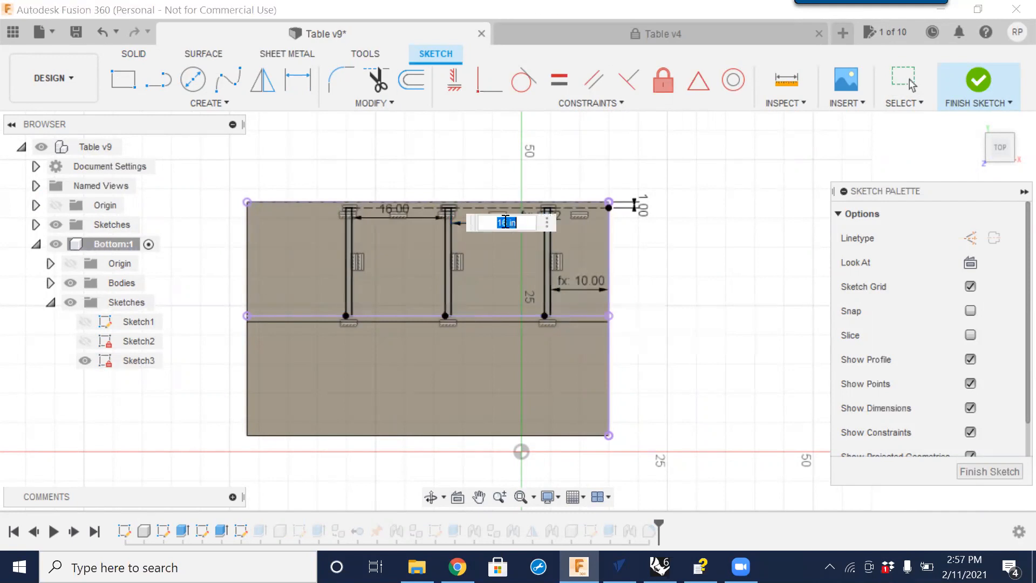
type("bin")
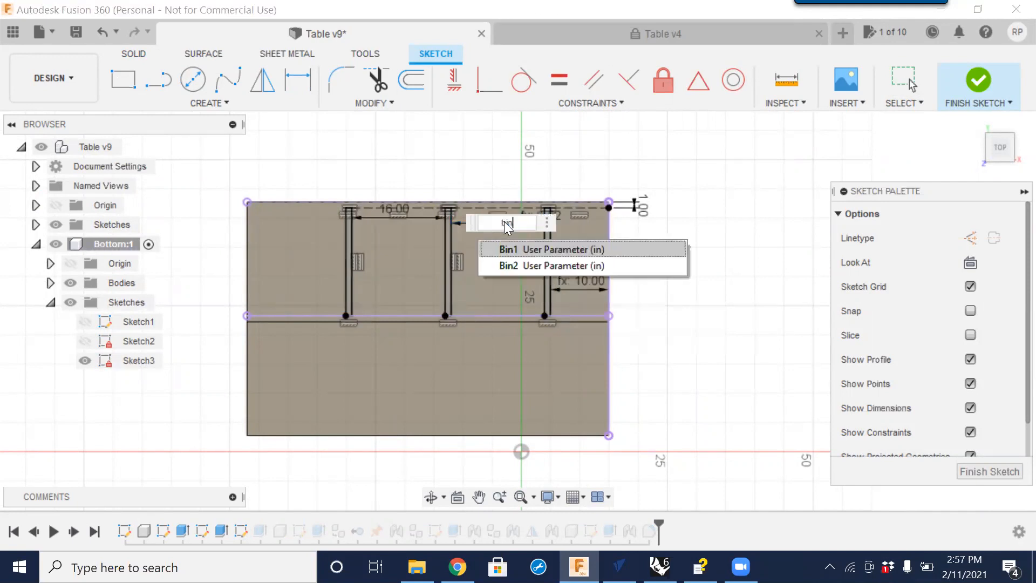
left_click(502, 265)
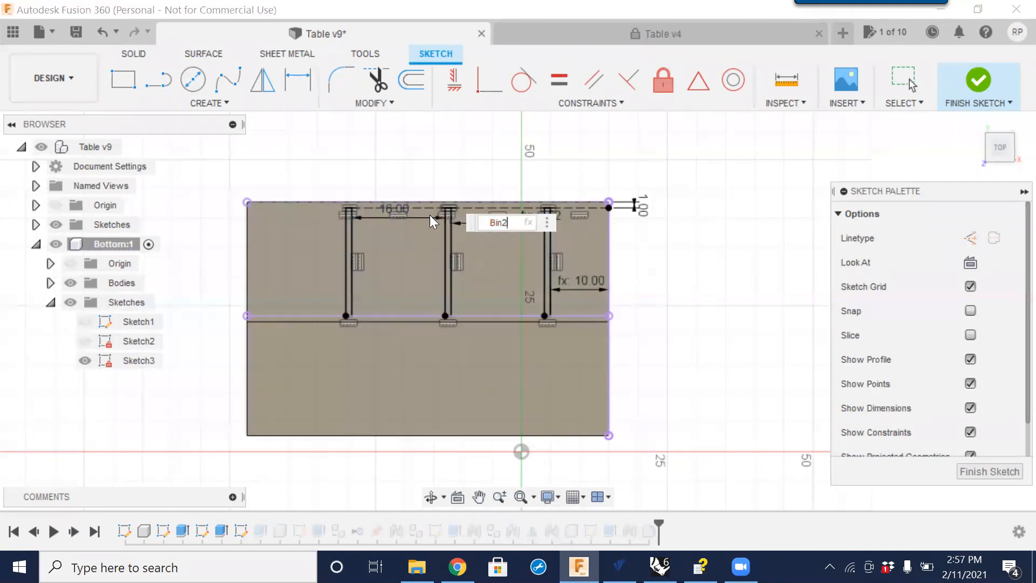
double_click(407, 210)
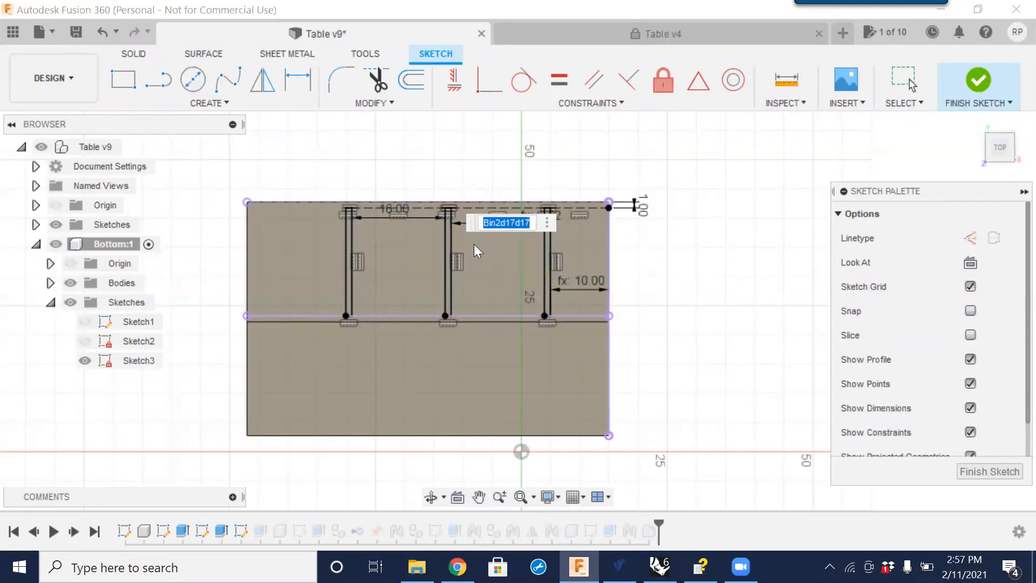
key("Return")
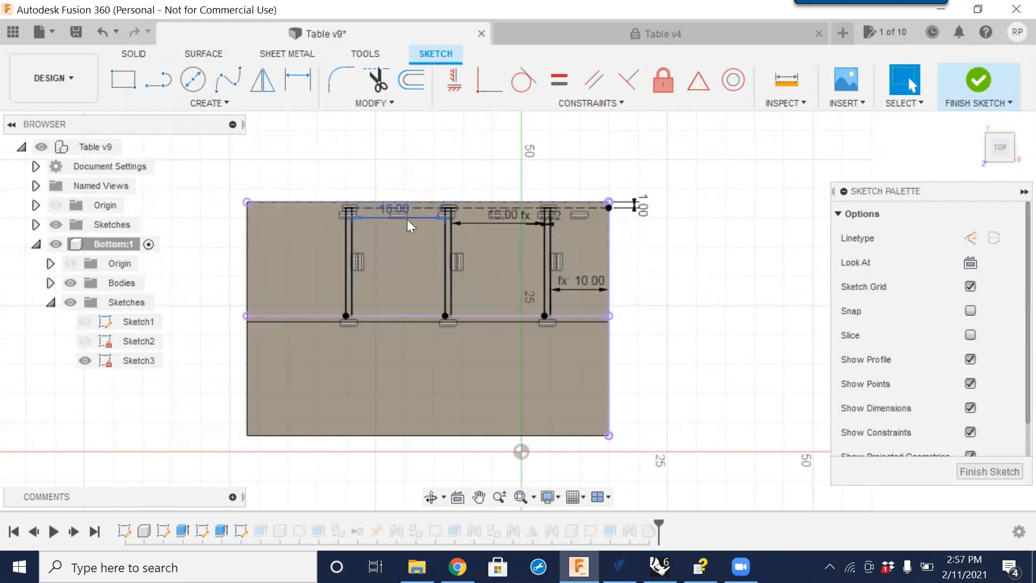
Set the spacing dimension between the left and middle partitions to bin2 and finish the sketch.
double_click(402, 214)
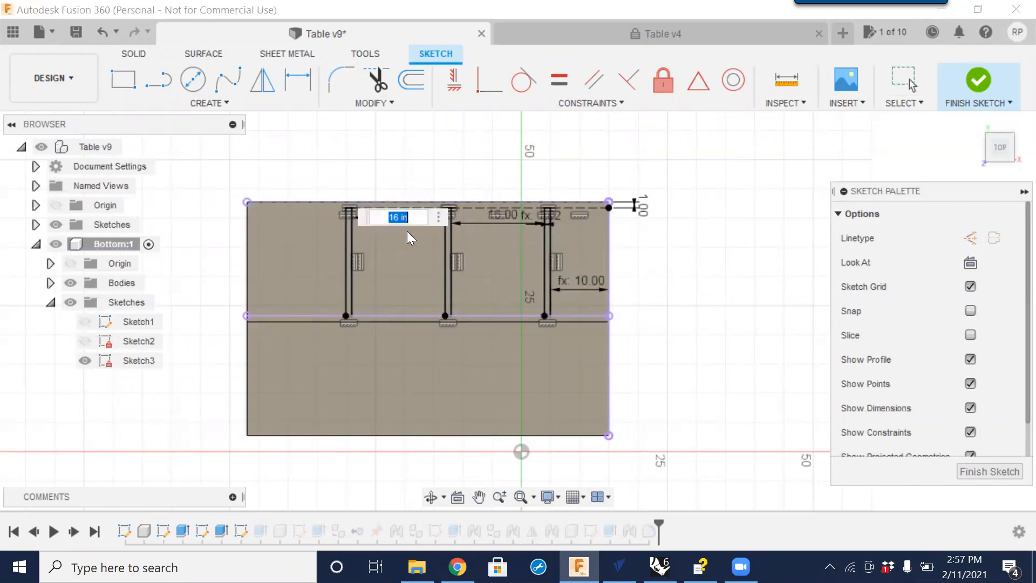
type("bin2")
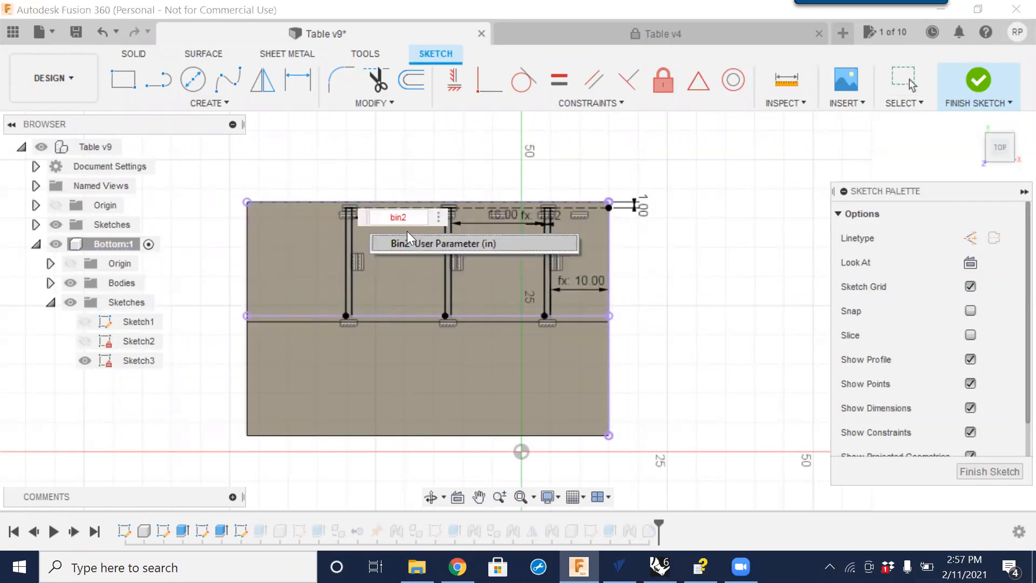
left_click(687, 219)
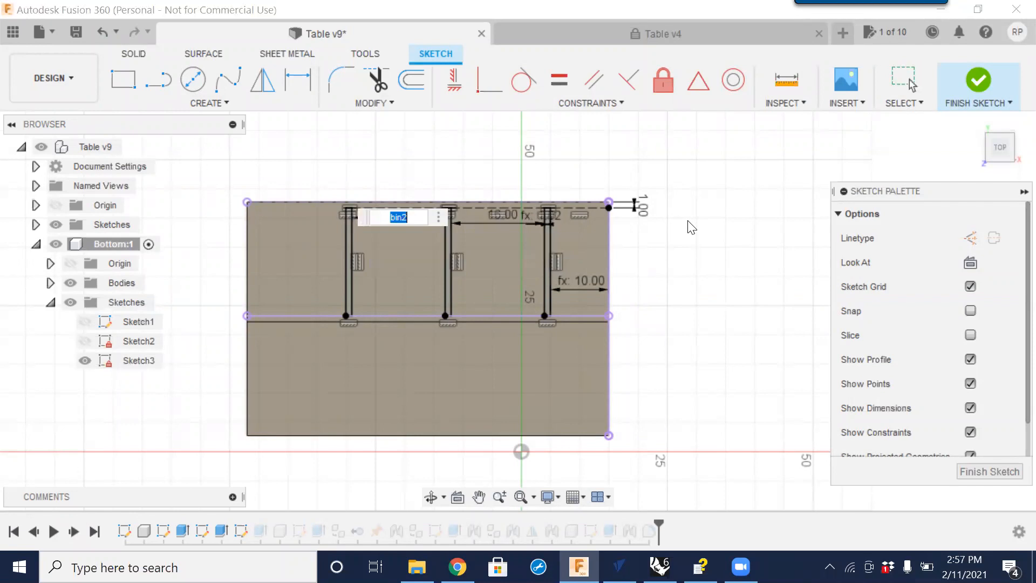
left_click(997, 468)
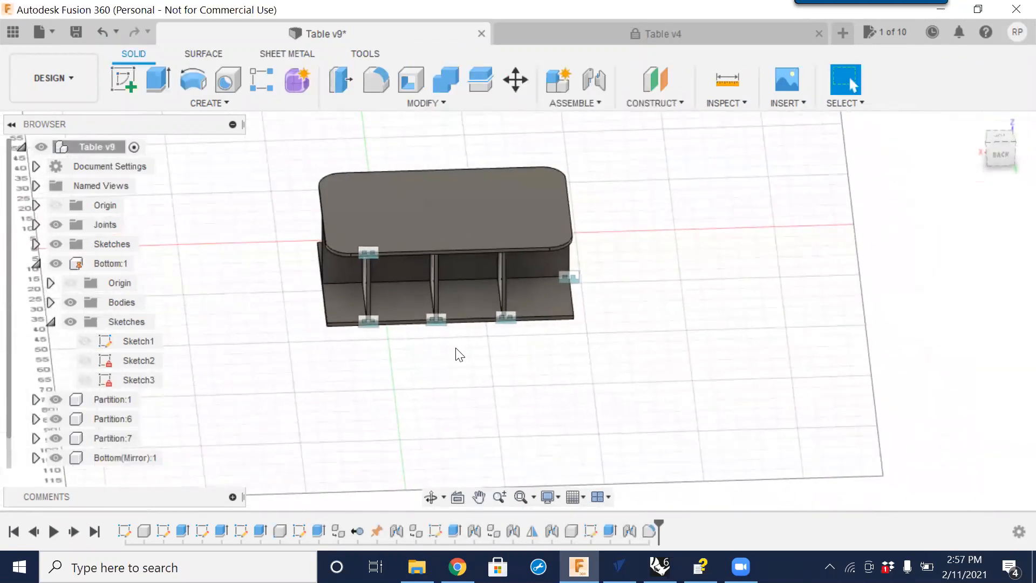
Open Change Parameters and set the Bin1 expression to 15 in, then close the dialog.
middle_click_drag(505, 366, 505, 245)
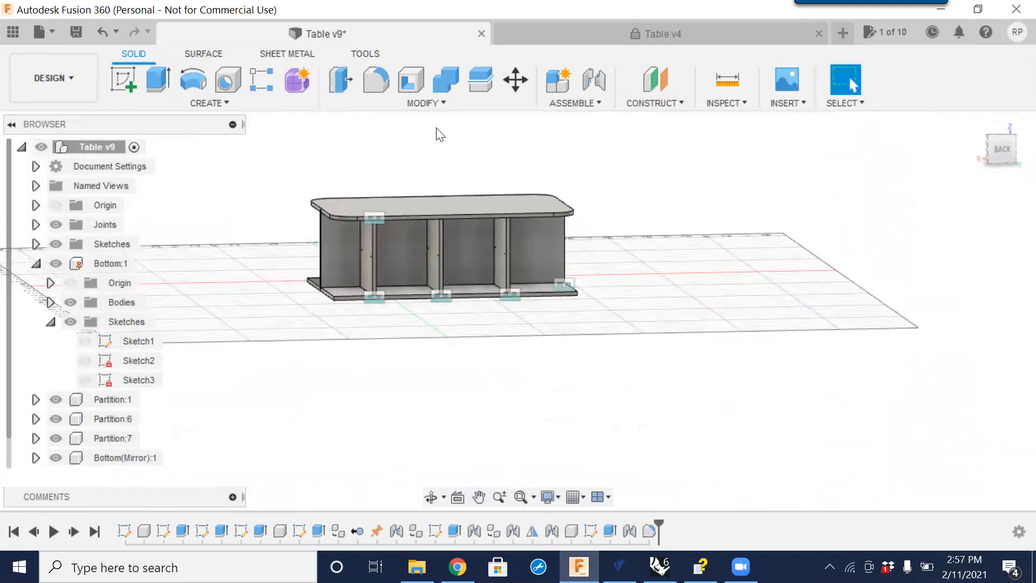
left_click(438, 103)
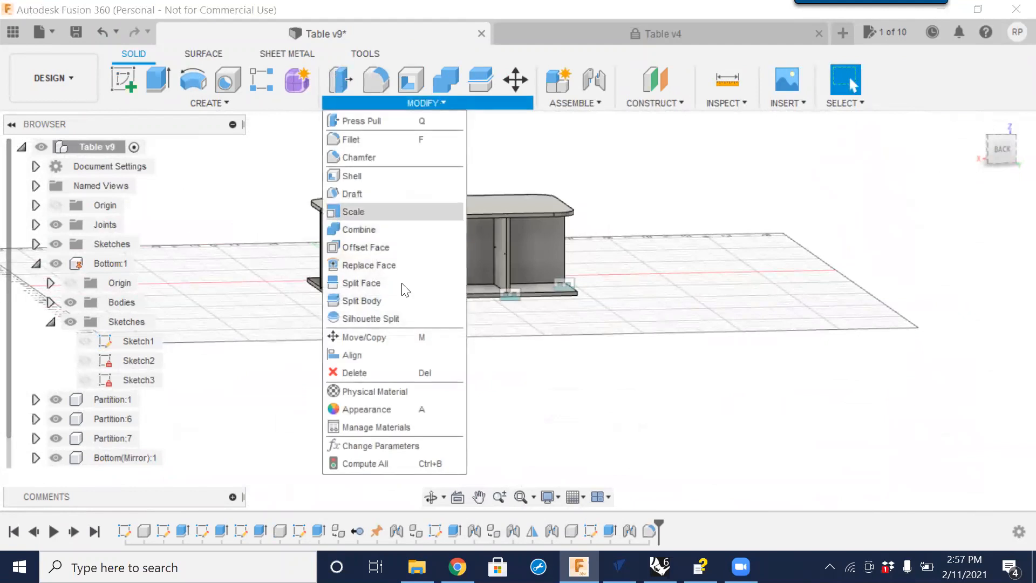
left_click(387, 445)
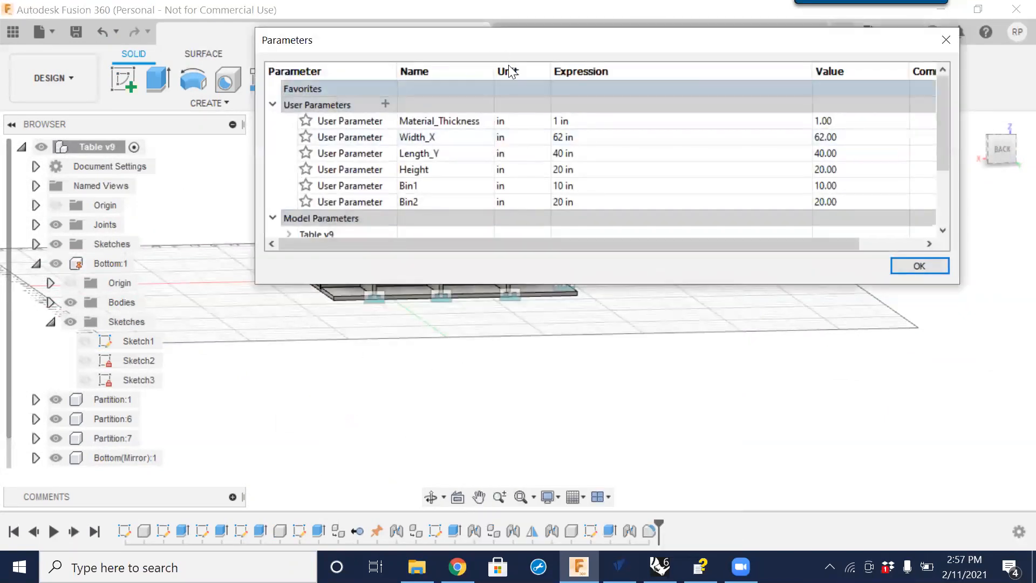
left_click_drag(507, 39, 602, 309)
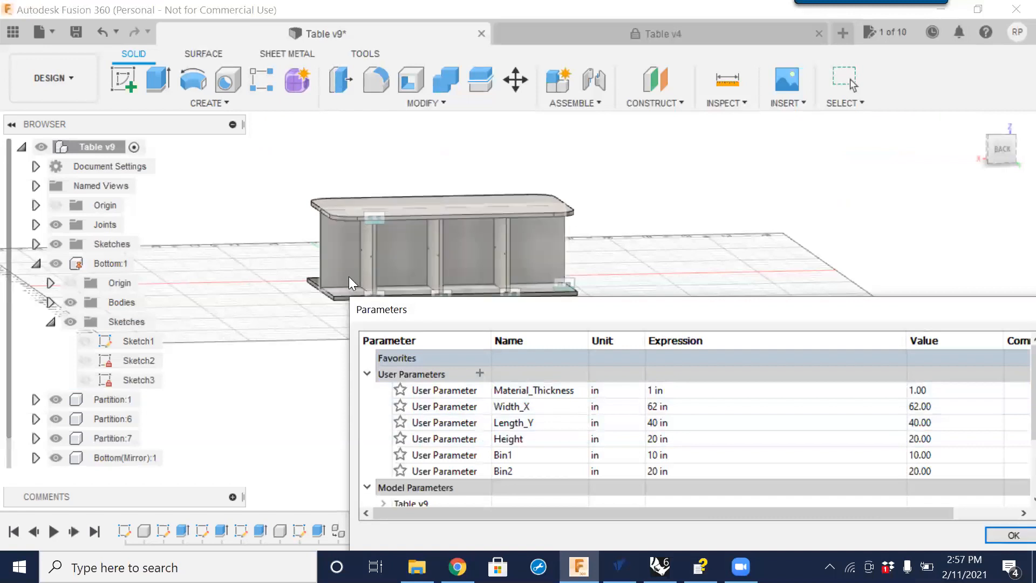
double_click(666, 454)
left_click_drag(666, 454, 618, 453)
type("15")
key("Return")
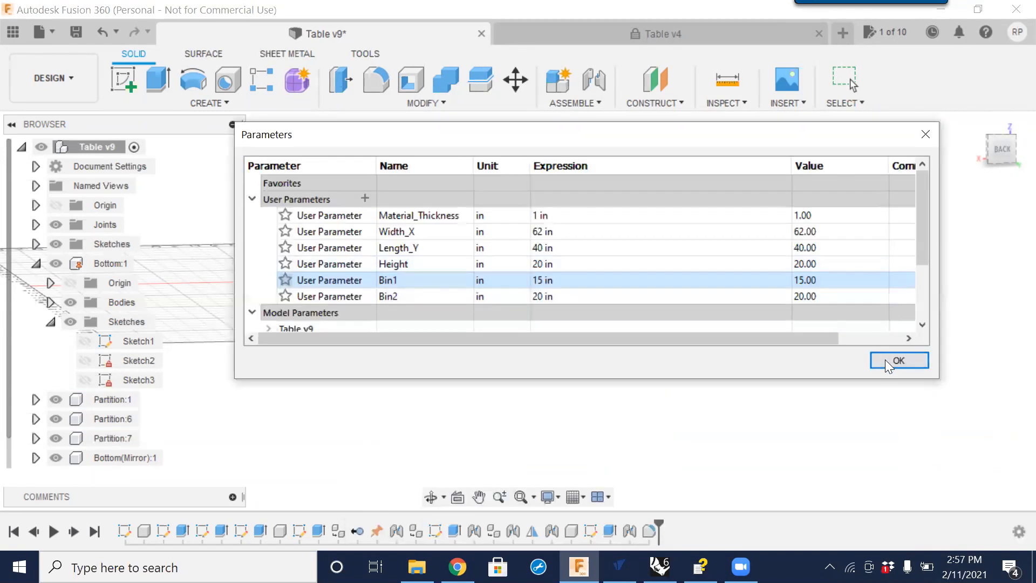
left_click(889, 358)
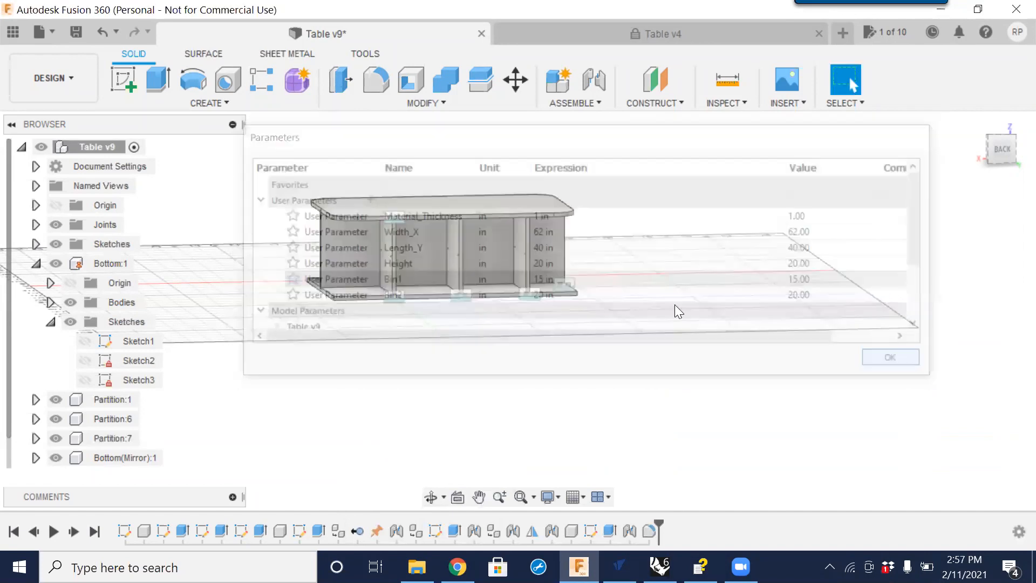
scroll(438, 278, "up", 5)
middle_click_drag(475, 289, 243, 286, "shift")
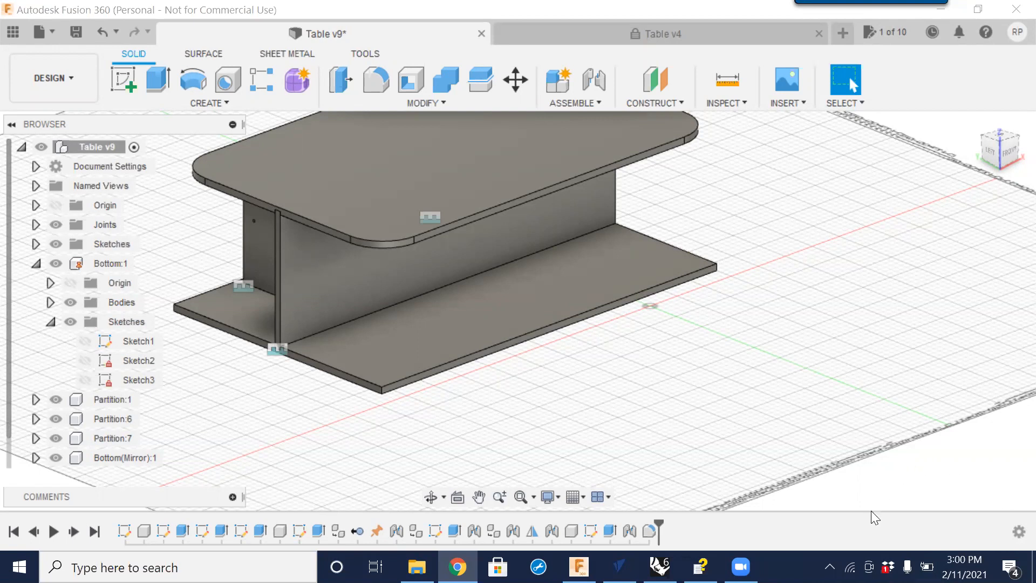
left_click(829, 566)
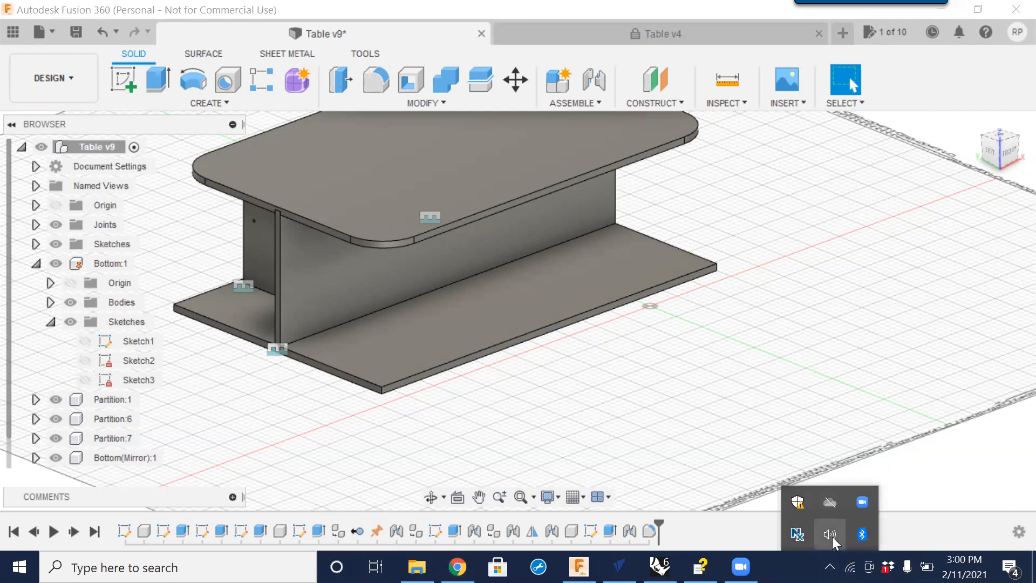
left_click(832, 536)
scroll(833, 541, "up", 6)
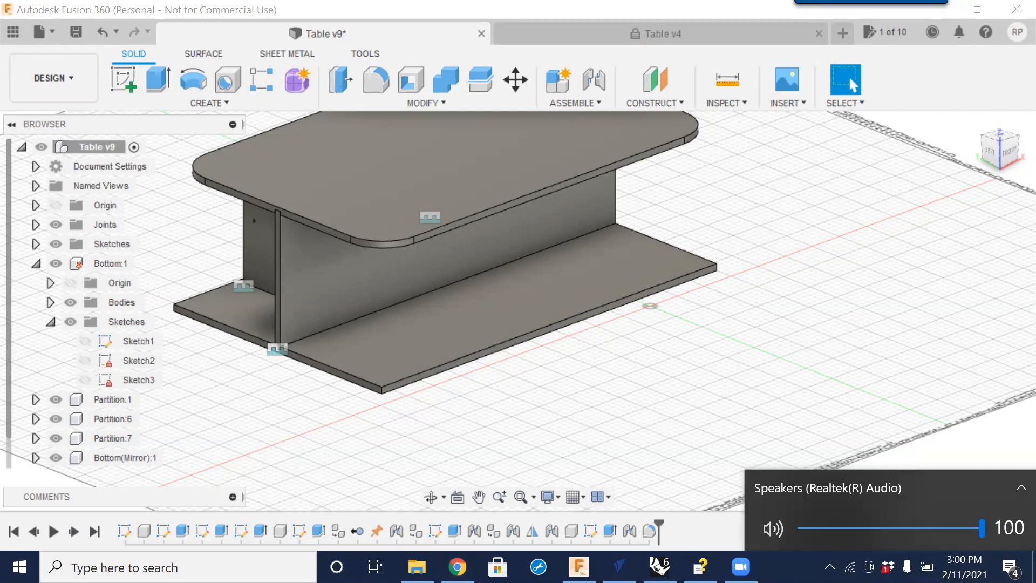
left_click(700, 566)
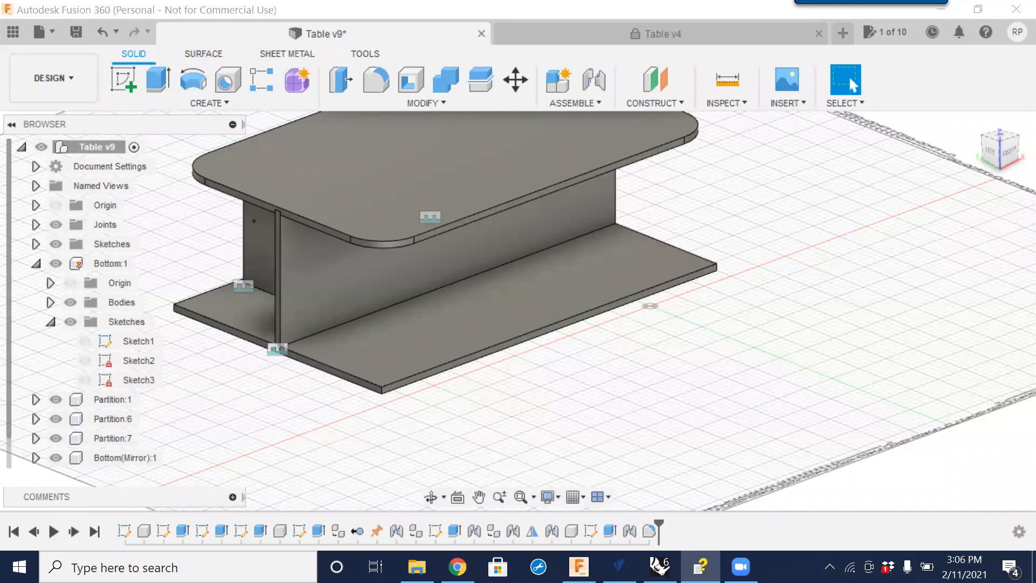
Activate the Back component and start a new sketch on its large front face.
left_click(51, 322)
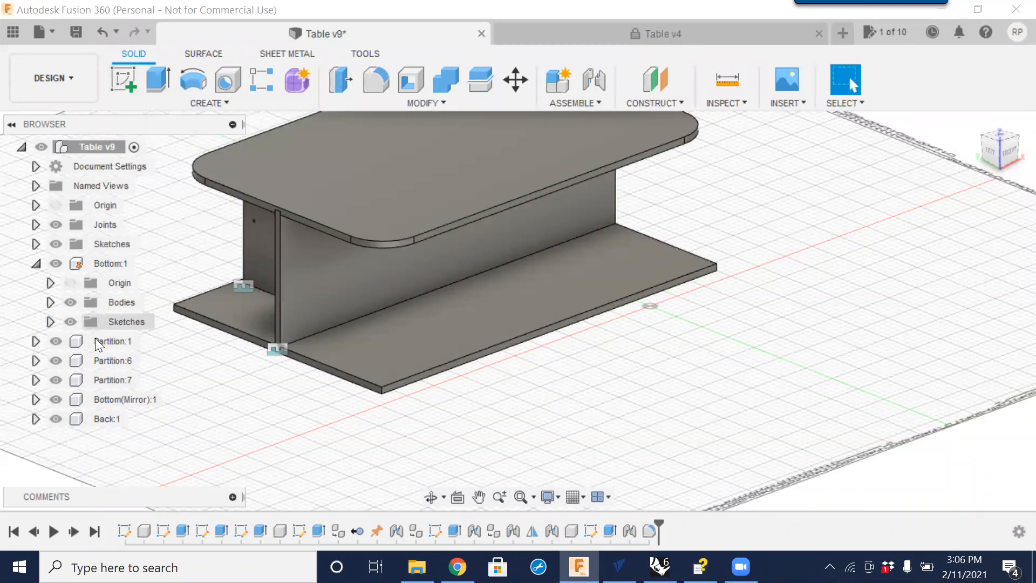
left_click(137, 419)
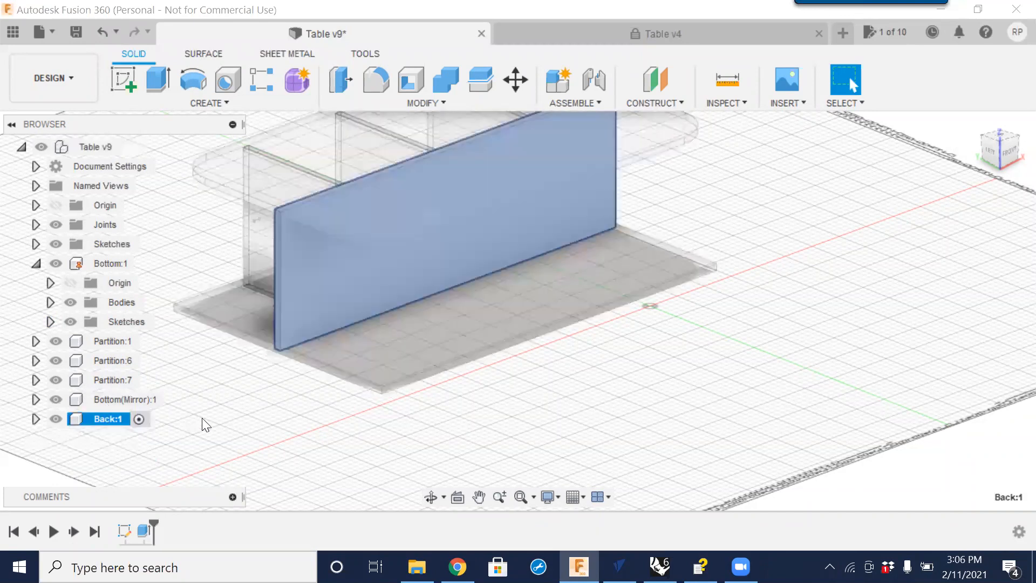
left_click(352, 296)
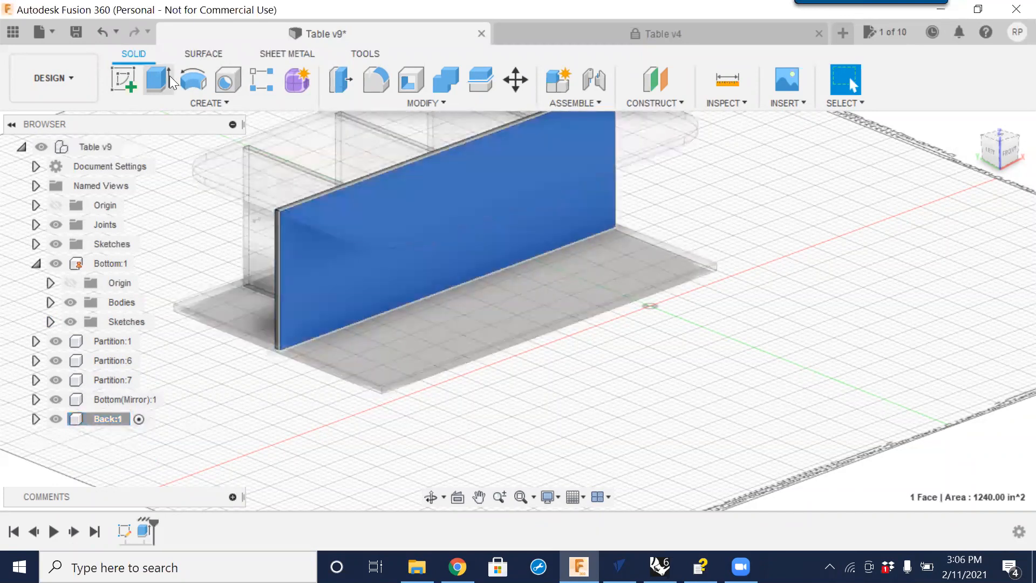
left_click(131, 87)
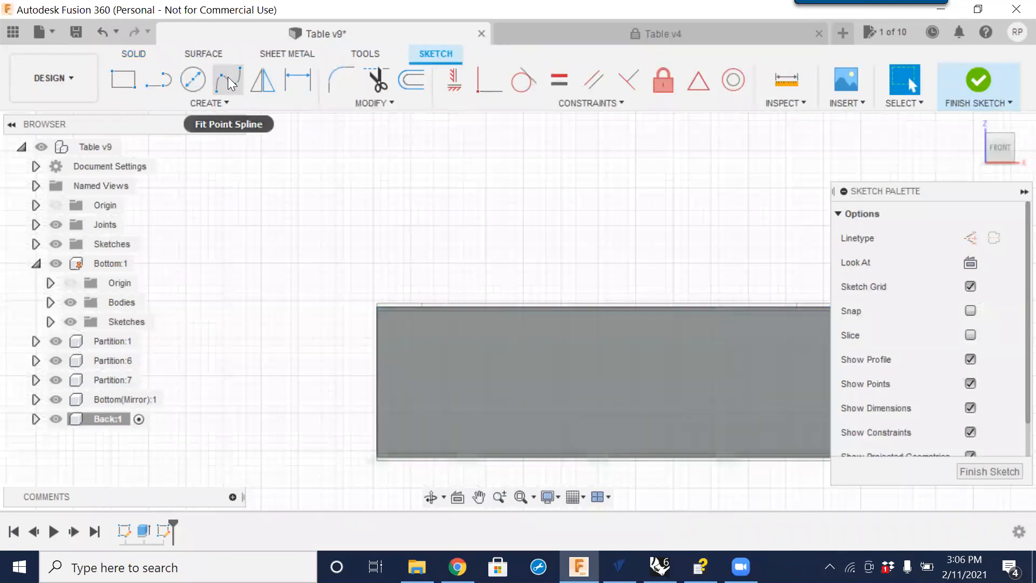
Draw a closed kidney-shaped fit point spline in the middle of the back panel face.
left_click(228, 79)
left_click(491, 338)
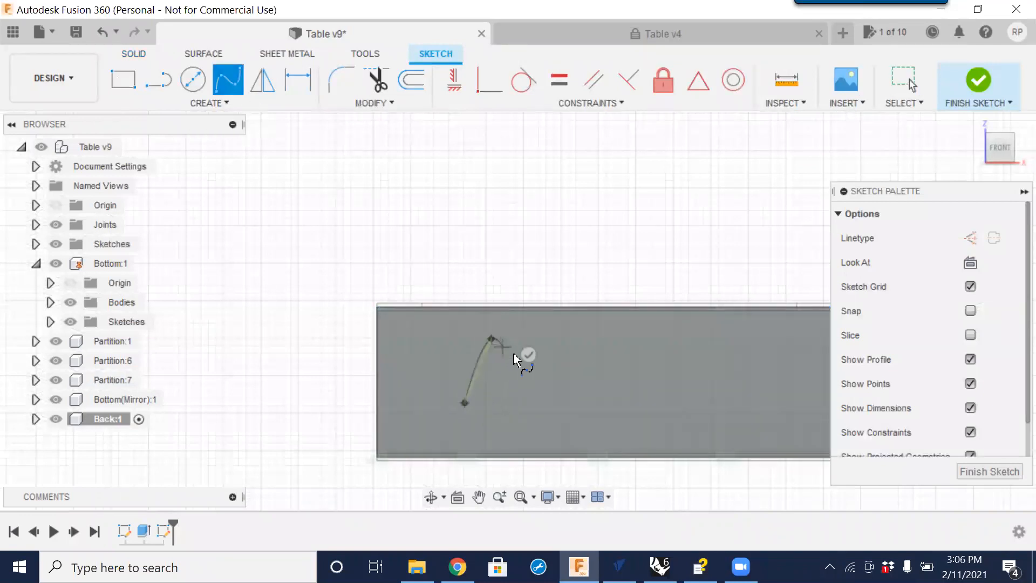
left_click(527, 390)
left_click(555, 357)
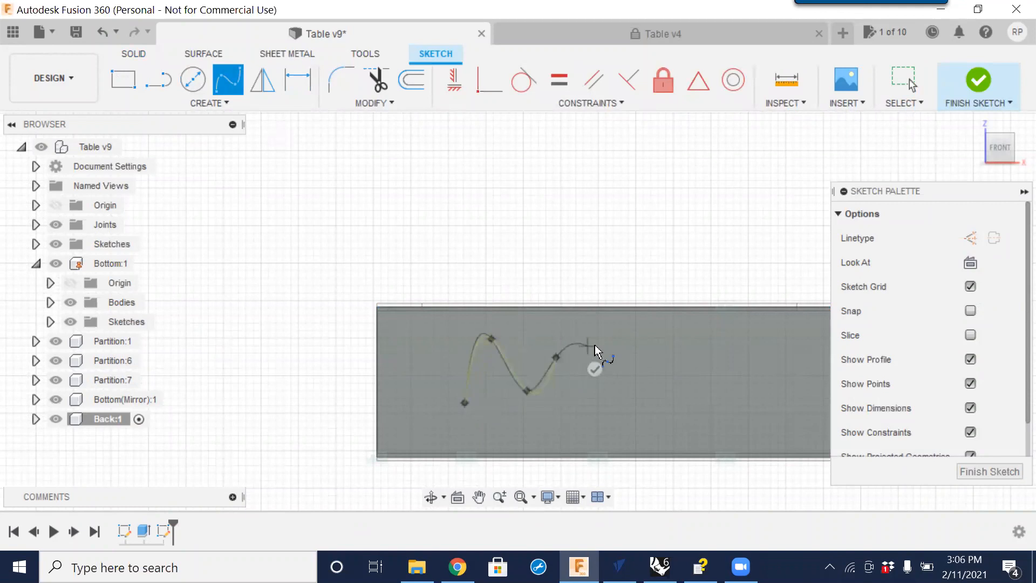
left_click(602, 348)
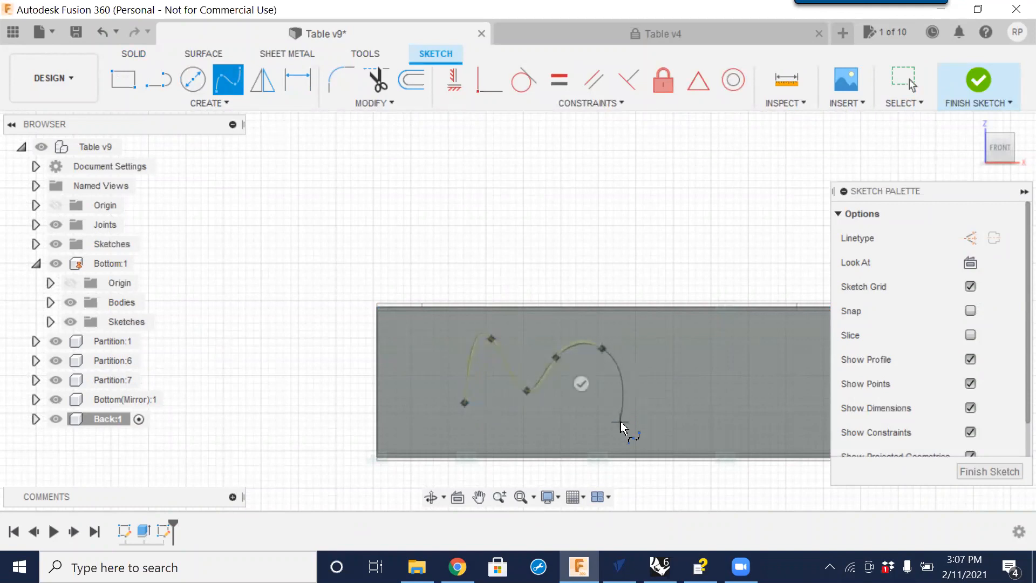
left_click(621, 424)
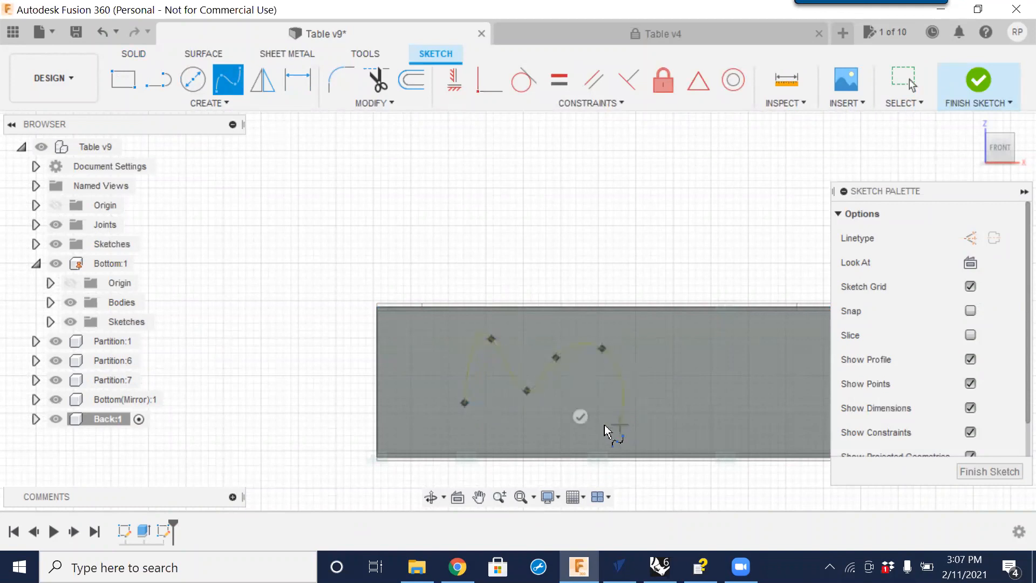
left_click(467, 404)
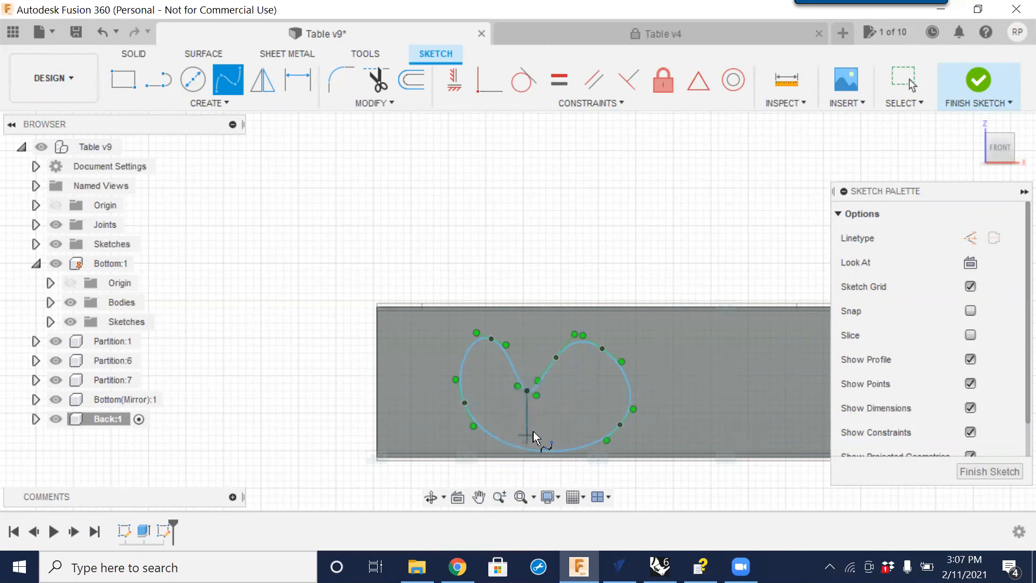
left_click(528, 390)
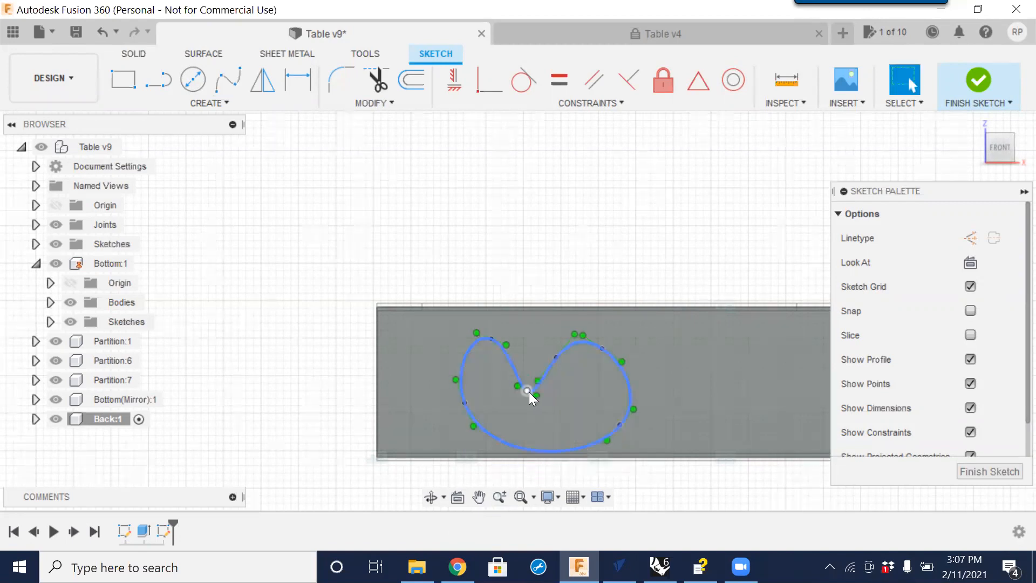
left_click(613, 423)
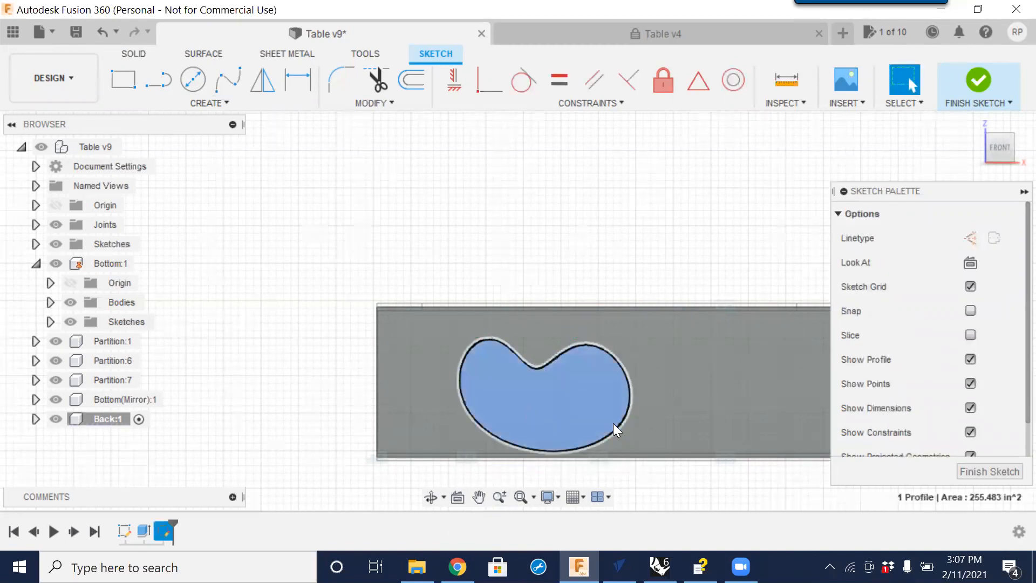
left_click(702, 273)
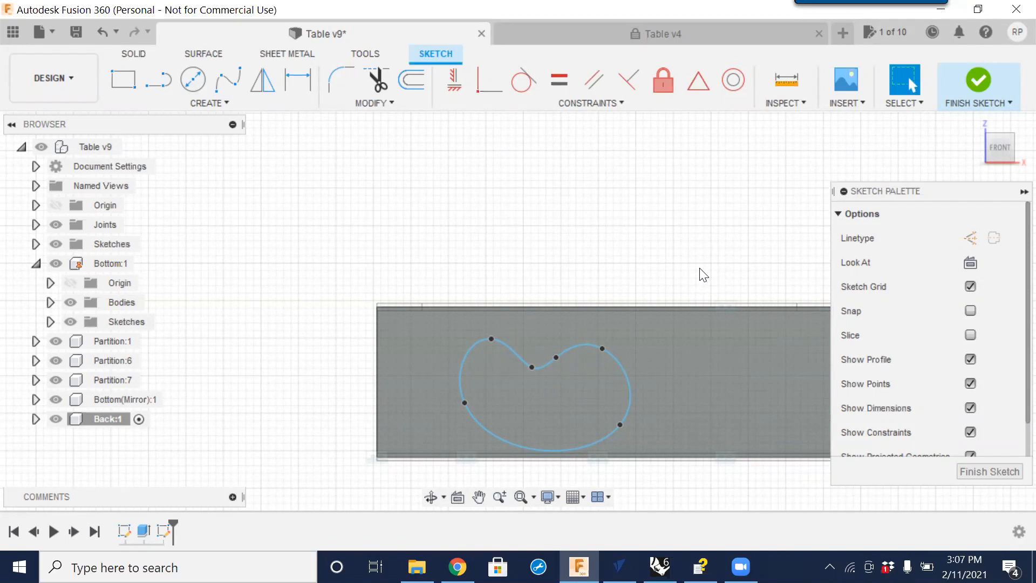
left_click(627, 378)
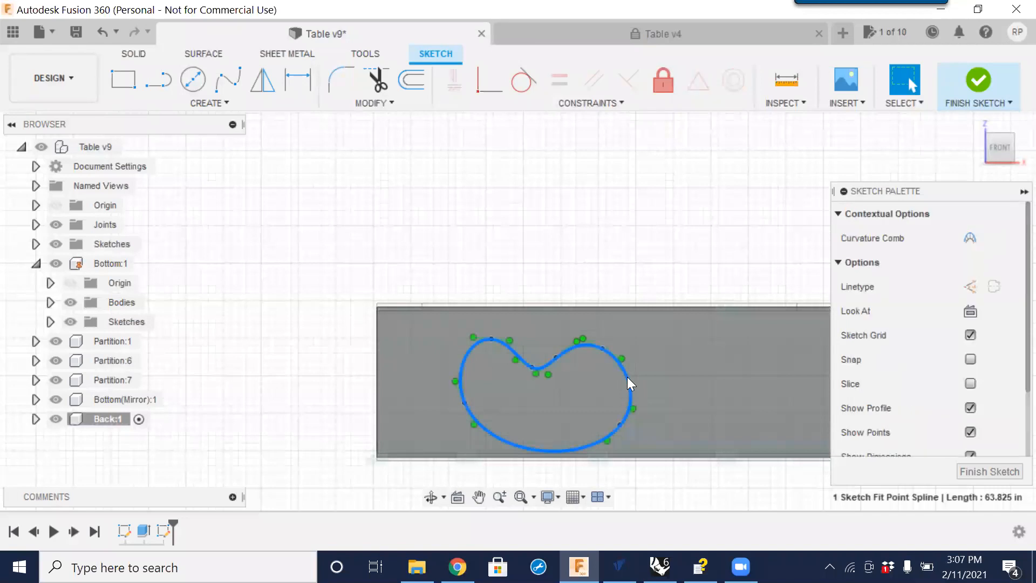
right_click(628, 383)
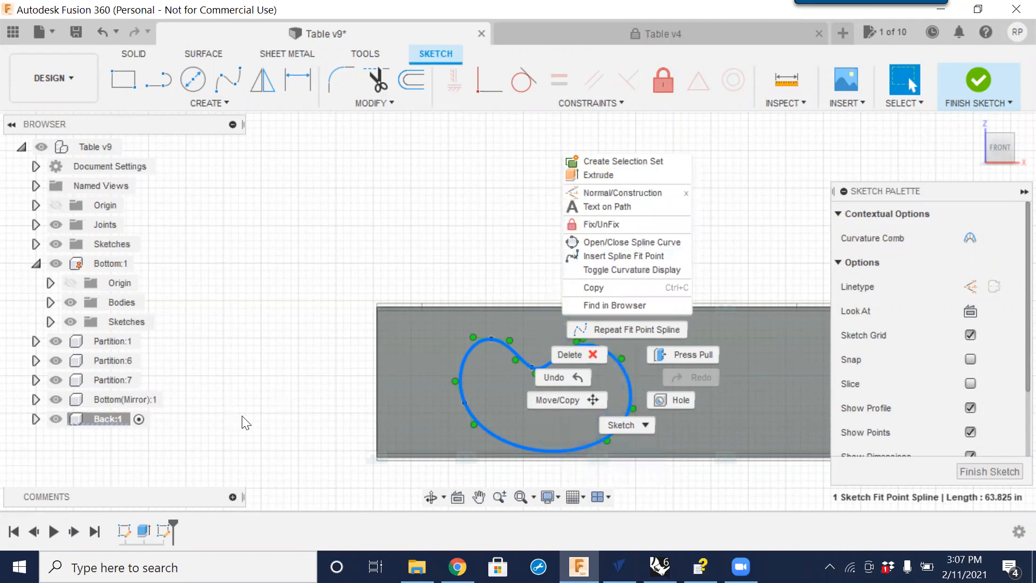
left_click(259, 434)
scroll(920, 368, "down", 3)
scroll(912, 403, "up", 2)
scroll(912, 404, "down", 2)
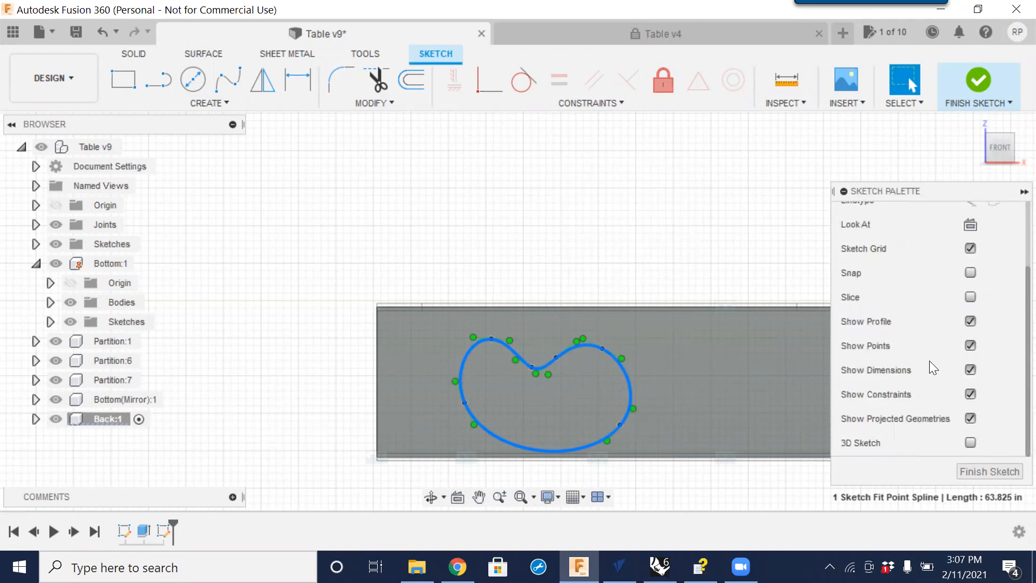
scroll(929, 368, "up", 3)
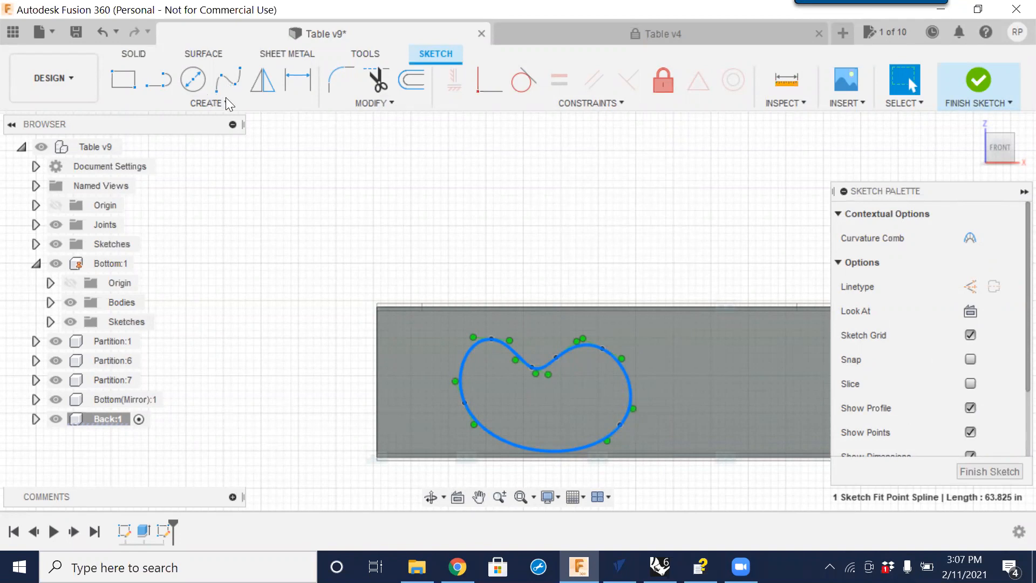
key("Escape")
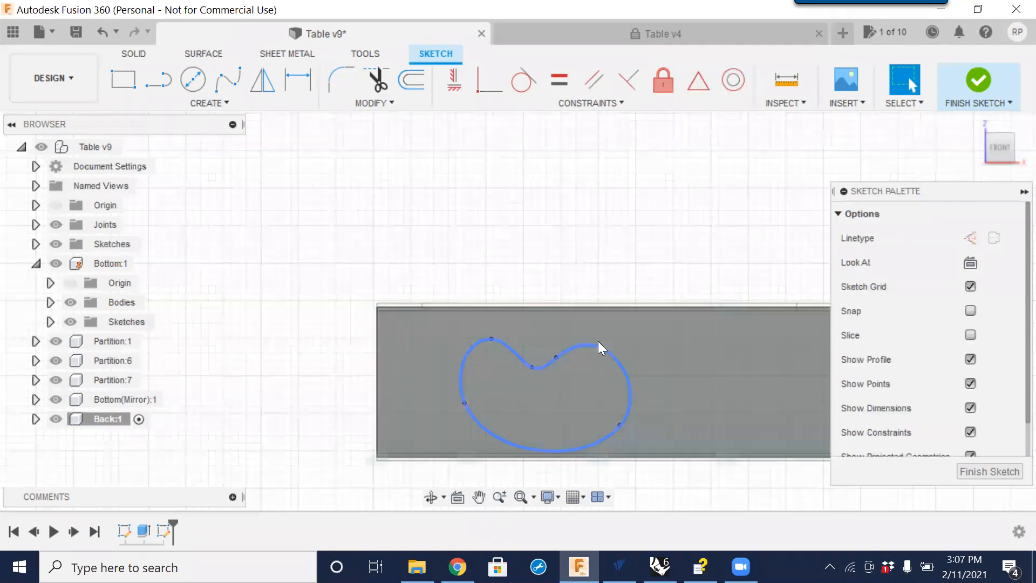
Move the spline's upper-right fit point slightly right to reshape the kidney outline.
mouse_move(603, 348)
left_mouse_down()
mouse_move(646, 360)
mouse_move(611, 372)
mouse_move(622, 349)
left_mouse_up()
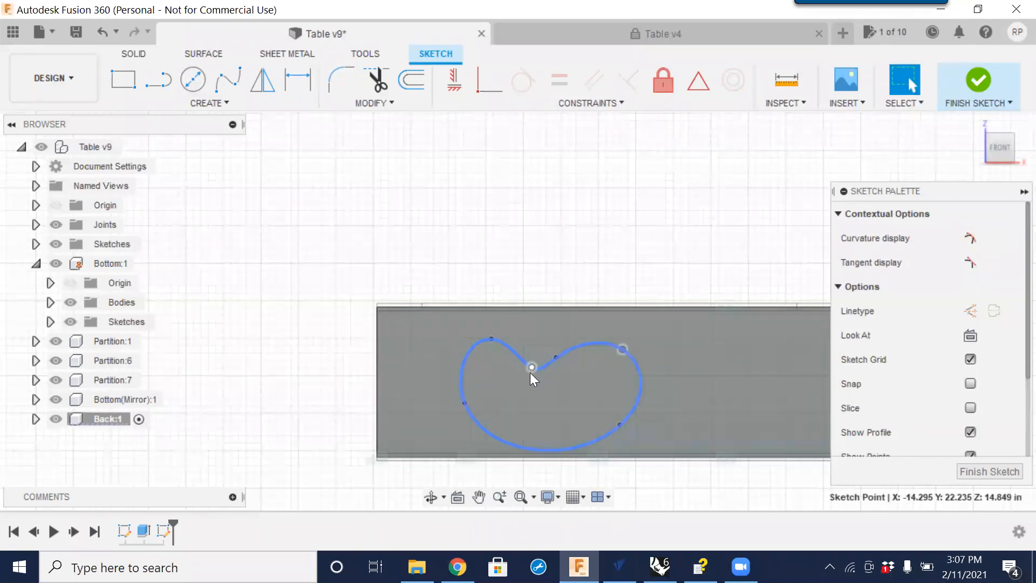